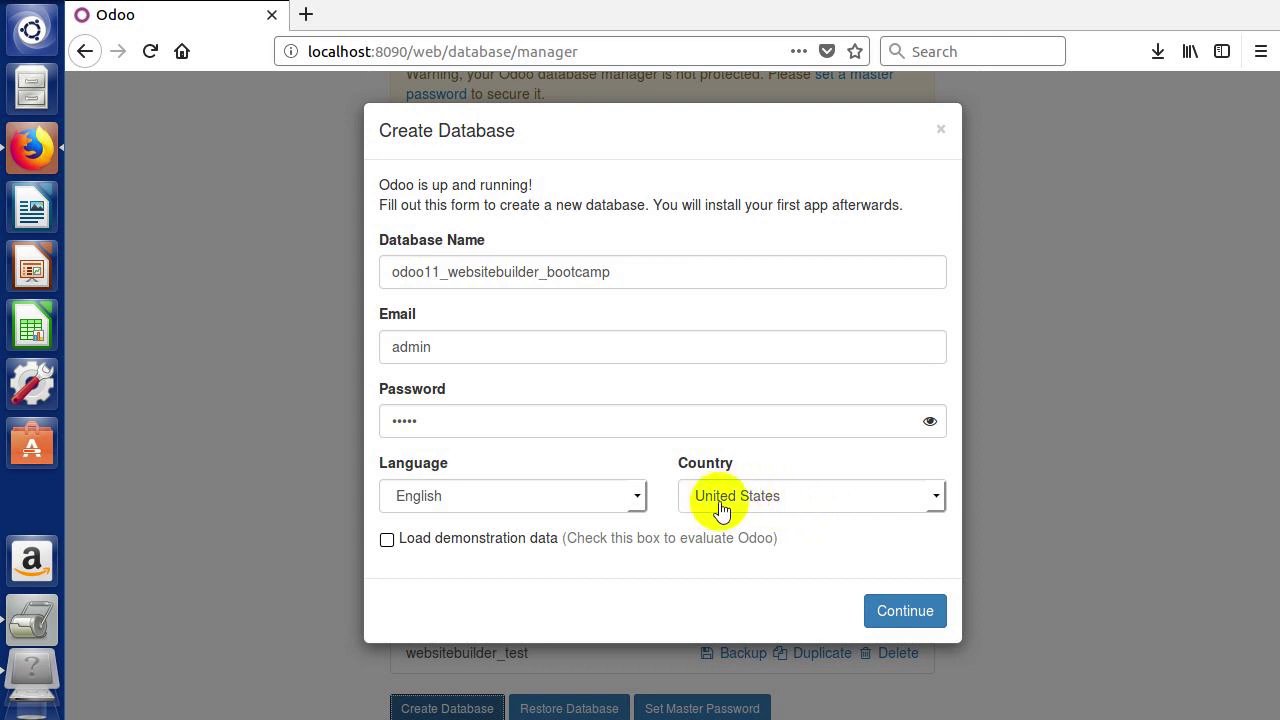
Create the odoo11_websitebuilder_bootcamp database in English for United States without demonstration data, and decline saving the login in the browser
{"action": "left_click", "coordinate": [905, 611]}
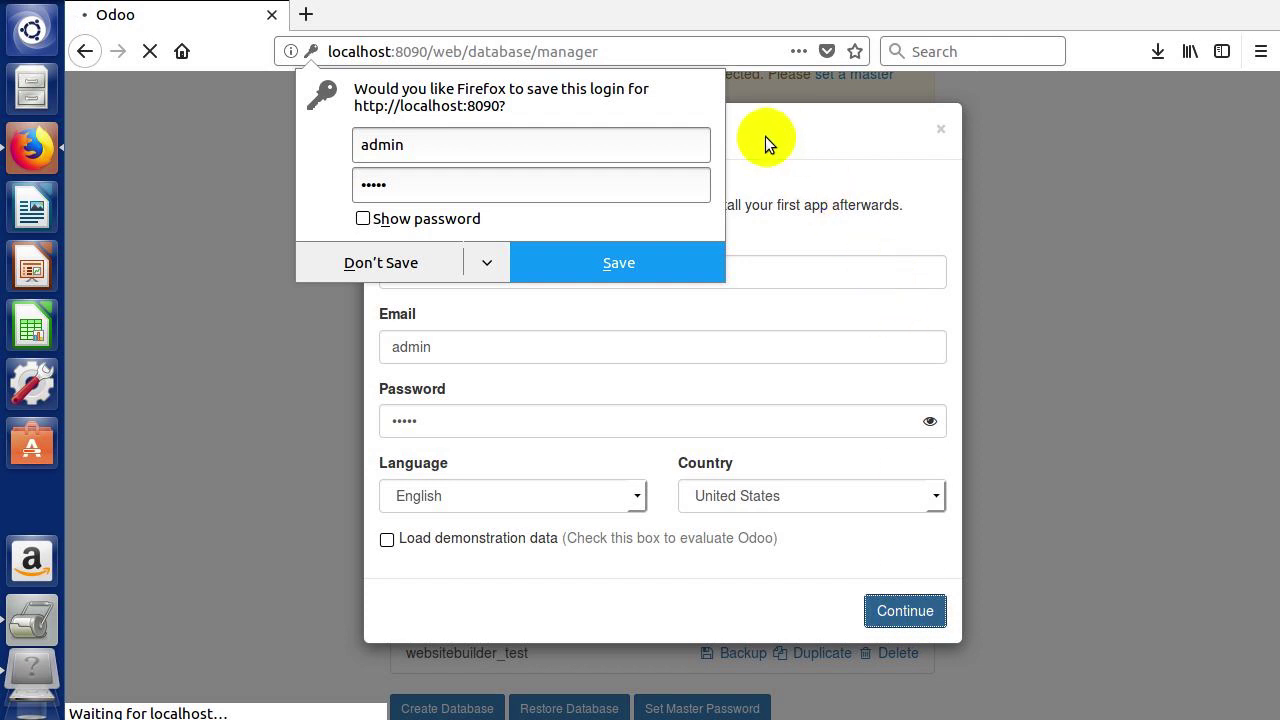
{"action": "left_click", "coordinate": [404, 276]}
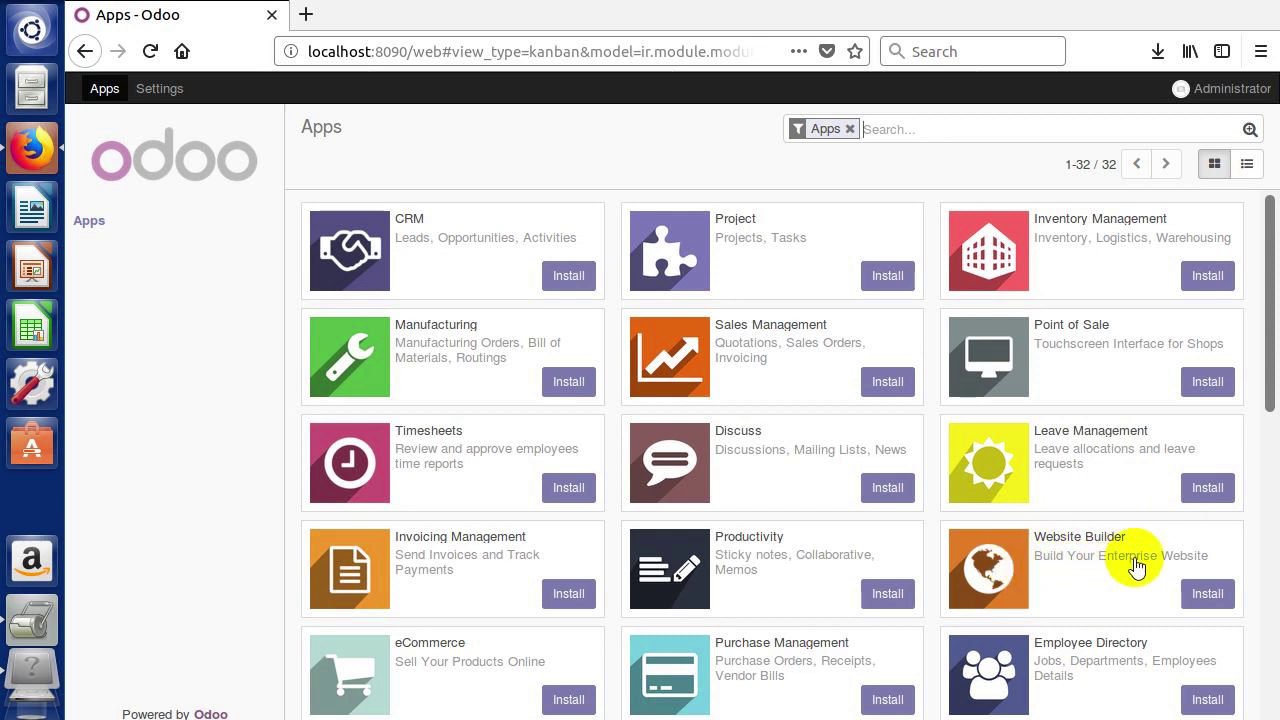
Install the Website Builder app and apply the Default theme to the new website
{"action": "left_click", "coordinate": [1215, 599]}
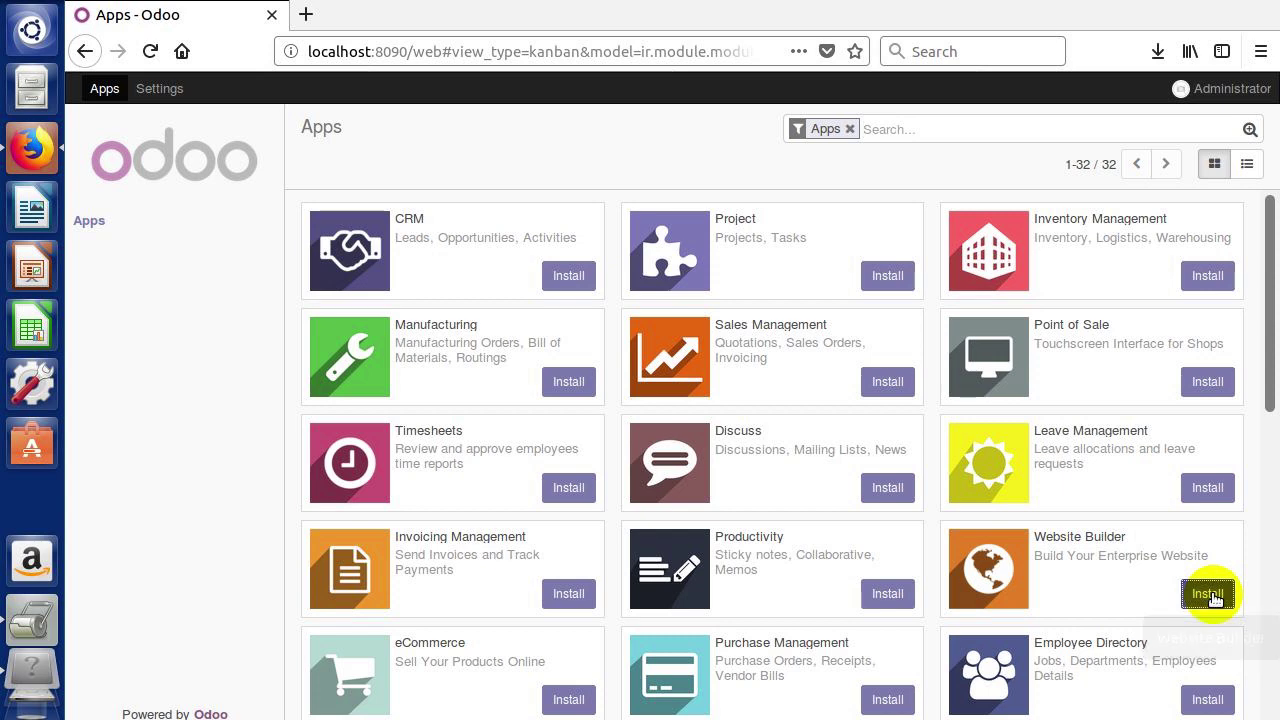
{"action": "left_click", "coordinate": [1210, 595]}
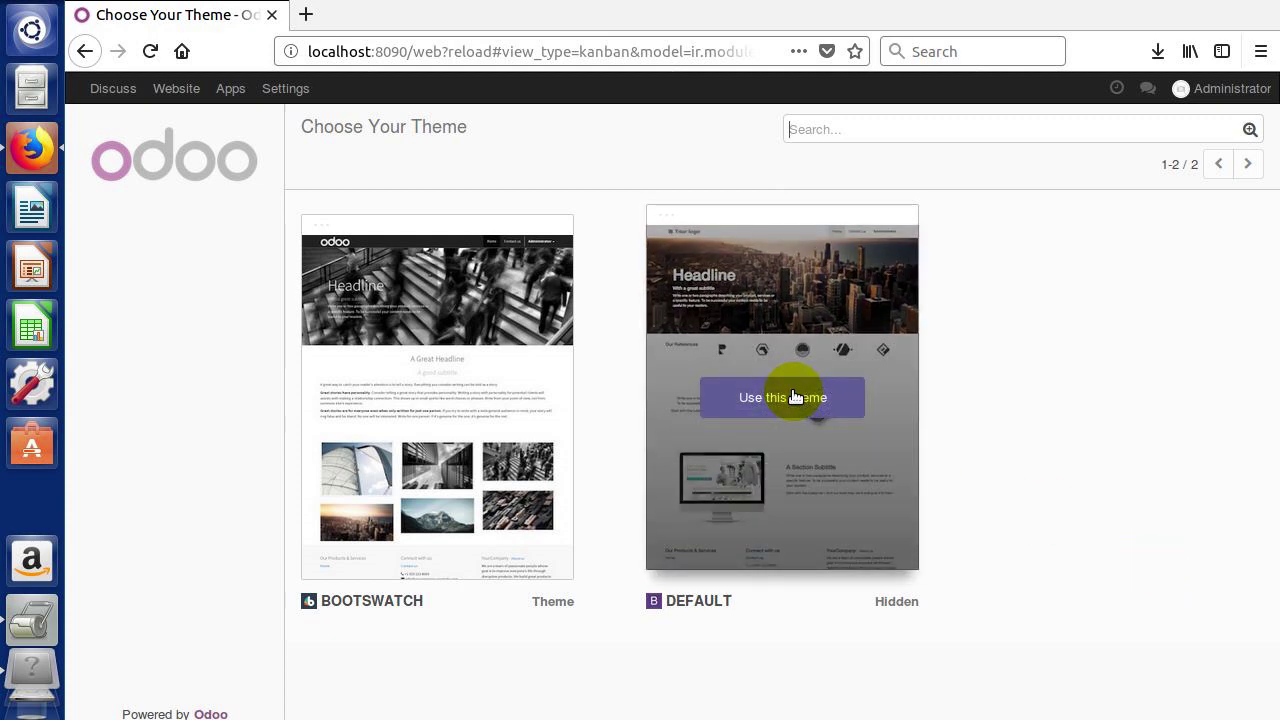
{"action": "mouse_move", "coordinate": [491, 405]}
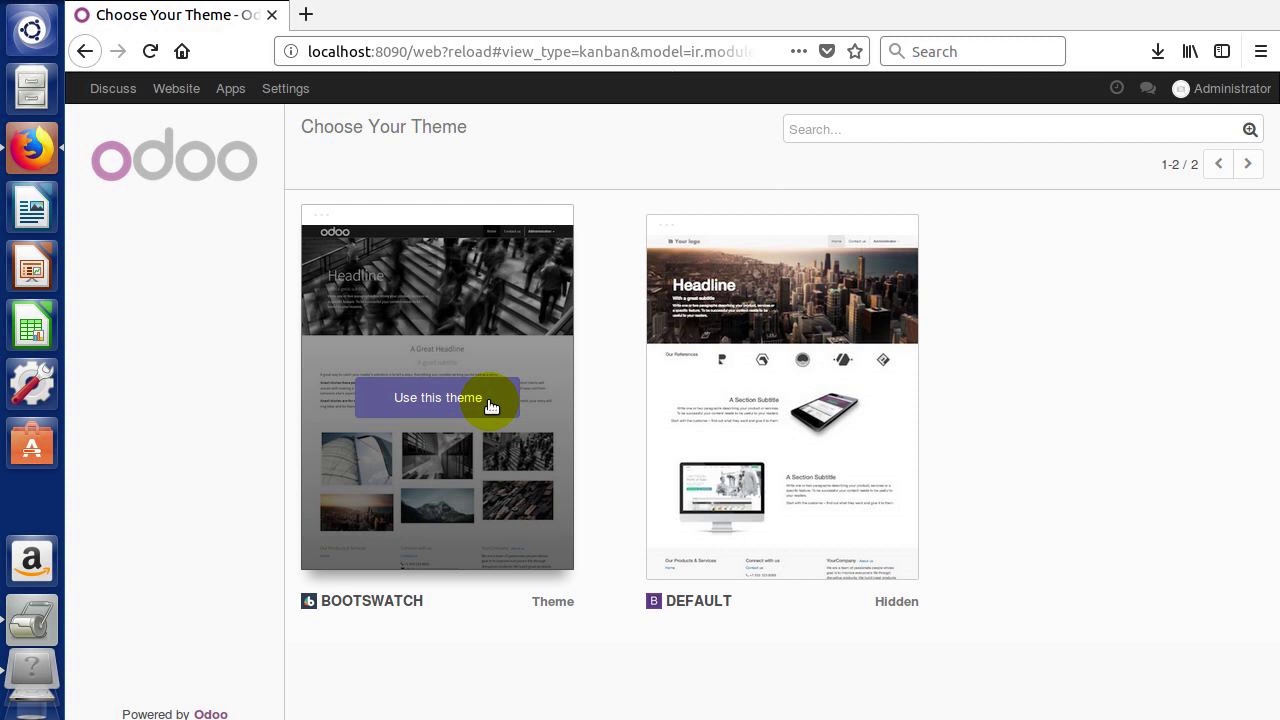
{"action": "mouse_move", "coordinate": [790, 398]}
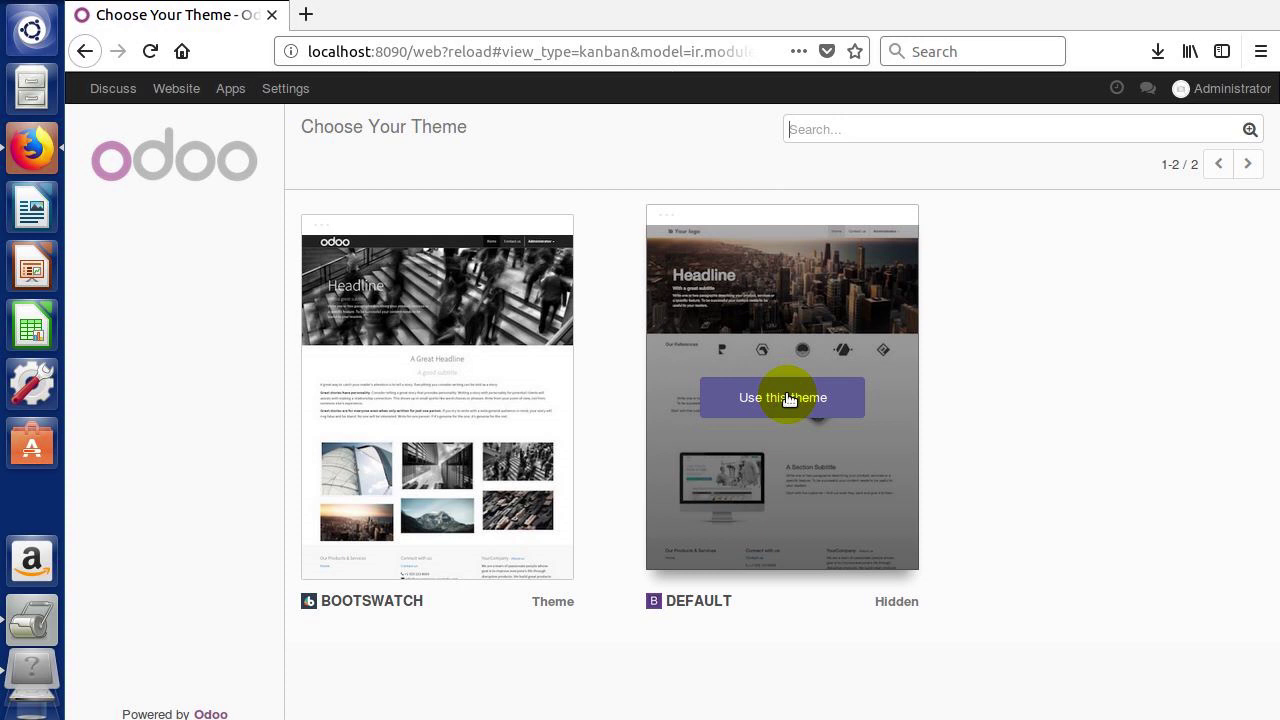
{"action": "left_click", "coordinate": [788, 399]}
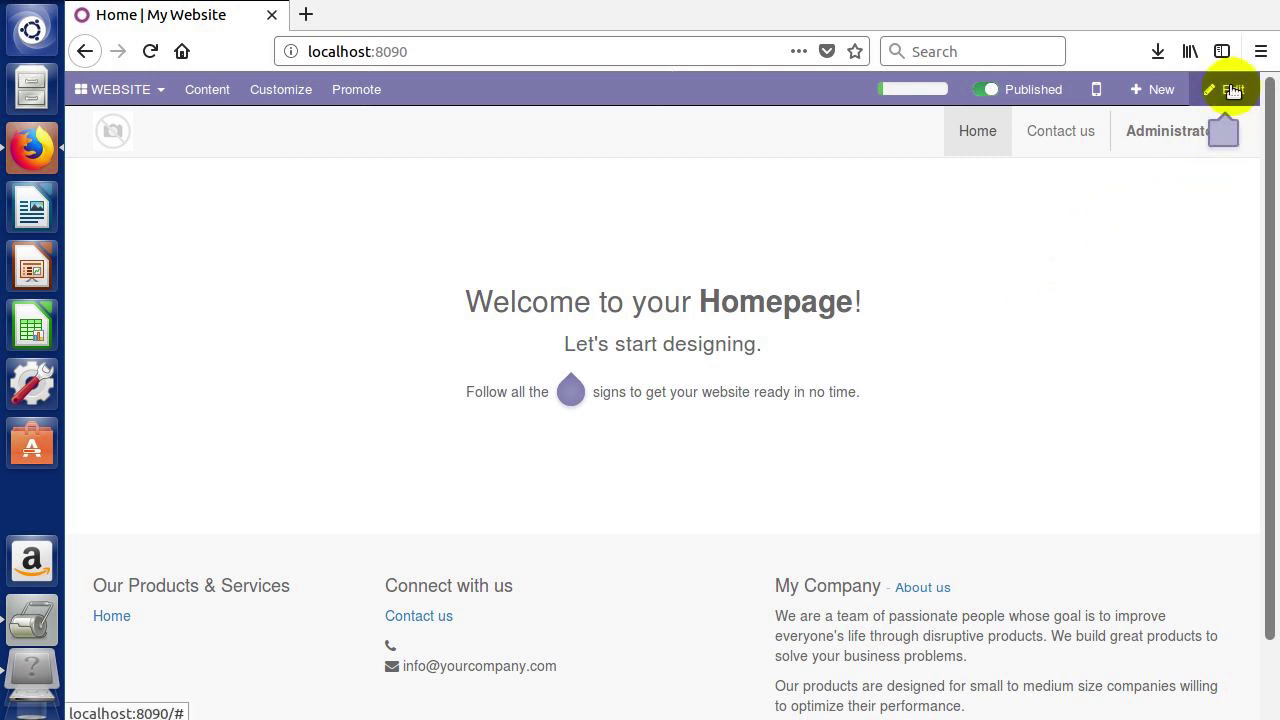
Start editing the homepage and place a Cover block in its empty content area
{"action": "mouse_move", "coordinate": [1233, 91]}
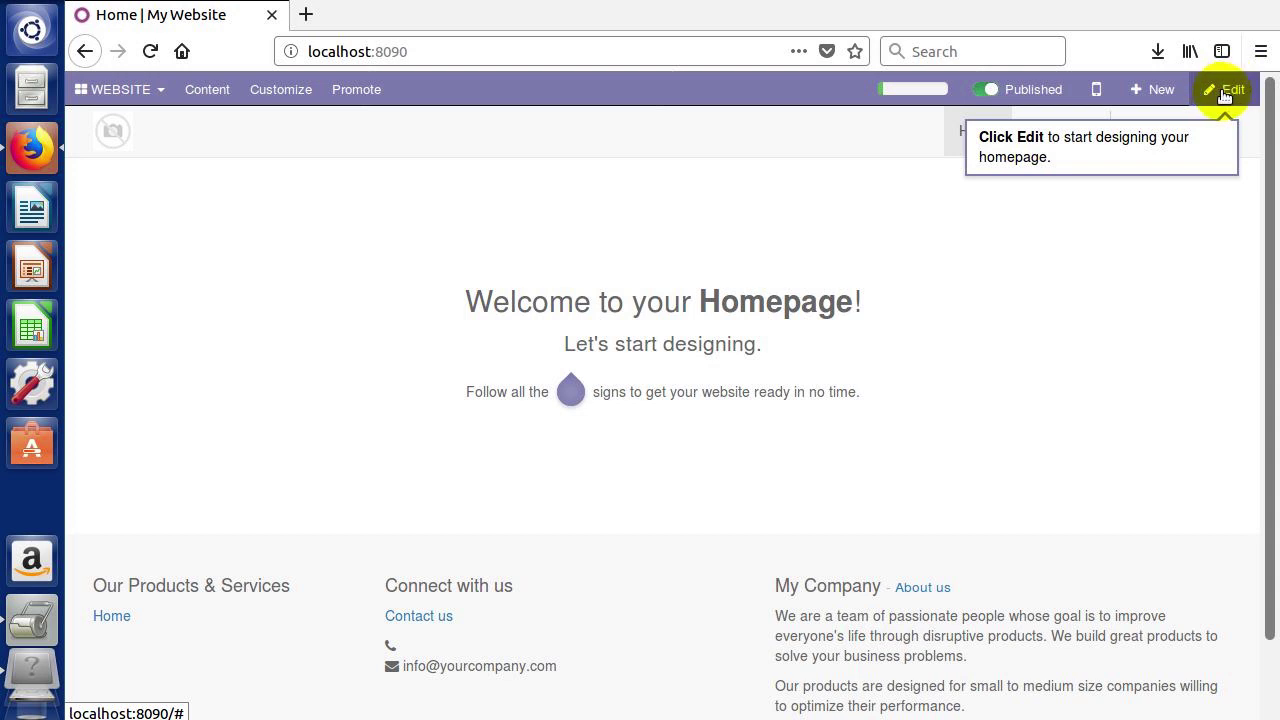
{"action": "left_click", "coordinate": [1225, 92]}
{"action": "left_click", "coordinate": [1225, 92]}
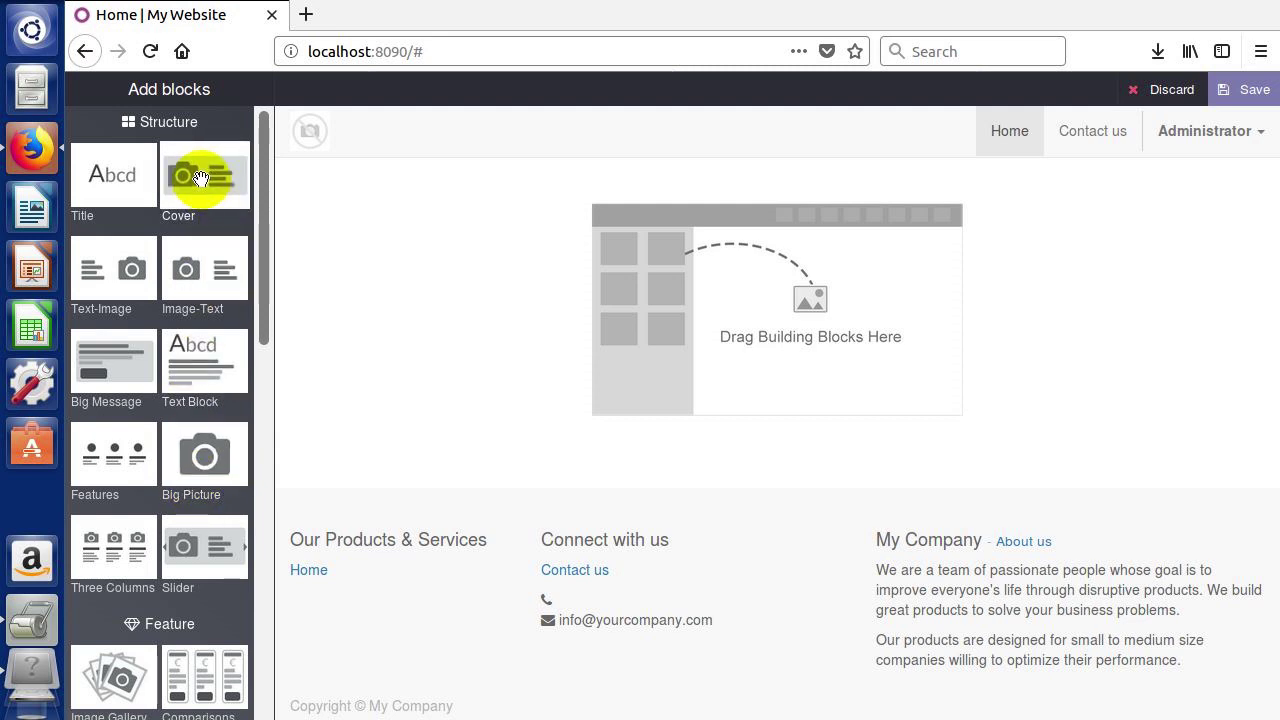
{"action": "left_click_drag", "start_coordinate": [200, 172], "coordinate": [477, 251]}
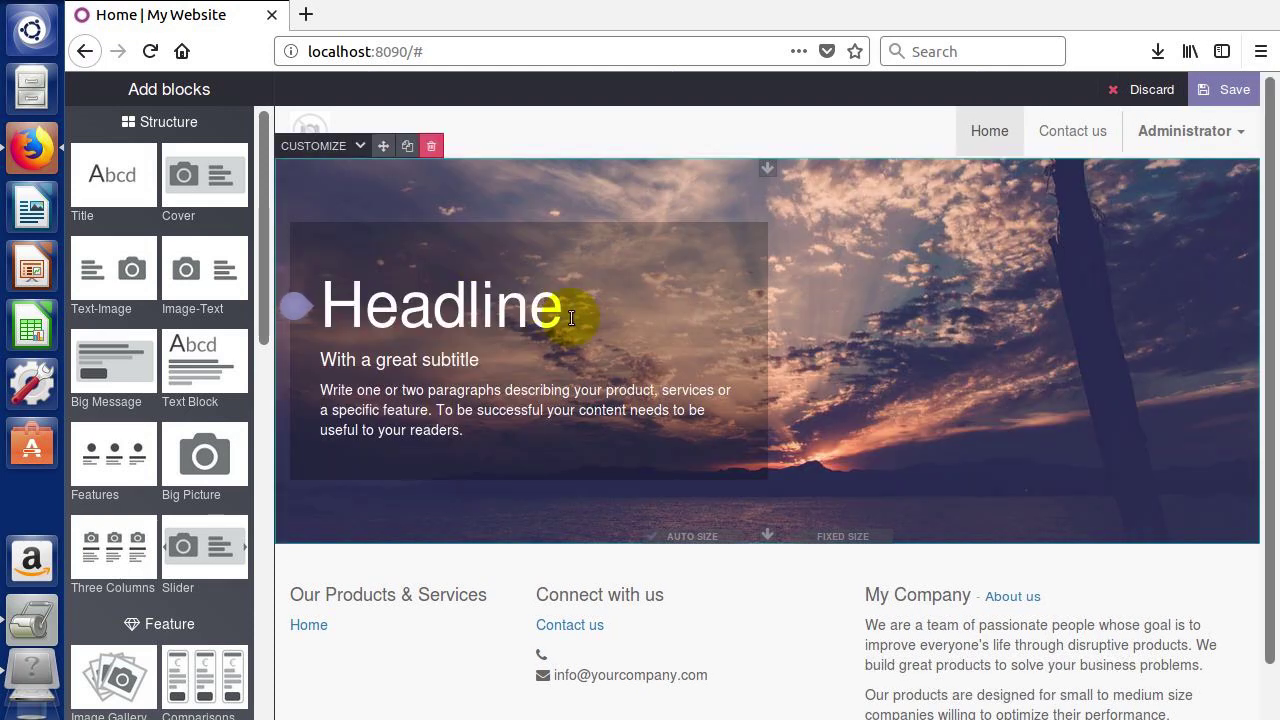
Replace the cover's headline with "Welcome to the Odoo Web Builder App"
{"action": "mouse_move", "coordinate": [438, 302]}
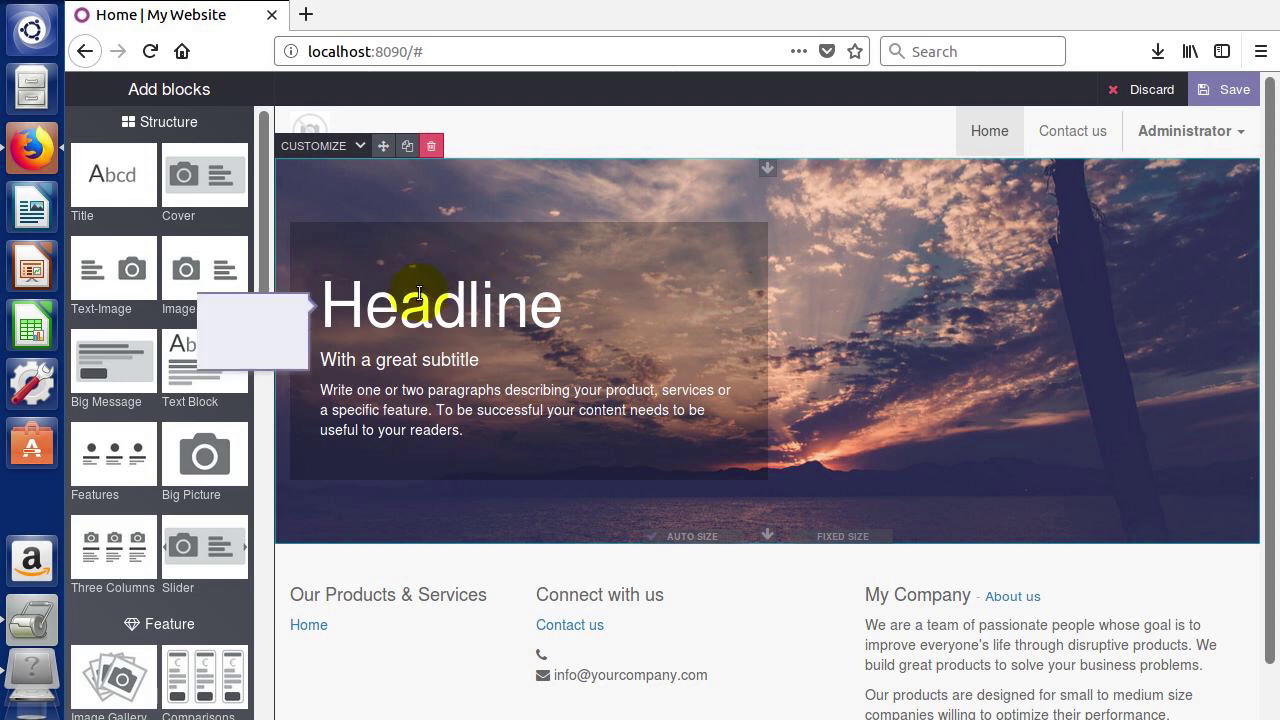
{"action": "double_click", "coordinate": [349, 314]}
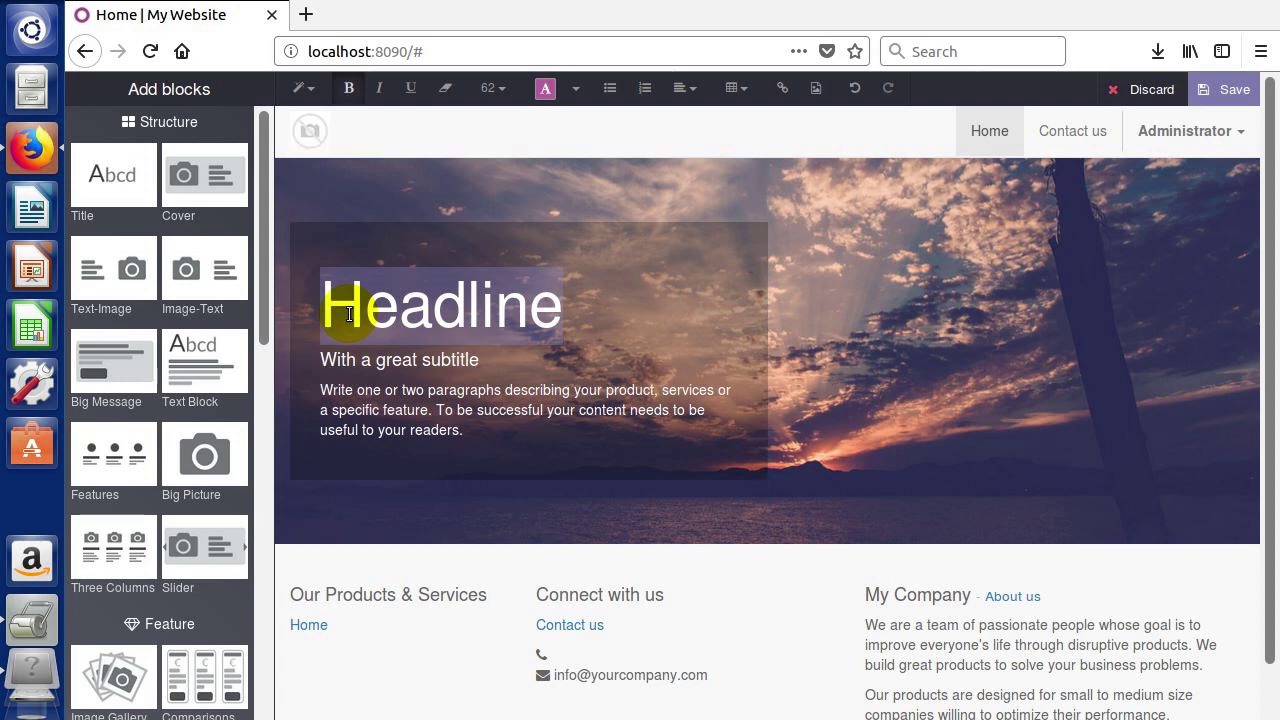
{"action": "type", "text": "Welcome to "}
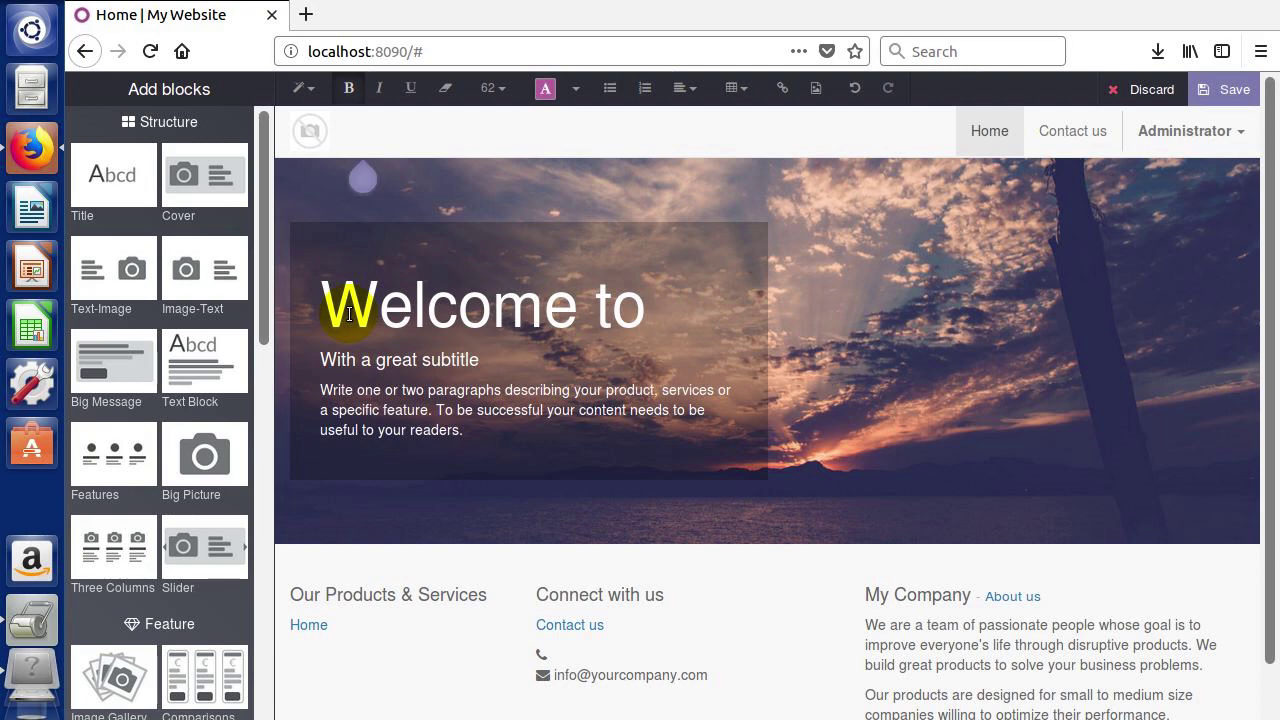
{"action": "type", "text": "the Odoo we"}
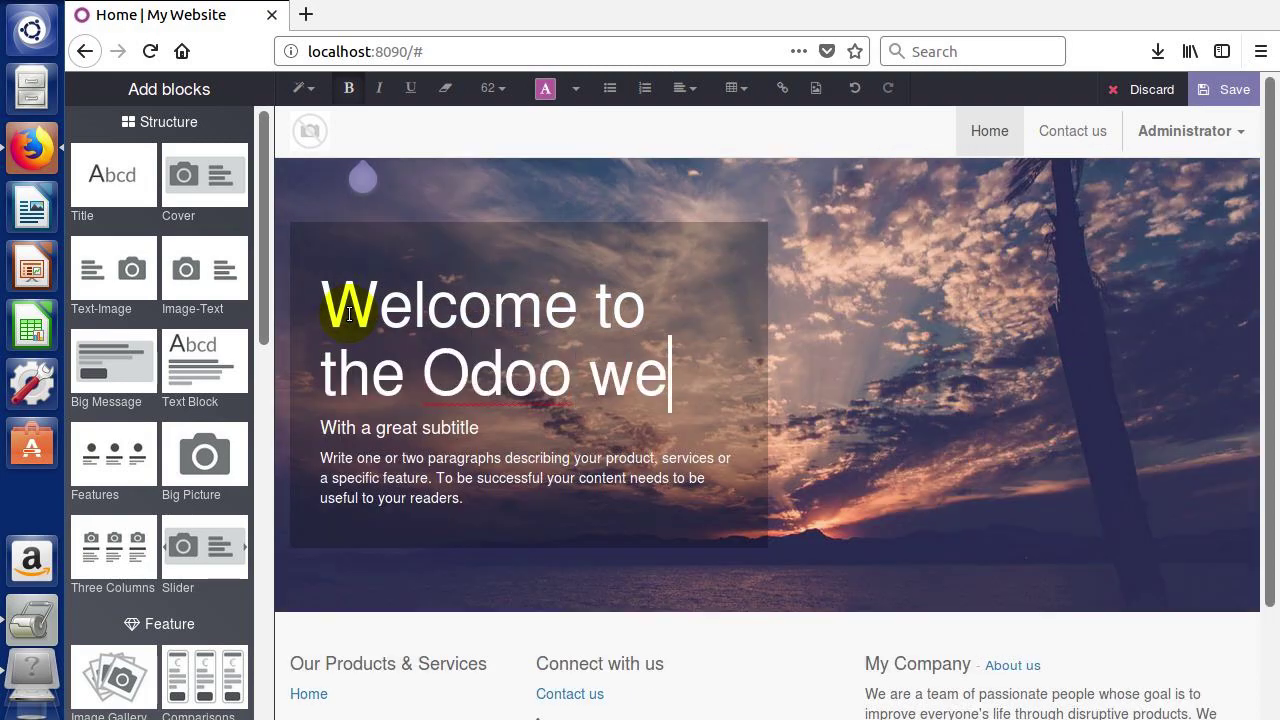
{"action": "key", "text": "BackSpace"}
{"action": "key", "text": "BackSpace"}
{"action": "type", "text": "Web Builder App"}
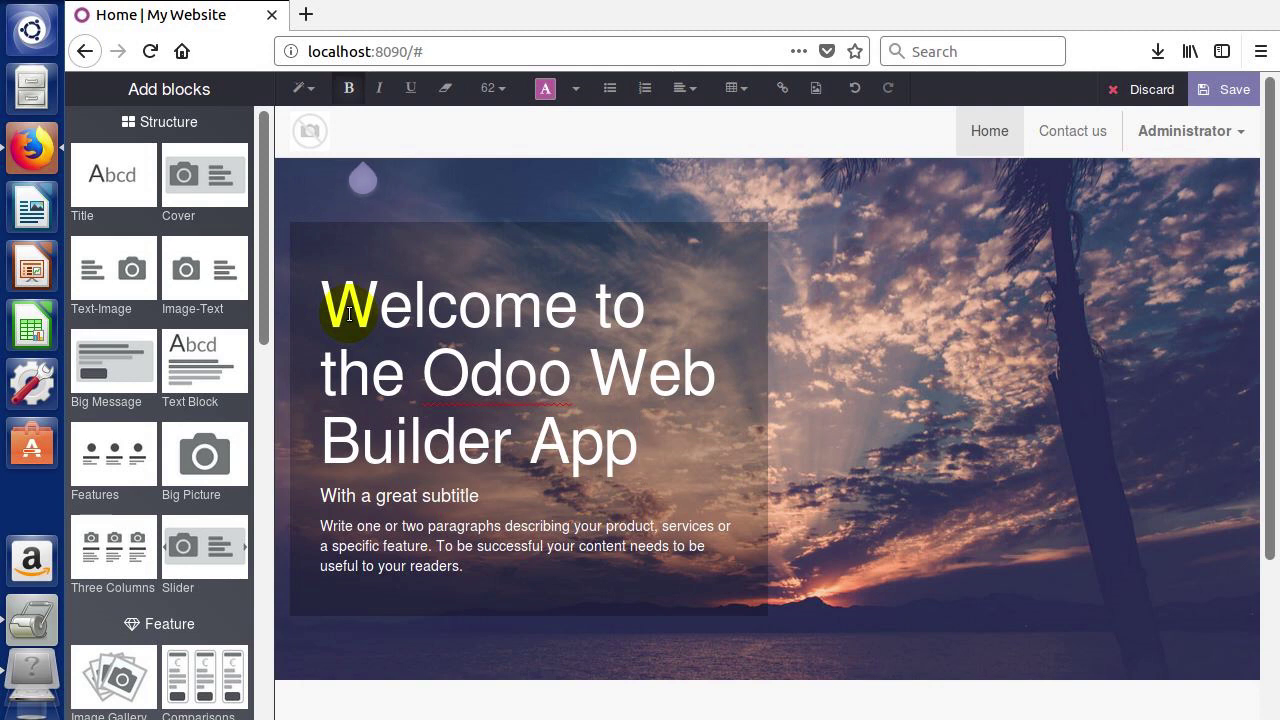
Set the background color of the homepage's Cover block to Beta
{"action": "mouse_move", "coordinate": [371, 177]}
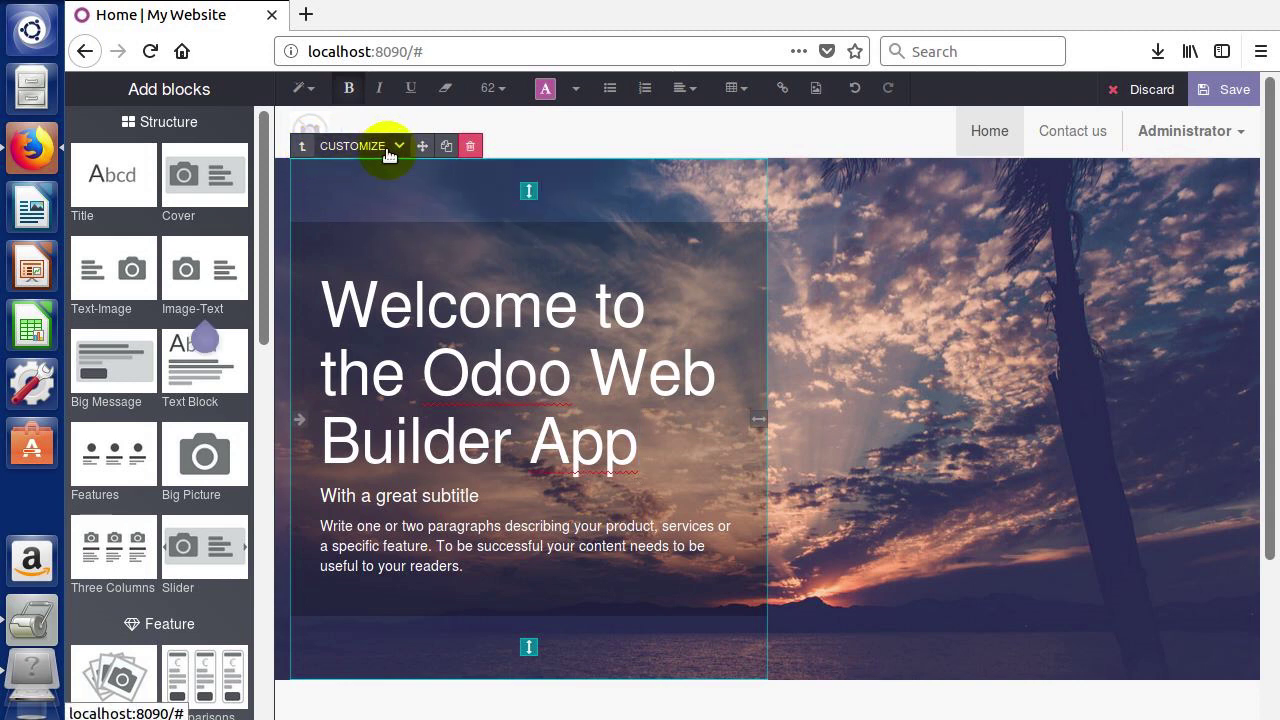
{"action": "left_click", "coordinate": [389, 152]}
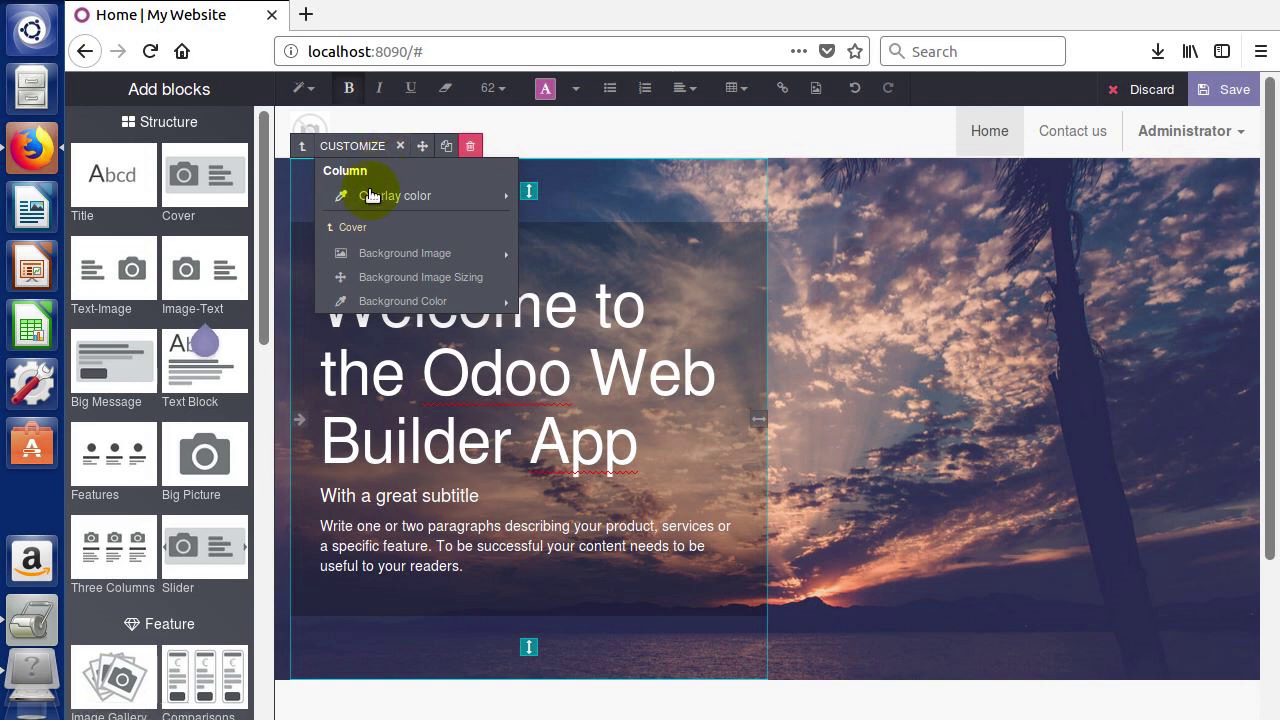
{"action": "mouse_move", "coordinate": [377, 257]}
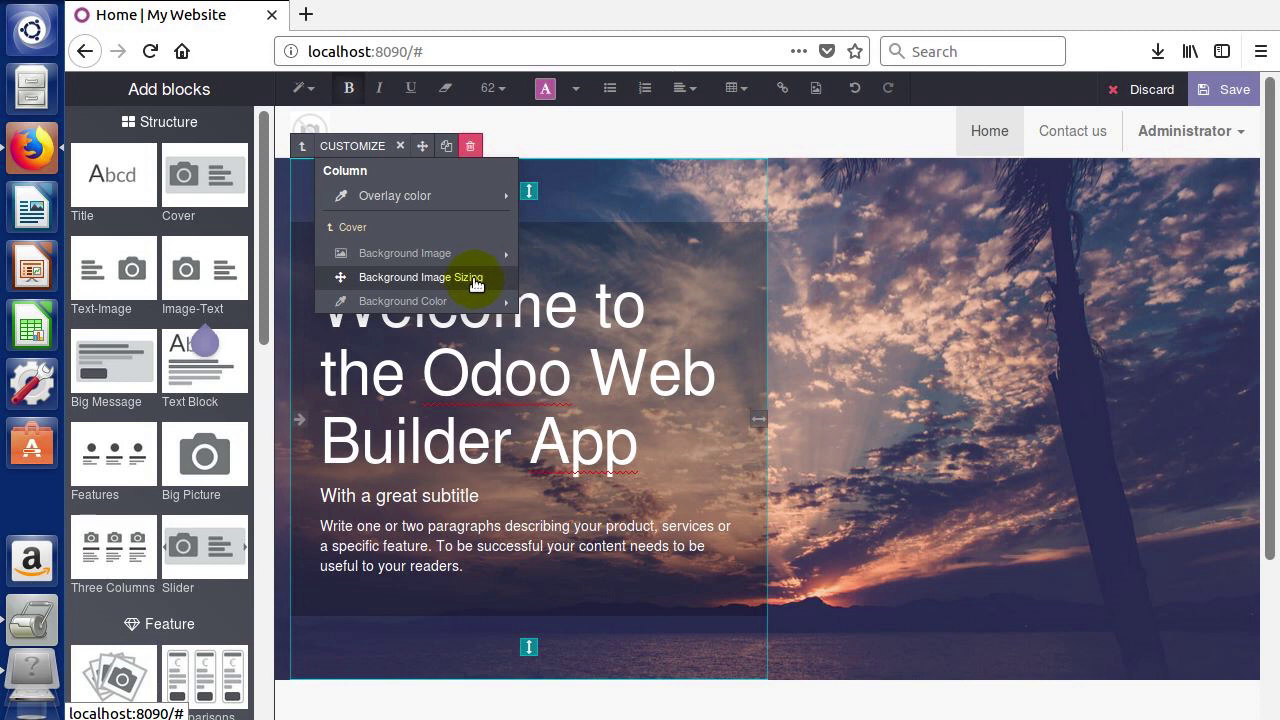
{"action": "mouse_move", "coordinate": [433, 311]}
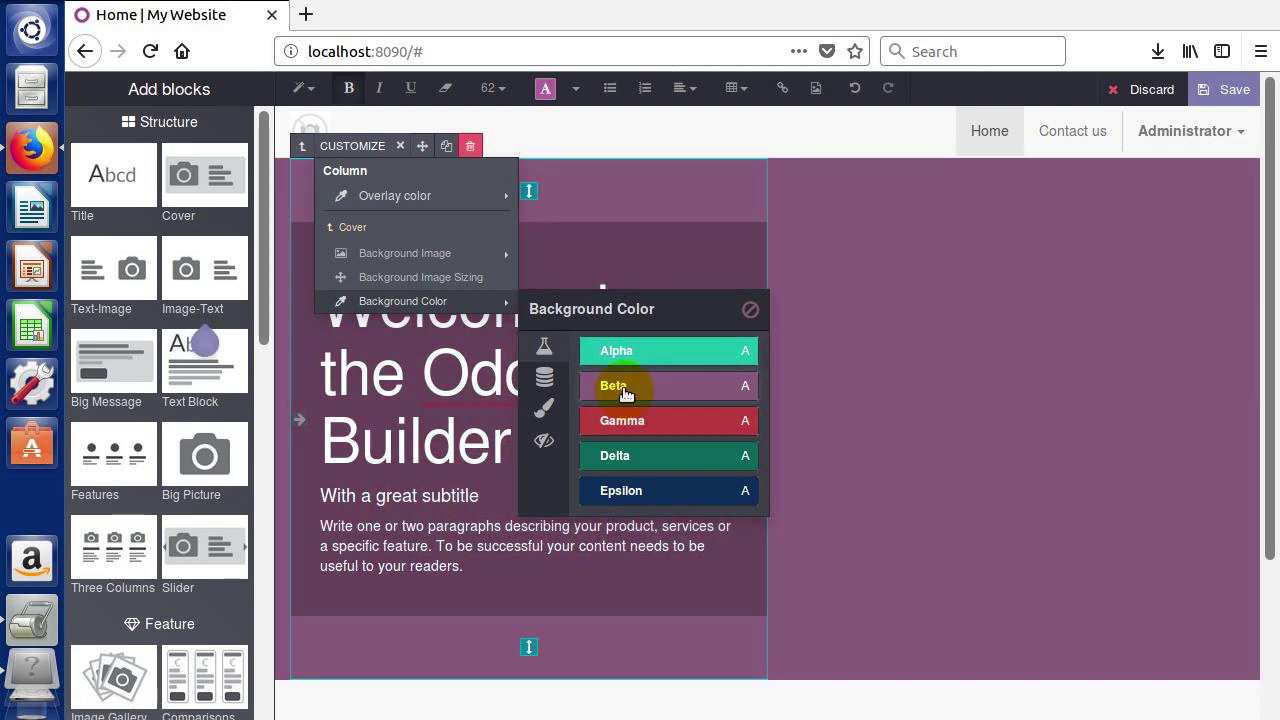
{"action": "left_click", "coordinate": [624, 390]}
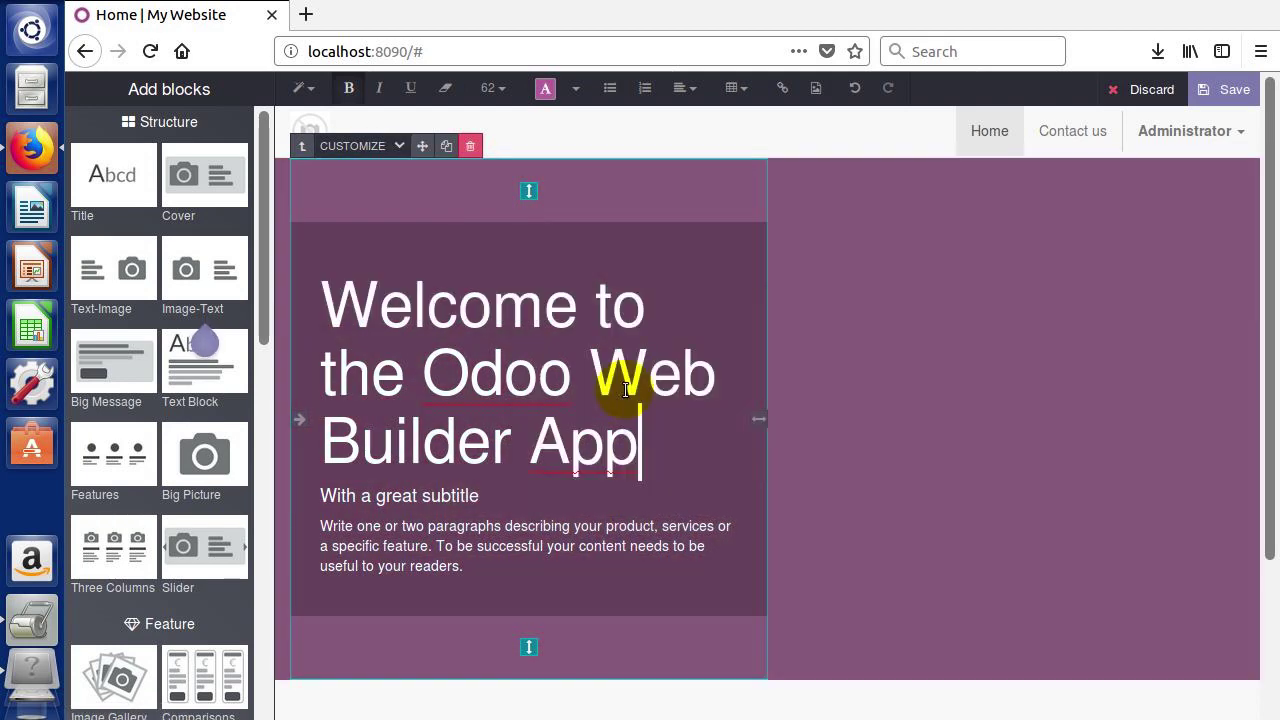
Preview the Downtown background image on the cover and reselect the Beta background color
{"action": "left_click", "coordinate": [396, 150]}
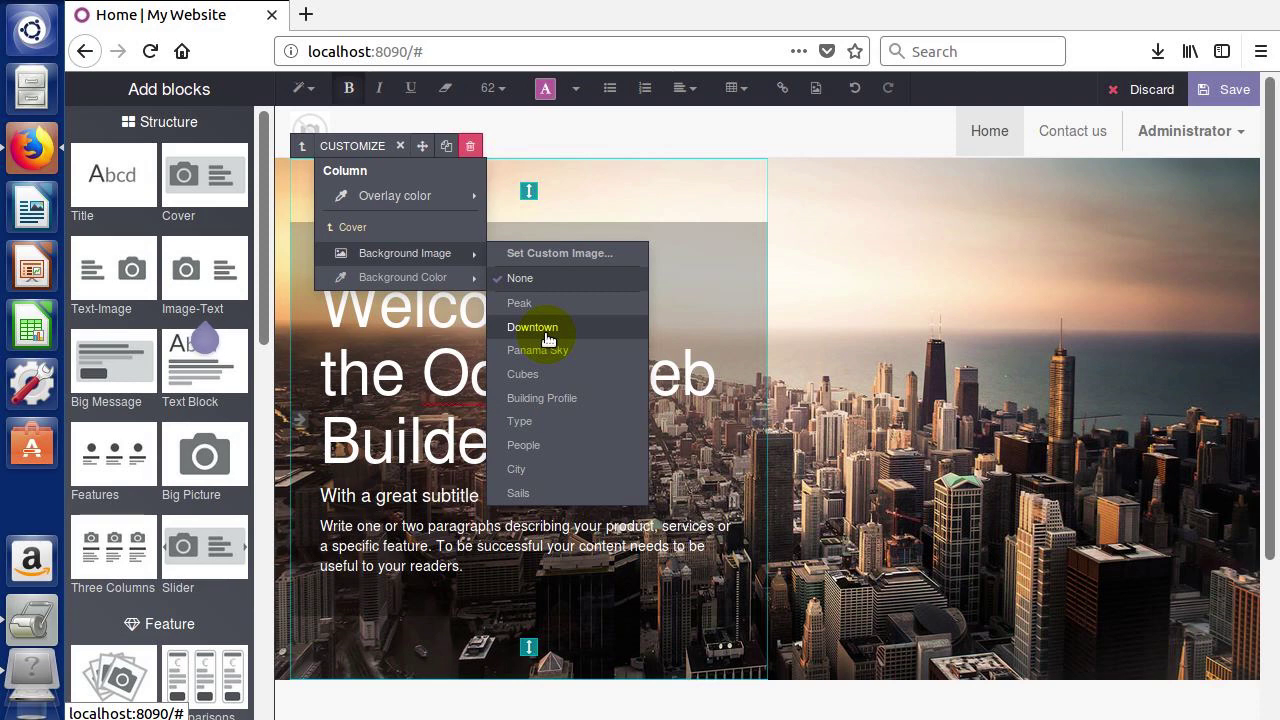
{"action": "mouse_move", "coordinate": [430, 280]}
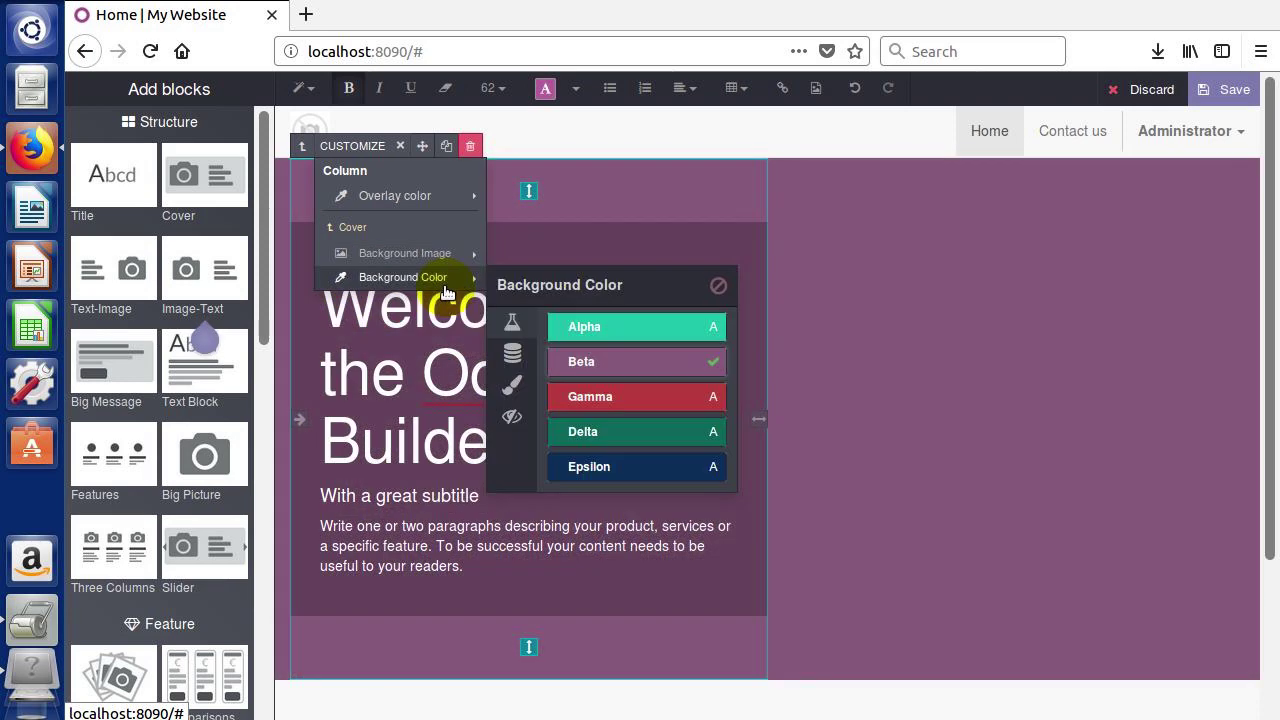
{"action": "left_click", "coordinate": [677, 363]}
{"action": "left_click", "coordinate": [625, 390]}
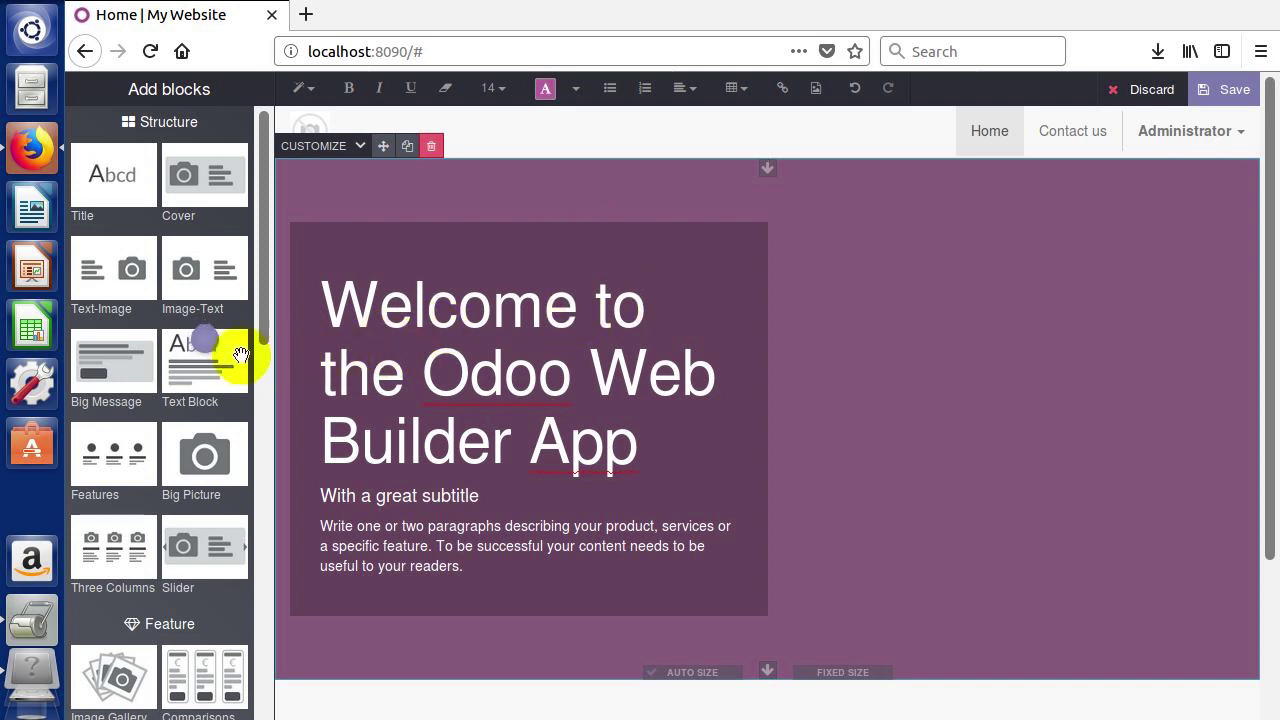
Add an Image-Text block below the cover and save the homepage
{"action": "mouse_move", "coordinate": [207, 344]}
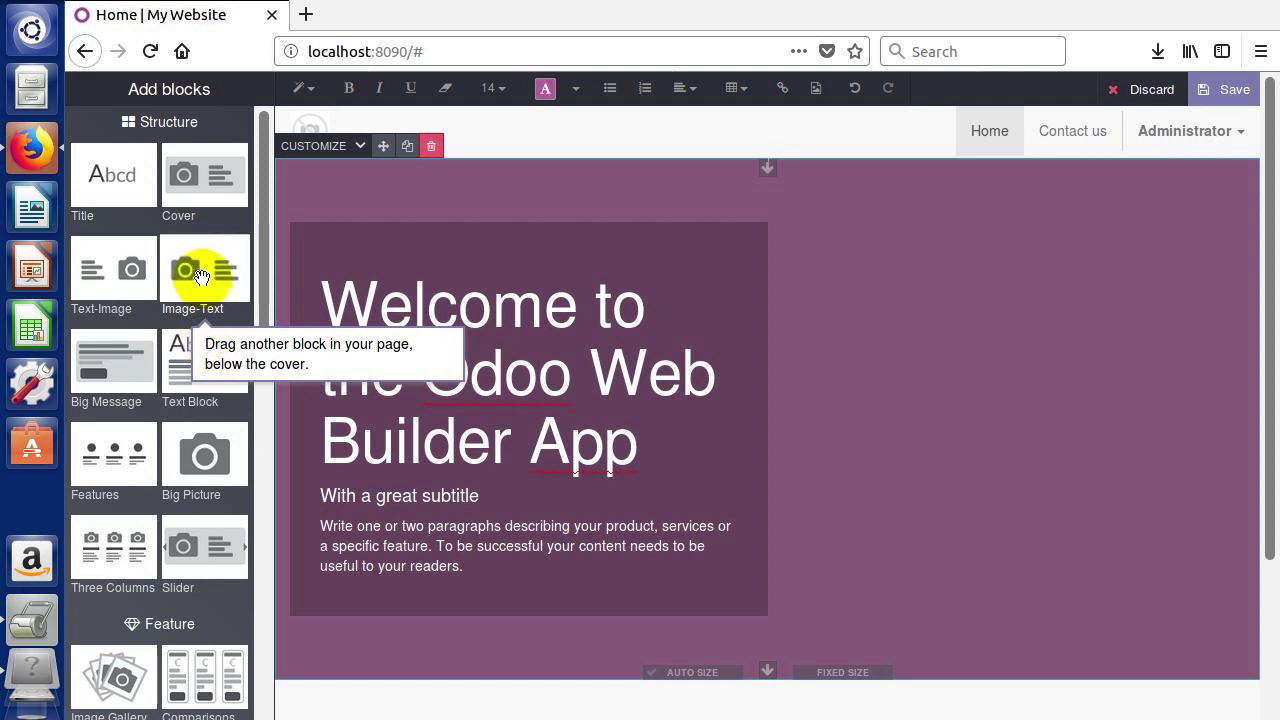
{"action": "left_click_drag", "start_coordinate": [204, 276], "coordinate": [636, 540]}
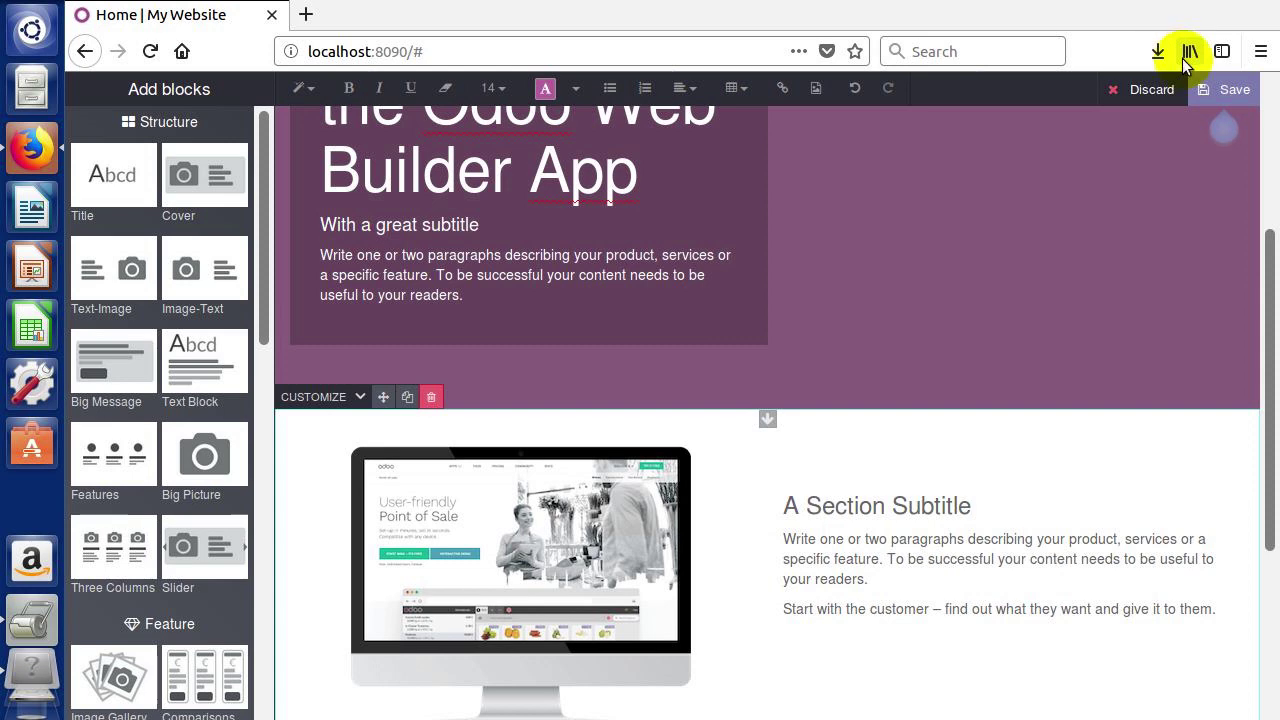
{"action": "mouse_move", "coordinate": [1228, 95]}
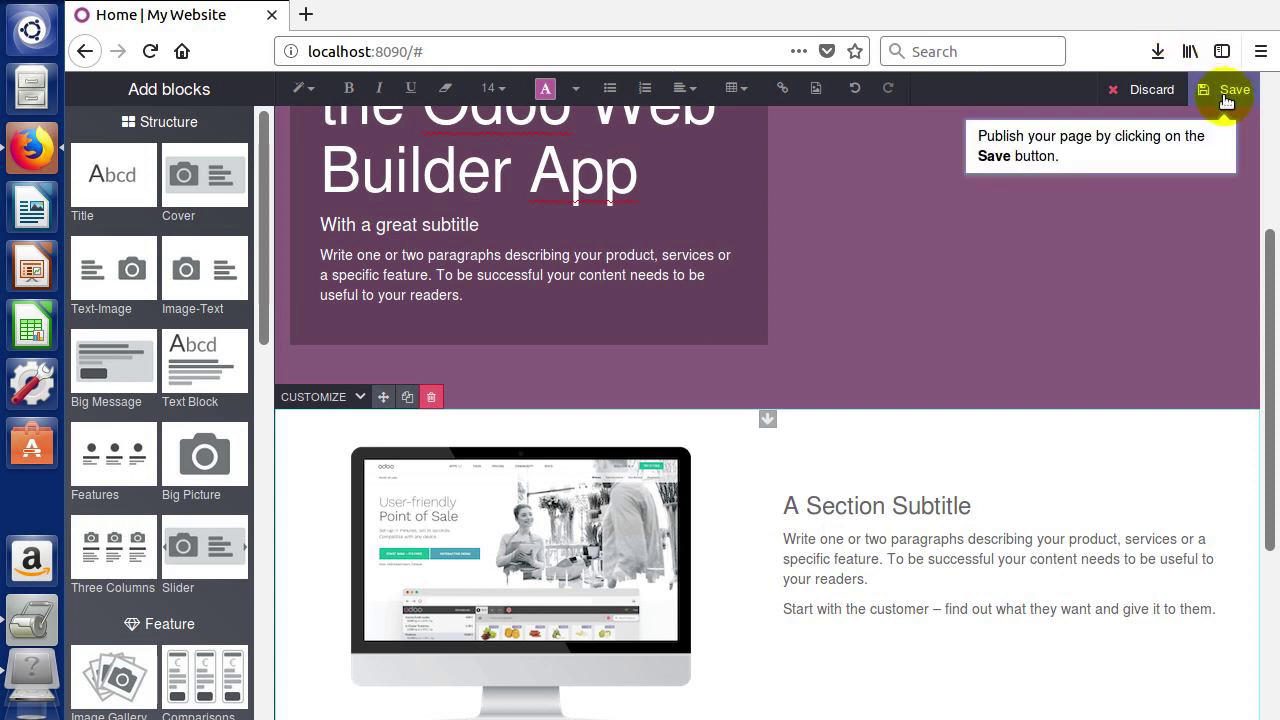
{"action": "left_click", "coordinate": [1226, 95]}
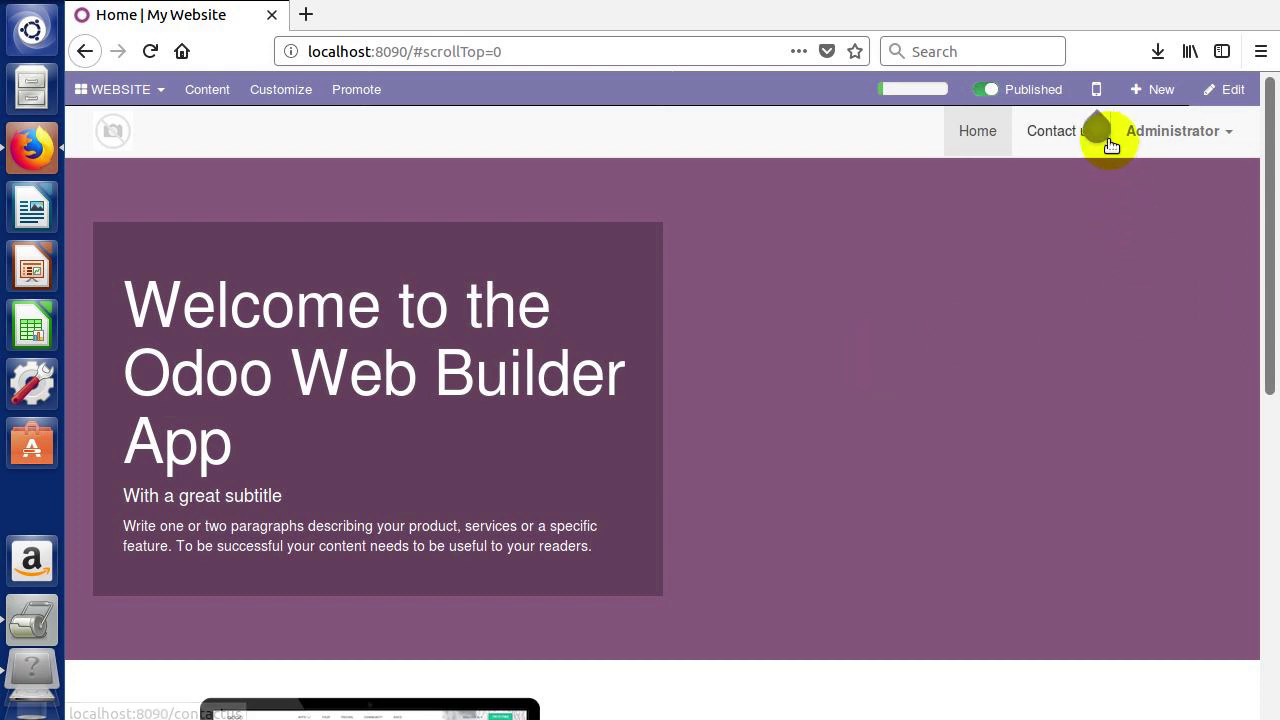
Examine the homepage in the mobile preview from the headline downwards, and close the preview
{"action": "mouse_move", "coordinate": [1096, 125]}
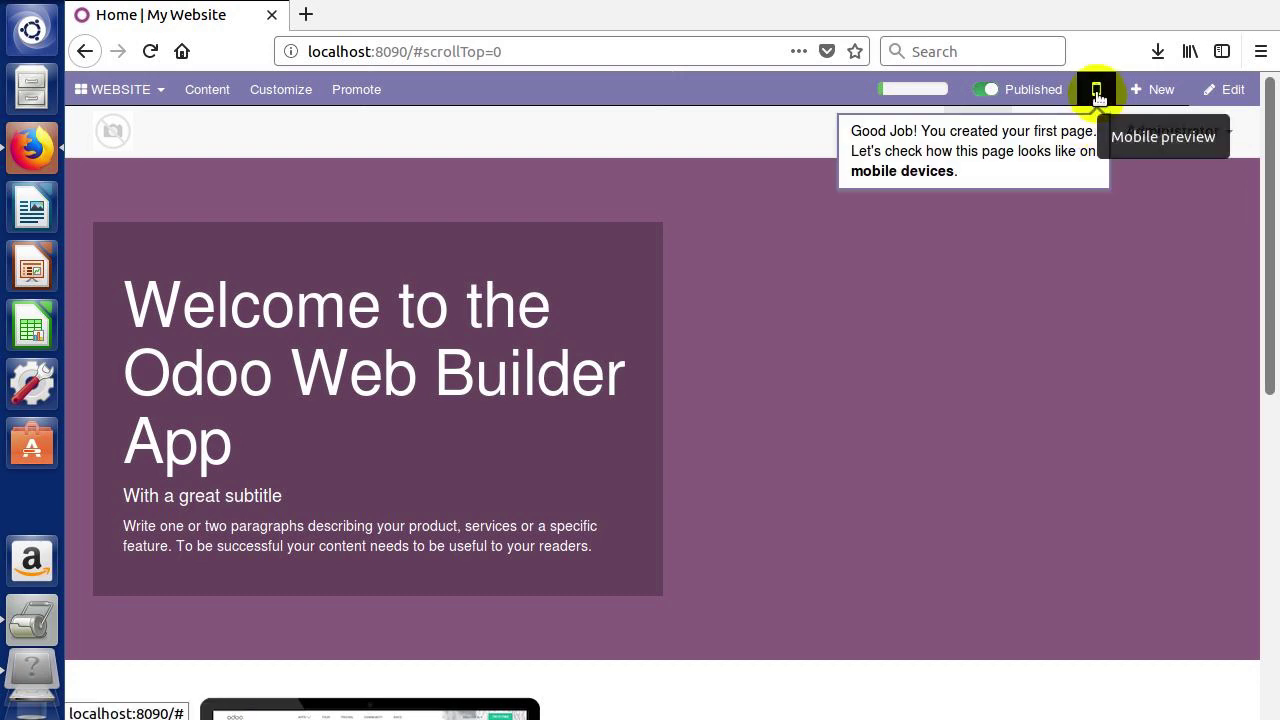
{"action": "left_click", "coordinate": [1097, 92]}
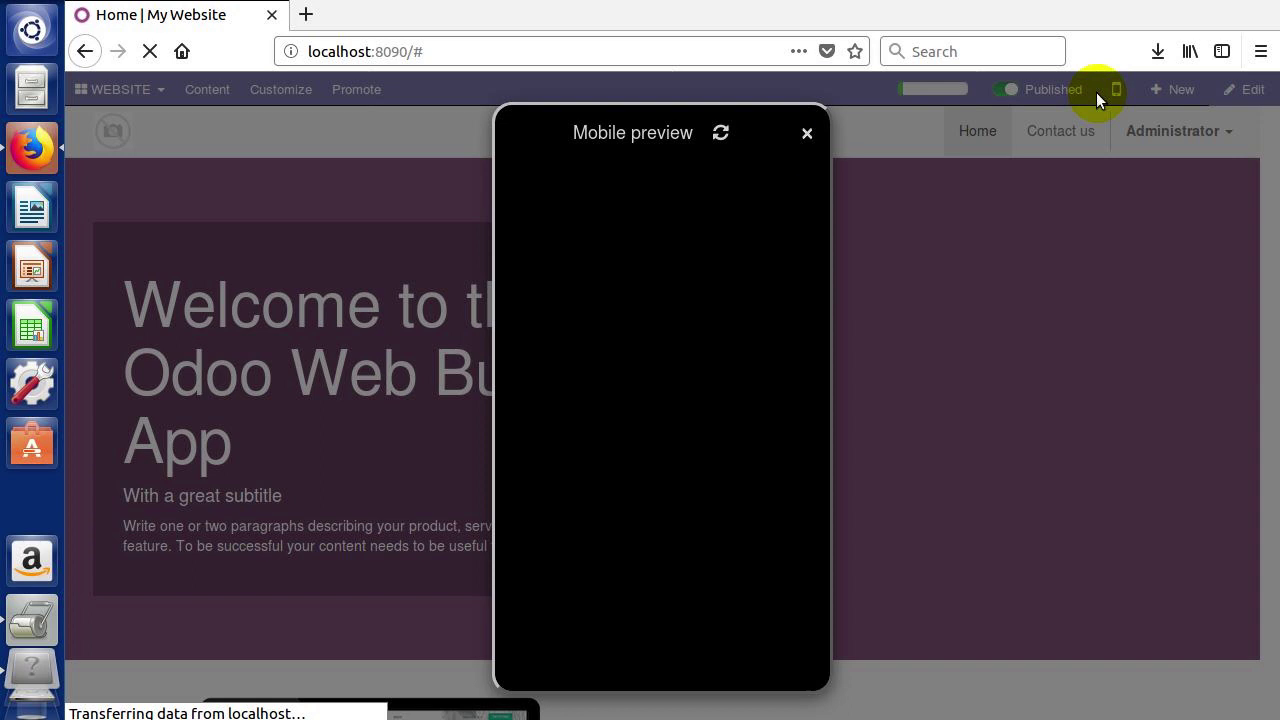
{"action": "scroll", "coordinate": [806, 258], "scroll_direction": "down", "scroll_amount": 3}
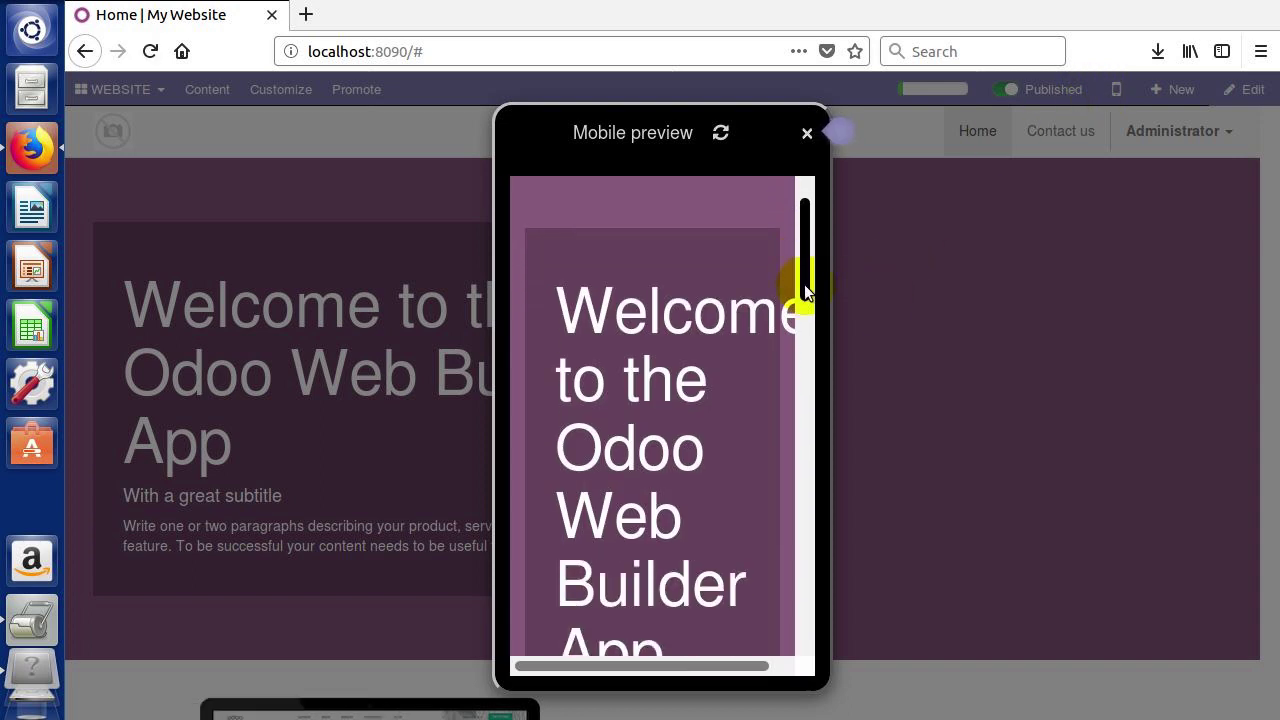
{"action": "left_click_drag", "start_coordinate": [802, 312], "coordinate": [803, 274]}
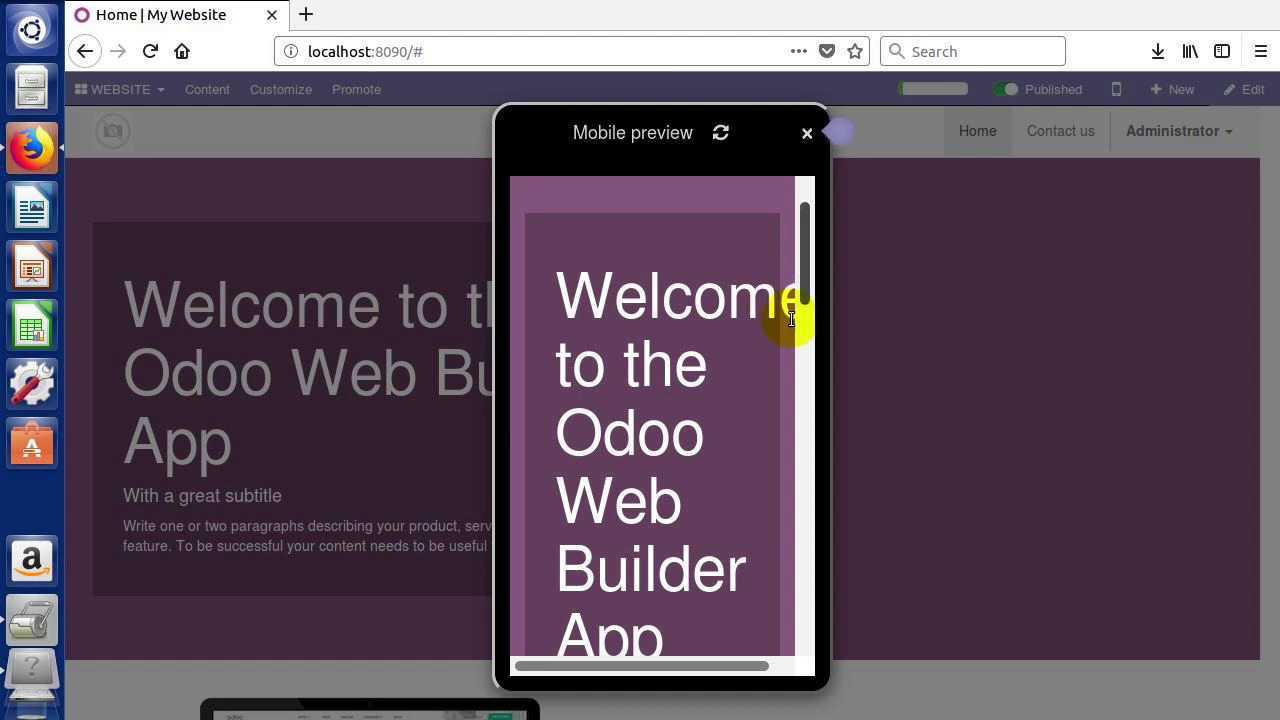
{"action": "left_click_drag", "start_coordinate": [806, 282], "coordinate": [813, 585]}
{"action": "left_click", "coordinate": [808, 134]}
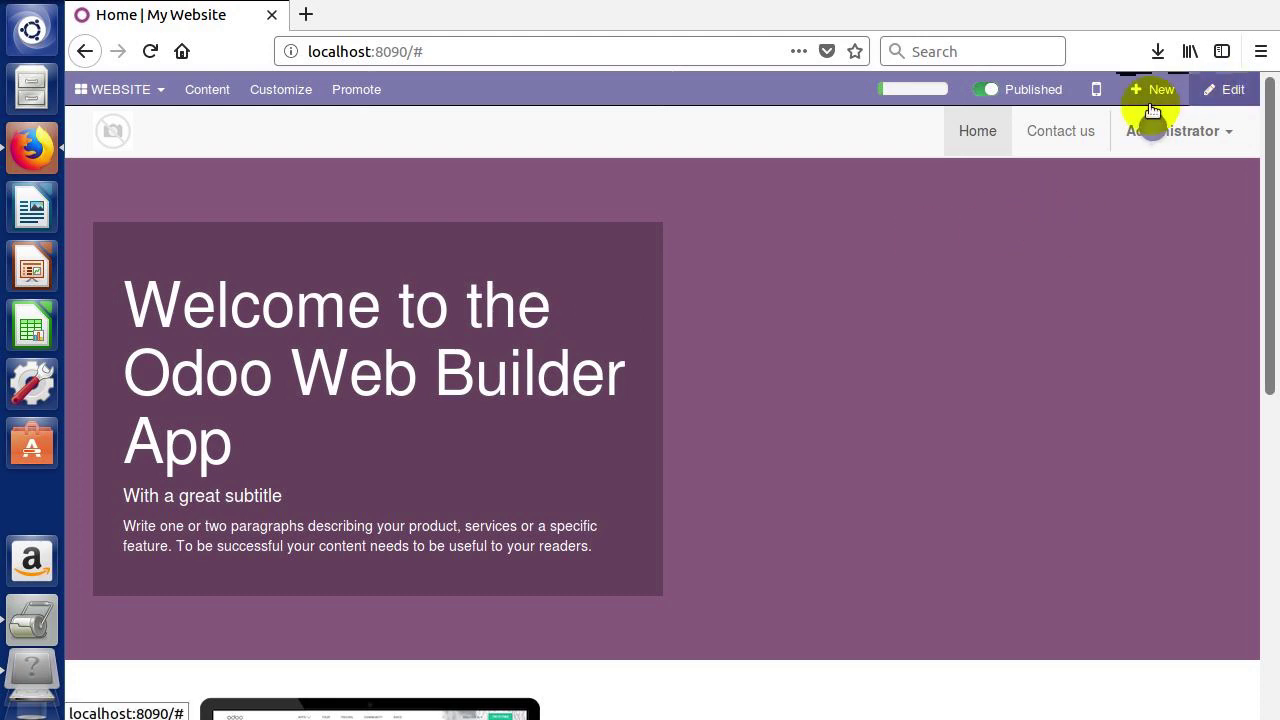
Create a new page titled Products and include it in the website menu
{"action": "mouse_move", "coordinate": [1150, 108]}
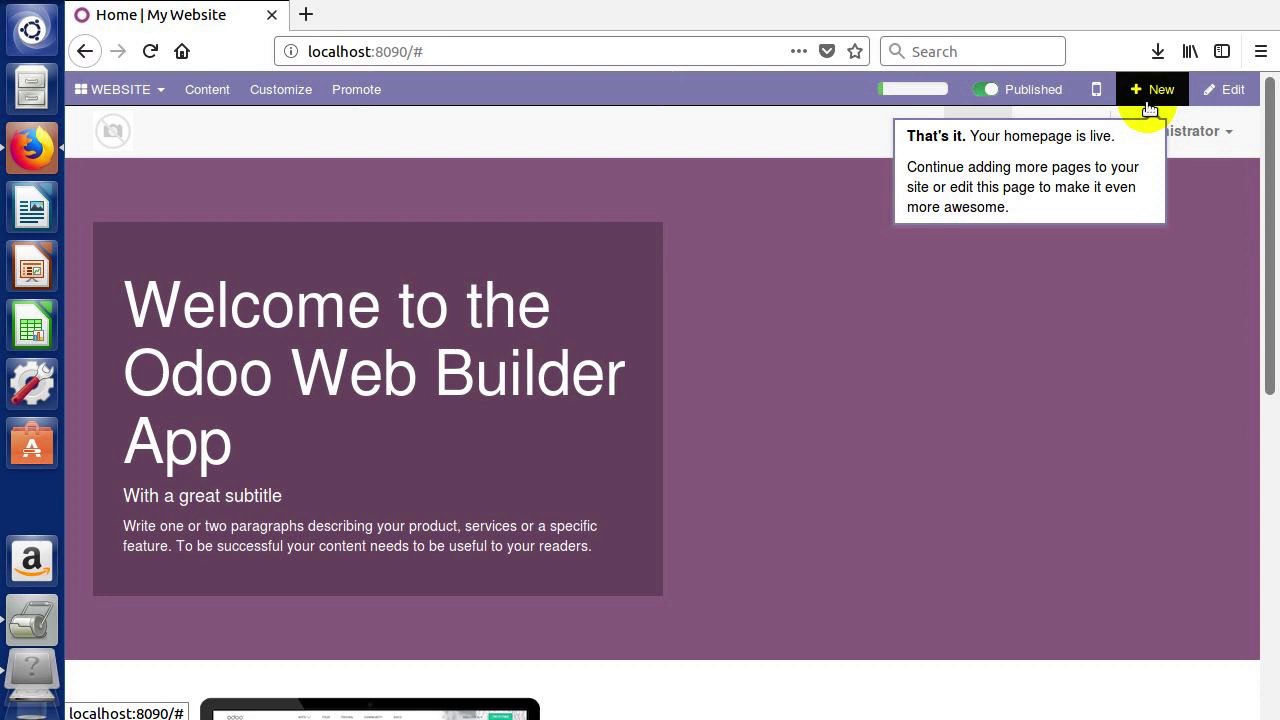
{"action": "left_click", "coordinate": [1152, 92]}
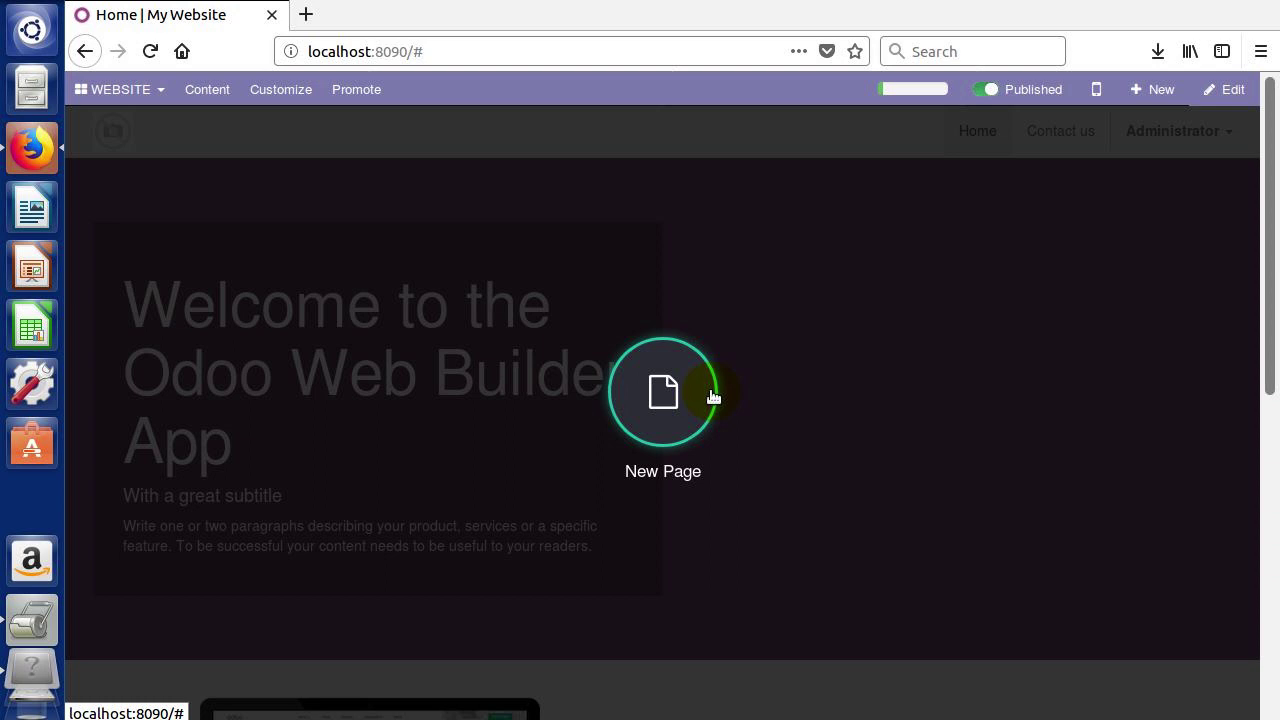
{"action": "left_click", "coordinate": [666, 396]}
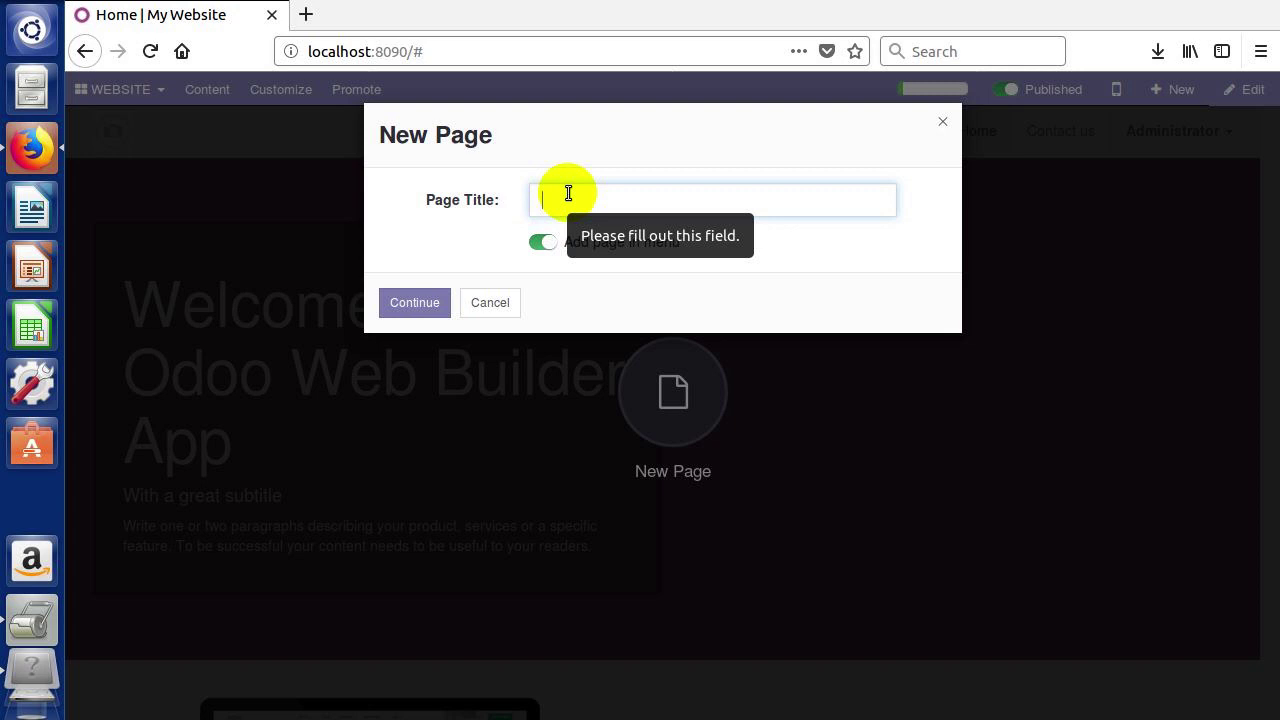
{"action": "type", "text": "Products"}
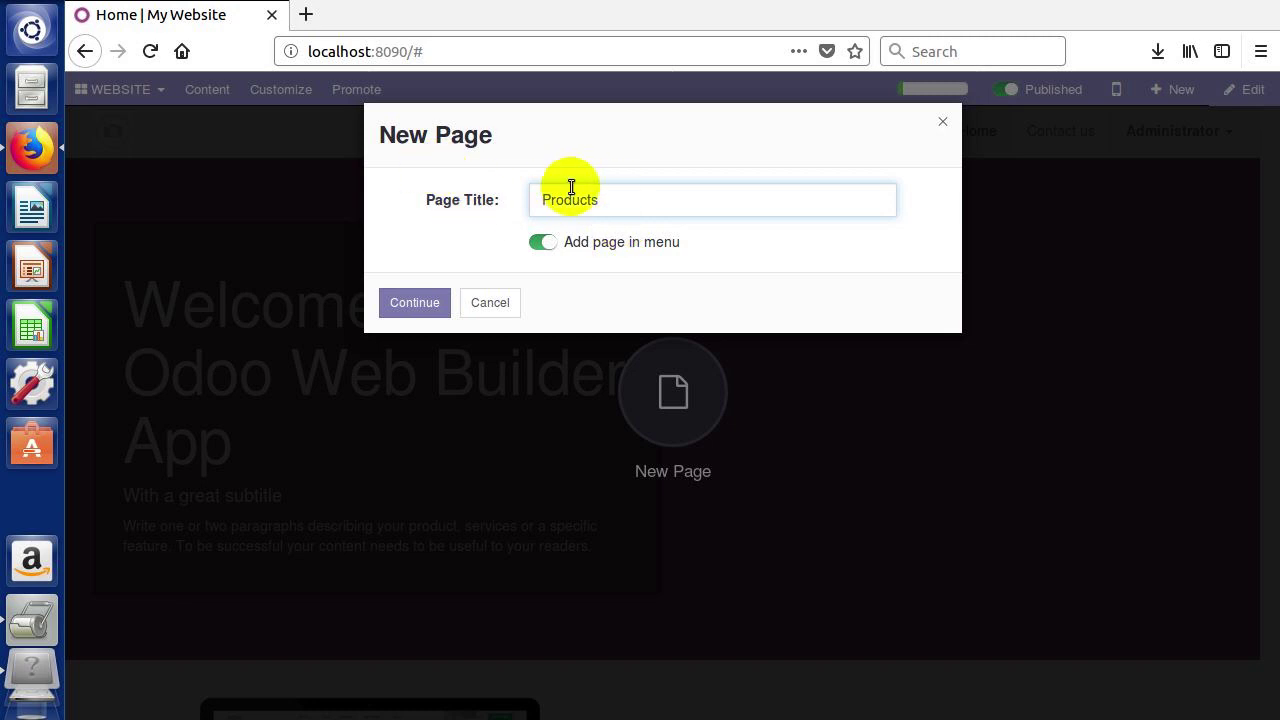
{"action": "left_click", "coordinate": [414, 303]}
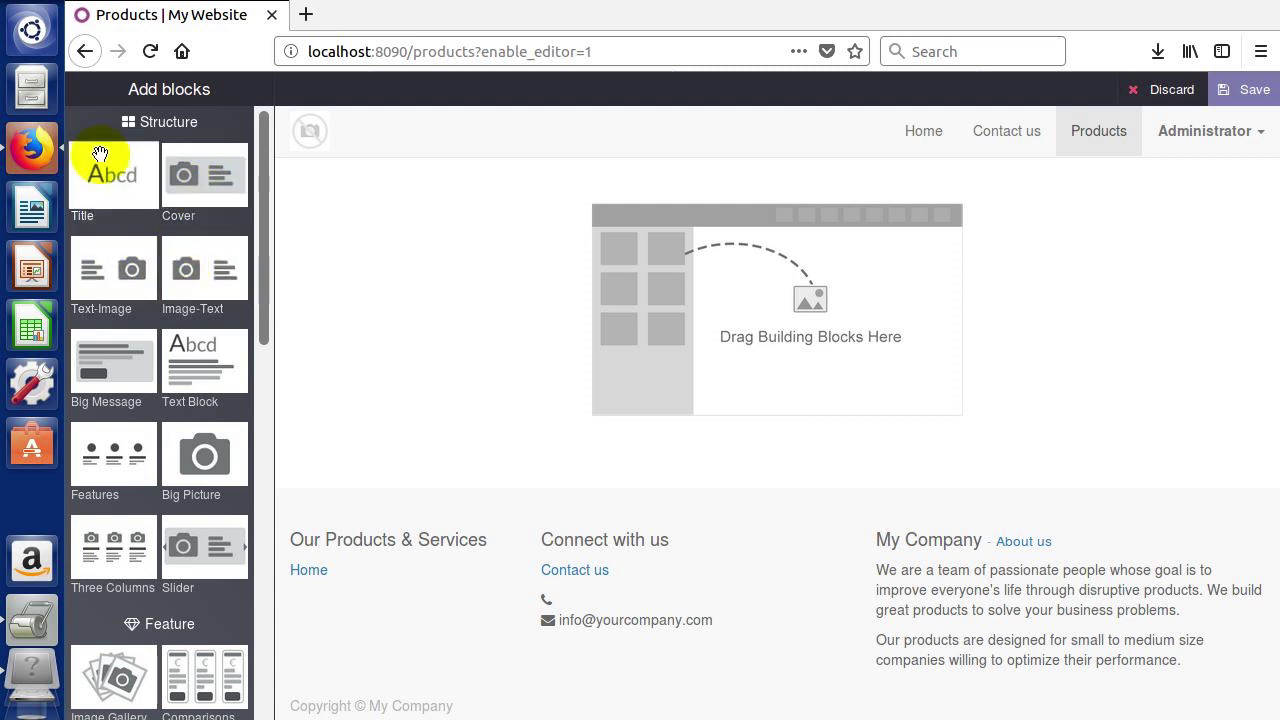
Add a Title block to the Products page and set its heading to "Our New Products"
{"action": "left_click_drag", "start_coordinate": [102, 160], "coordinate": [614, 246]}
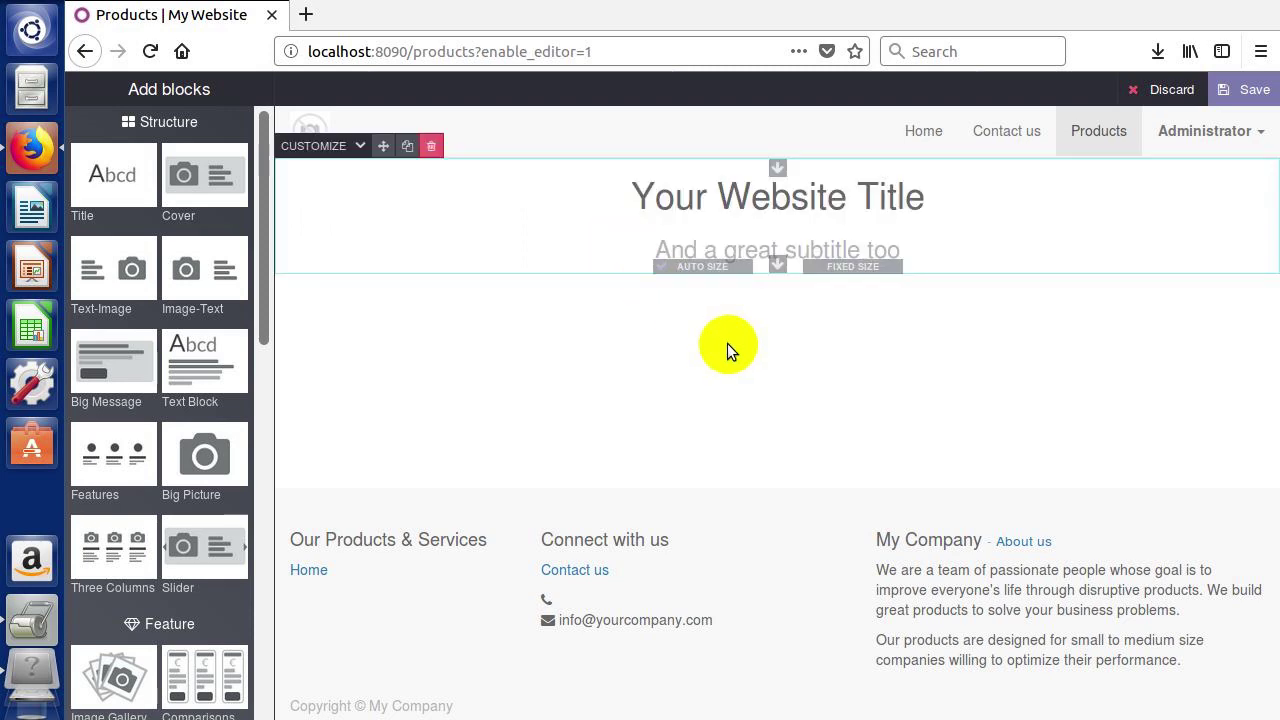
{"action": "triple_click", "coordinate": [906, 197]}
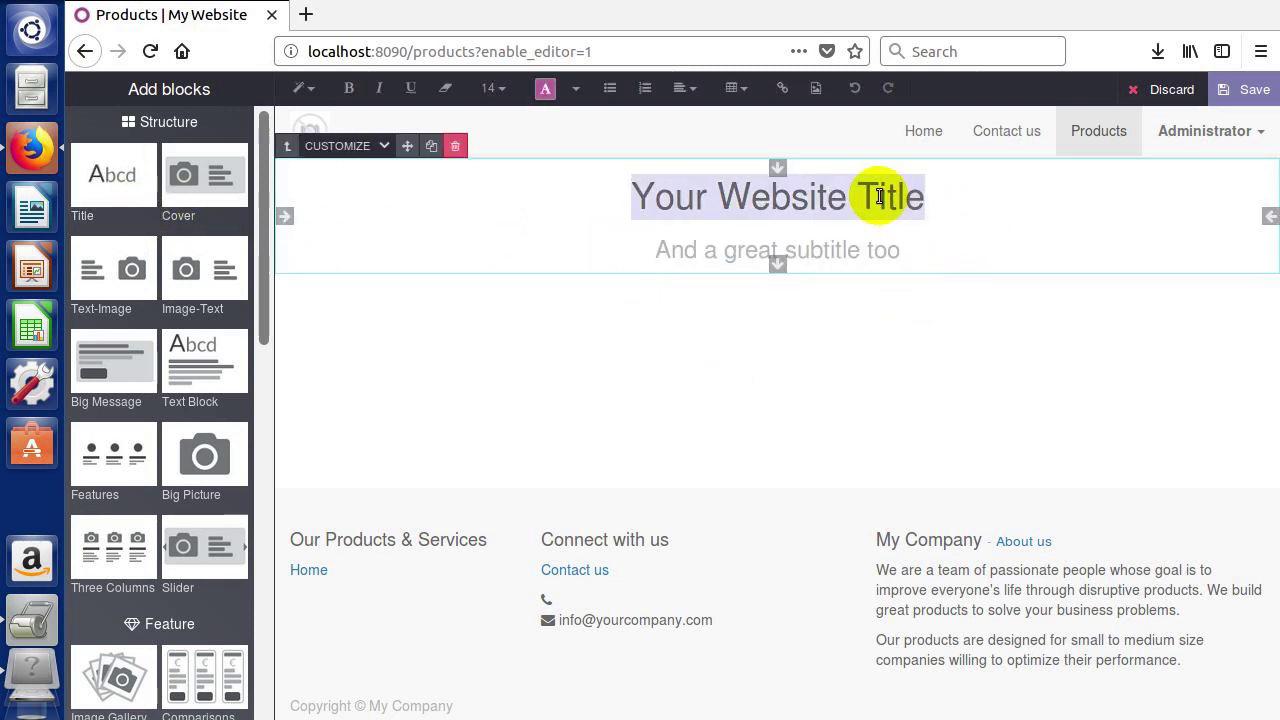
{"action": "triple_click", "coordinate": [734, 249]}
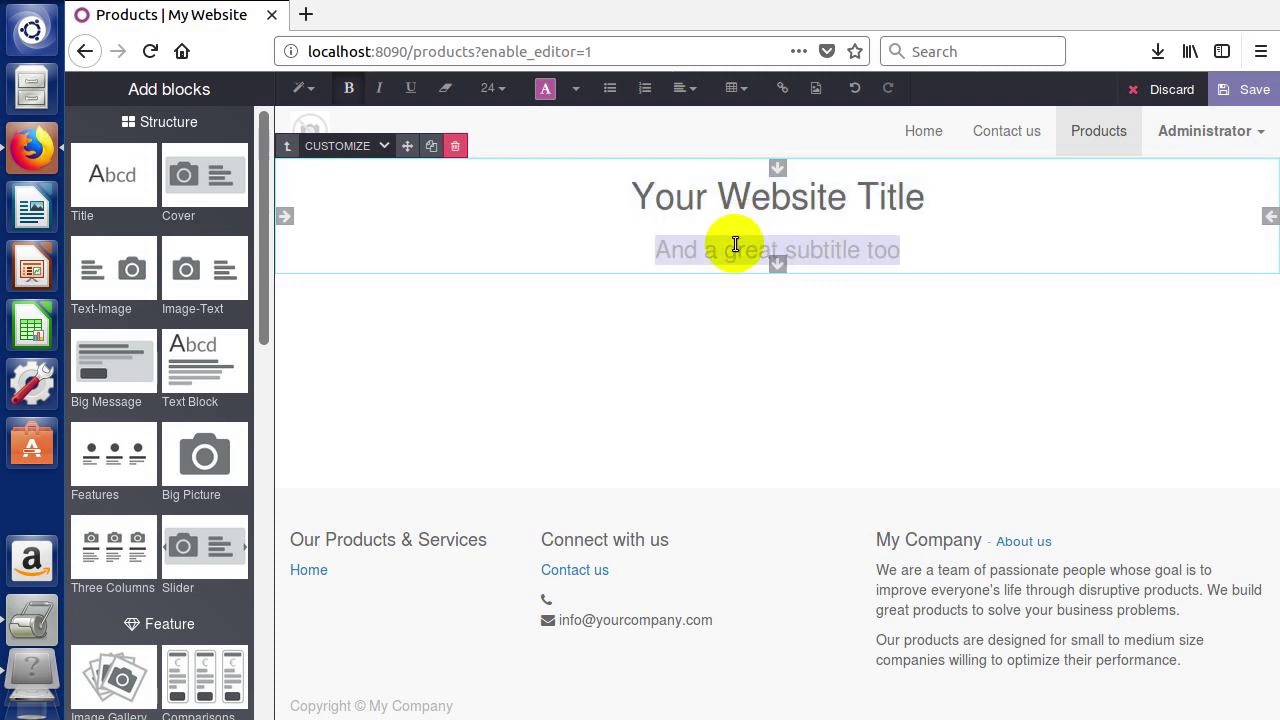
{"action": "triple_click", "coordinate": [926, 191]}
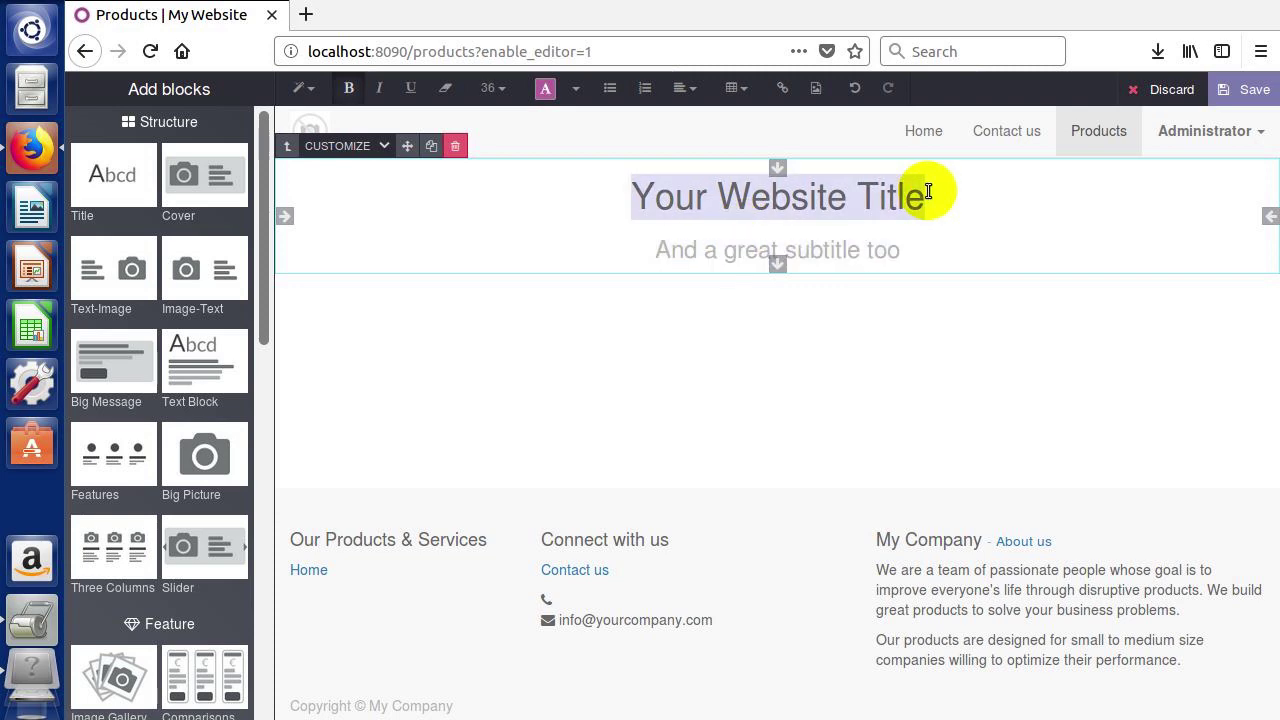
{"action": "type", "text": "Our New "}
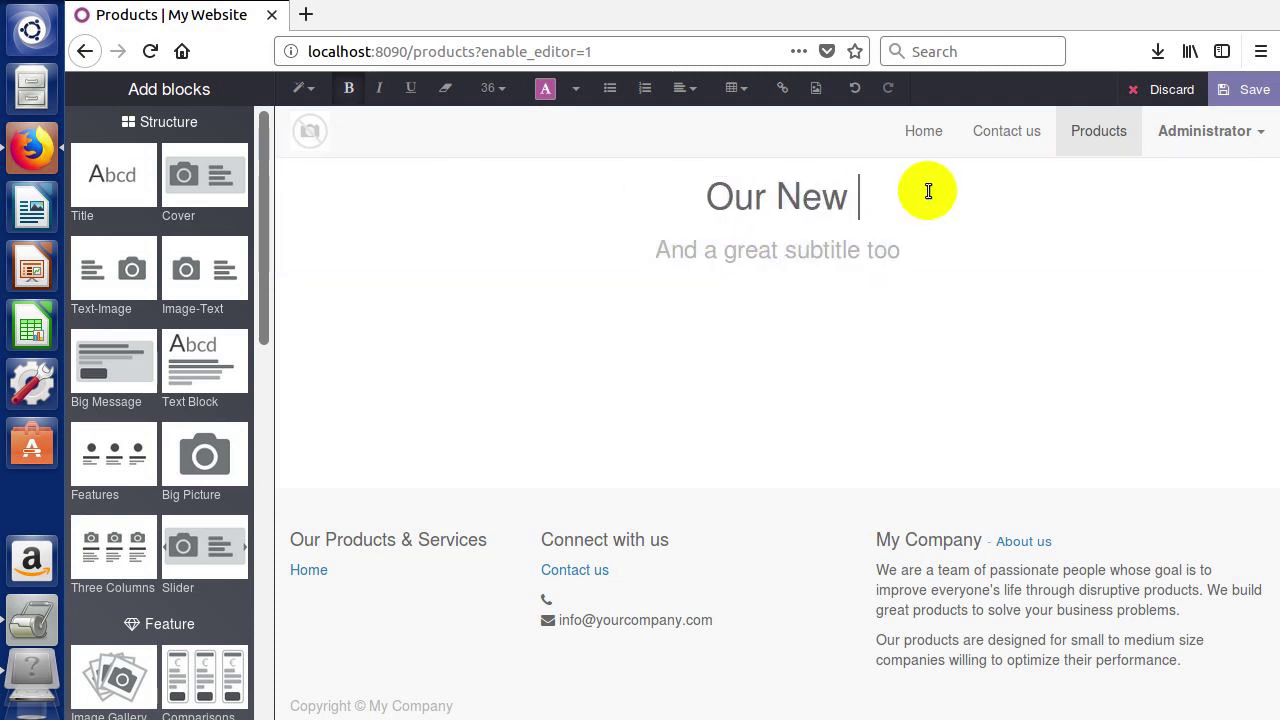
{"action": "type", "text": "Products"}
Set the title block's subtitle to "Buy them today and be happy!" and narrow its column to a little under half the page width
{"action": "triple_click", "coordinate": [850, 246]}
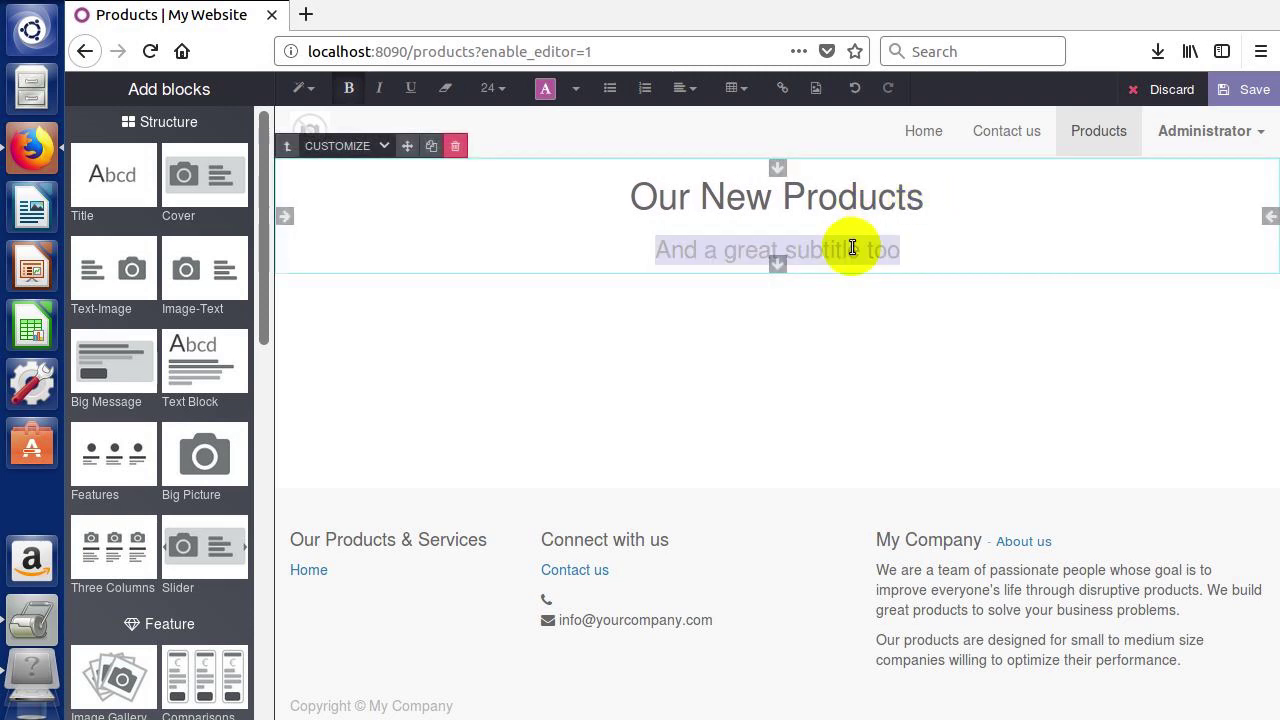
{"action": "left_click_drag", "start_coordinate": [905, 248], "coordinate": [651, 250]}
{"action": "type", "text": "B"}
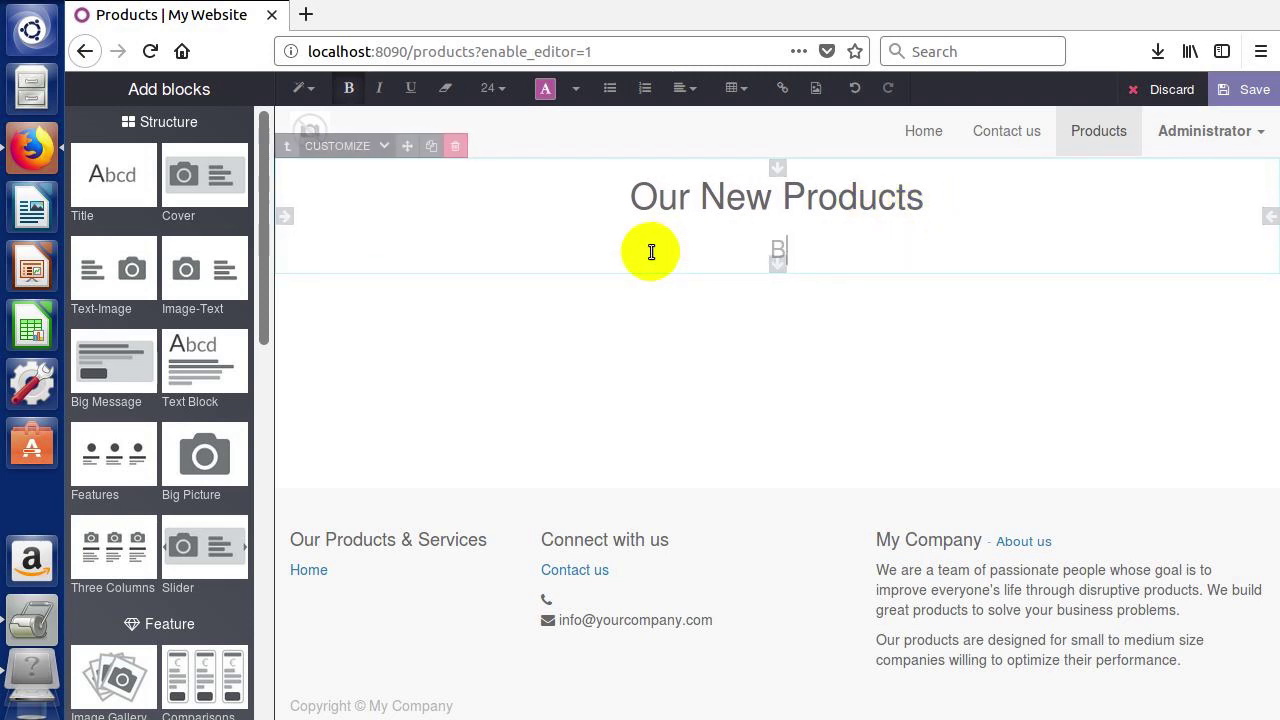
{"action": "type", "text": "uy them today"}
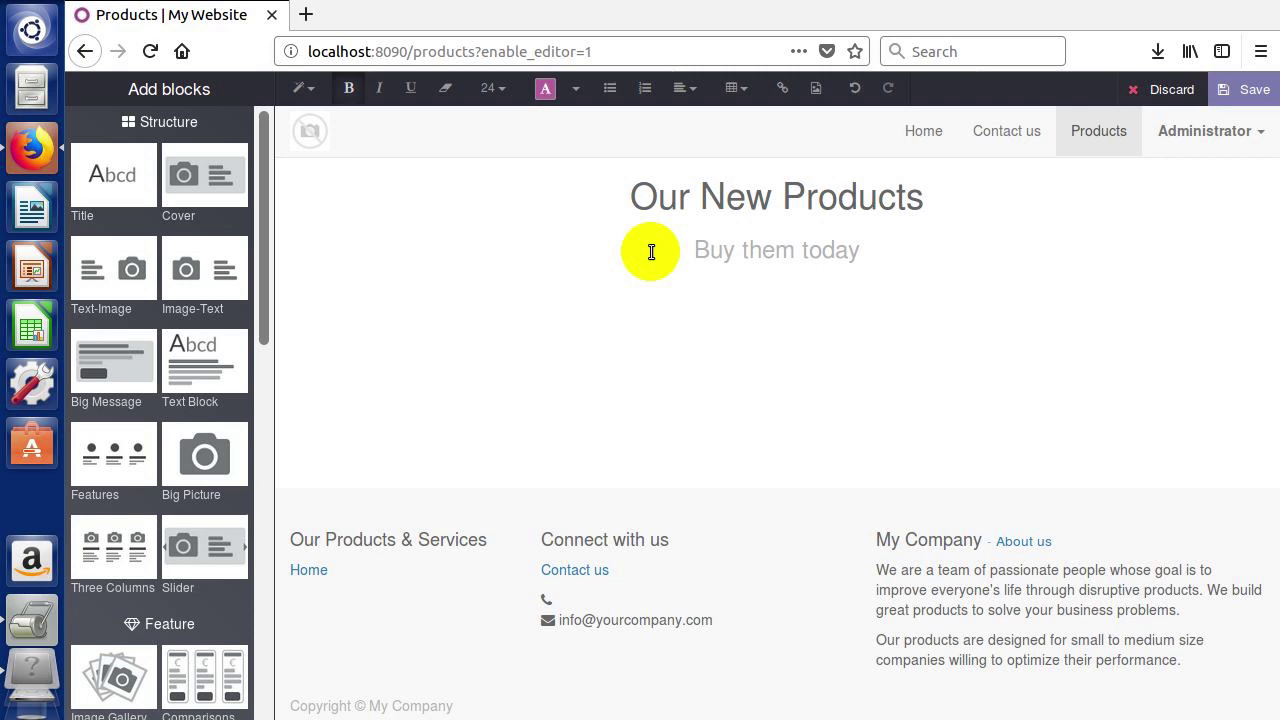
{"action": "type", "text": " adn b"}
{"action": "key", "text": "BackSpace"}
{"action": "key", "text": "BackSpace"}
{"action": "key", "text": "BackSpace"}
{"action": "key", "text": "BackSpace"}
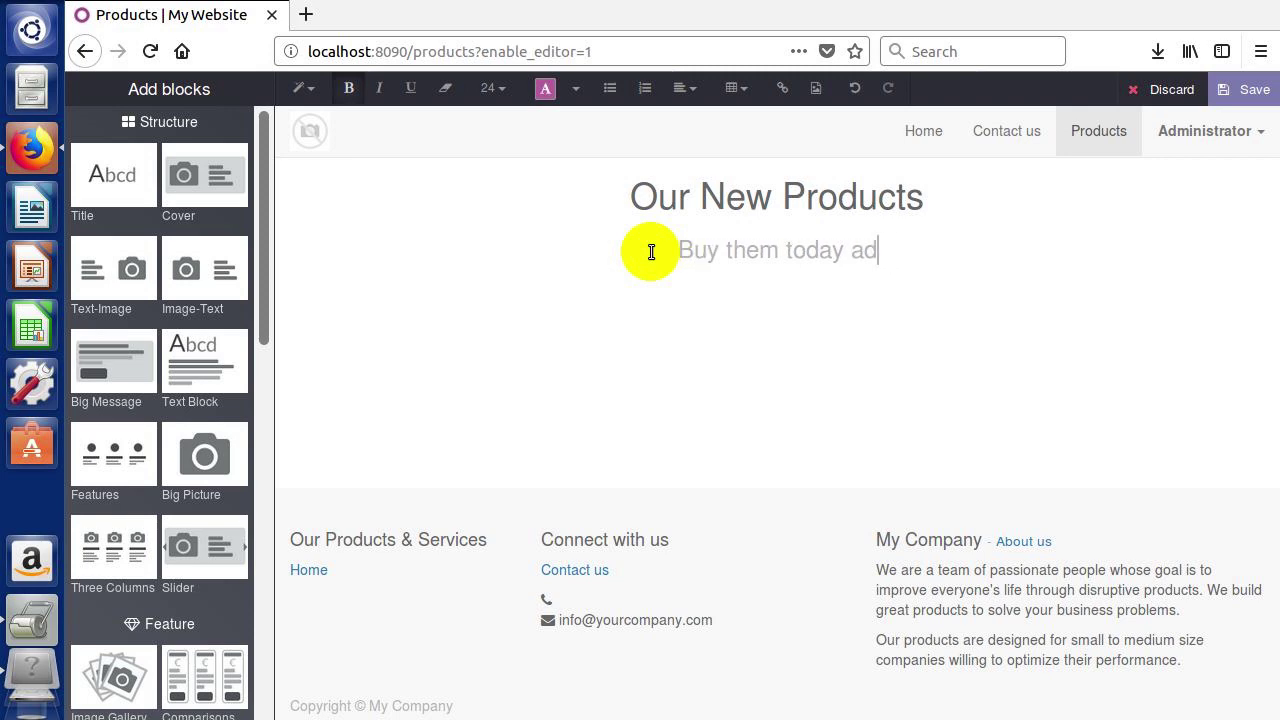
{"action": "type", "text": "nd be happy!"}
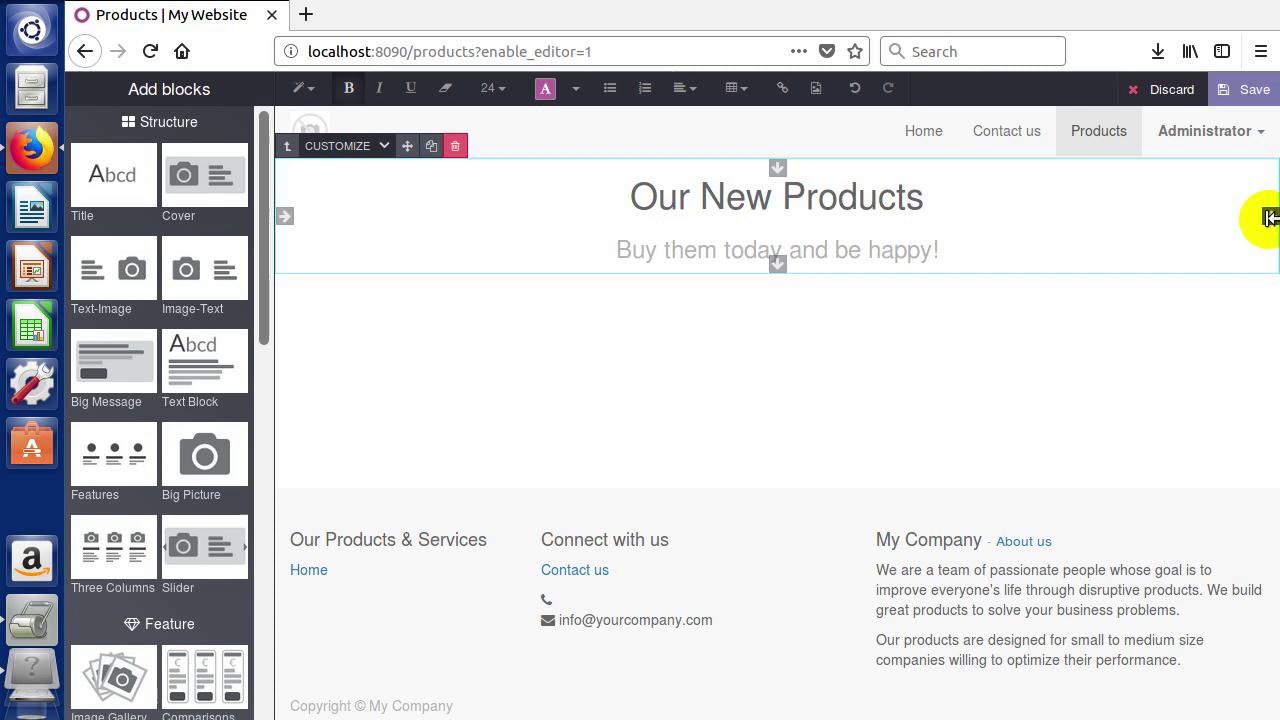
{"action": "left_click_drag", "start_coordinate": [1268, 218], "coordinate": [688, 243]}
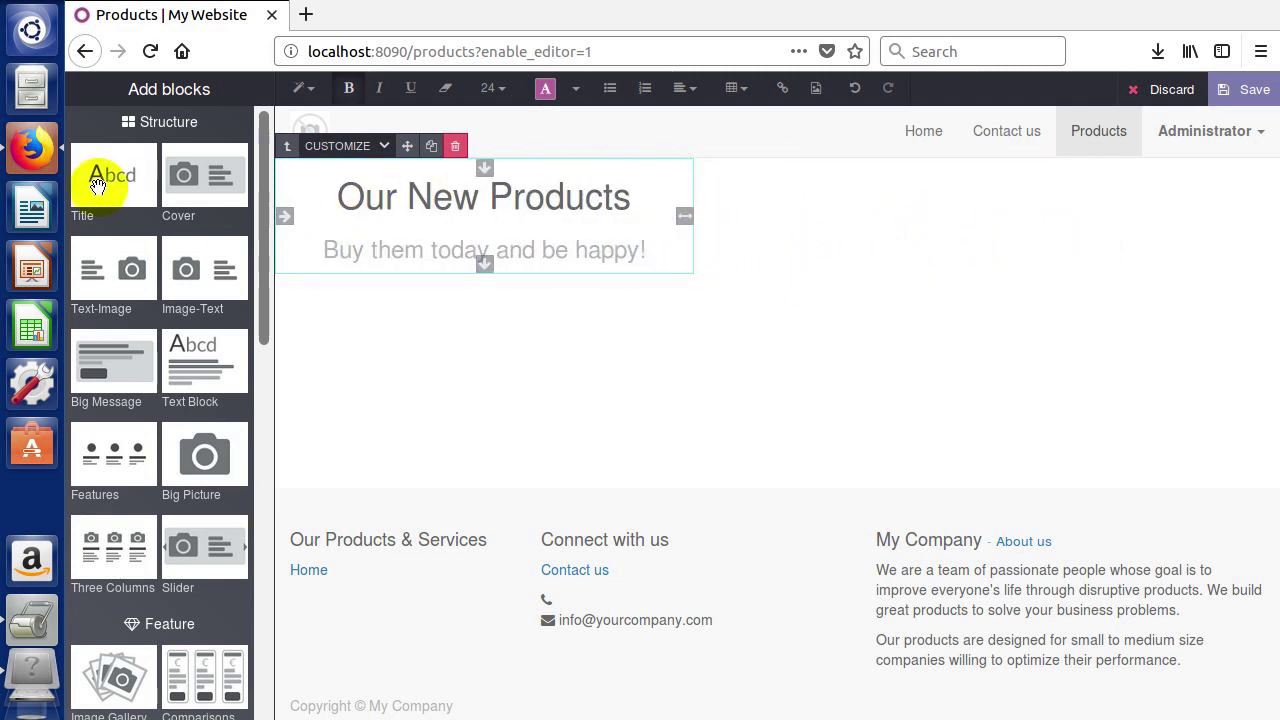
Add a second Title block below the first and narrow its column to the same width as the one above
{"action": "left_click_drag", "start_coordinate": [590, 223], "coordinate": [738, 272]}
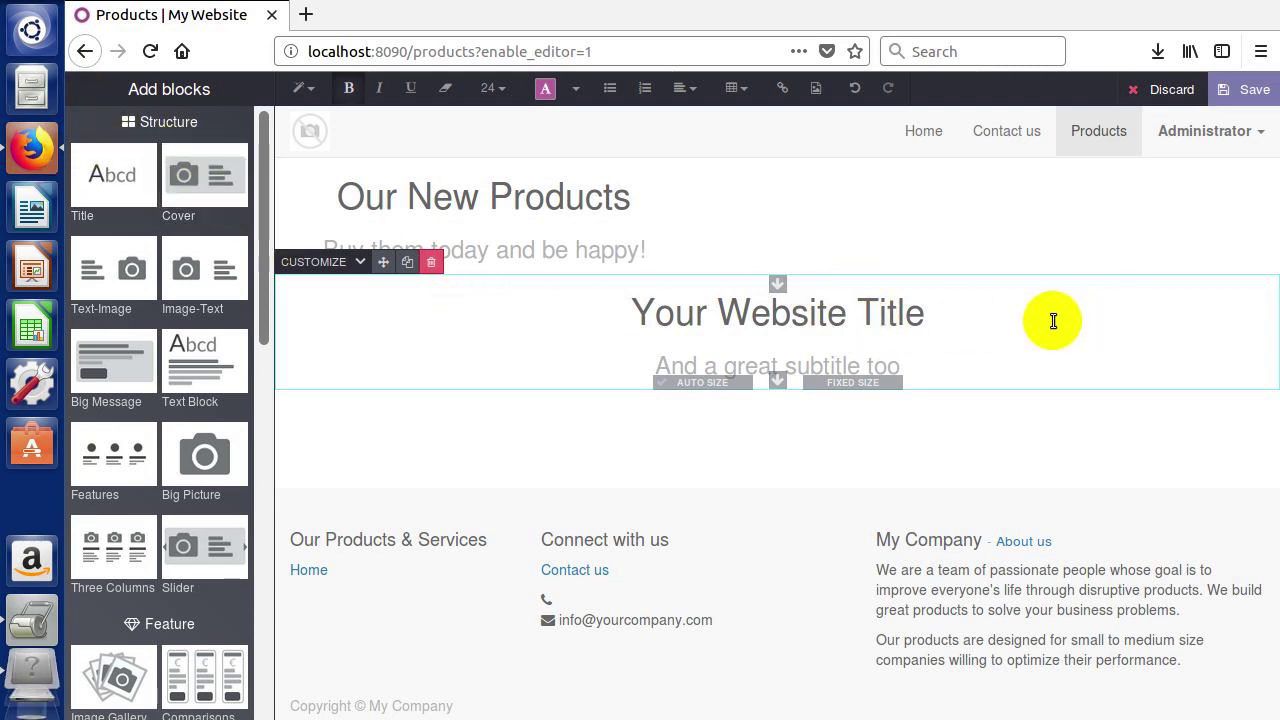
{"action": "triple_click", "coordinate": [898, 336]}
{"action": "left_click_drag", "start_coordinate": [1270, 336], "coordinate": [680, 308]}
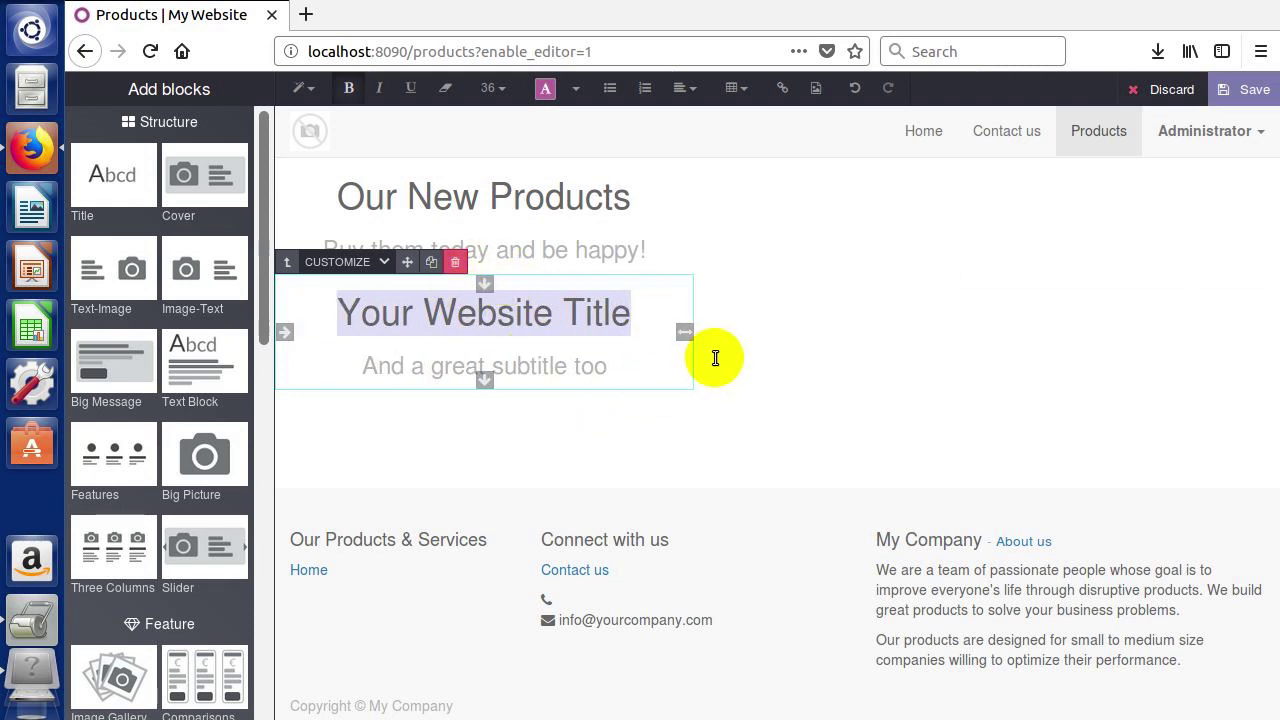
{"action": "left_click", "coordinate": [772, 360]}
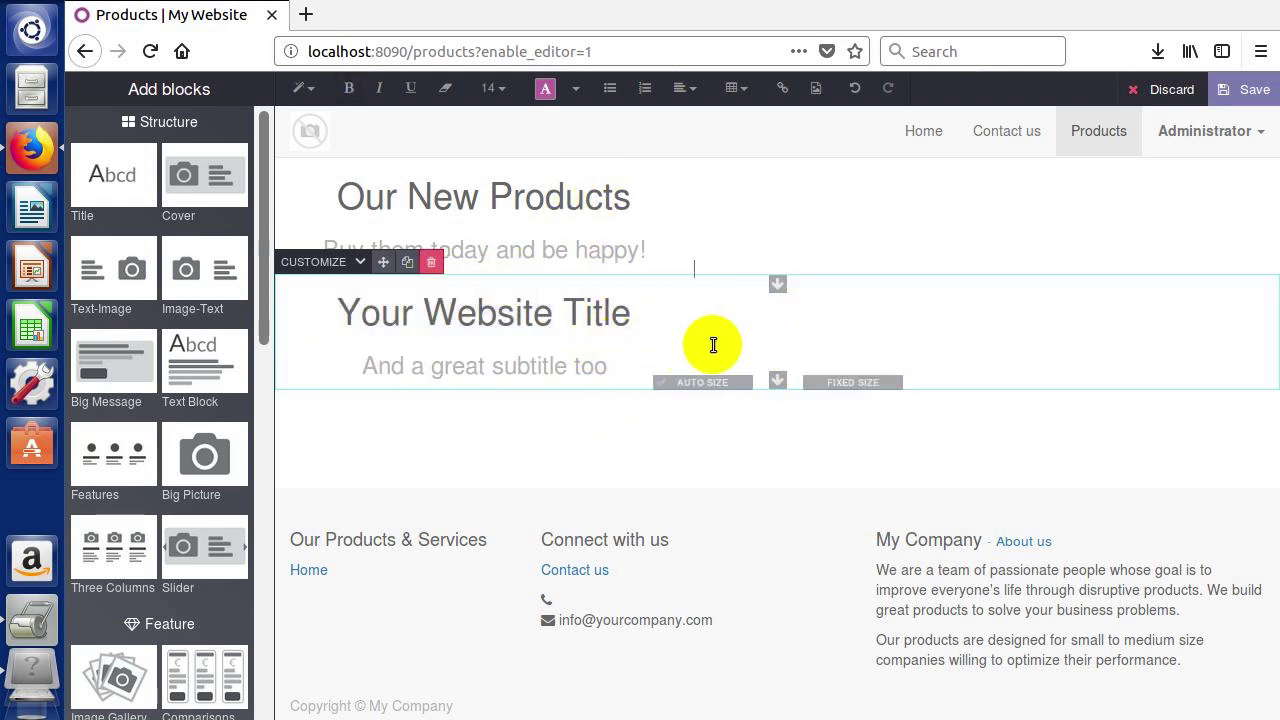
Select the second title block's parent container and try moving the whole block on the page
{"action": "triple_click", "coordinate": [445, 292]}
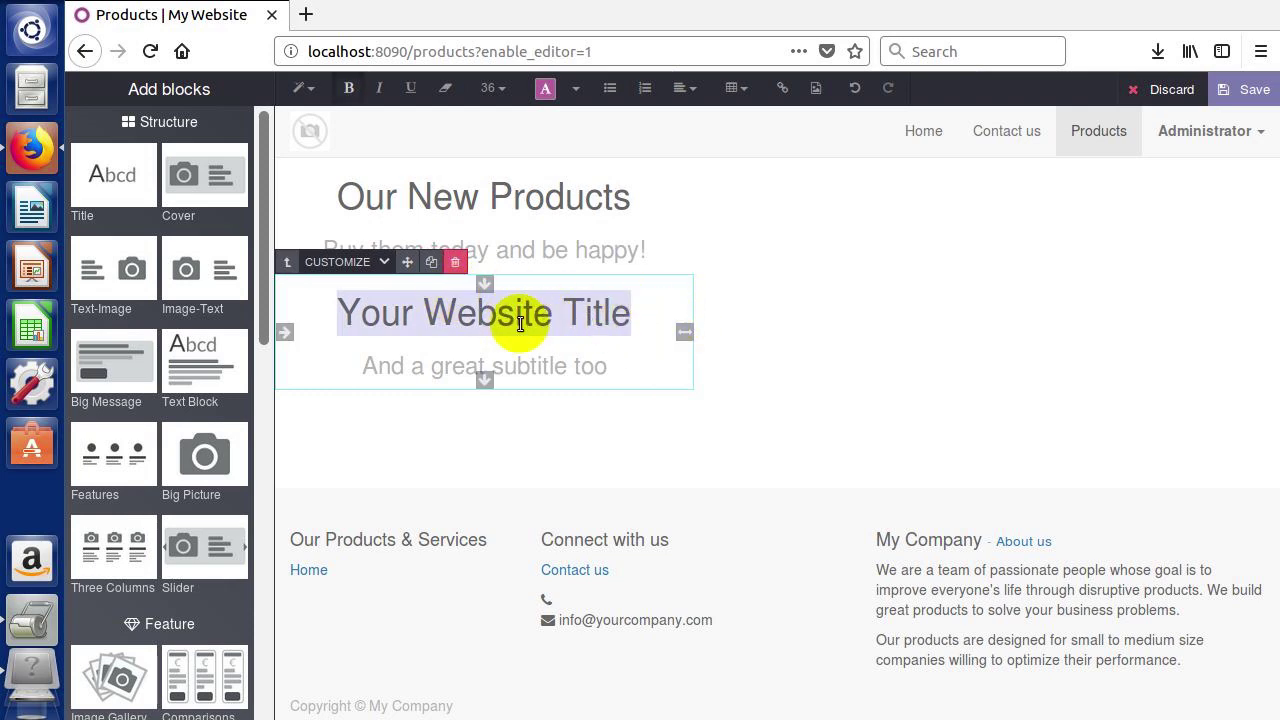
{"action": "left_click", "coordinate": [537, 362]}
{"action": "triple_click", "coordinate": [533, 350]}
{"action": "triple_click", "coordinate": [538, 319]}
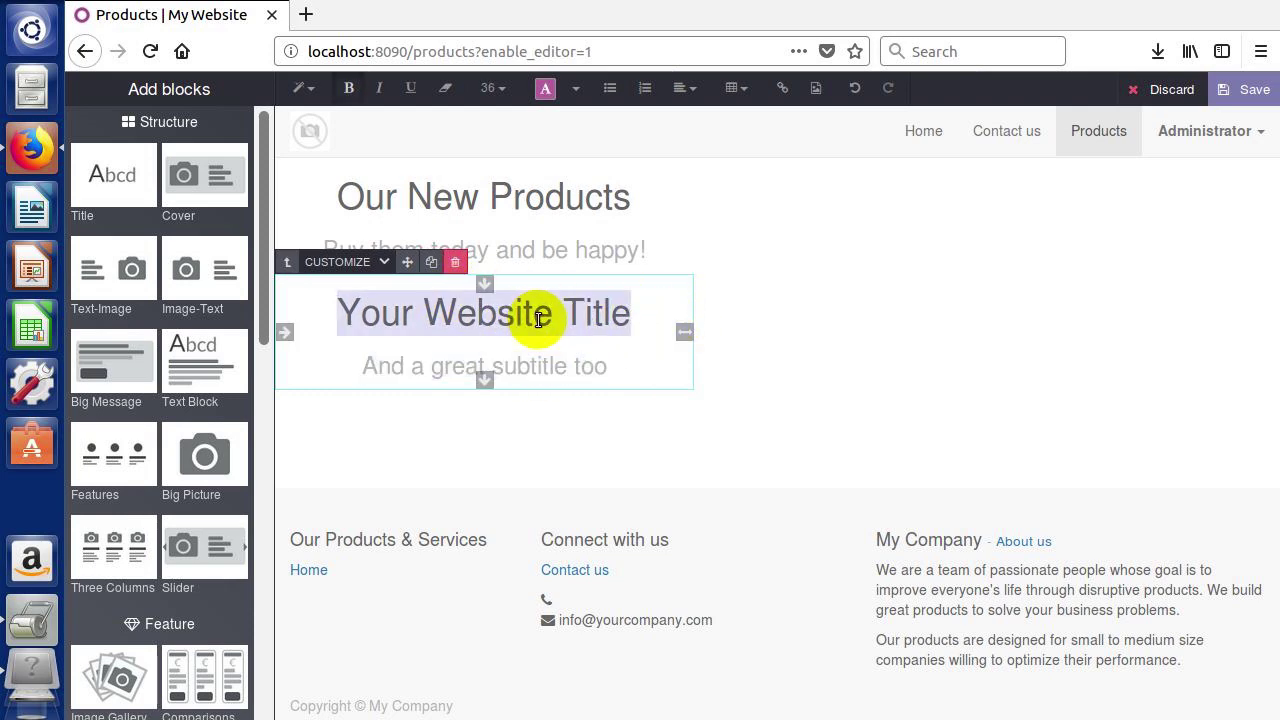
{"action": "triple_click", "coordinate": [557, 364]}
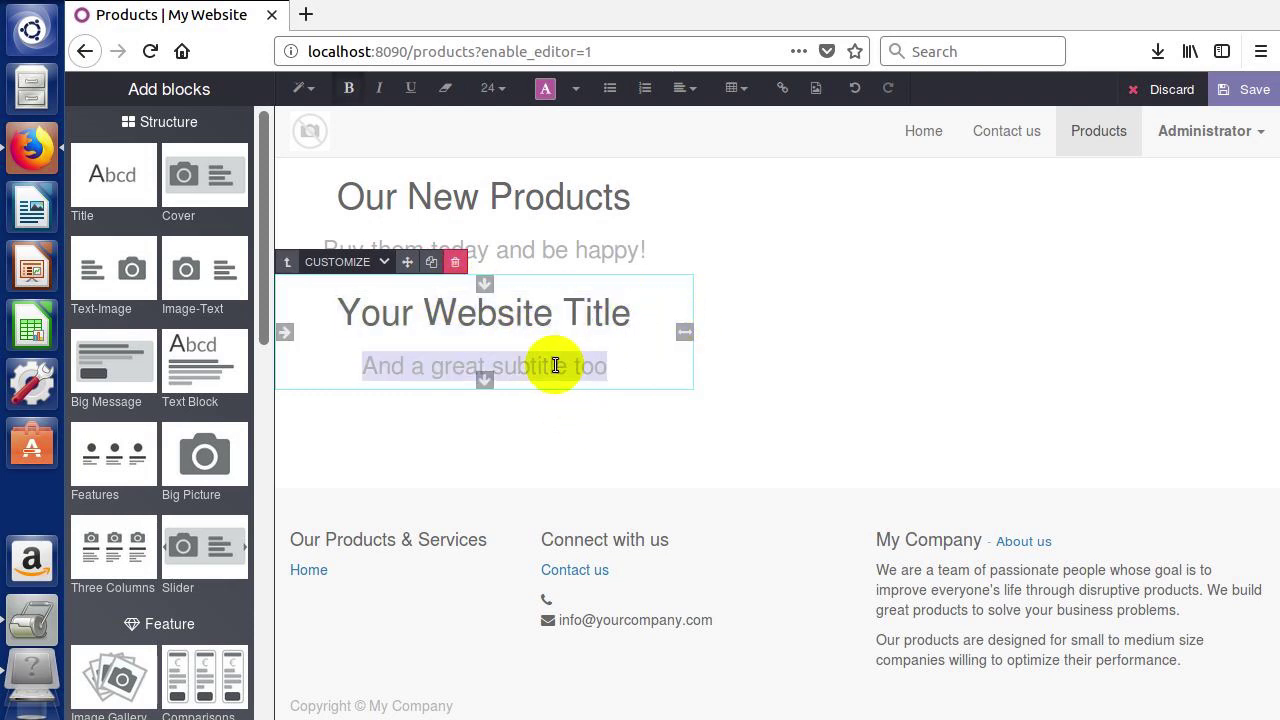
{"action": "left_click", "coordinate": [288, 264]}
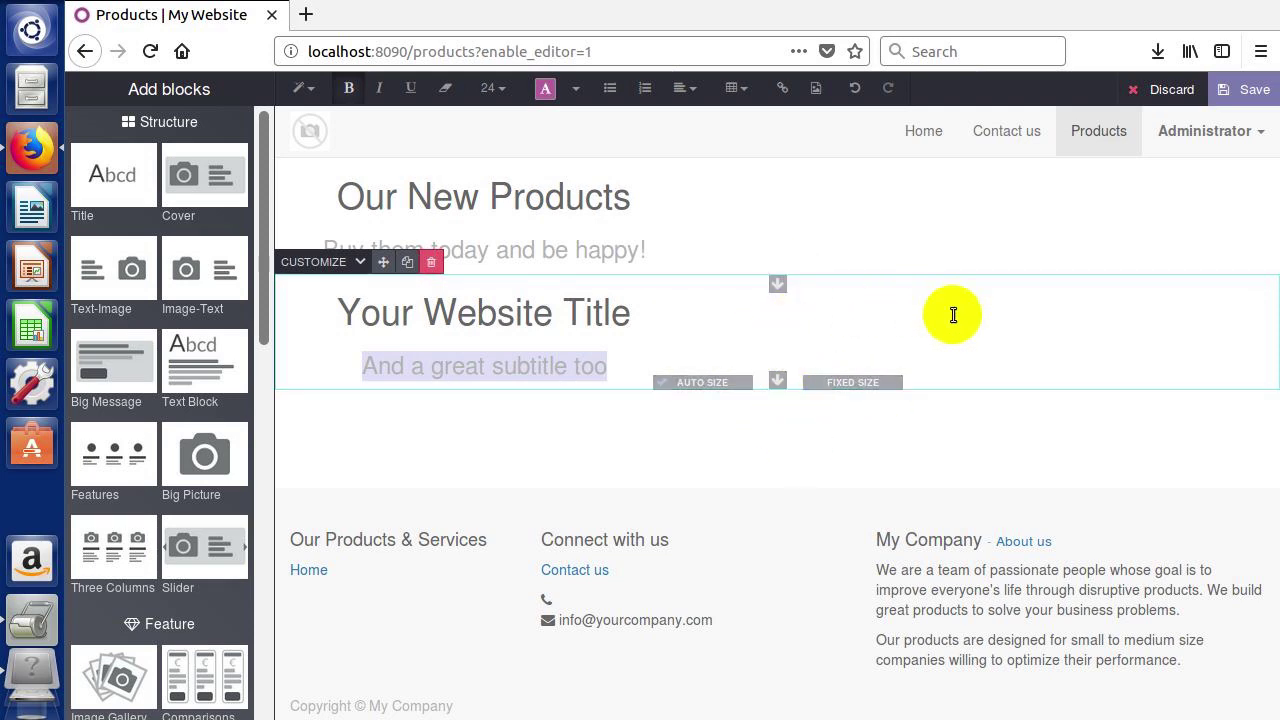
{"action": "left_click", "coordinate": [988, 332]}
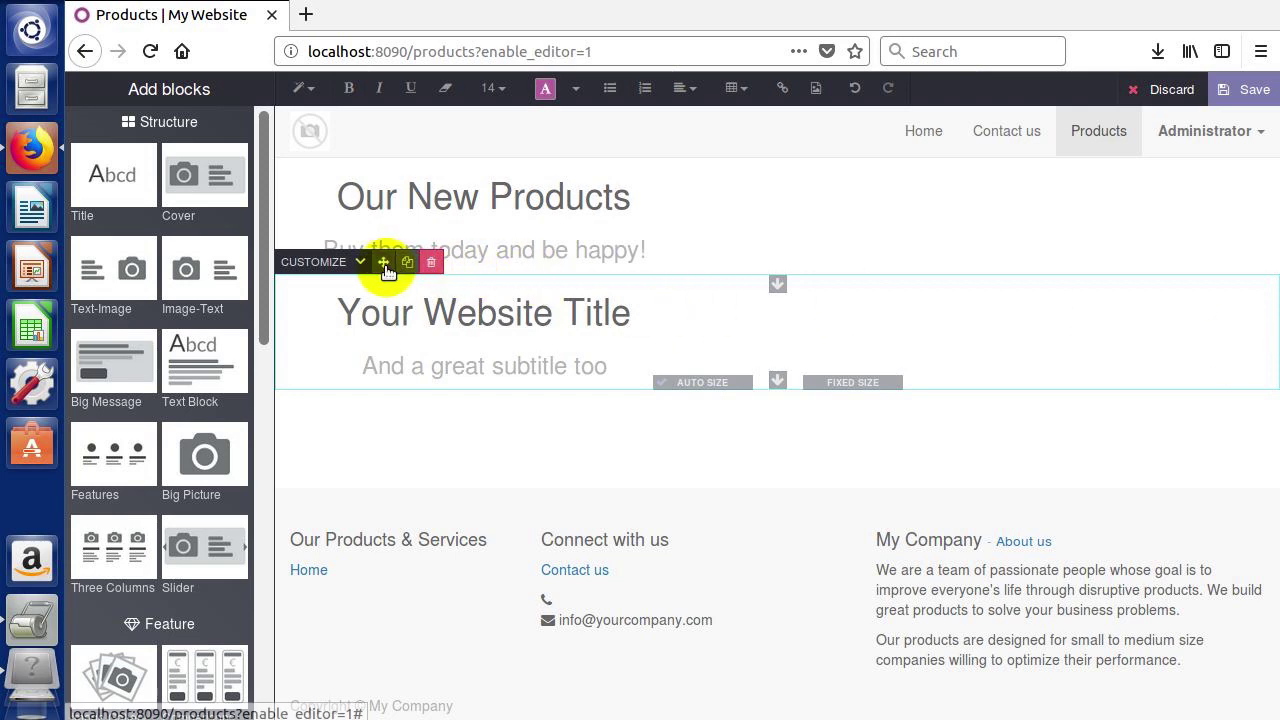
{"action": "left_click_drag", "start_coordinate": [383, 262], "coordinate": [586, 349]}
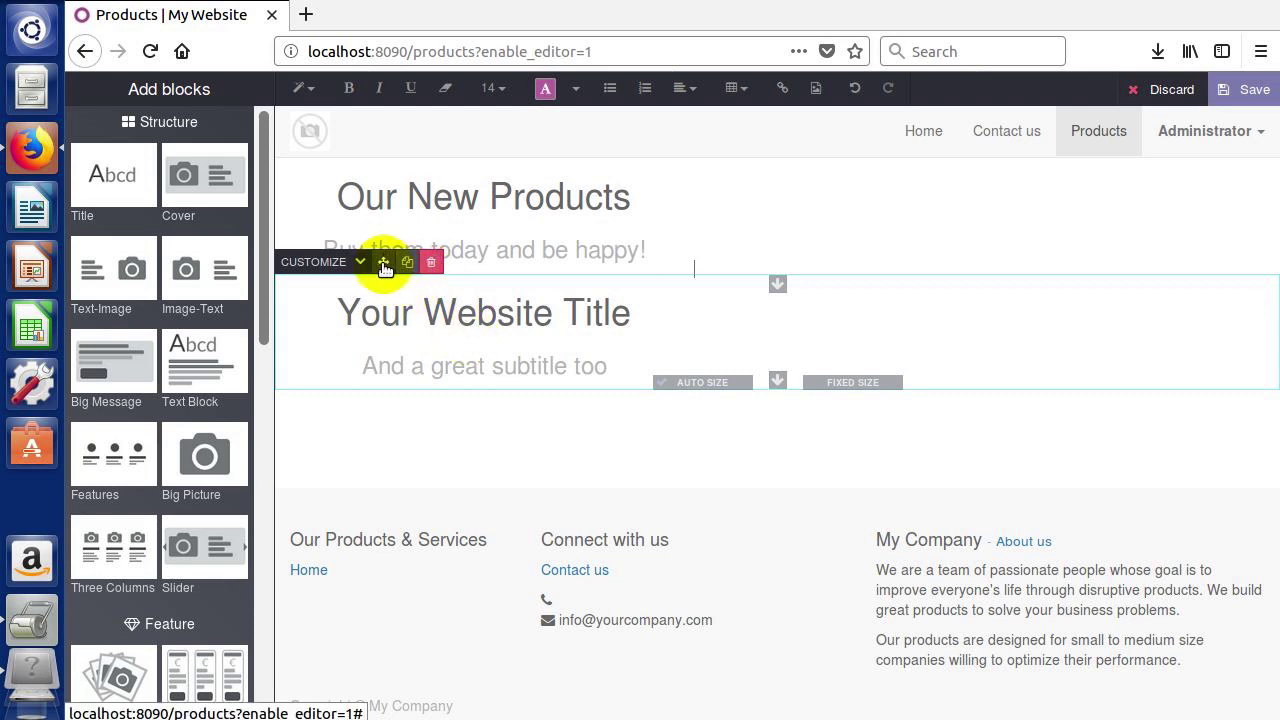
{"action": "left_click_drag", "start_coordinate": [384, 268], "coordinate": [383, 298]}
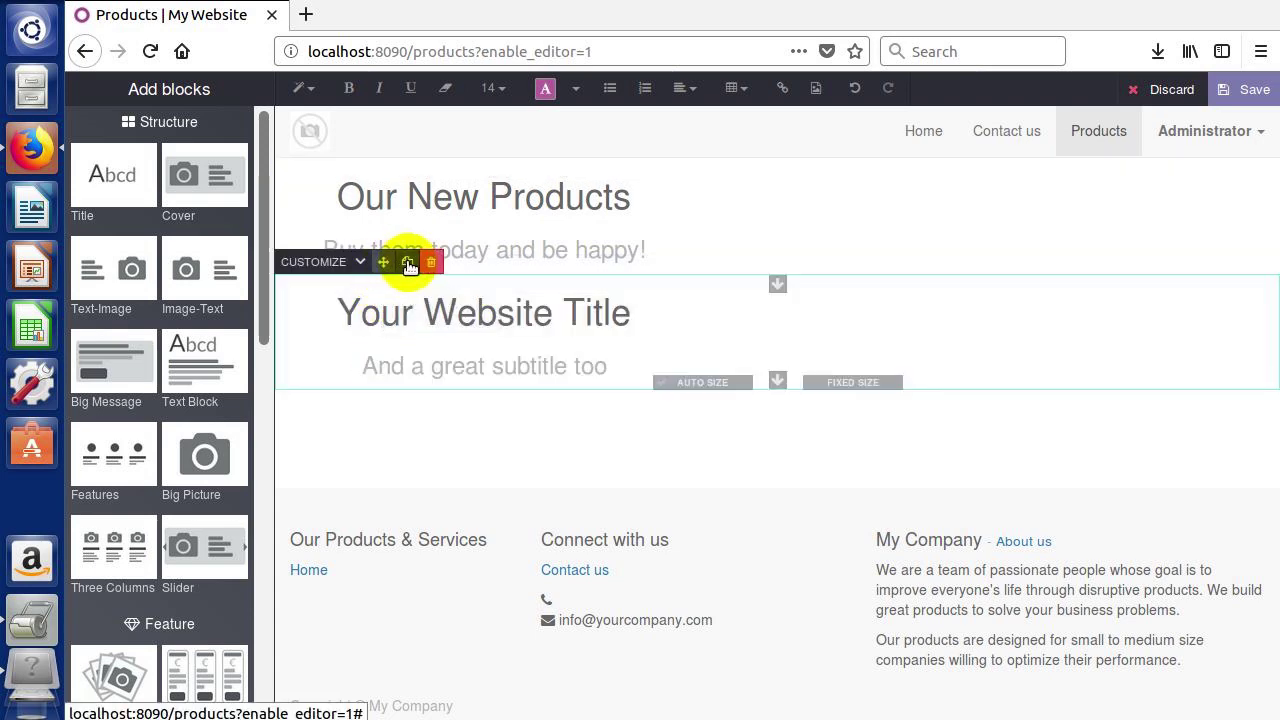
Duplicate the second title block twice, and delete it together with both copies
{"action": "left_click", "coordinate": [408, 263]}
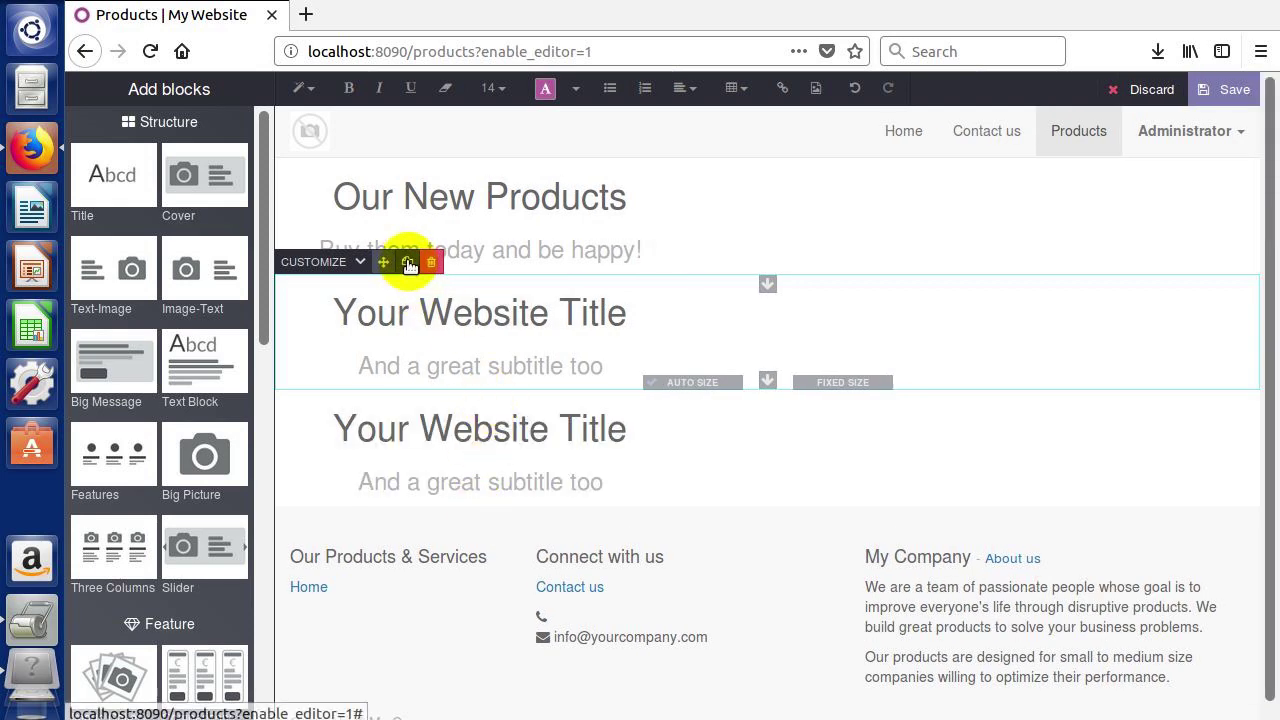
{"action": "left_click", "coordinate": [408, 262]}
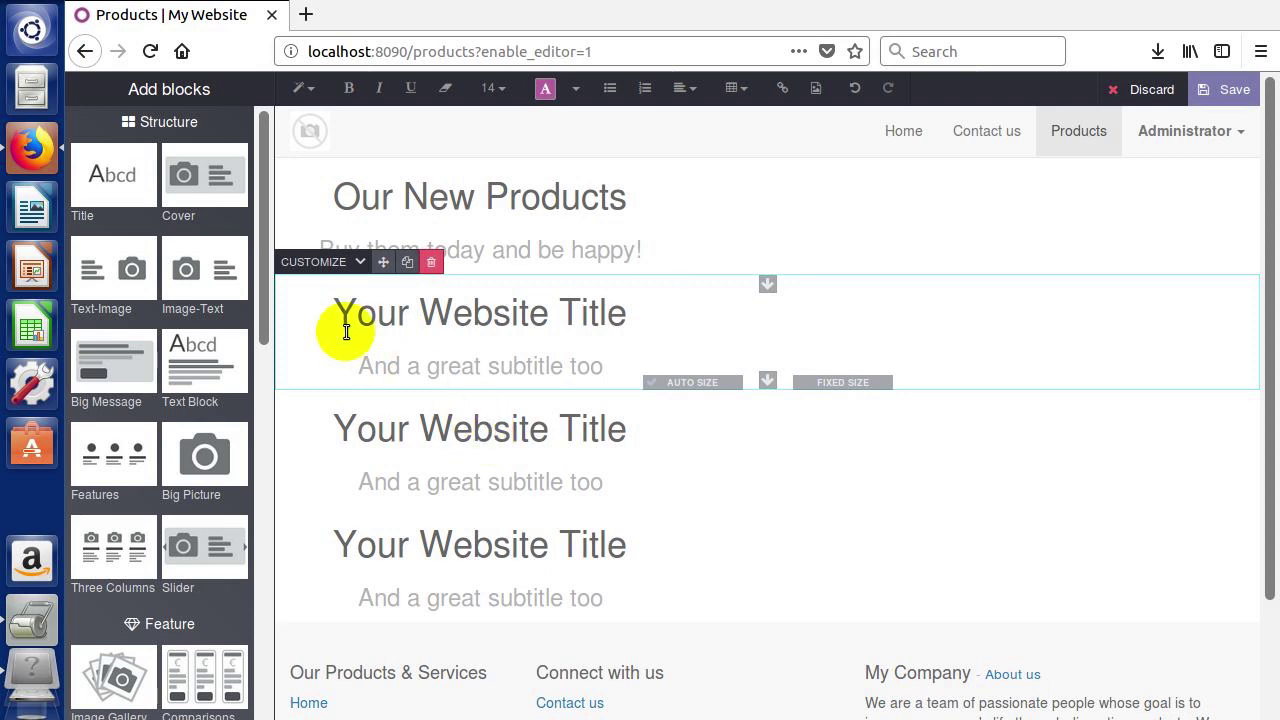
{"action": "left_click", "coordinate": [432, 262]}
{"action": "triple_click", "coordinate": [440, 308]}
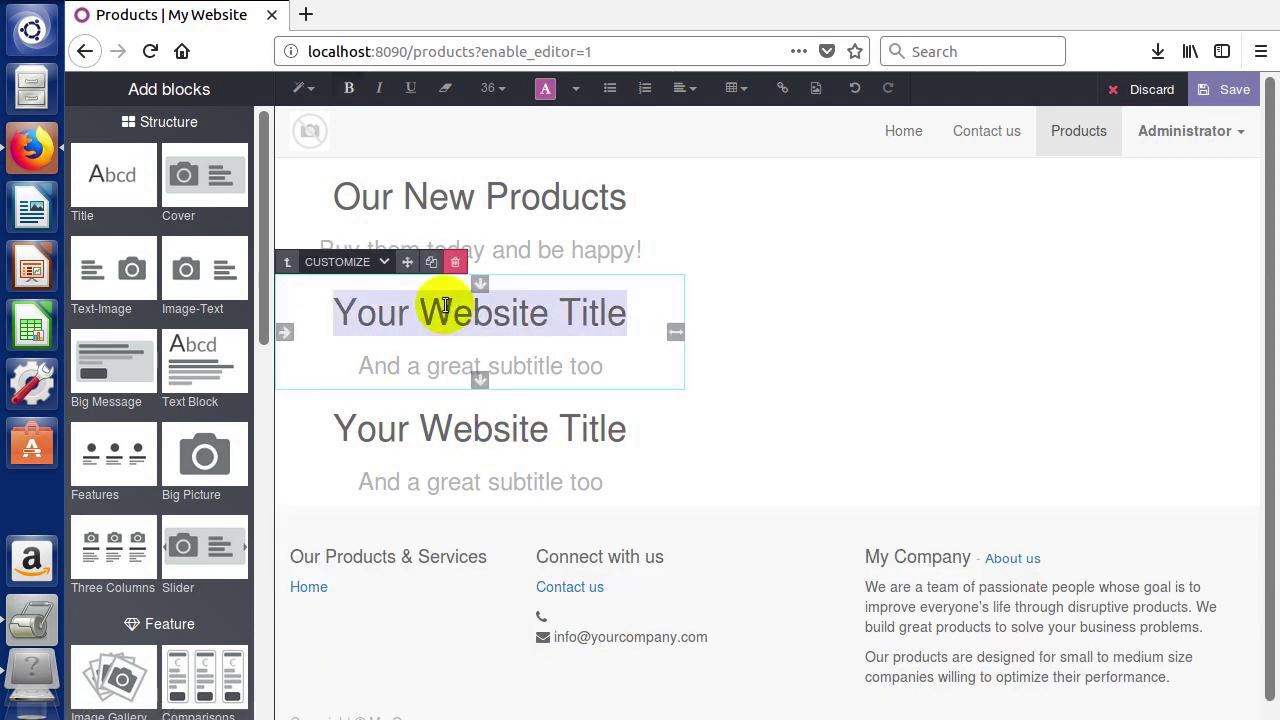
{"action": "left_click", "coordinate": [453, 262]}
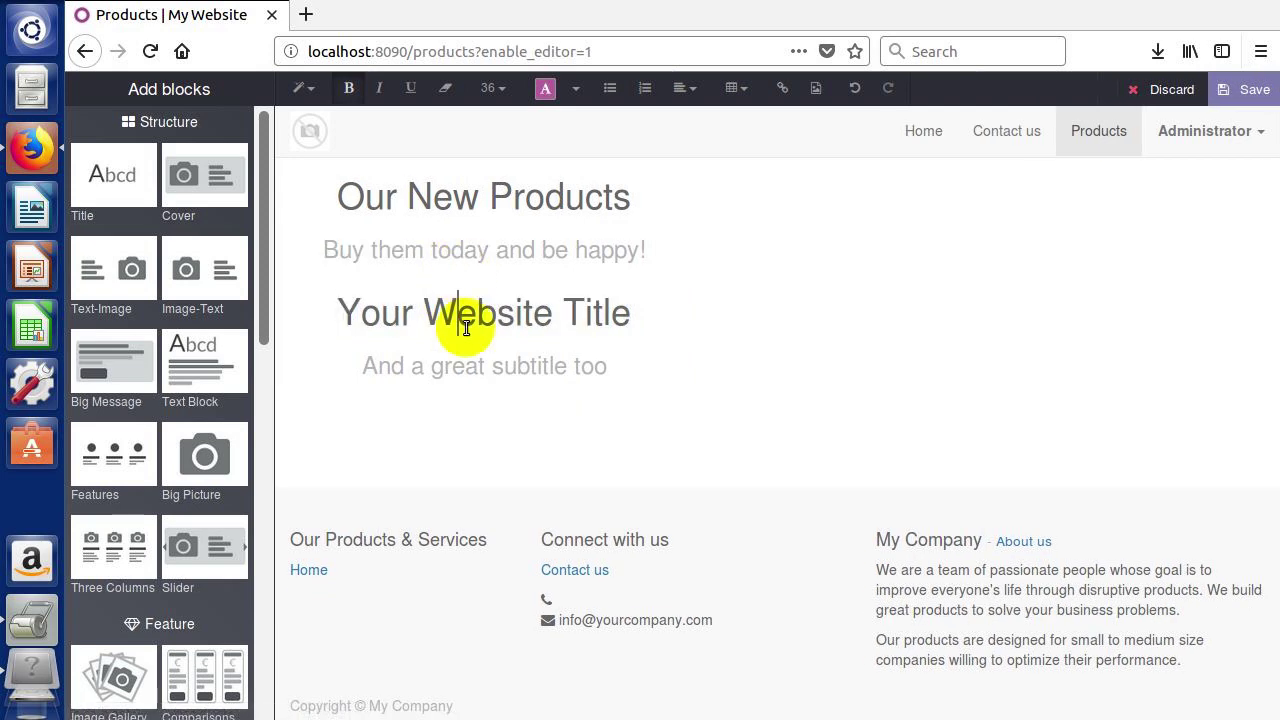
{"action": "triple_click", "coordinate": [460, 300]}
{"action": "left_click", "coordinate": [455, 262]}
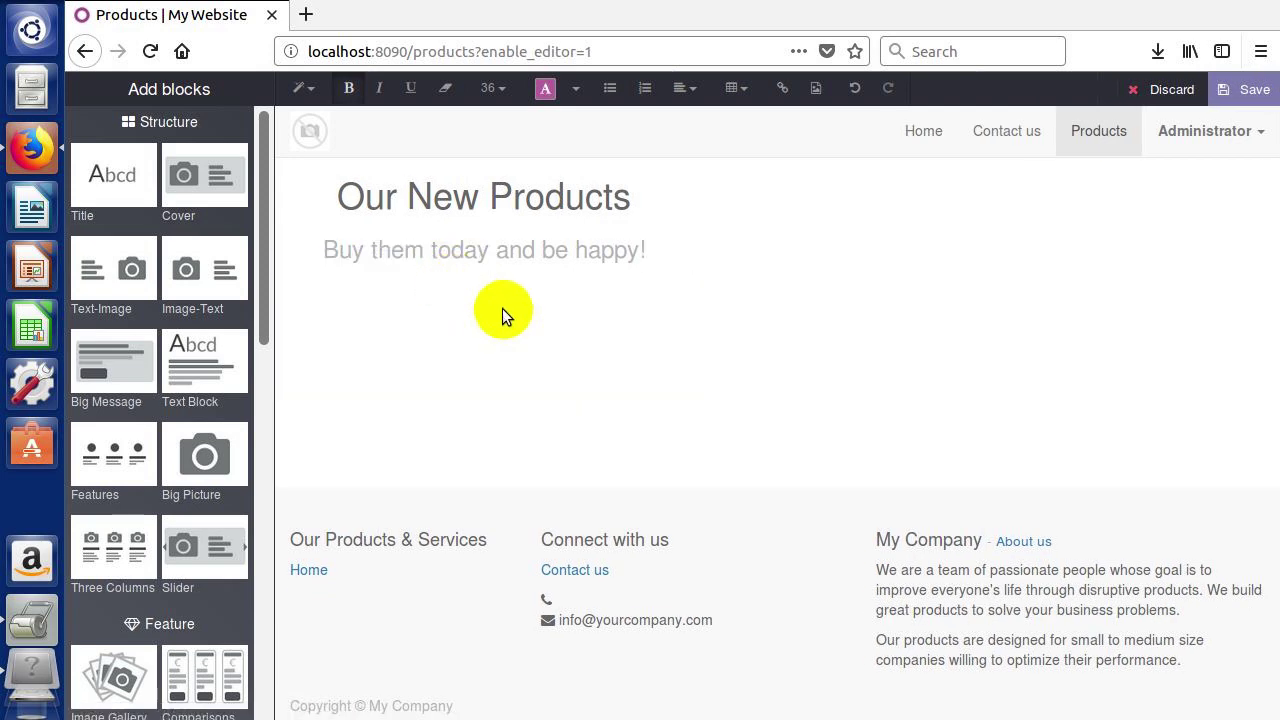
{"action": "left_click", "coordinate": [417, 250]}
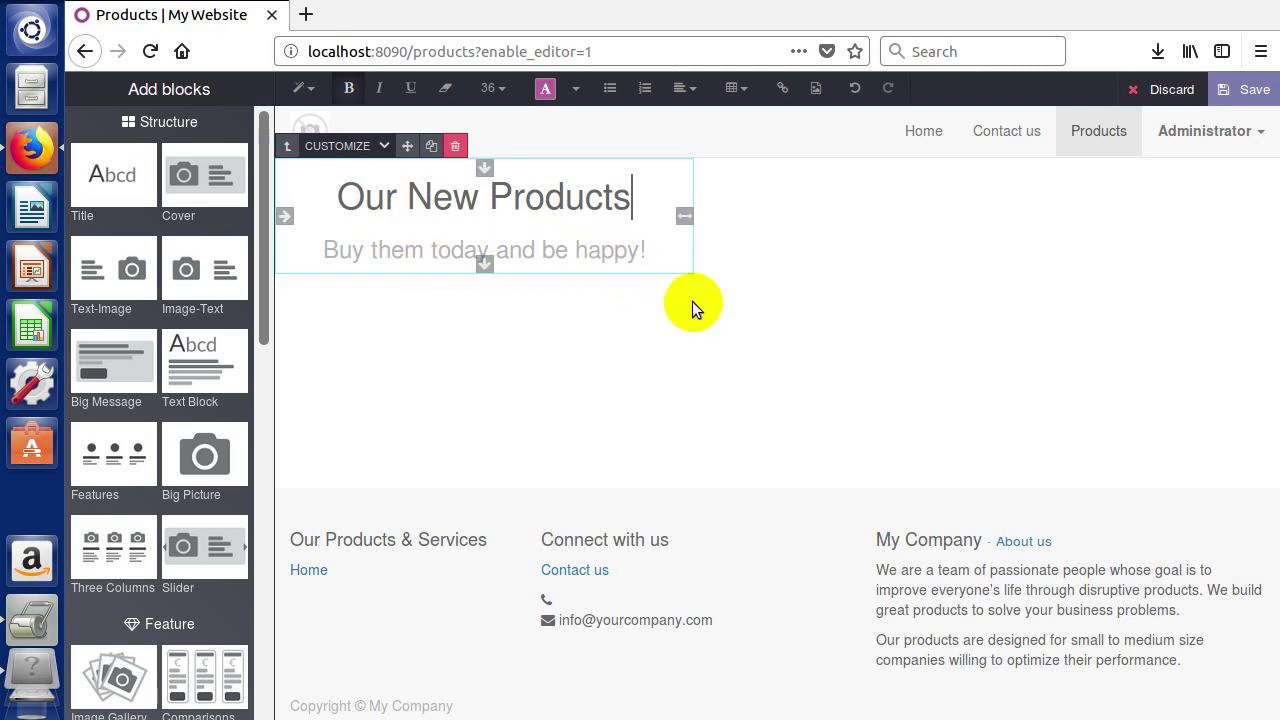
{"action": "left_click", "coordinate": [564, 213]}
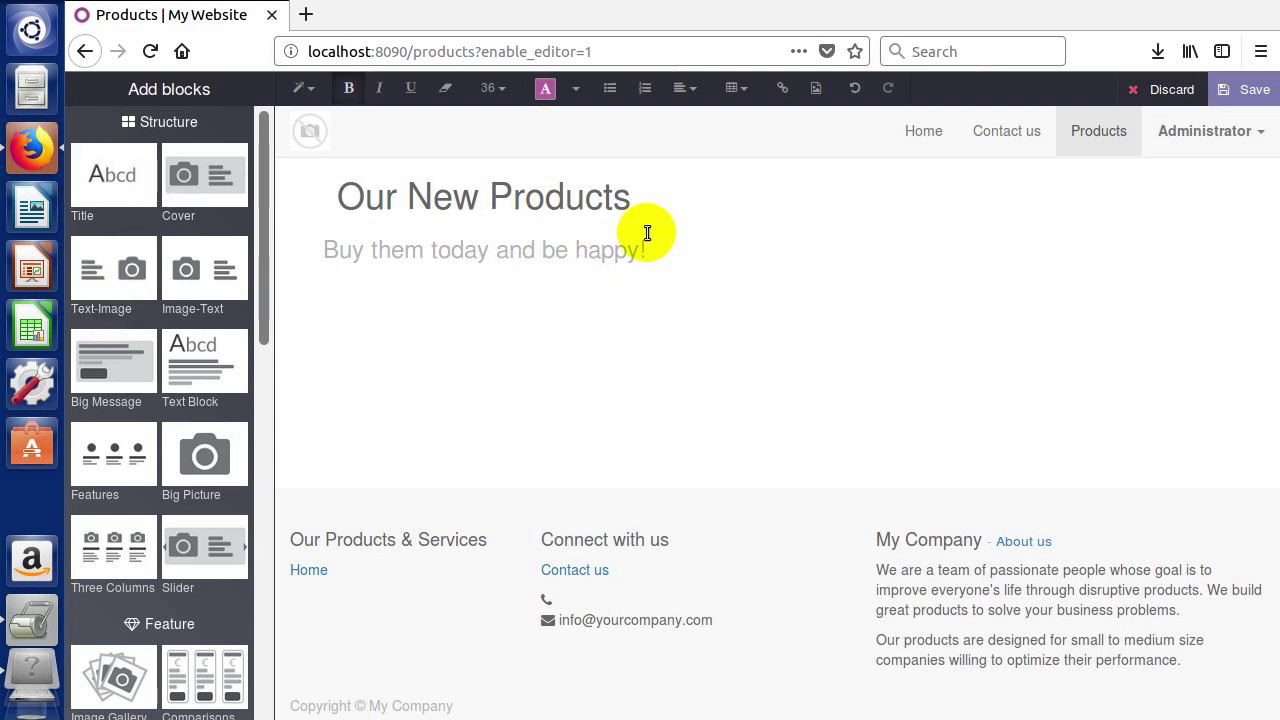
{"action": "double_click", "coordinate": [1087, 129]}
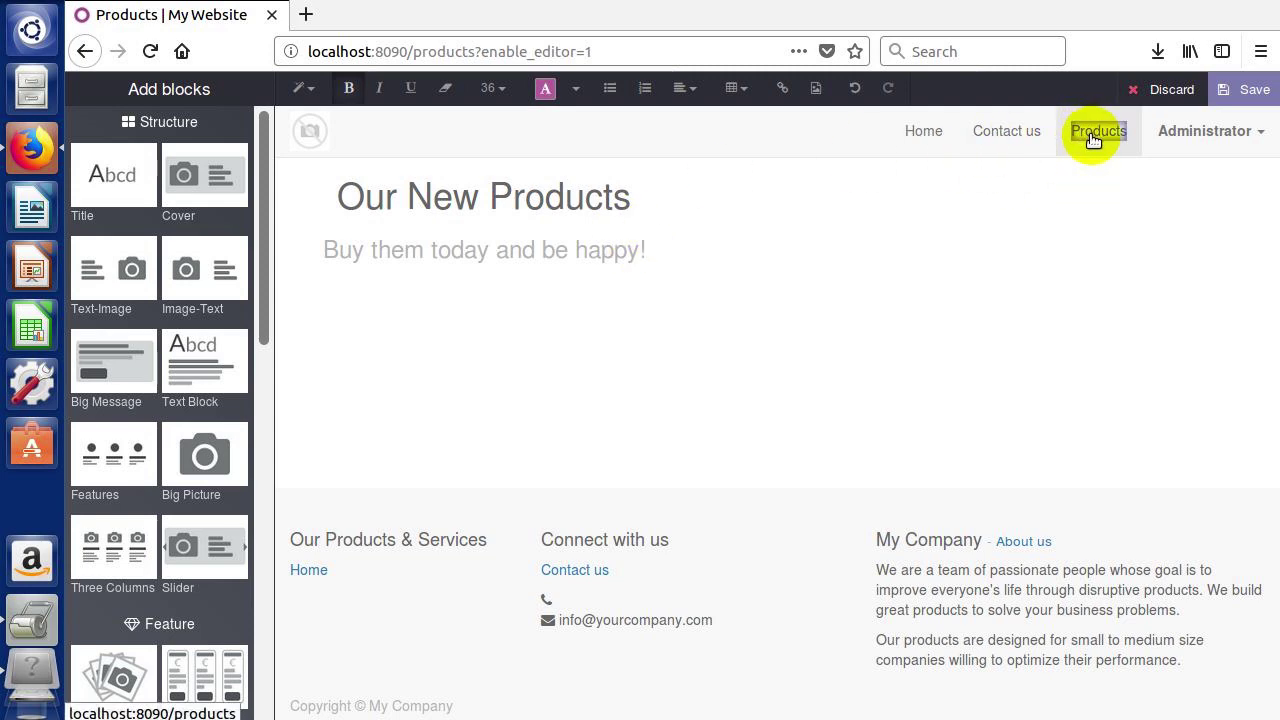
{"action": "left_click", "coordinate": [746, 217]}
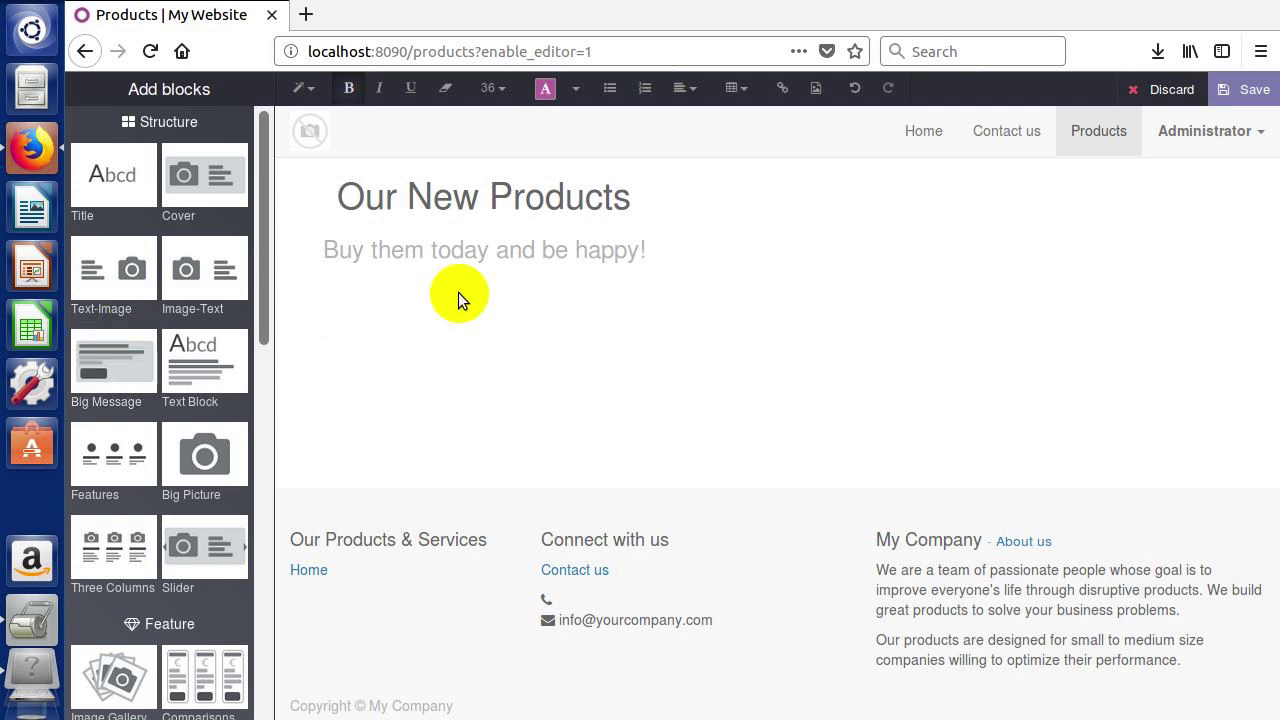
Add a Text-Image block below the title block and select its text and picture areas in turn
{"action": "left_click_drag", "start_coordinate": [126, 283], "coordinate": [565, 415]}
{"action": "left_click_drag", "start_coordinate": [755, 432], "coordinate": [568, 368]}
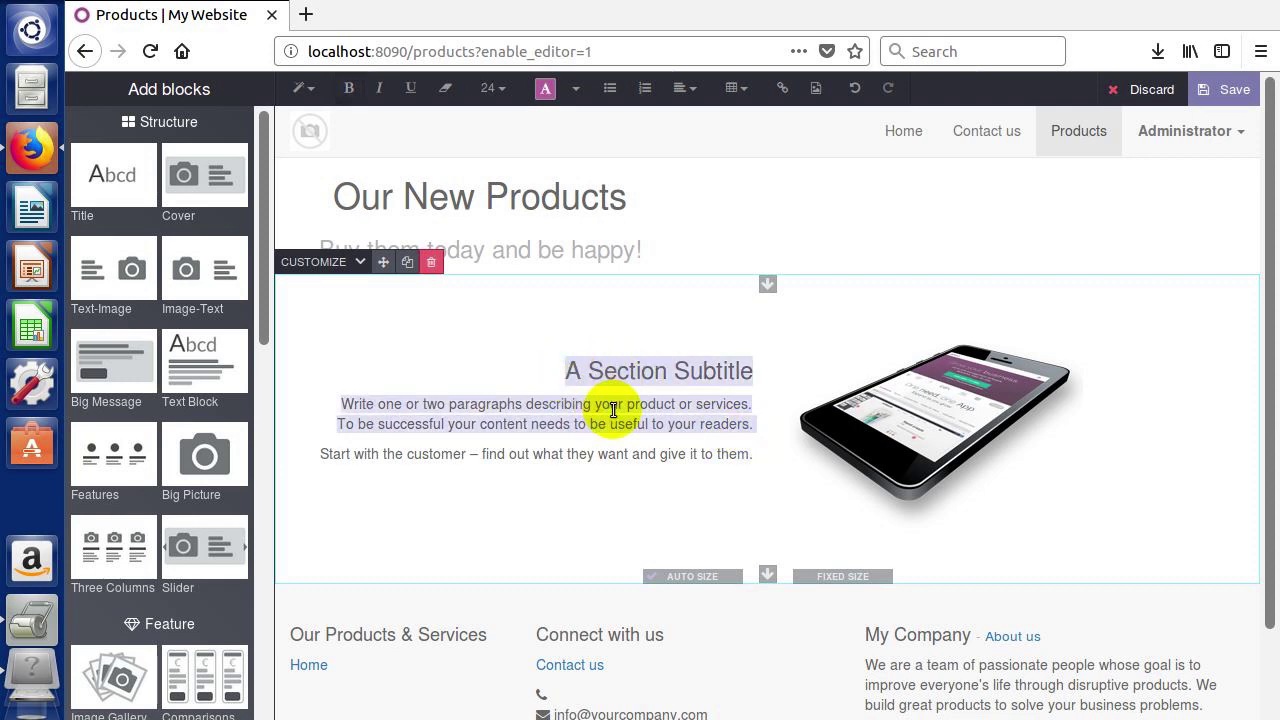
{"action": "left_click", "coordinate": [929, 402]}
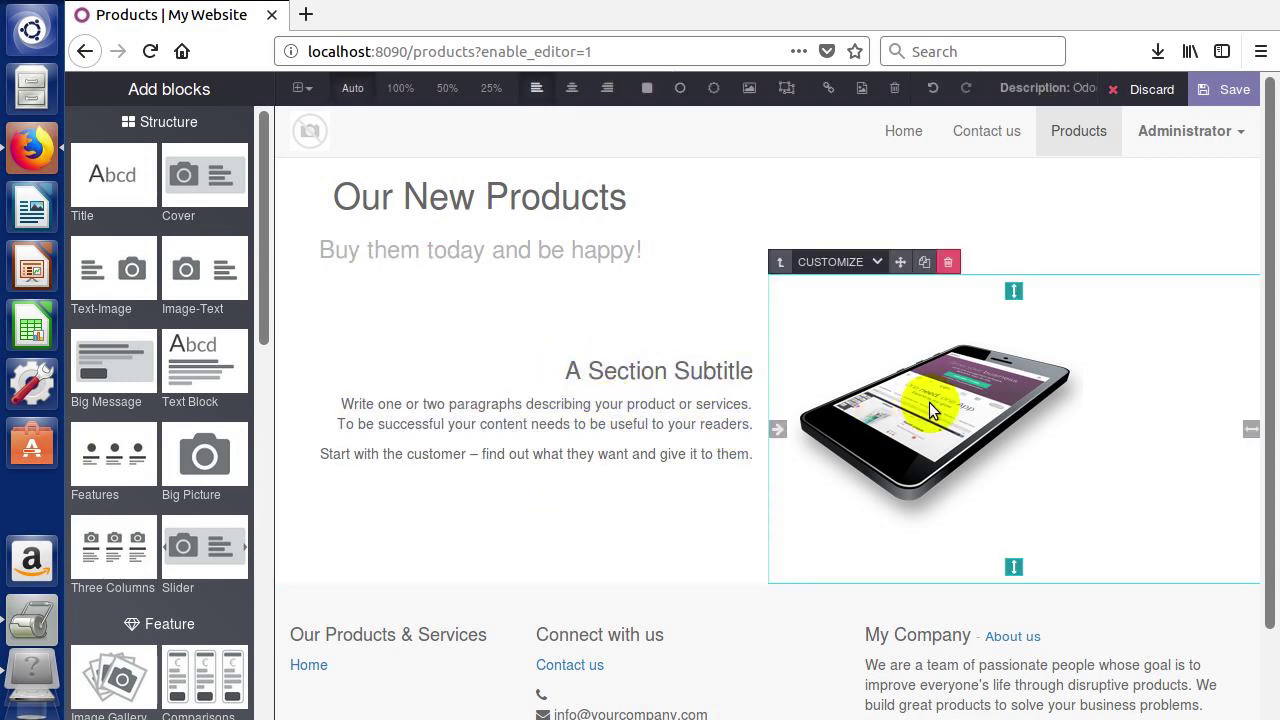
{"action": "triple_click", "coordinate": [660, 409]}
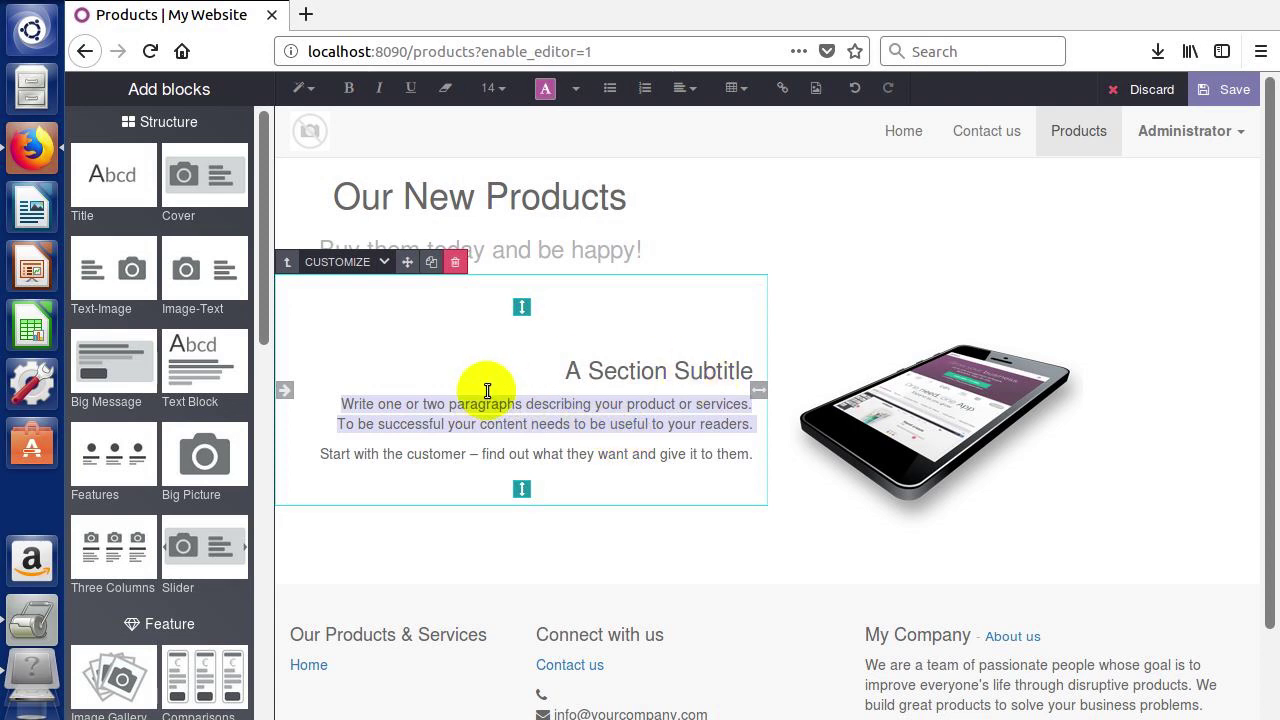
{"action": "left_click", "coordinate": [617, 377]}
{"action": "left_click", "coordinate": [926, 409]}
{"action": "left_click", "coordinate": [620, 396]}
{"action": "left_click", "coordinate": [875, 392]}
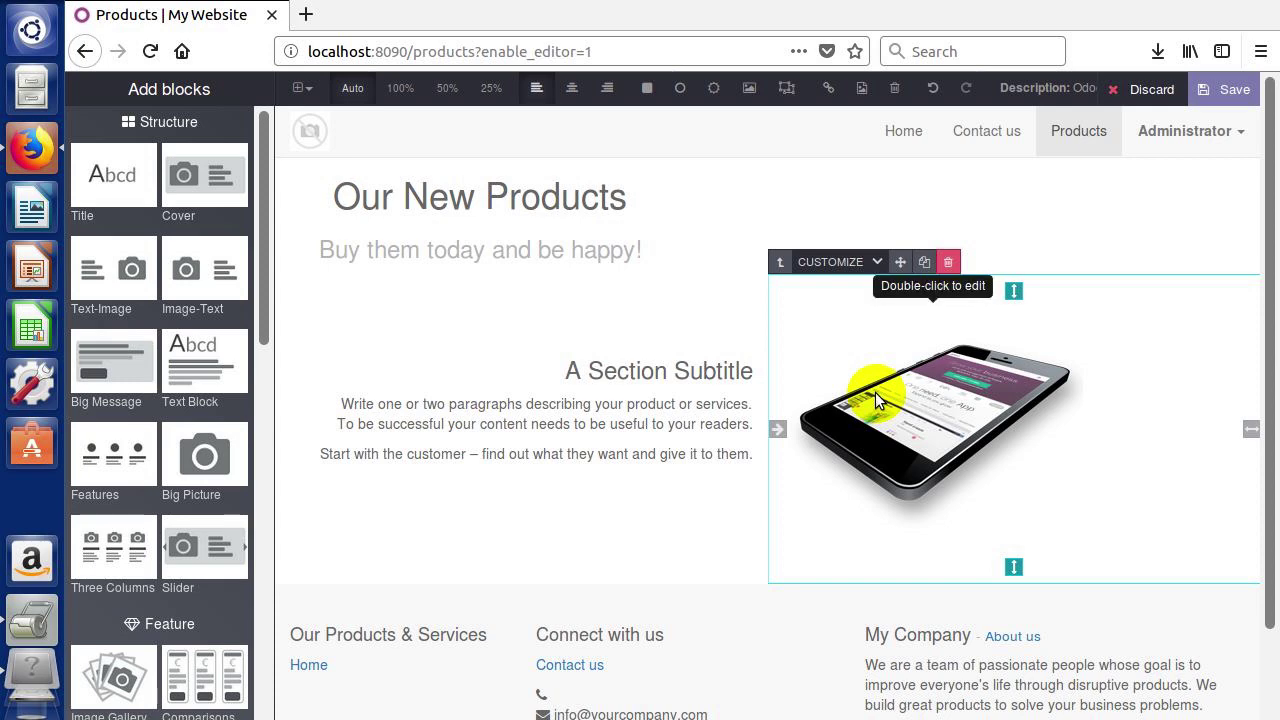
Open the media selection for the phone picture and examine the available images, documents, pictograms and video embedding options
{"action": "double_click", "coordinate": [950, 423]}
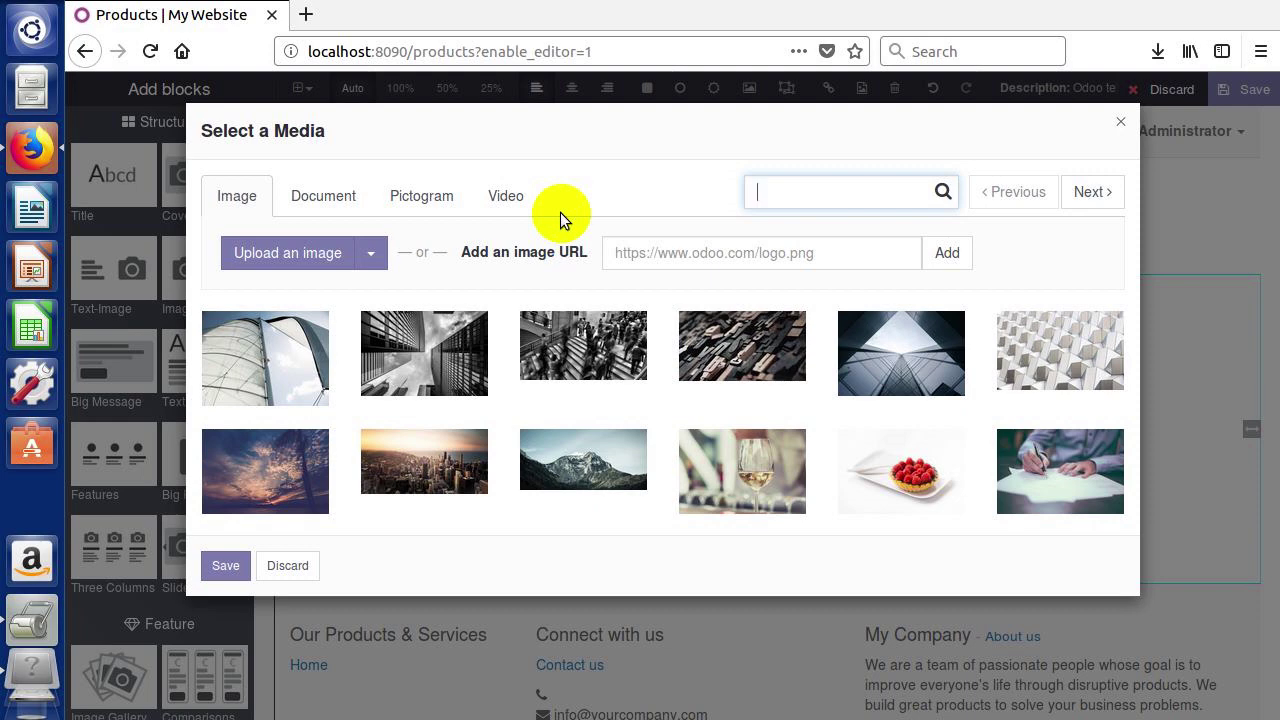
{"action": "left_click", "coordinate": [616, 356]}
{"action": "left_click", "coordinate": [752, 364]}
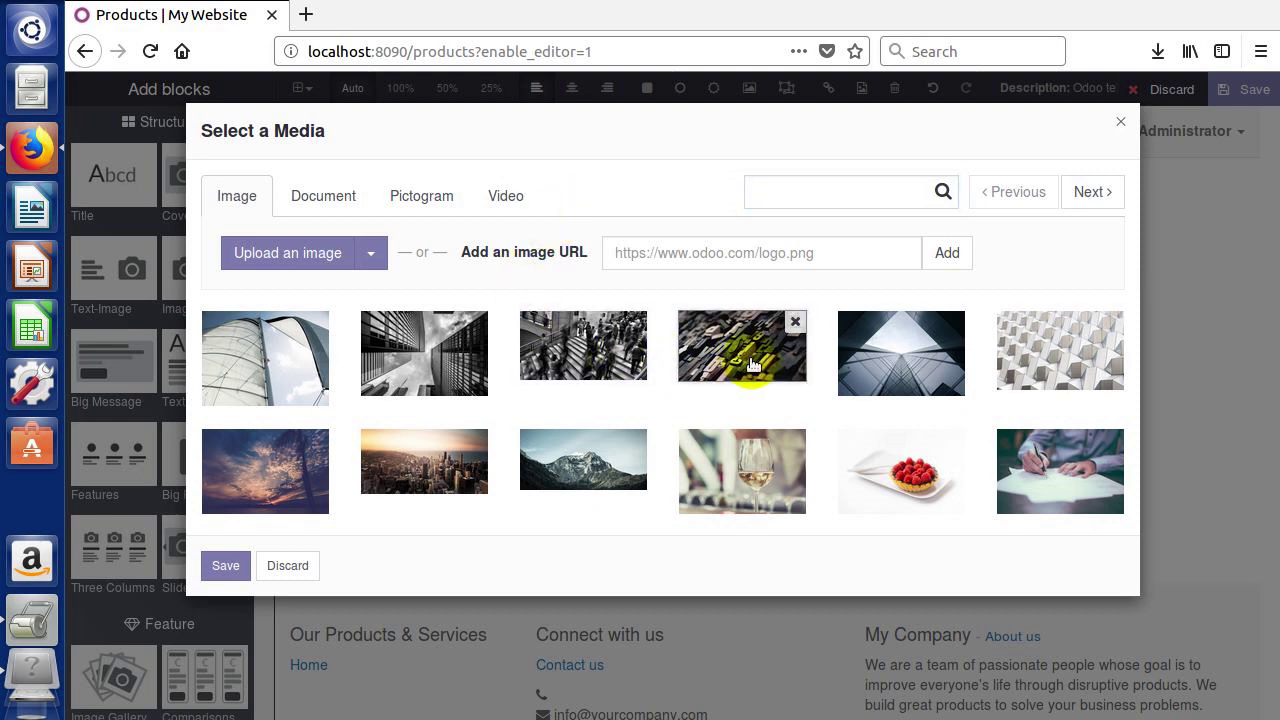
{"action": "left_click", "coordinate": [957, 370]}
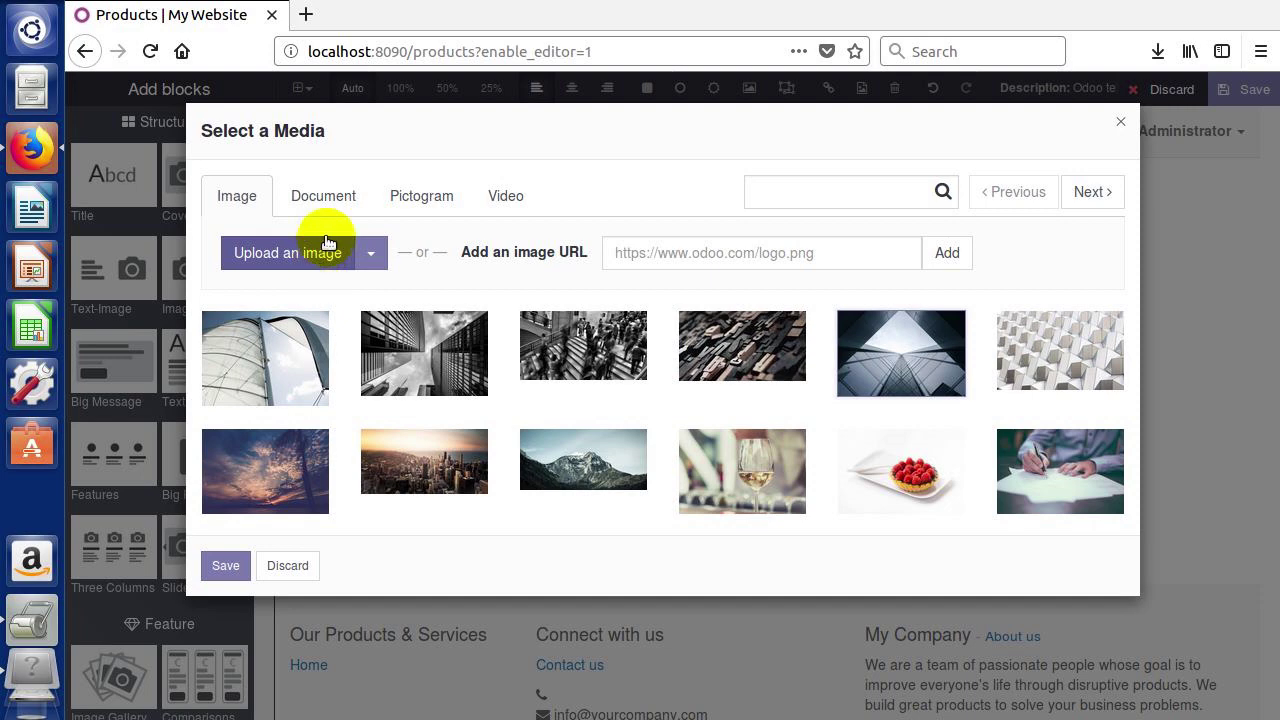
{"action": "left_click", "coordinate": [324, 197]}
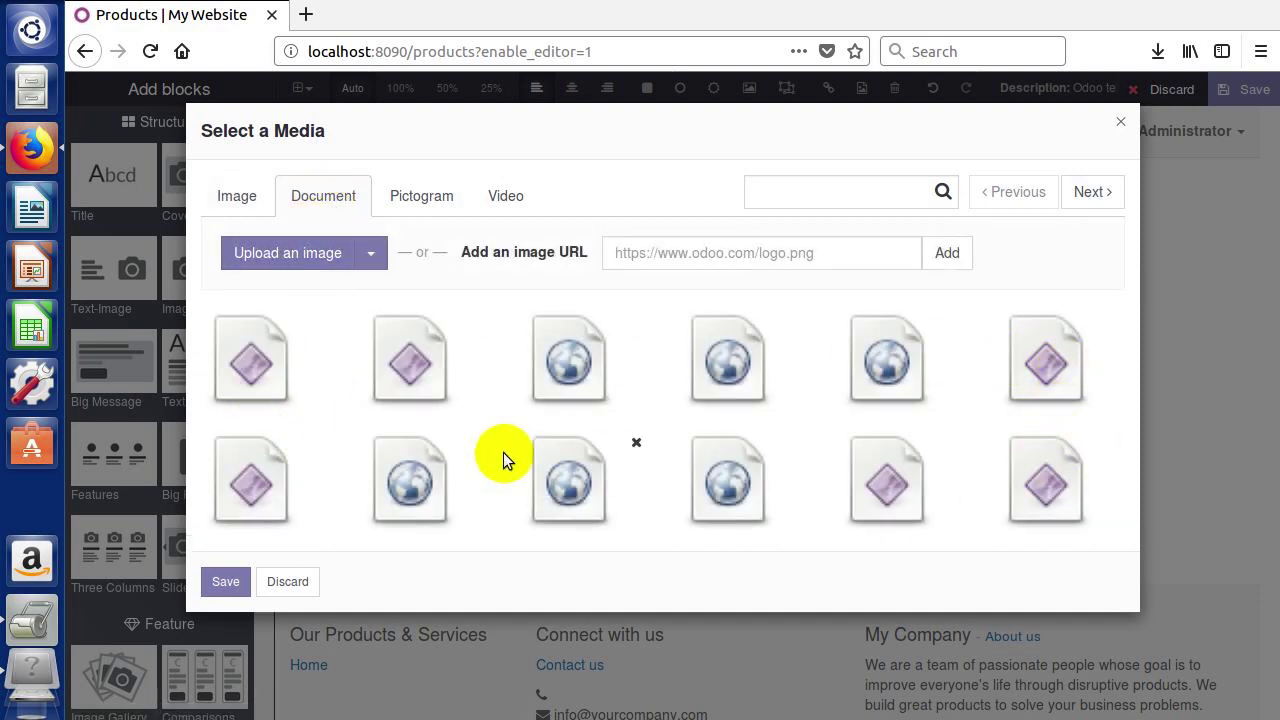
{"action": "left_click", "coordinate": [416, 199]}
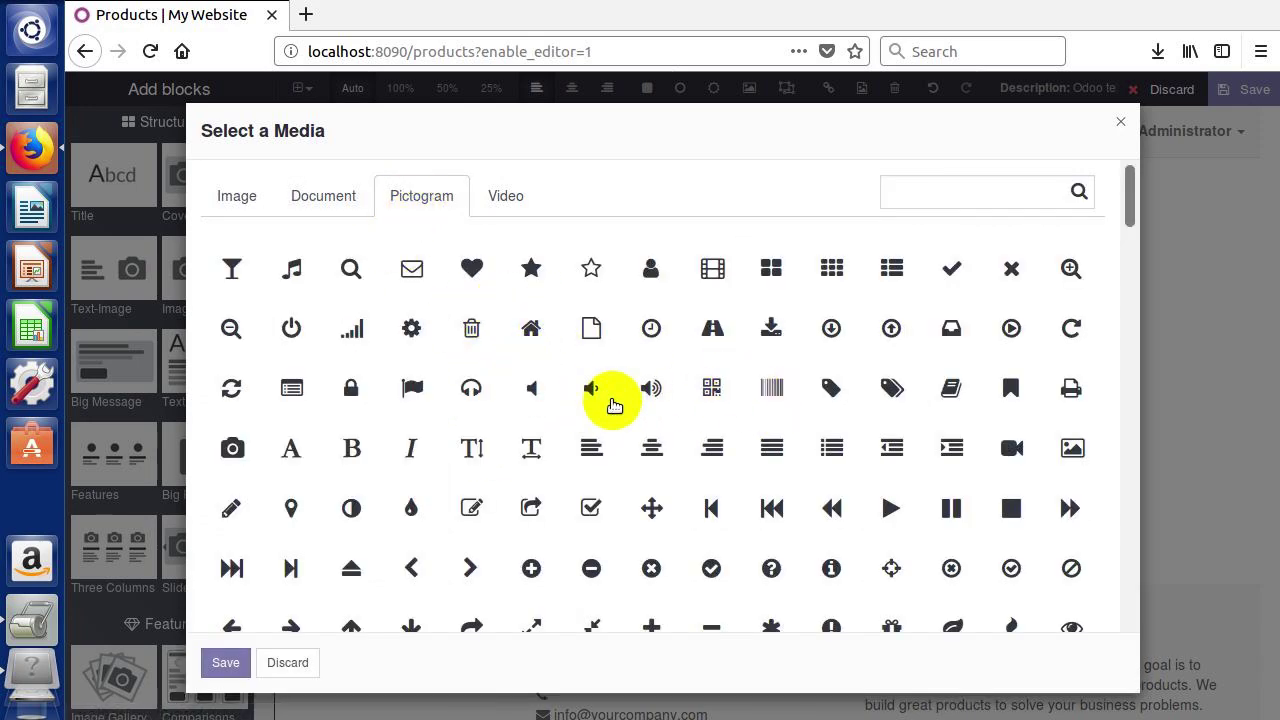
{"action": "left_click", "coordinate": [502, 198]}
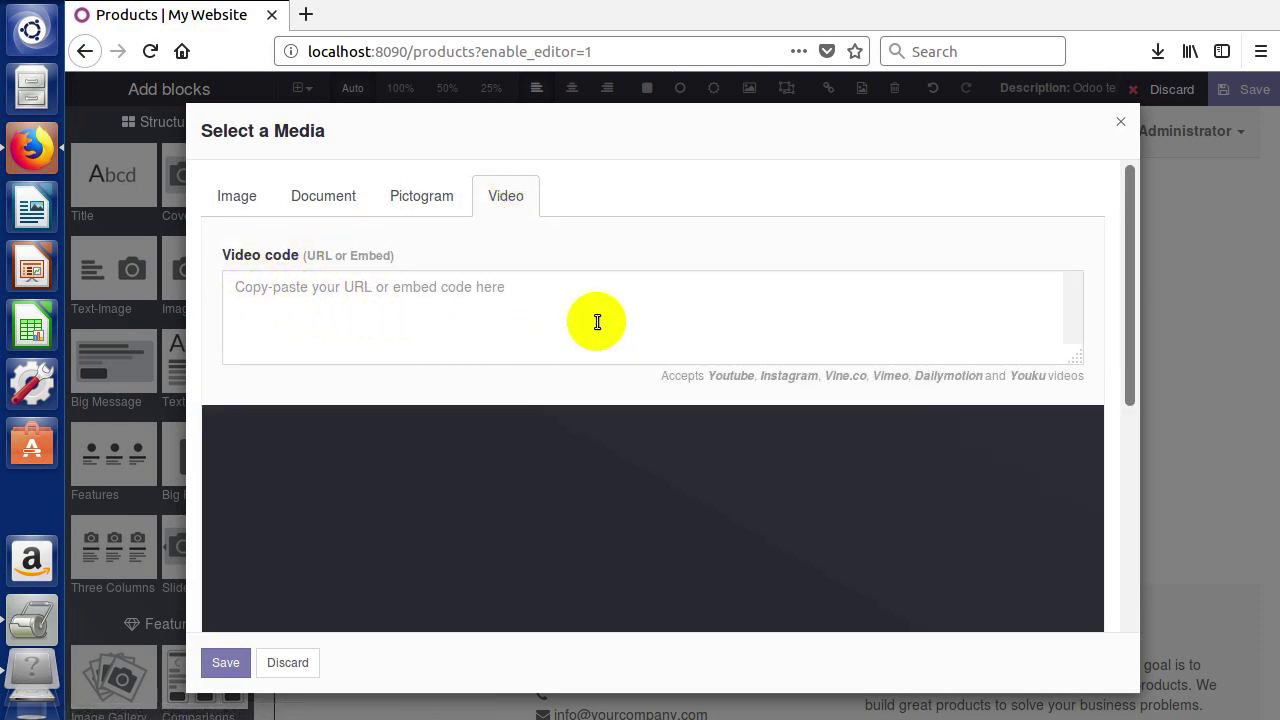
{"action": "left_click_drag", "start_coordinate": [710, 380], "coordinate": [783, 388]}
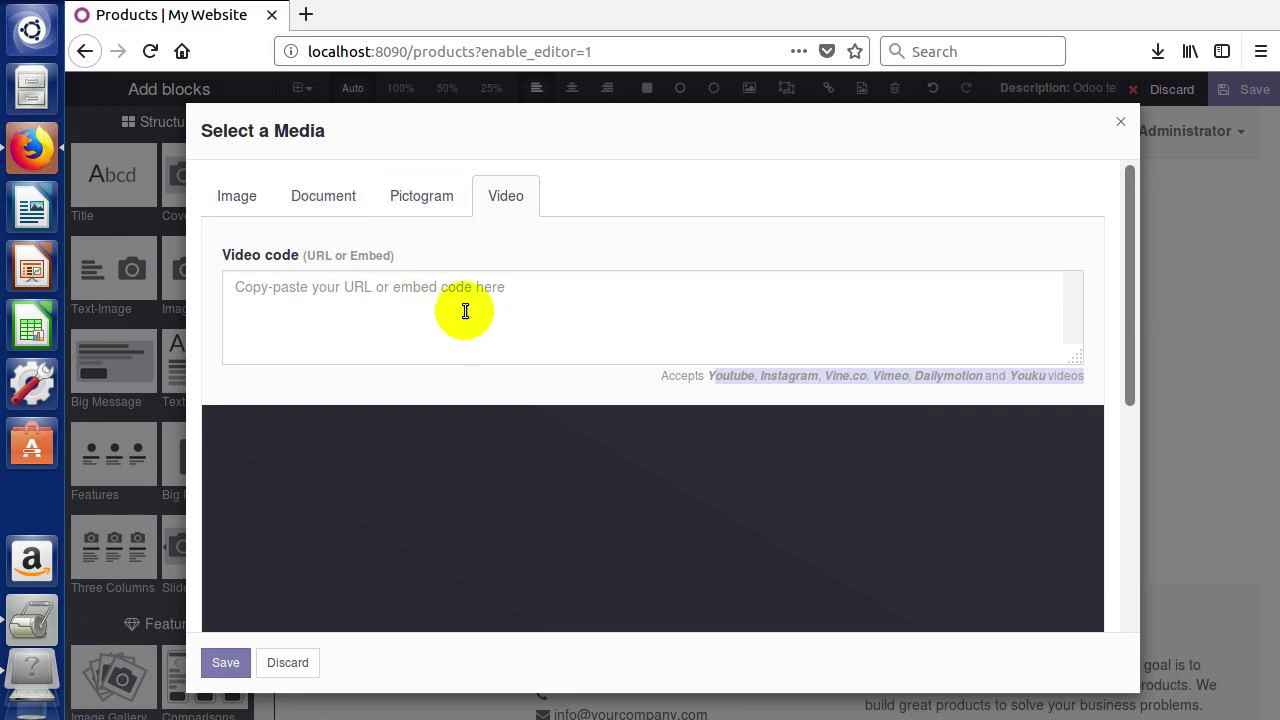
{"action": "left_click", "coordinate": [415, 200]}
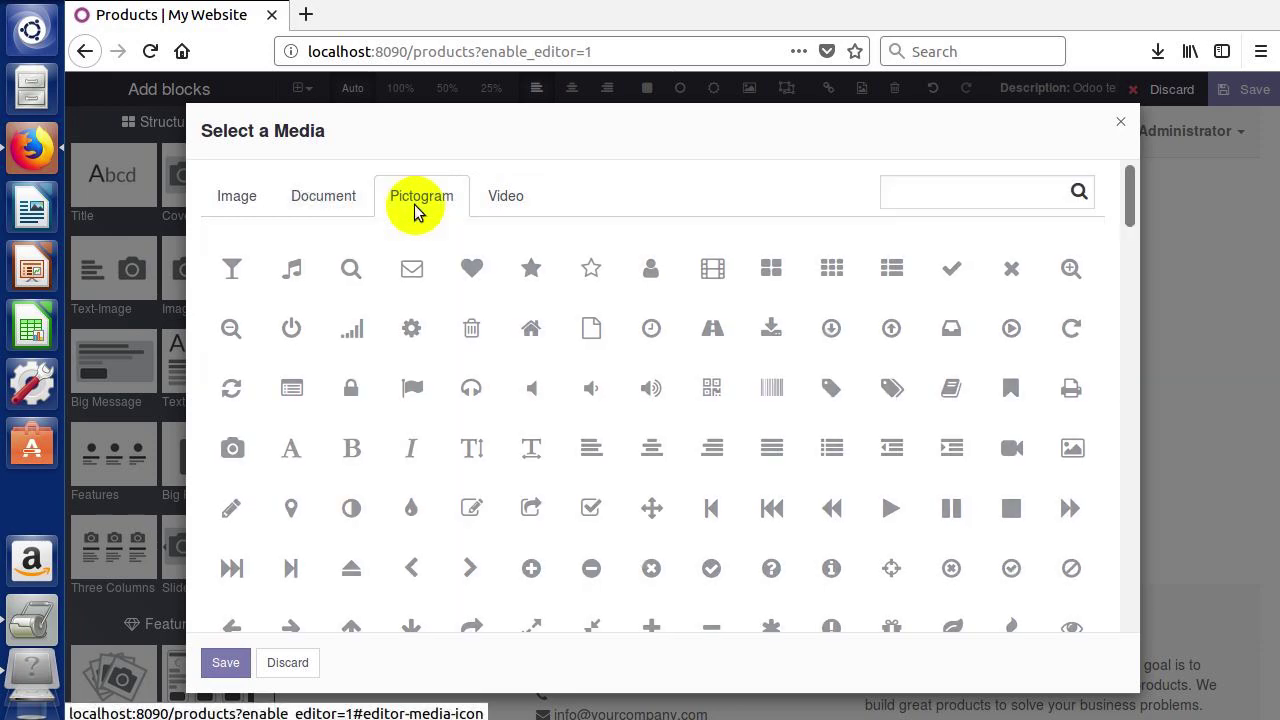
Replace the phone picture with the library image of the wine glass
{"action": "left_click", "coordinate": [228, 198]}
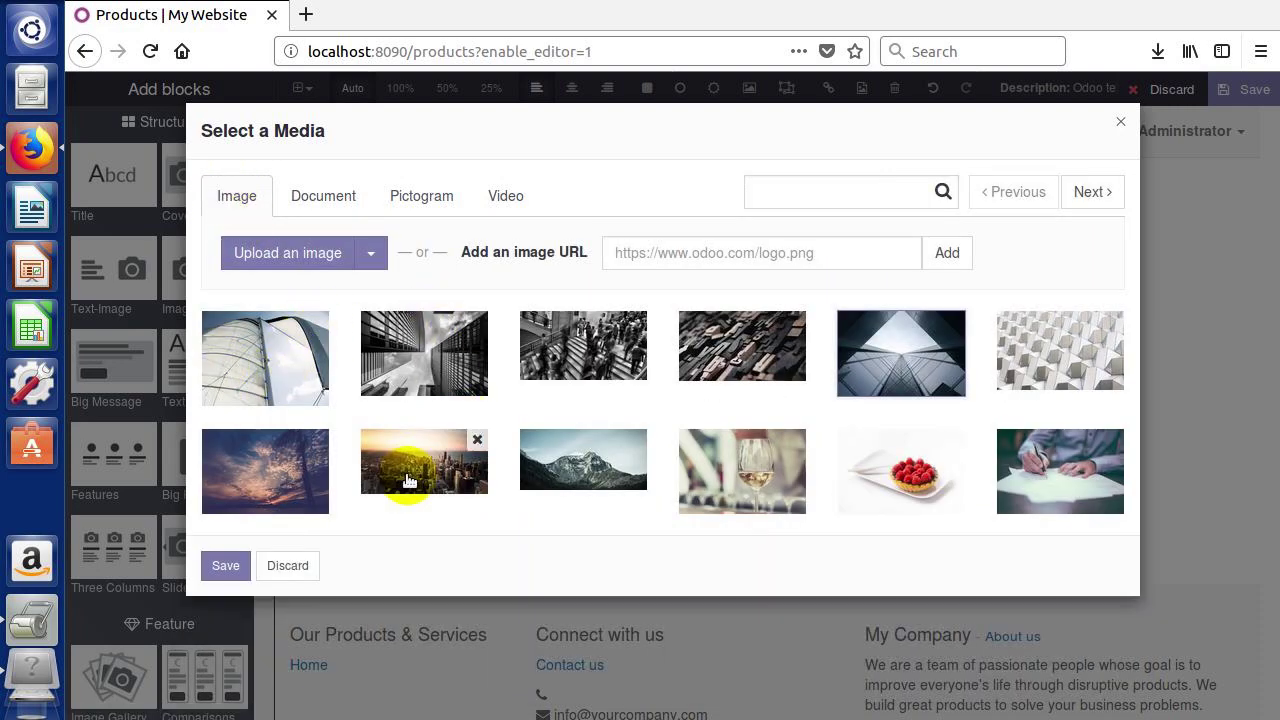
{"action": "left_click", "coordinate": [572, 458]}
{"action": "left_click", "coordinate": [760, 480]}
{"action": "left_click", "coordinate": [225, 565]}
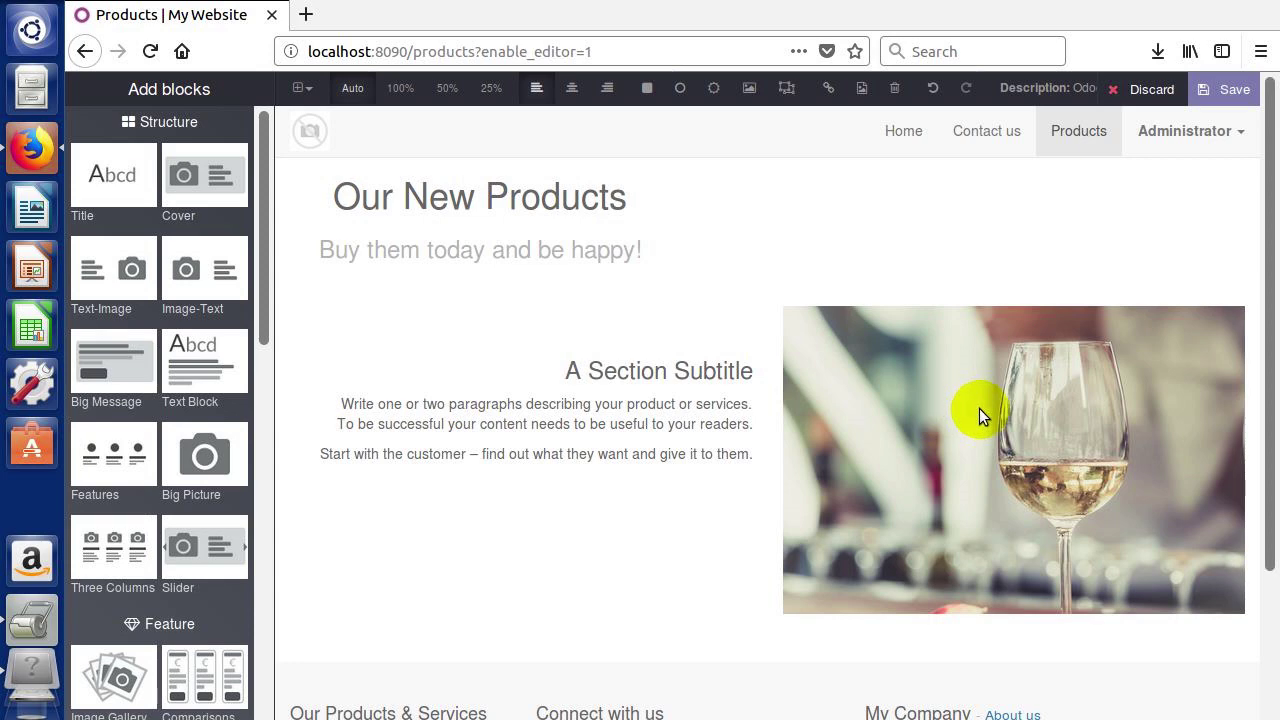
Remove the space below the wine glass image, narrow its column by one grid step and adjust the spacing above it
{"action": "left_click", "coordinate": [930, 439]}
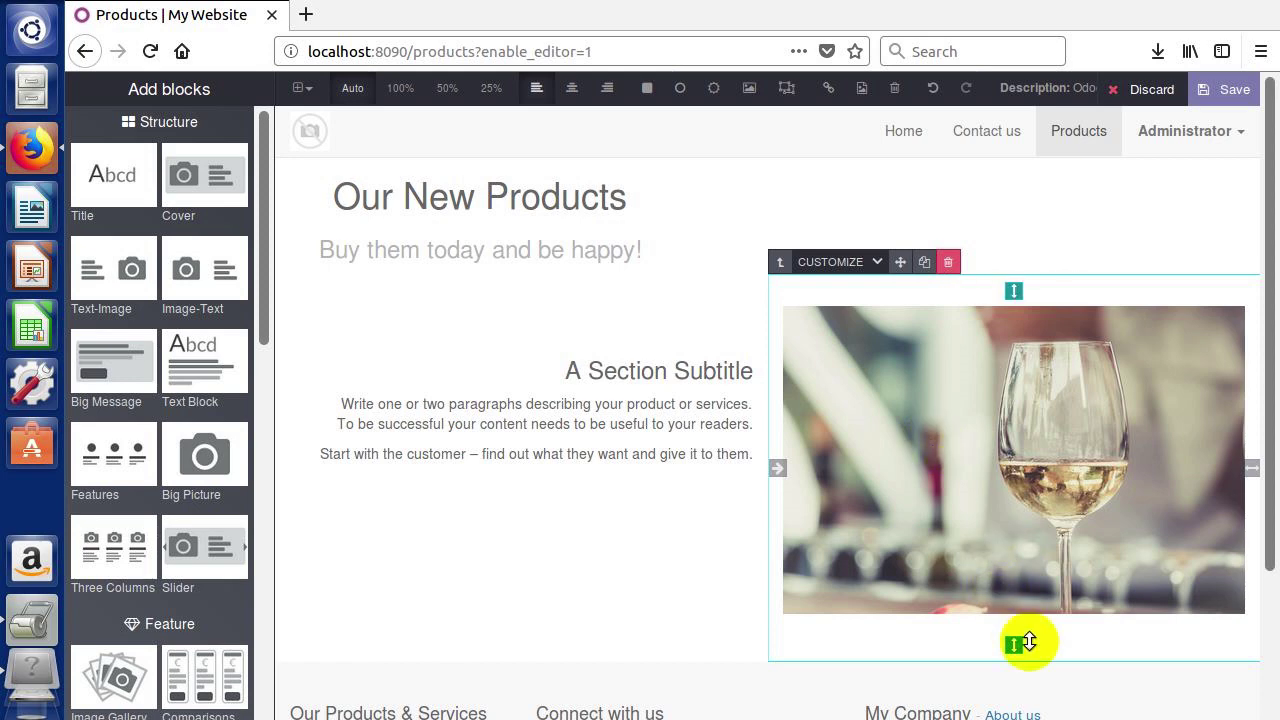
{"action": "left_click_drag", "start_coordinate": [1015, 650], "coordinate": [1026, 599]}
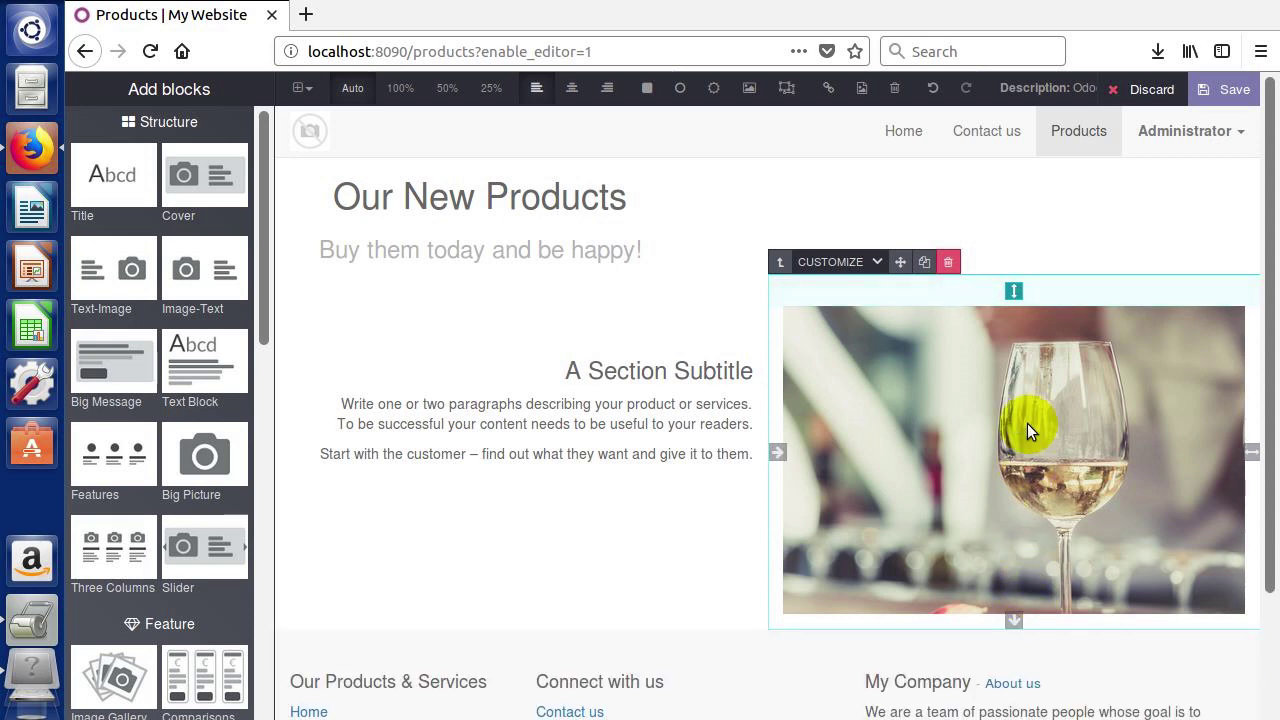
{"action": "left_click_drag", "start_coordinate": [1017, 308], "coordinate": [1007, 415]}
{"action": "left_click_drag", "start_coordinate": [1014, 339], "coordinate": [1209, 347]}
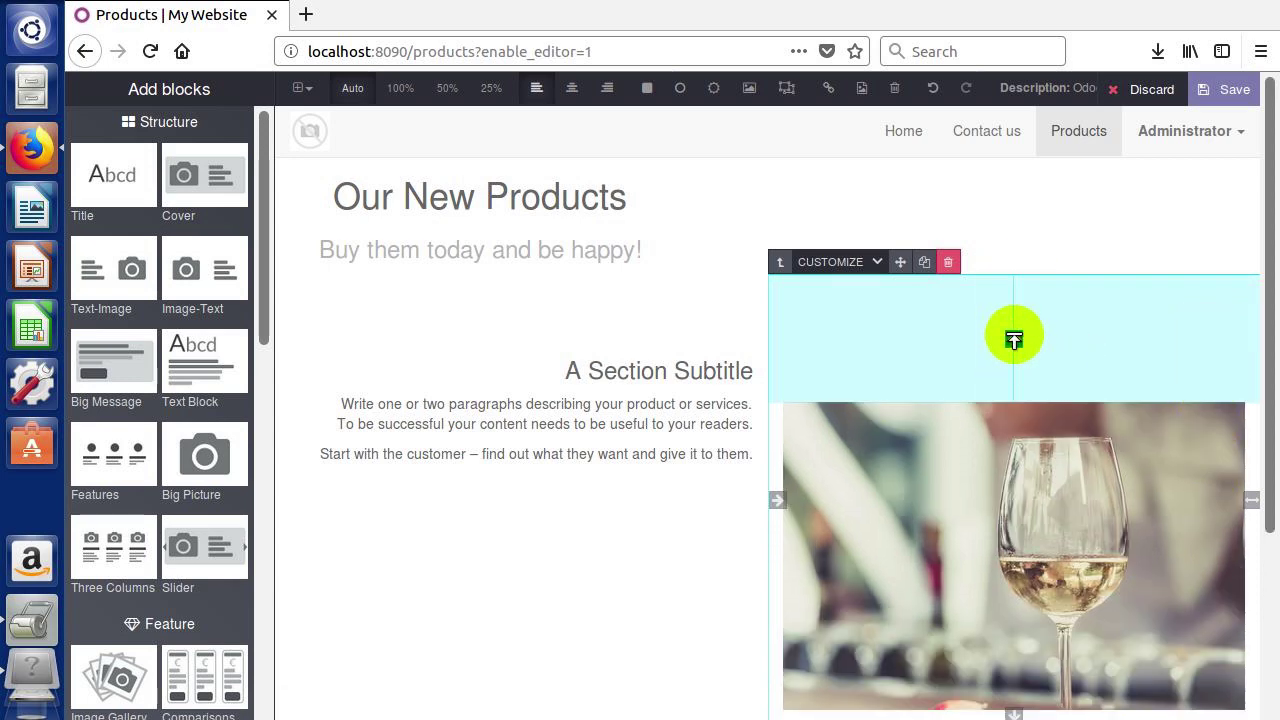
{"action": "left_click_drag", "start_coordinate": [1014, 340], "coordinate": [1011, 277]}
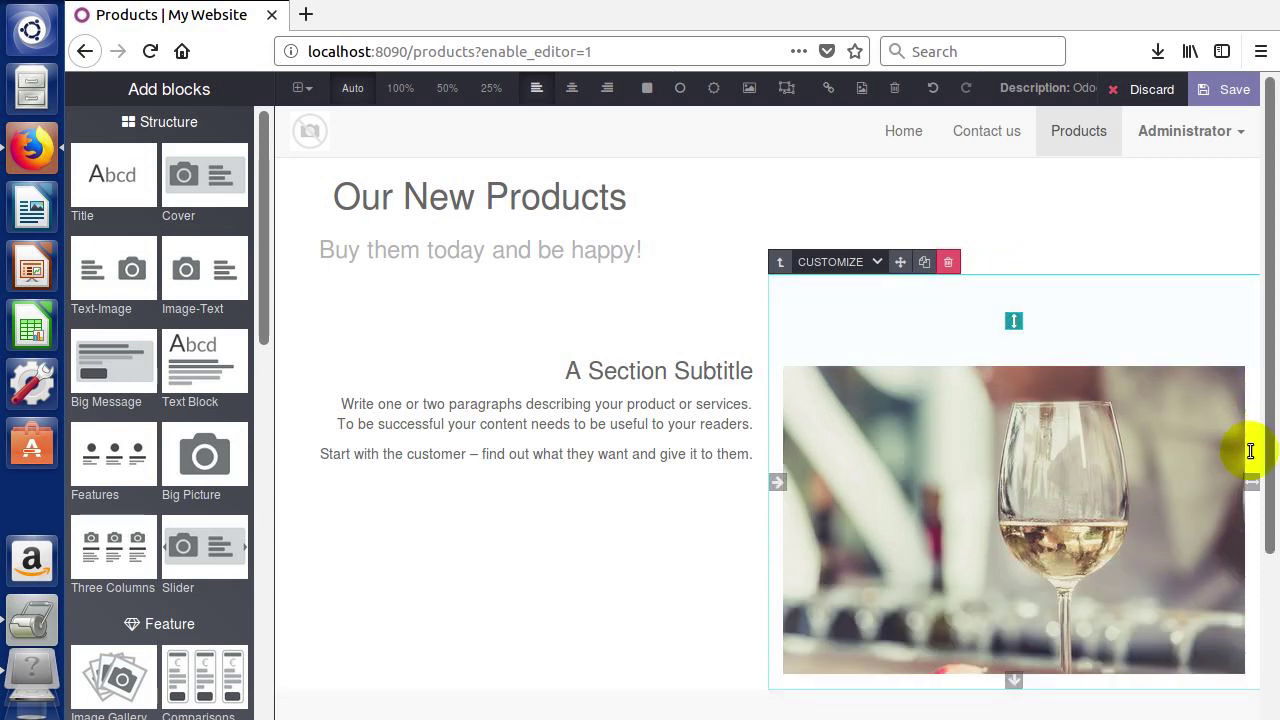
{"action": "left_click_drag", "start_coordinate": [1130, 488], "coordinate": [1191, 497]}
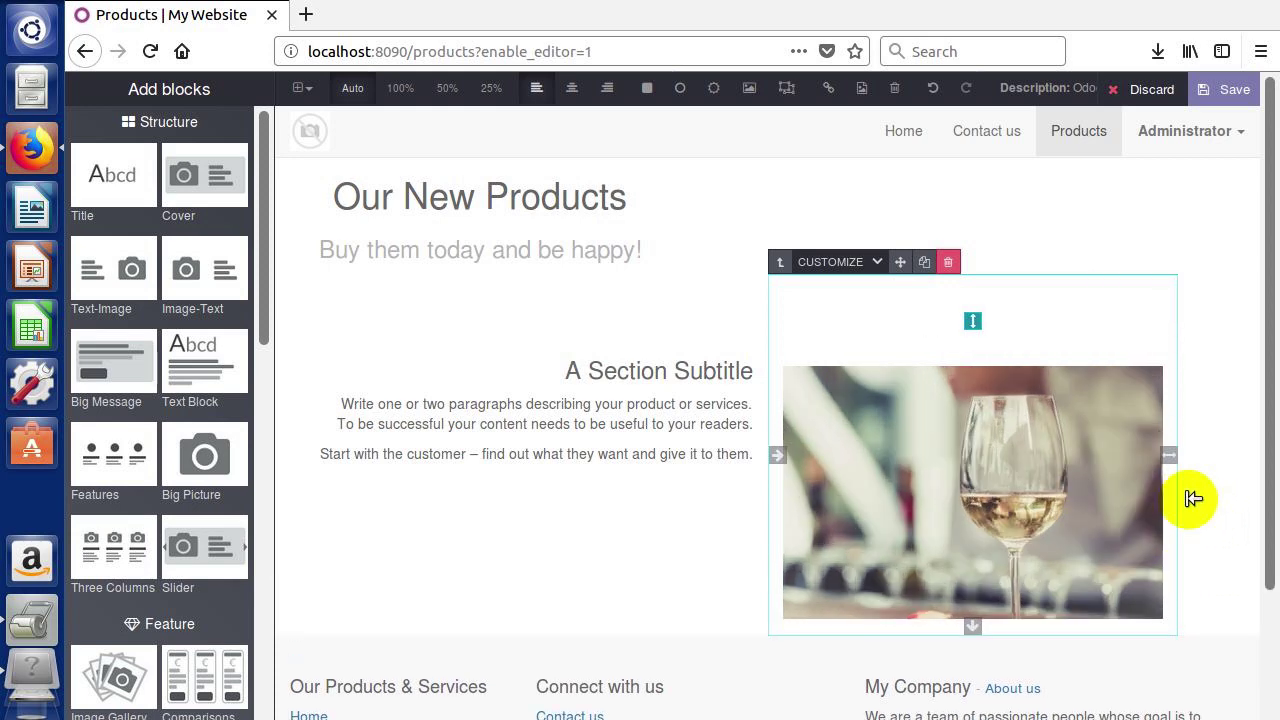
{"action": "left_click_drag", "start_coordinate": [970, 365], "coordinate": [971, 289]}
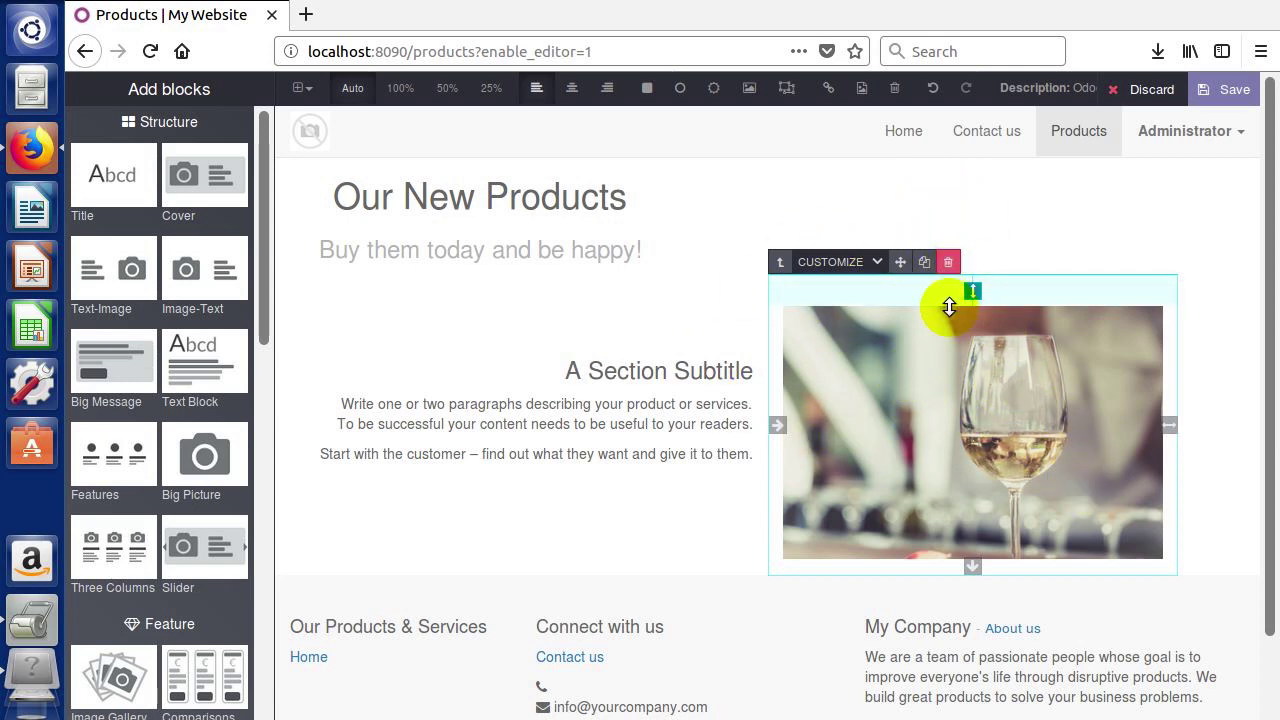
Transform the wine glass image to make it slightly narrower, and leave its media selection unchanged
{"action": "left_click", "coordinate": [787, 90]}
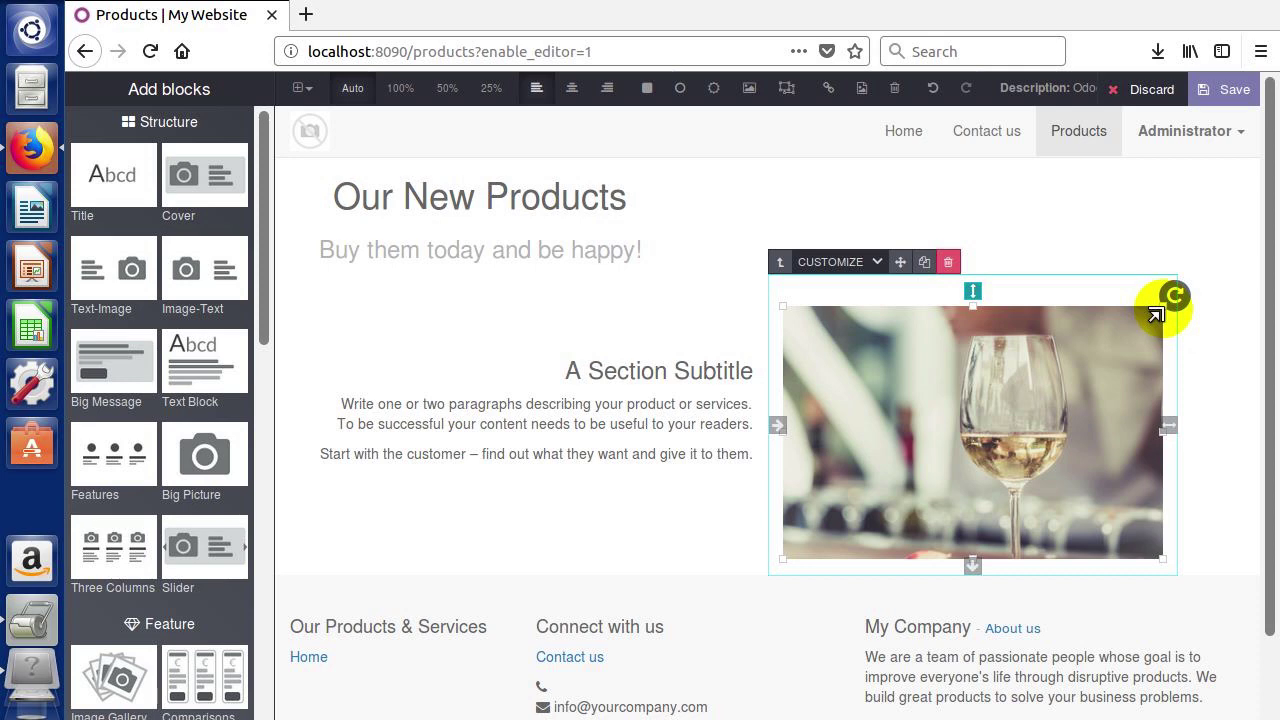
{"action": "left_click_drag", "start_coordinate": [1155, 315], "coordinate": [1126, 280]}
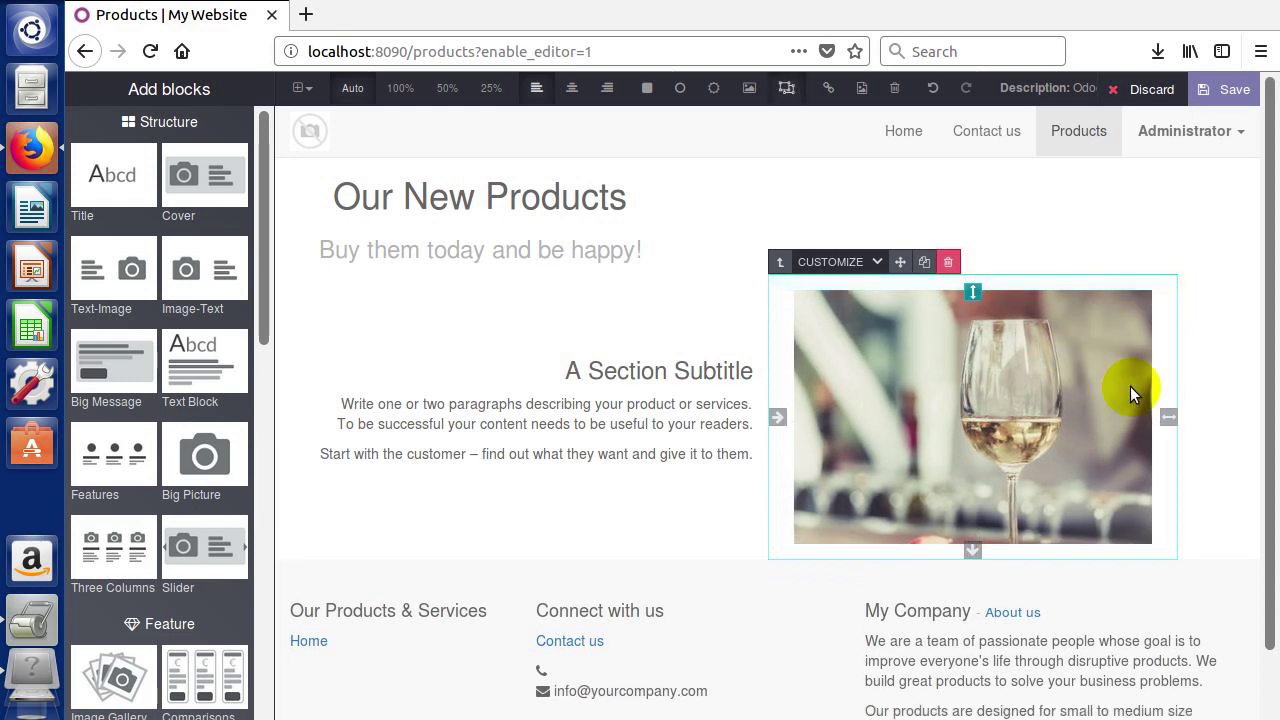
{"action": "double_click", "coordinate": [1118, 350]}
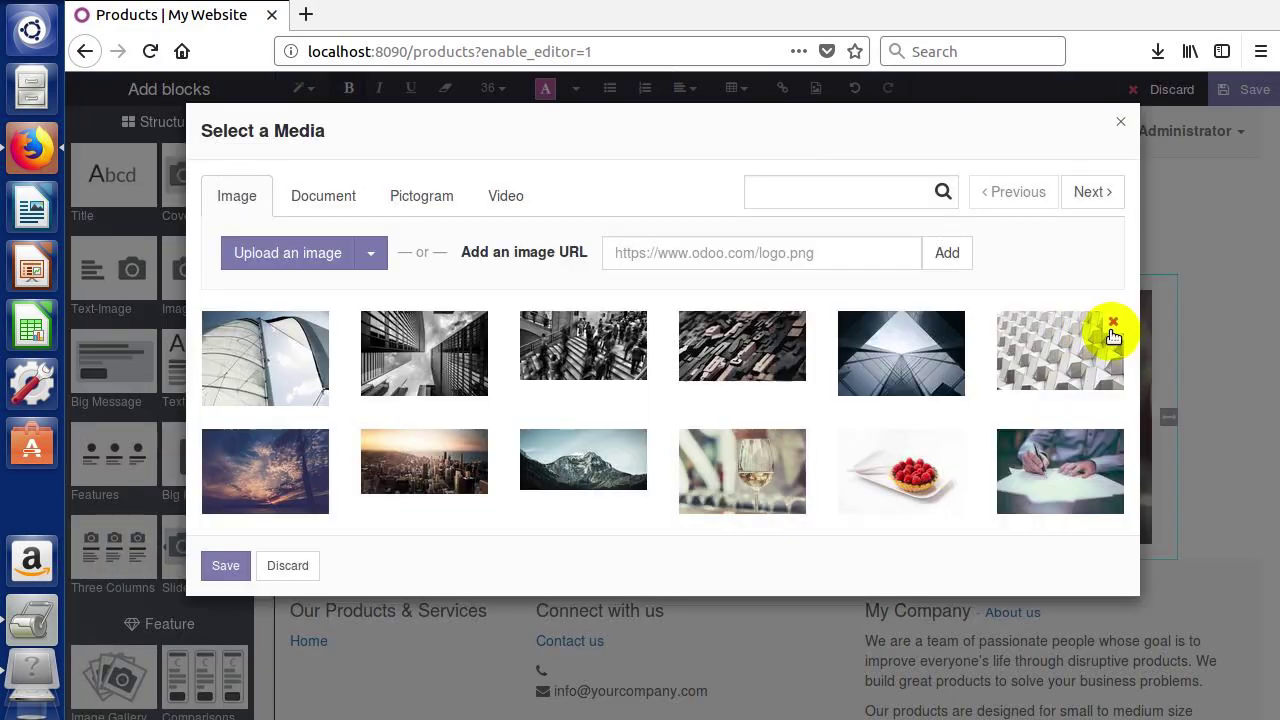
{"action": "left_click", "coordinate": [1121, 124]}
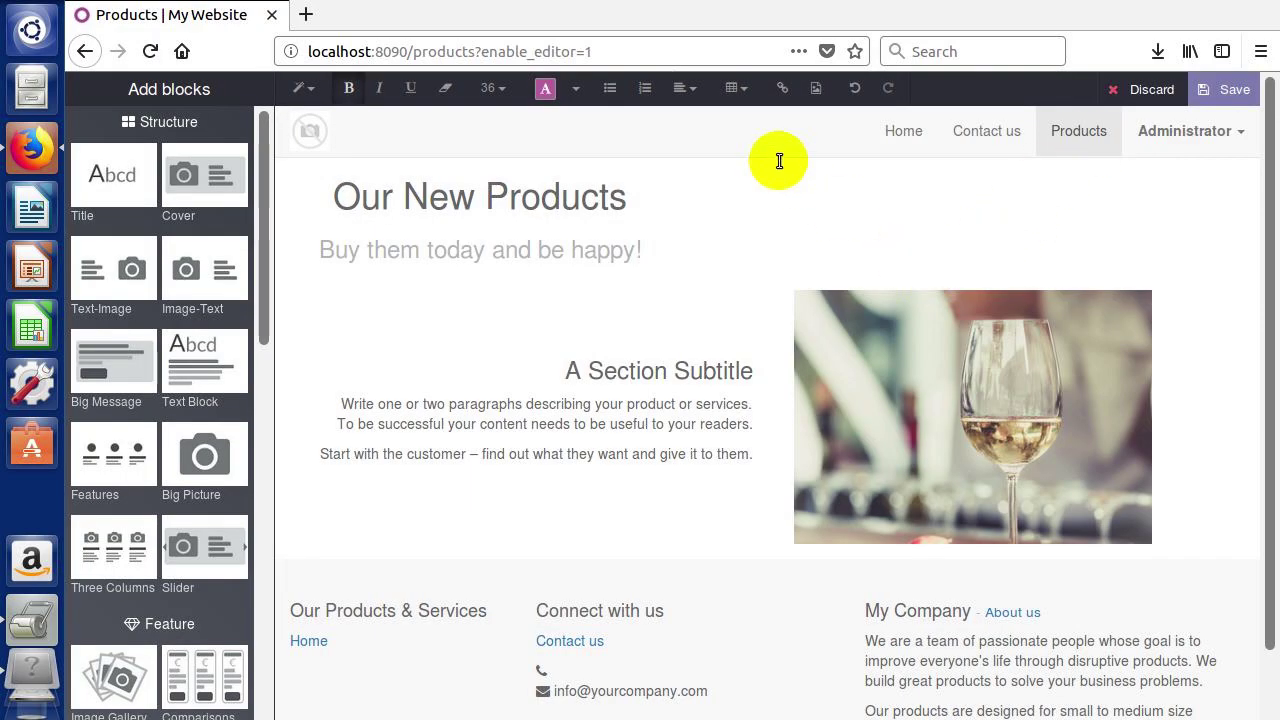
Rotate the wine glass image clockwise by about 25 degrees and leave the transform mode
{"action": "left_click", "coordinate": [993, 443]}
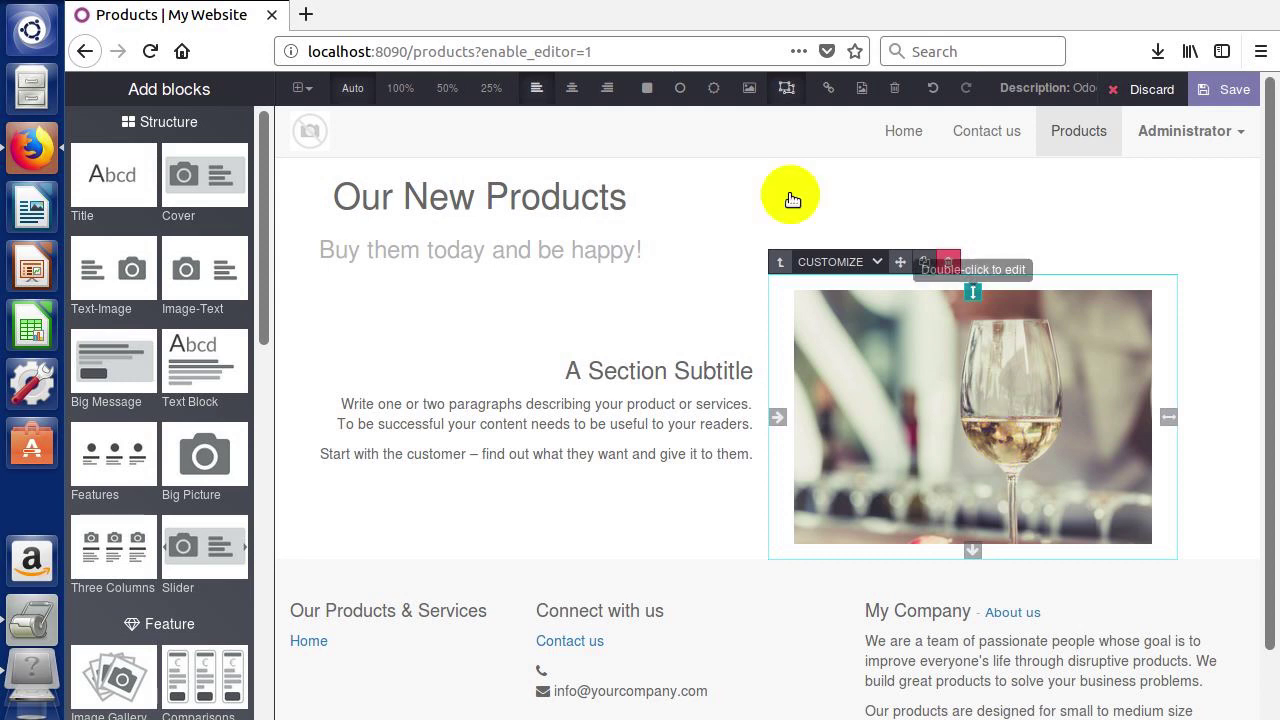
{"action": "left_click", "coordinate": [787, 88]}
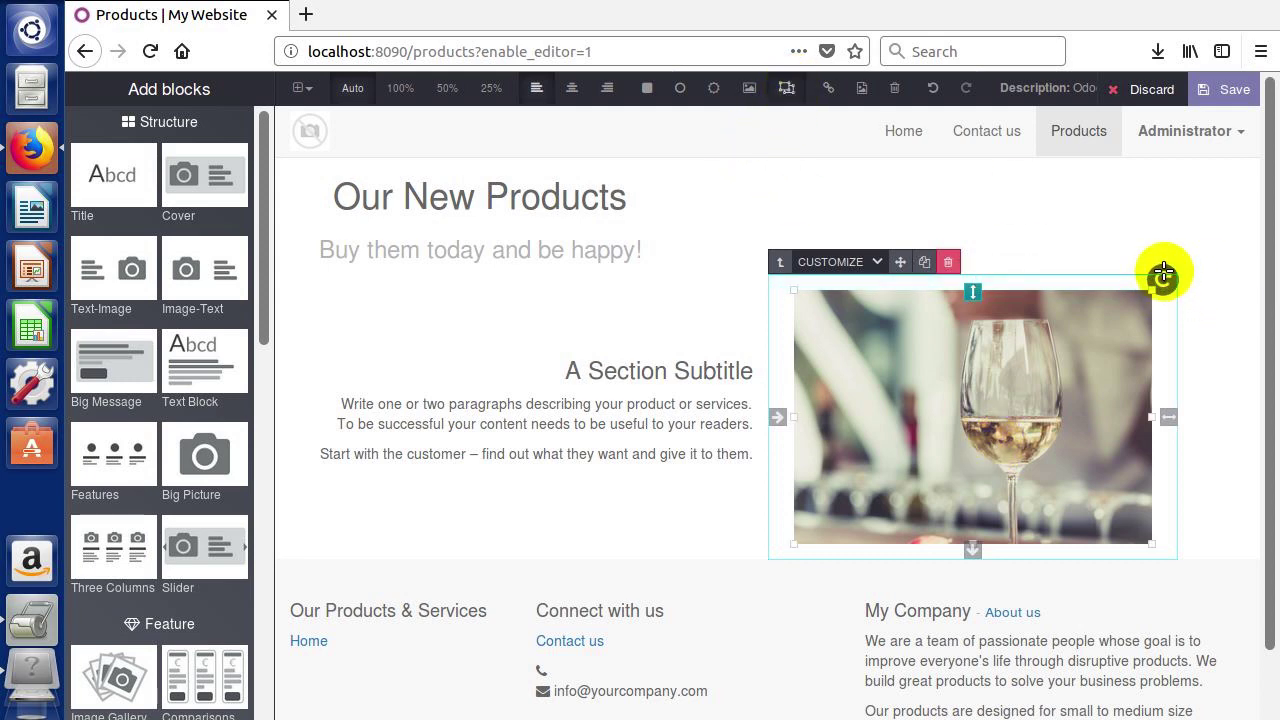
{"action": "left_click_drag", "start_coordinate": [1166, 268], "coordinate": [1198, 376]}
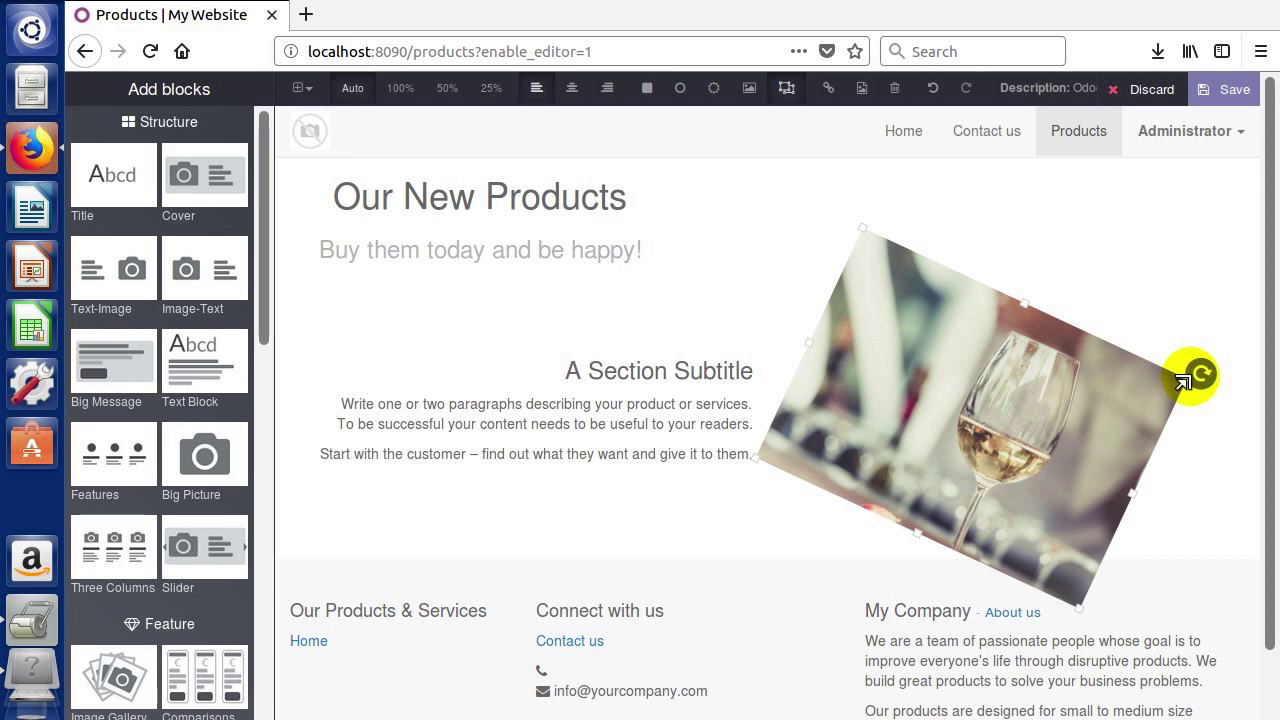
{"action": "left_click", "coordinate": [1147, 288]}
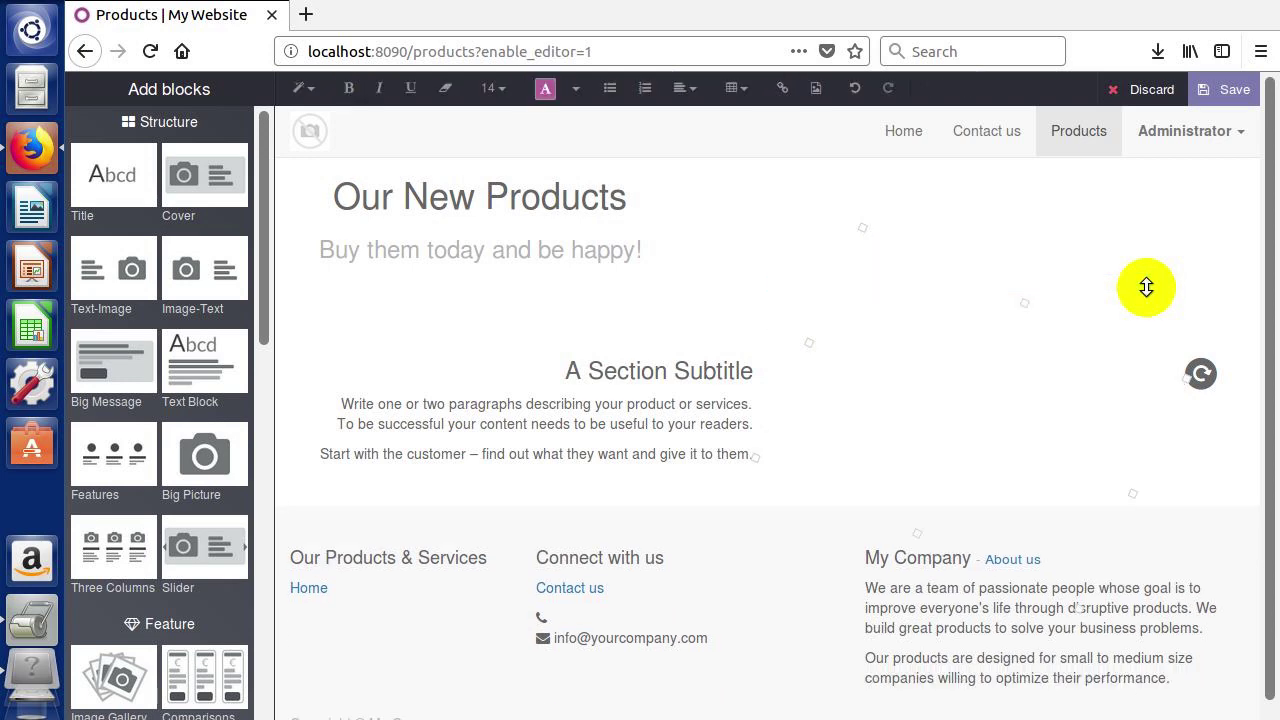
{"action": "left_click", "coordinate": [1147, 288]}
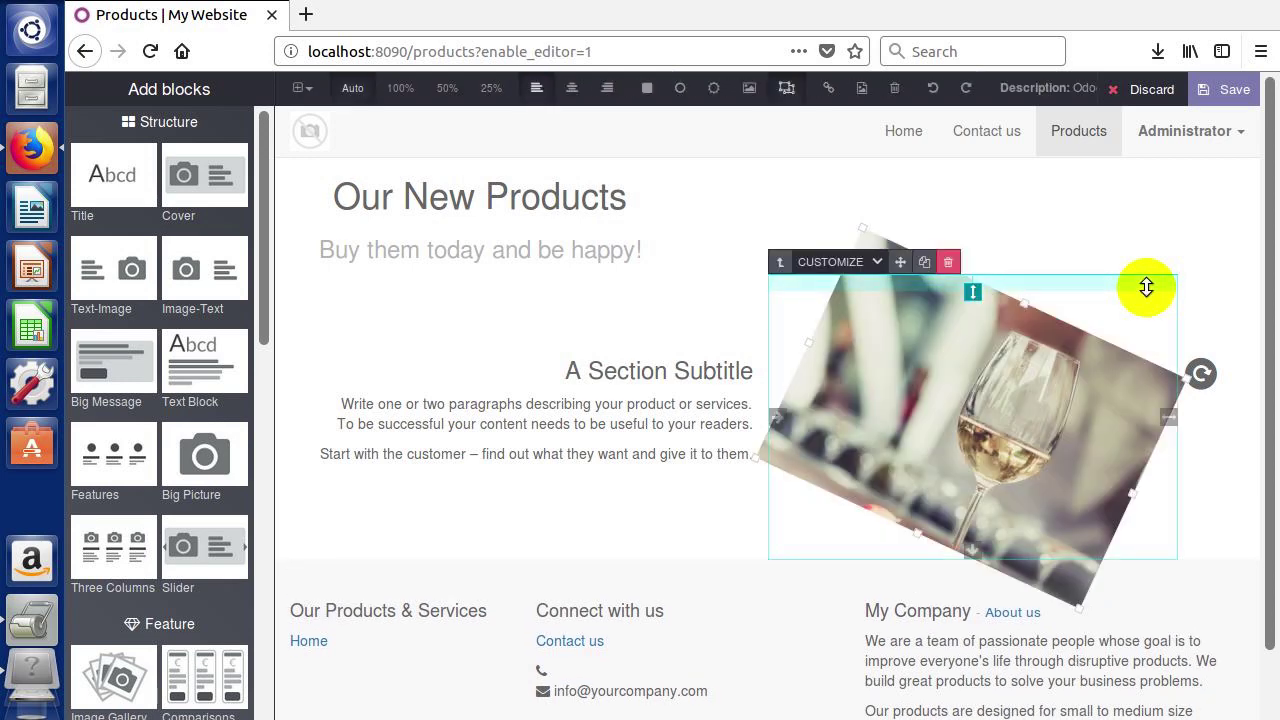
{"action": "left_click", "coordinate": [1056, 206]}
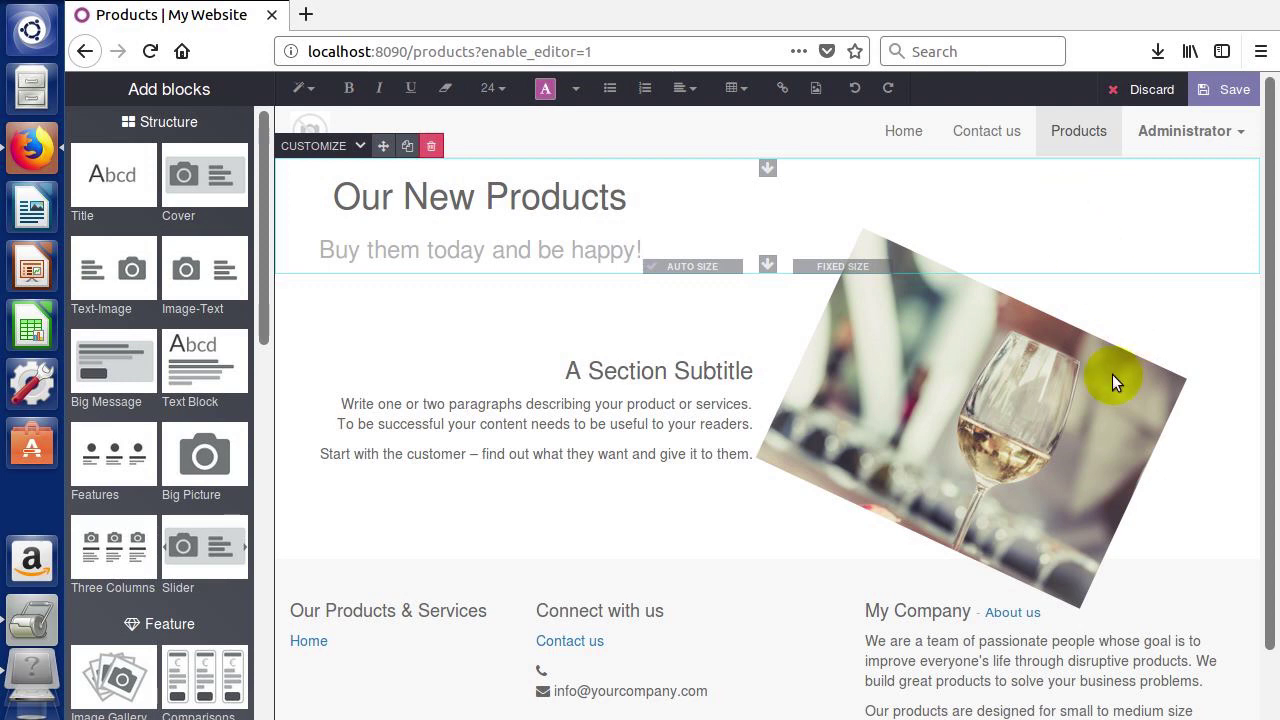
Move the rotated wine glass image down and to the left so it overlaps the section text and the footer
{"action": "left_click", "coordinate": [1070, 424]}
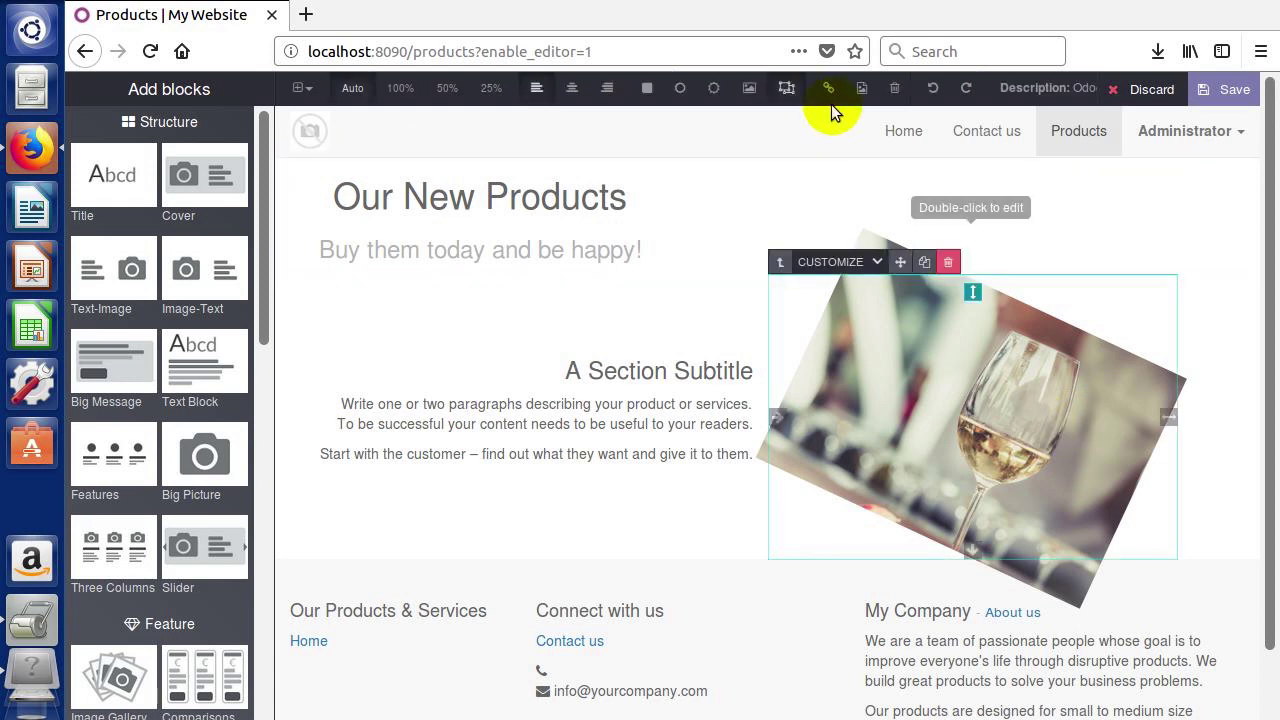
{"action": "left_click", "coordinate": [786, 90]}
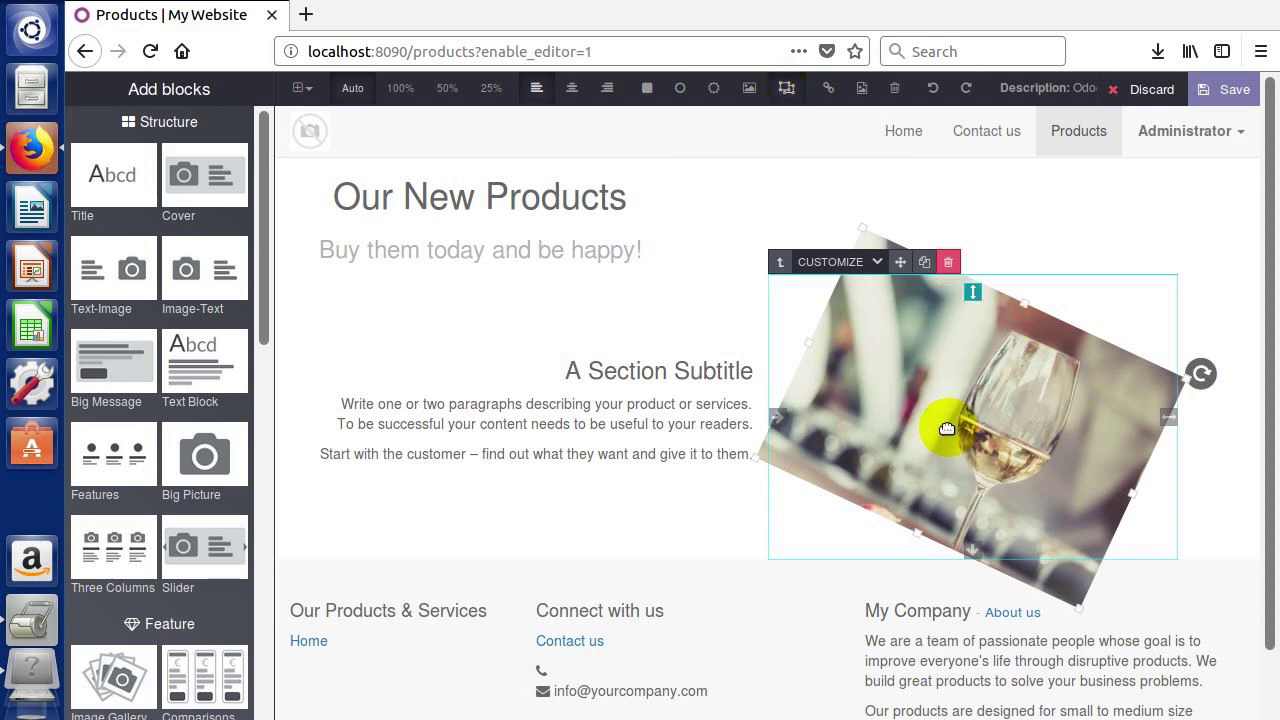
{"action": "left_click_drag", "start_coordinate": [1011, 409], "coordinate": [867, 524]}
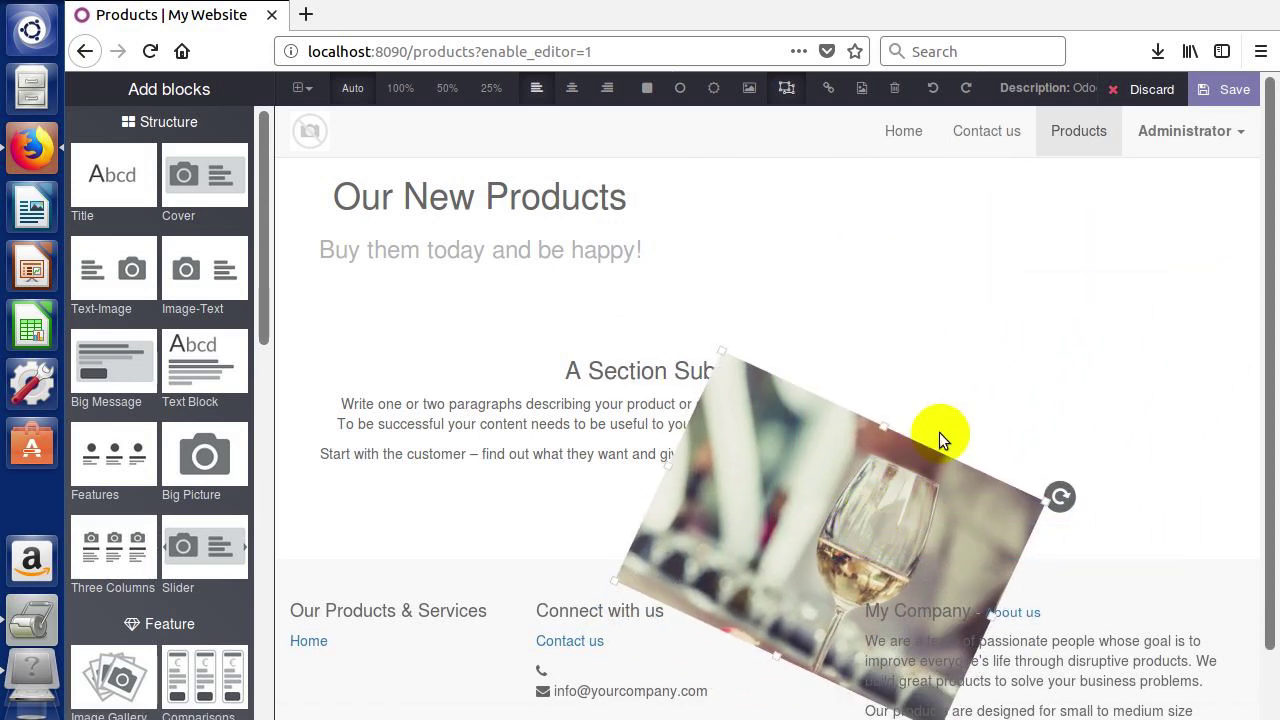
Save the Products page and look over the published layout down to the footer
{"action": "left_click", "coordinate": [1231, 89]}
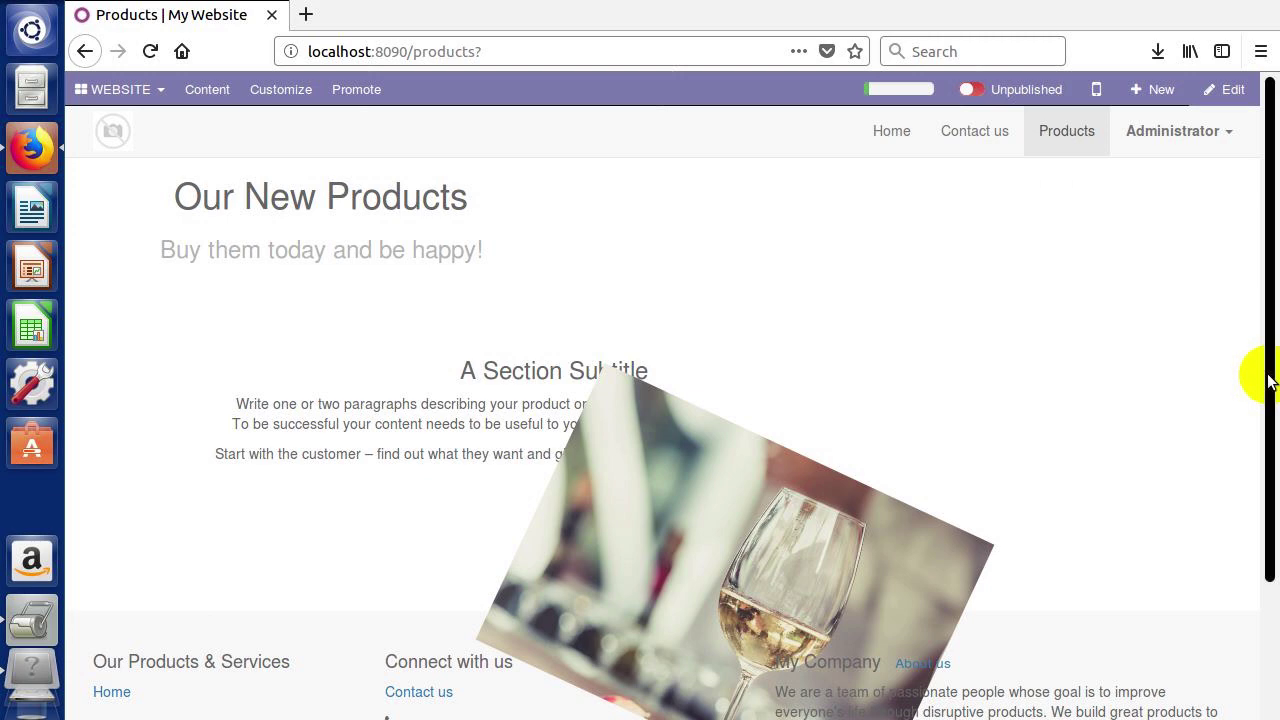
{"action": "scroll", "coordinate": [1251, 477], "scroll_direction": "down", "scroll_amount": 2}
{"action": "scroll", "coordinate": [1249, 446], "scroll_direction": "up", "scroll_amount": 2}
{"action": "scroll", "coordinate": [1248, 460], "scroll_direction": "down", "scroll_amount": 2}
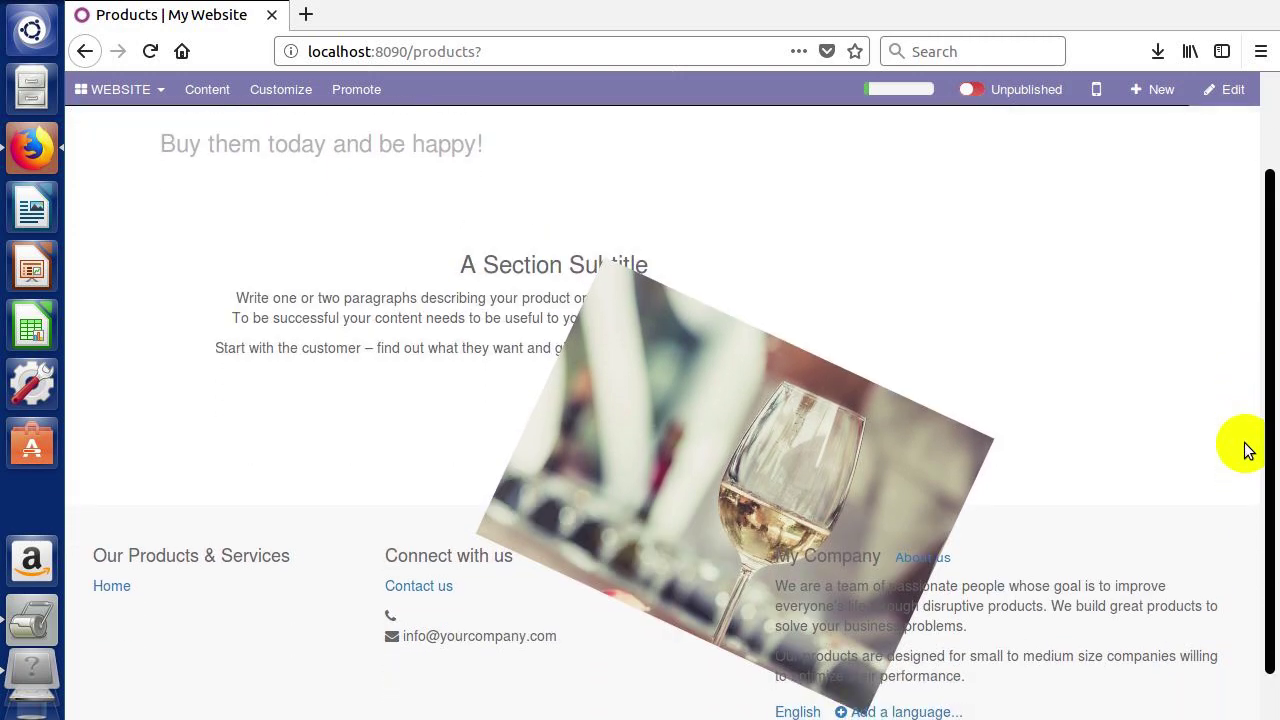
Reopen the Products page for editing and reset the wine glass image's transformation
{"action": "scroll", "coordinate": [1248, 460], "scroll_direction": "up", "scroll_amount": 2}
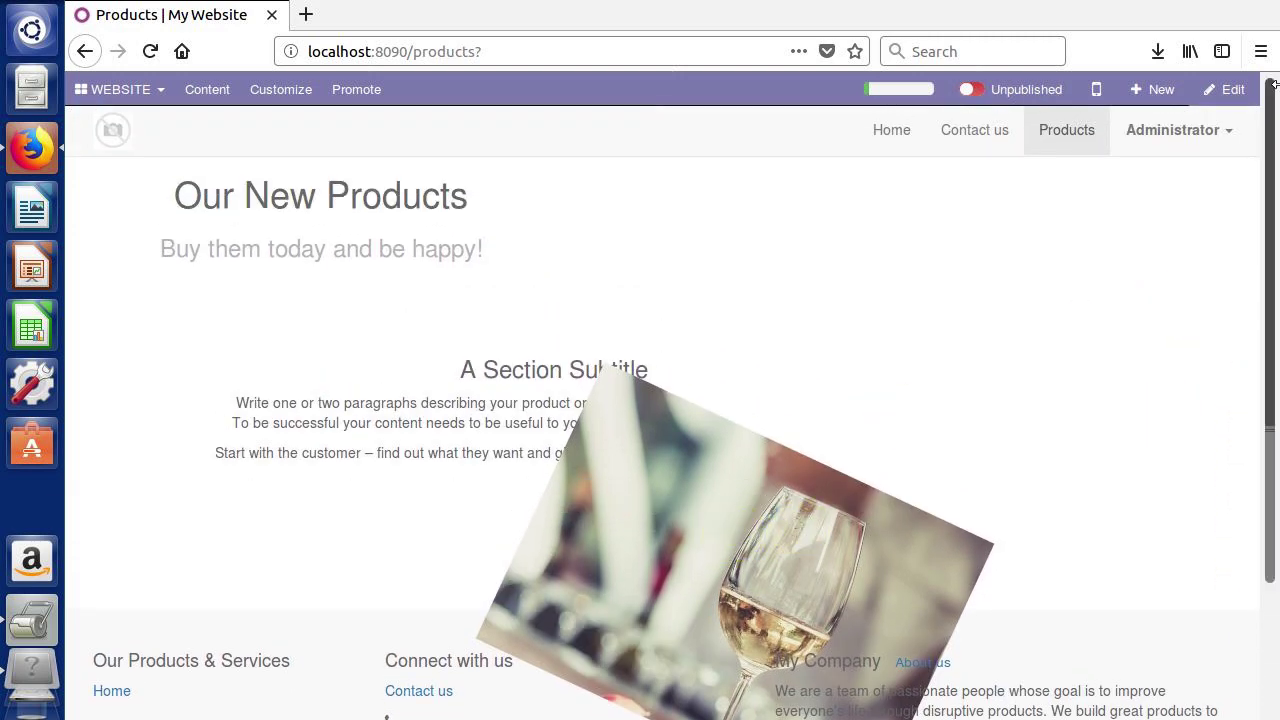
{"action": "left_click", "coordinate": [1236, 90]}
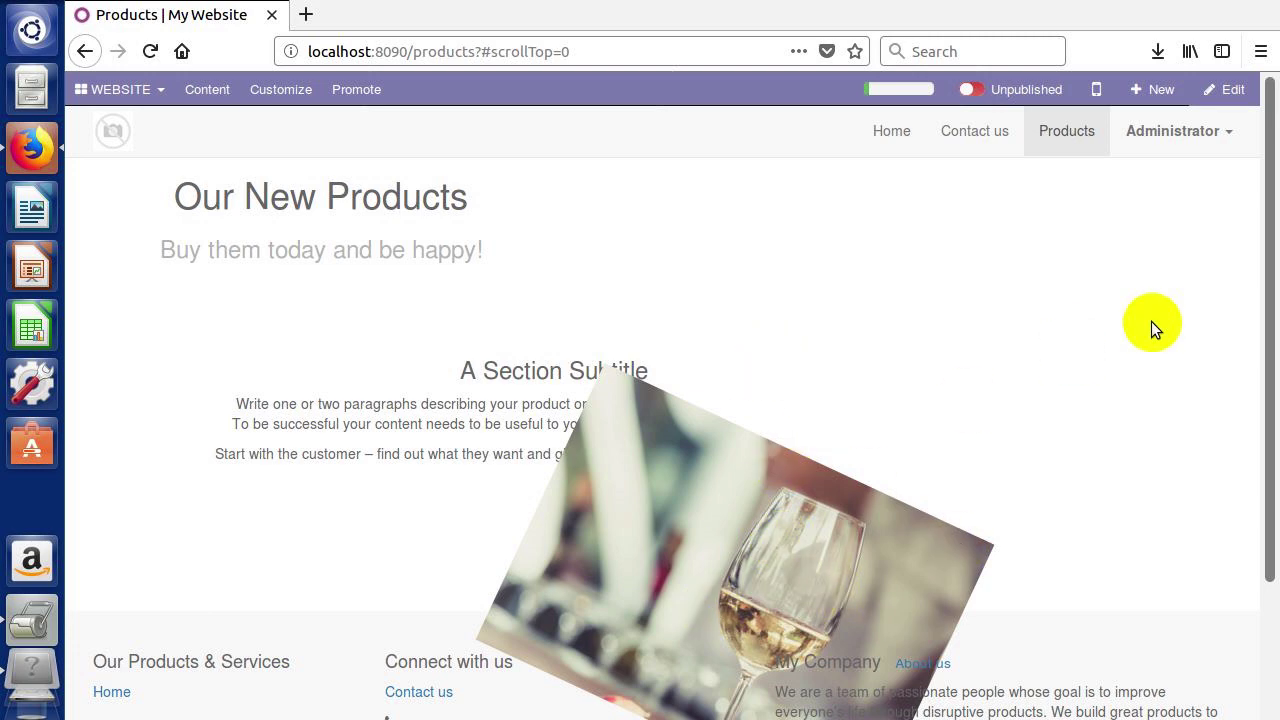
{"action": "left_click", "coordinate": [1228, 90]}
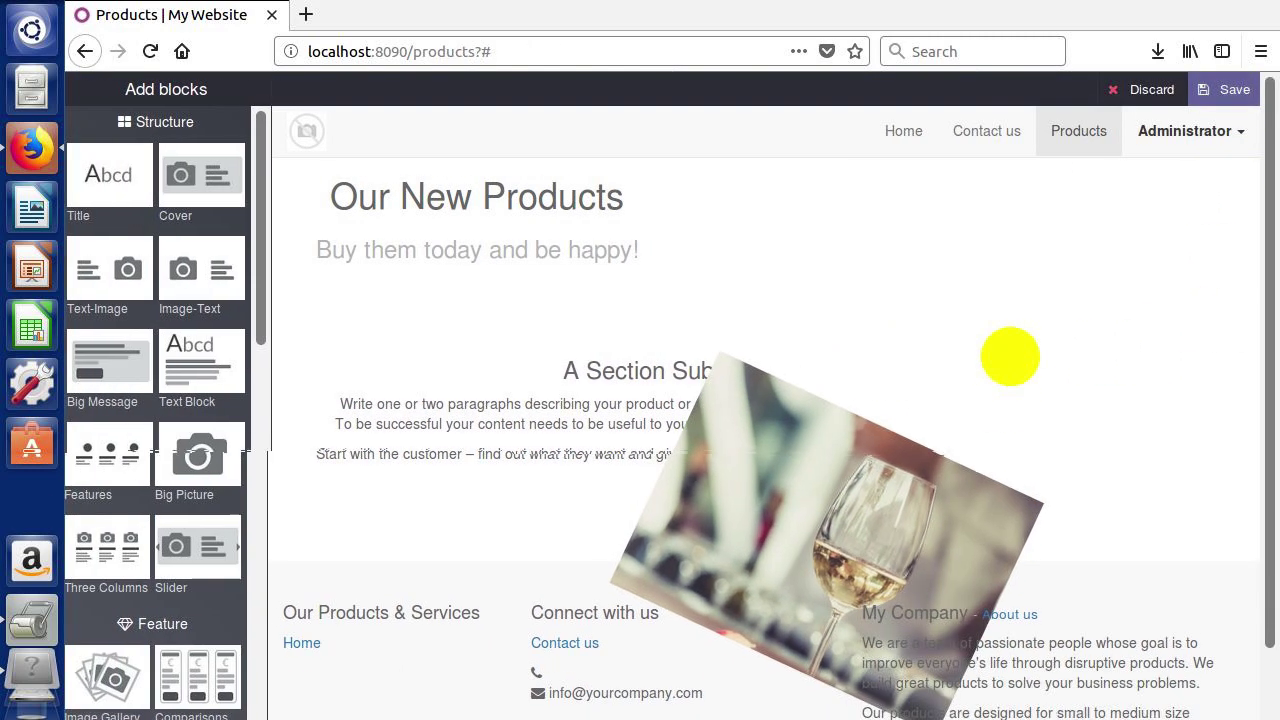
{"action": "left_click", "coordinate": [889, 486]}
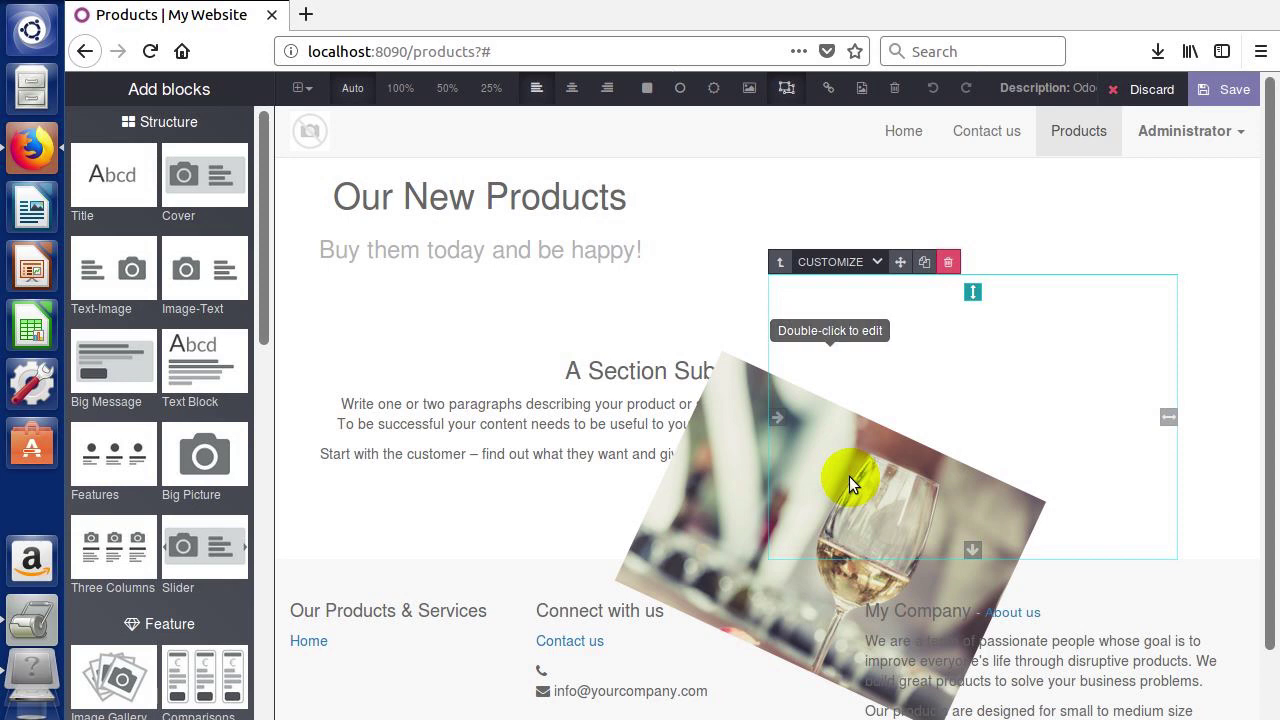
{"action": "left_click", "coordinate": [787, 90]}
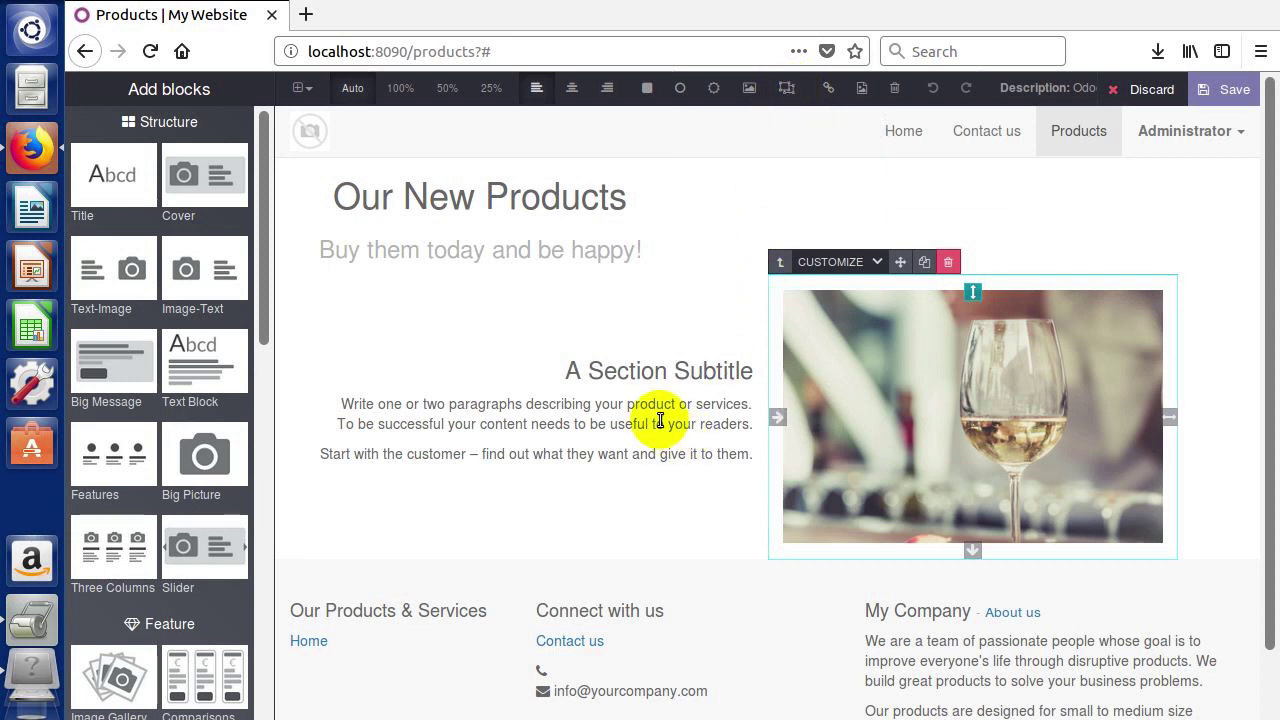
Replace the first paragraph under the section subtitle with "Why was that hard to select test."
{"action": "triple_click", "coordinate": [752, 424]}
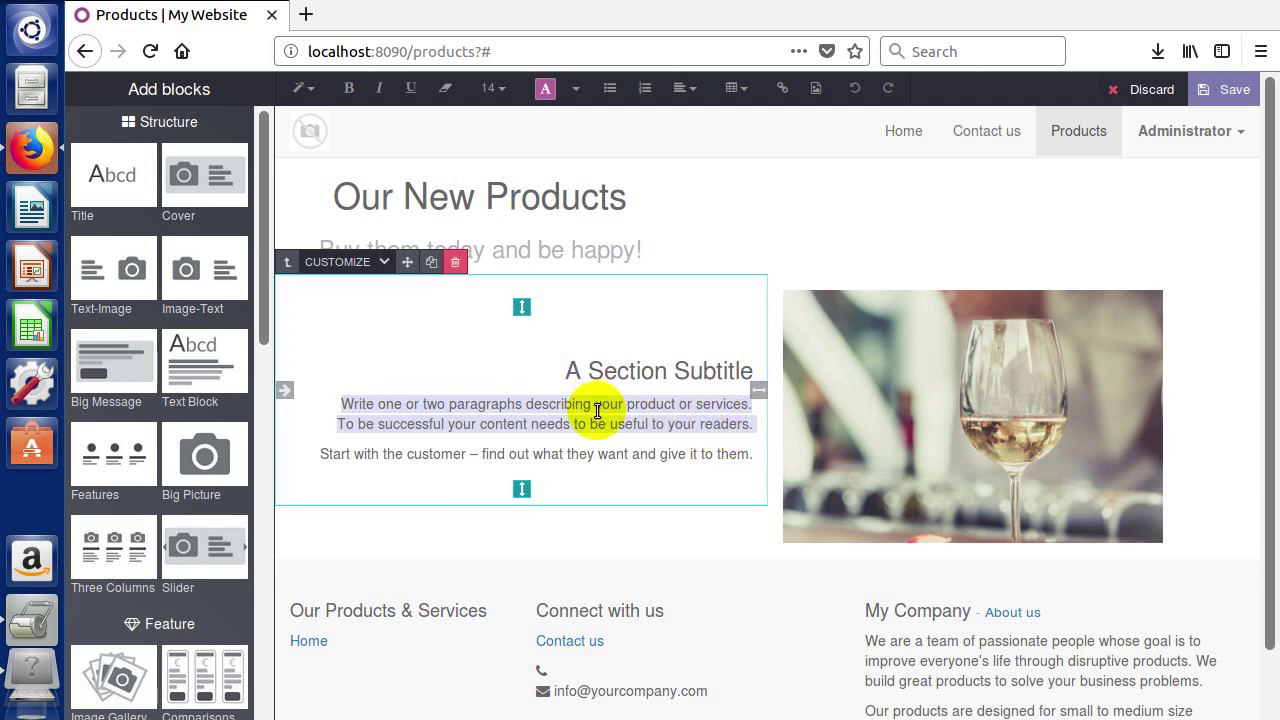
{"action": "type", "text": "Why was t"}
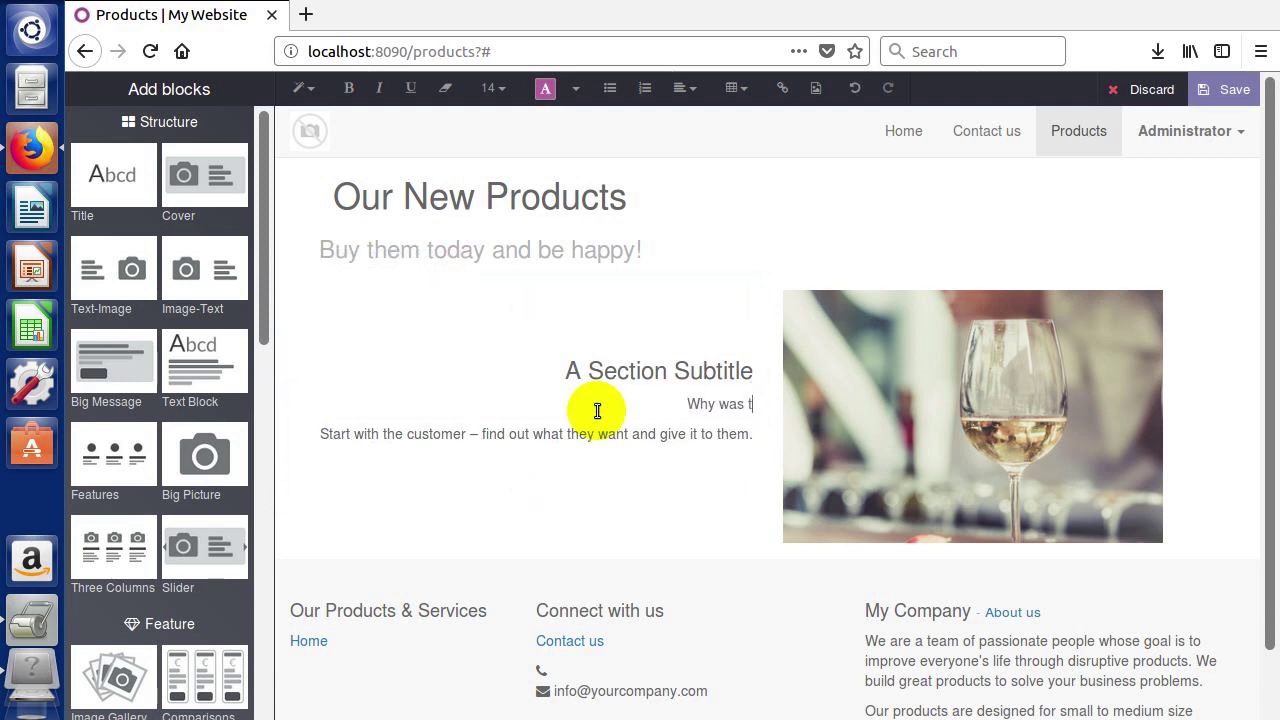
{"action": "type", "text": "hat hard to select test."}
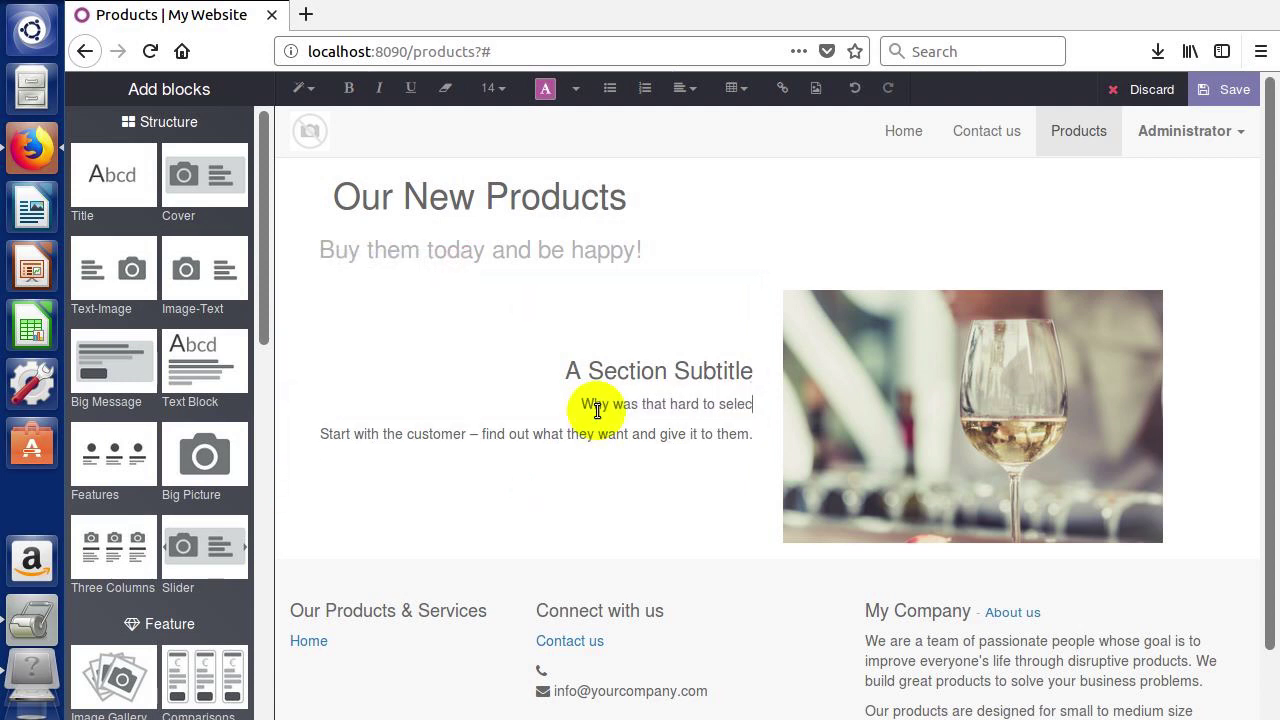
{"action": "left_click", "coordinate": [645, 404]}
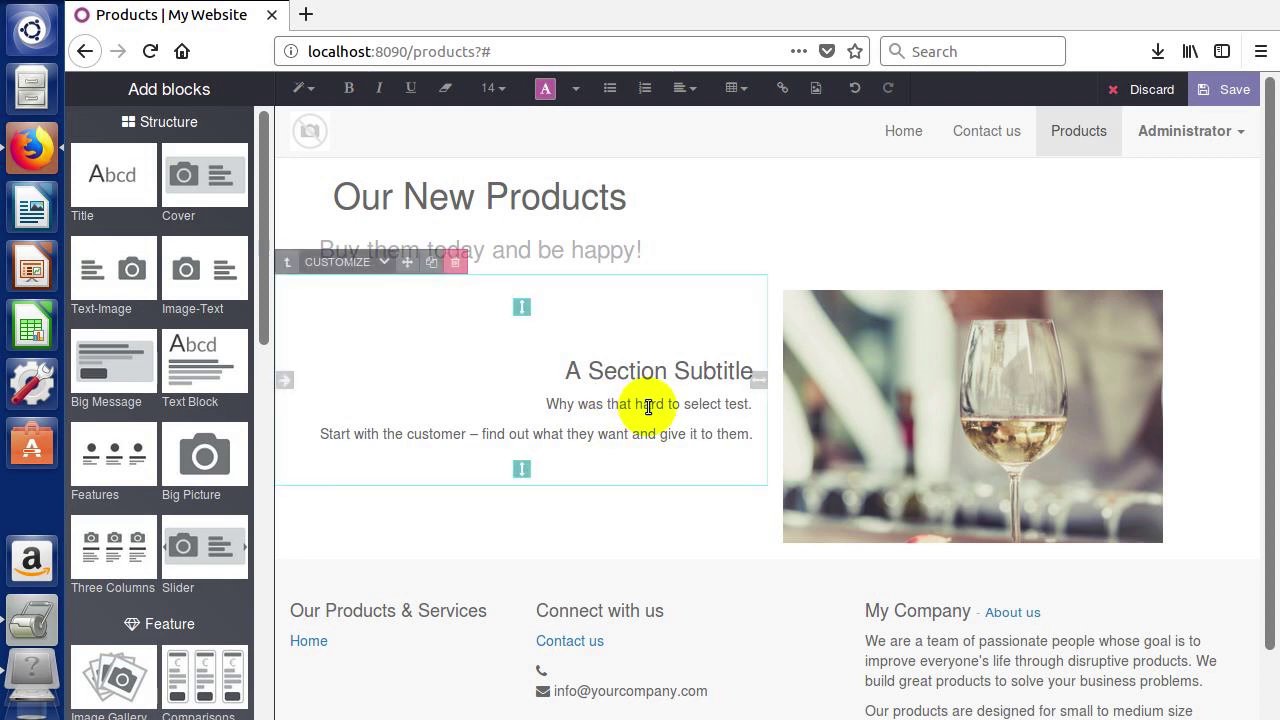
{"action": "left_click_drag", "start_coordinate": [663, 404], "coordinate": [576, 405]}
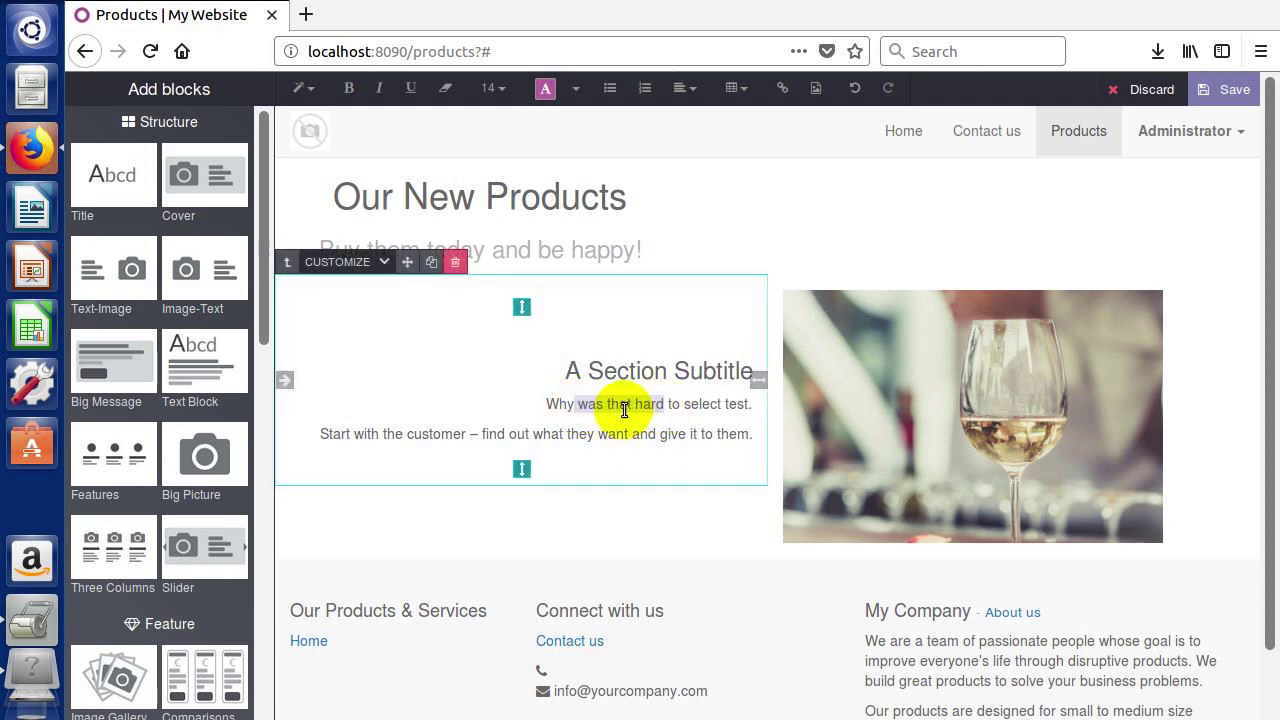
{"action": "left_click", "coordinate": [624, 409]}
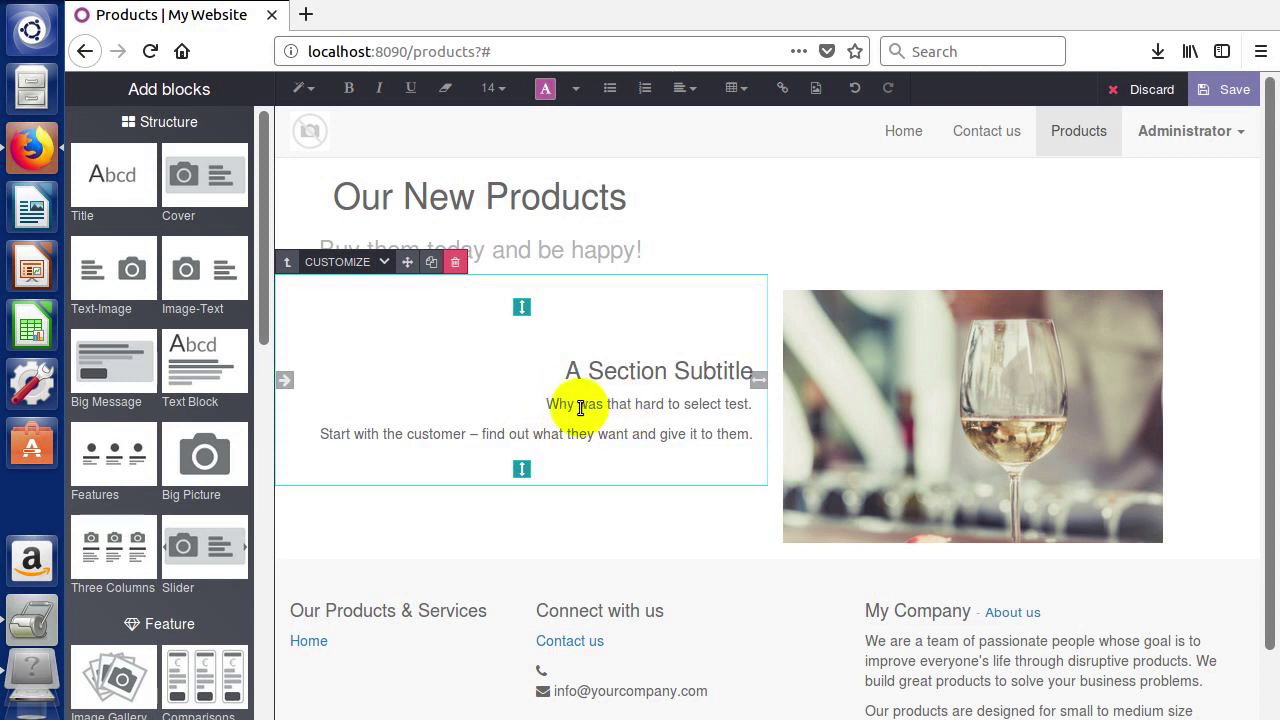
{"action": "left_click", "coordinate": [580, 406]}
Add a new line below "Why was that hard to select test." and insert the signal bars pictogram there
{"action": "left_click", "coordinate": [756, 404]}
{"action": "key", "text": "Return"}
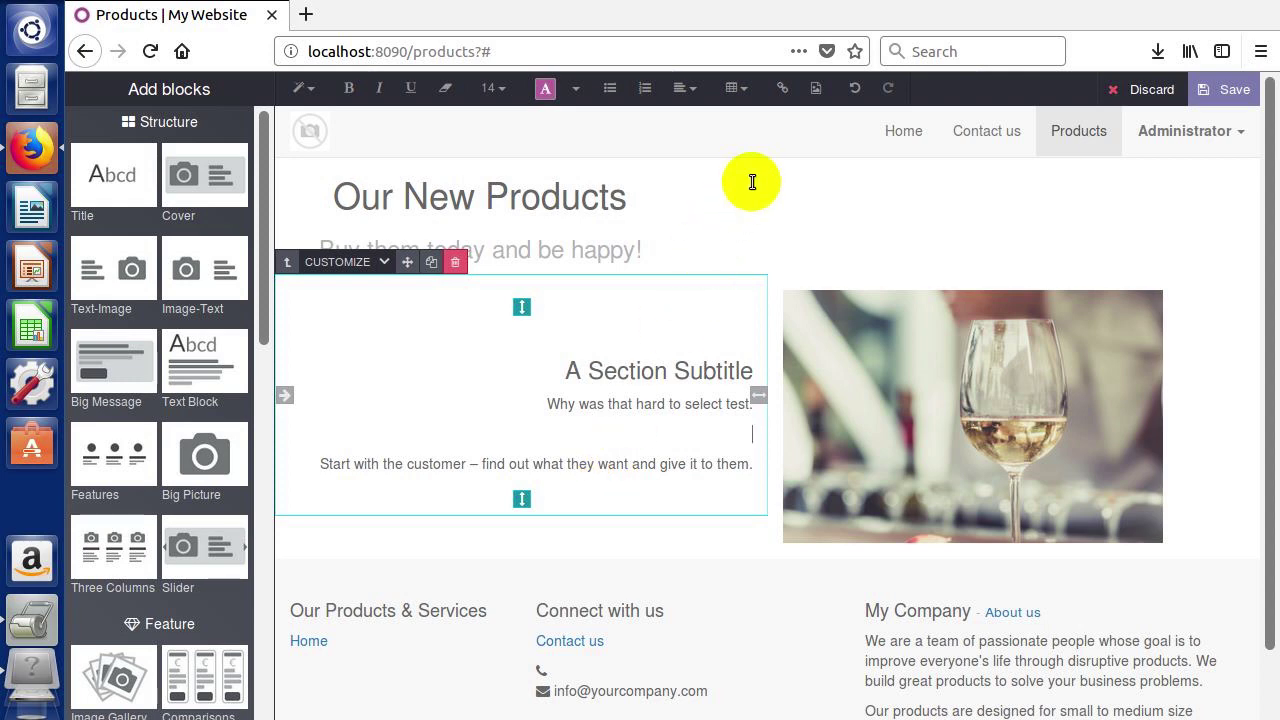
{"action": "left_click", "coordinate": [814, 90]}
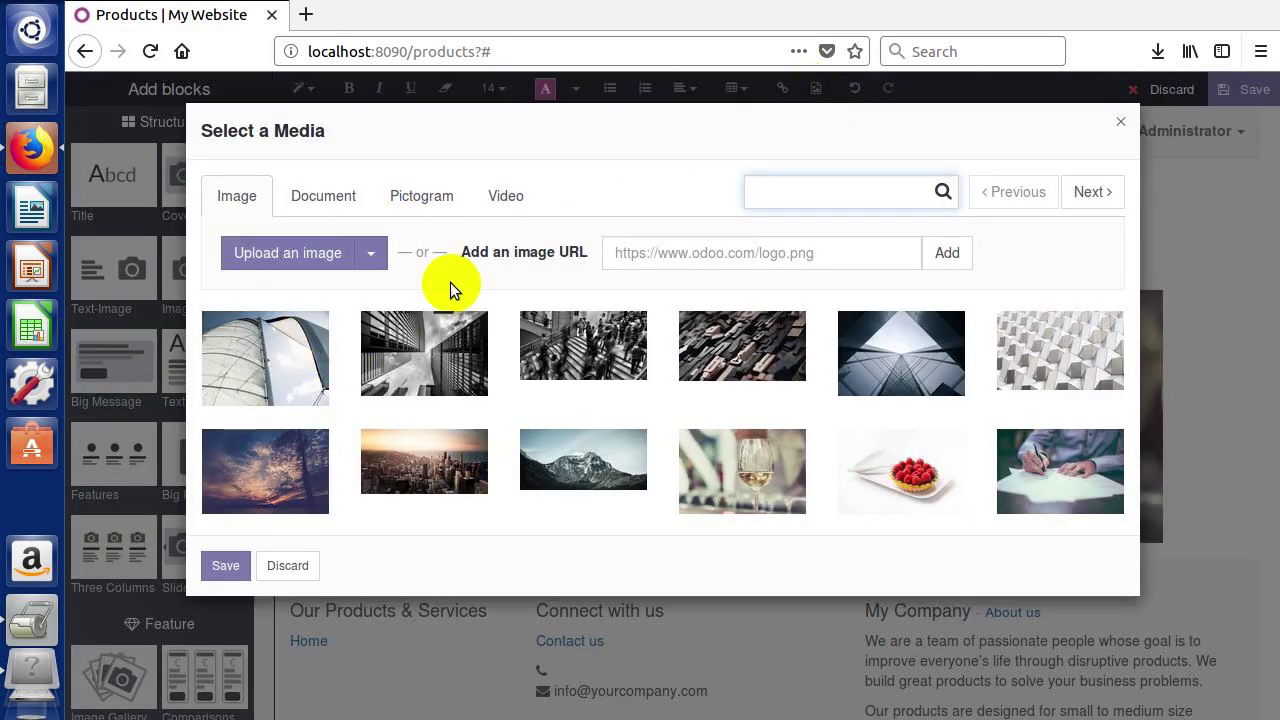
{"action": "left_click", "coordinate": [429, 198]}
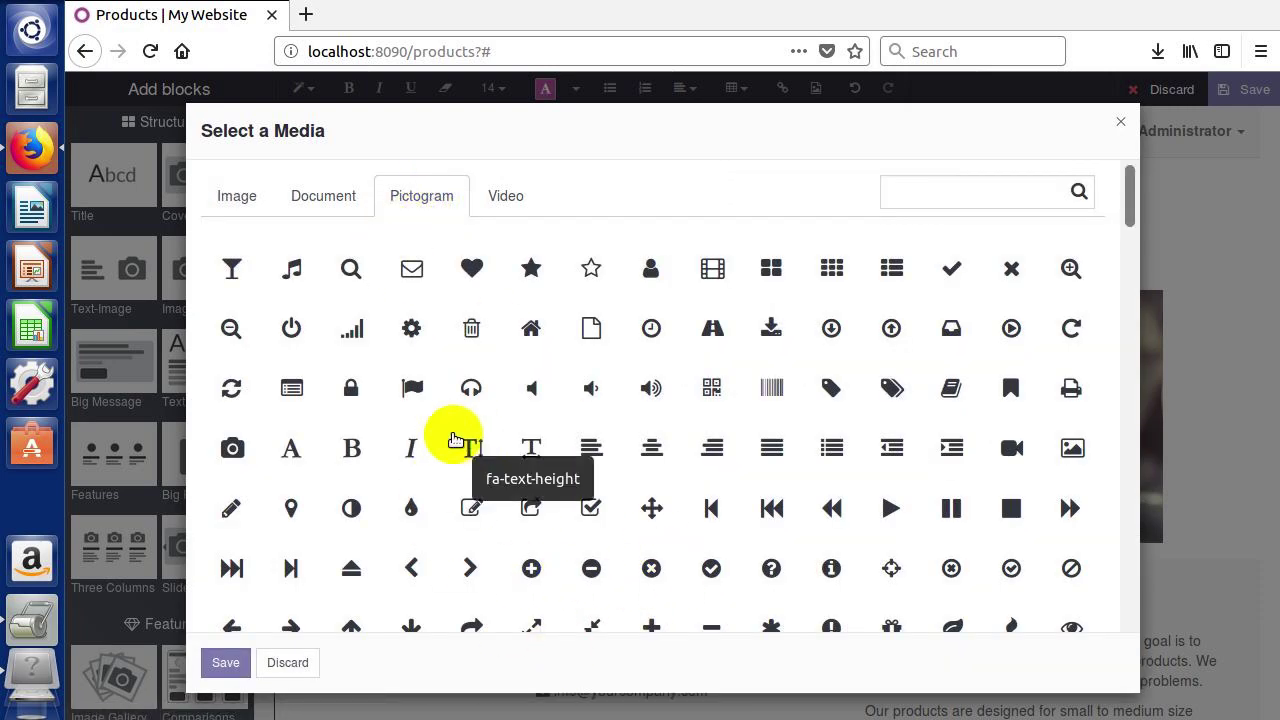
{"action": "left_click", "coordinate": [351, 334]}
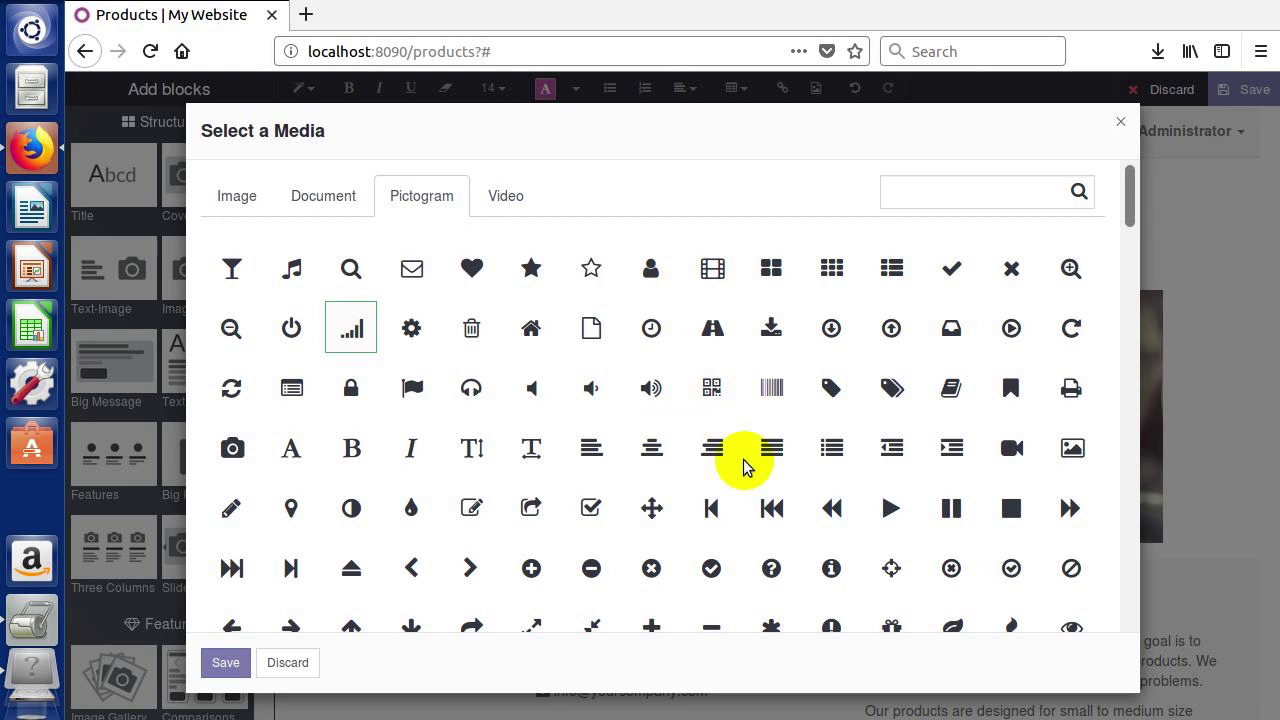
{"action": "left_click", "coordinate": [225, 662]}
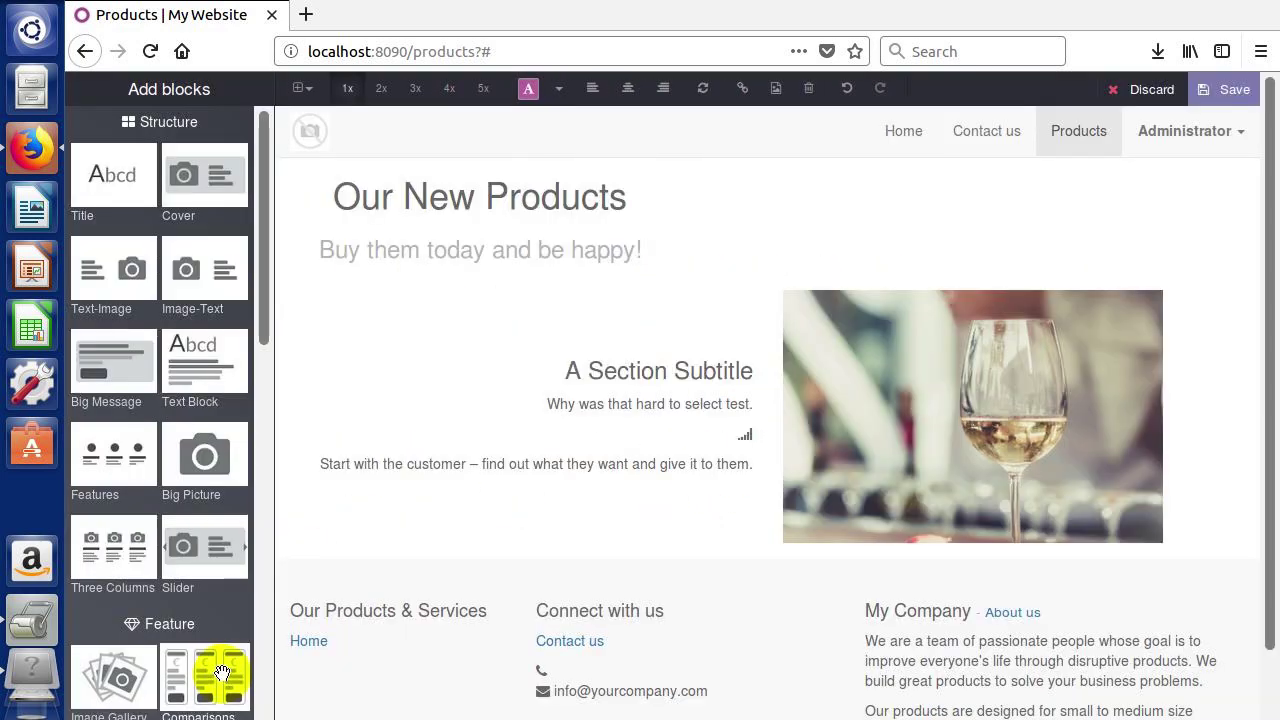
{"action": "left_click", "coordinate": [749, 432]}
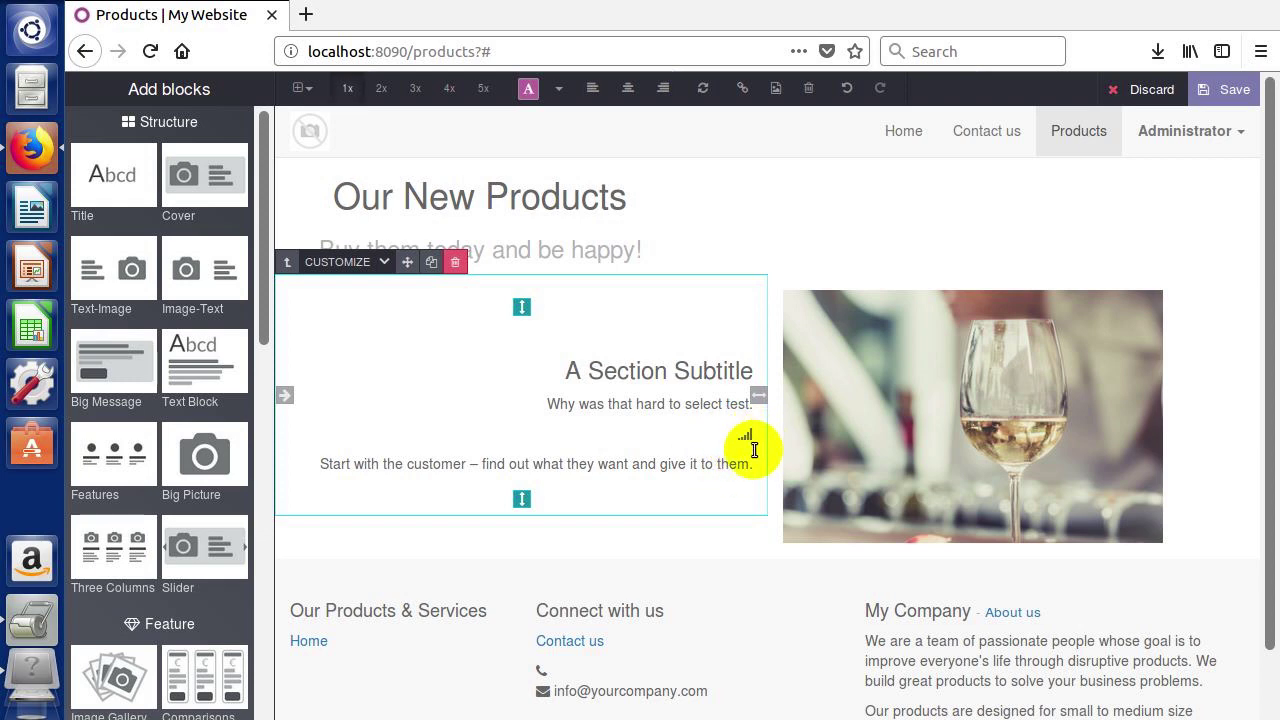
{"action": "triple_click", "coordinate": [472, 468]}
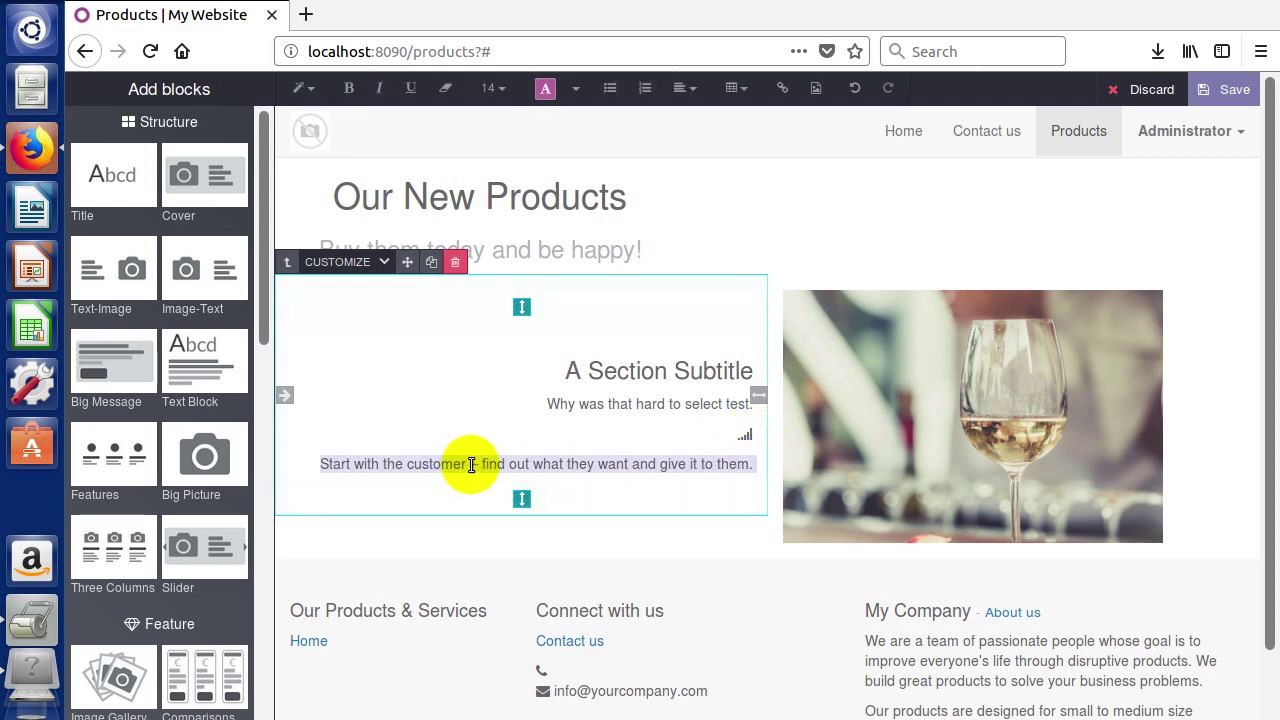
{"action": "left_click", "coordinate": [410, 452]}
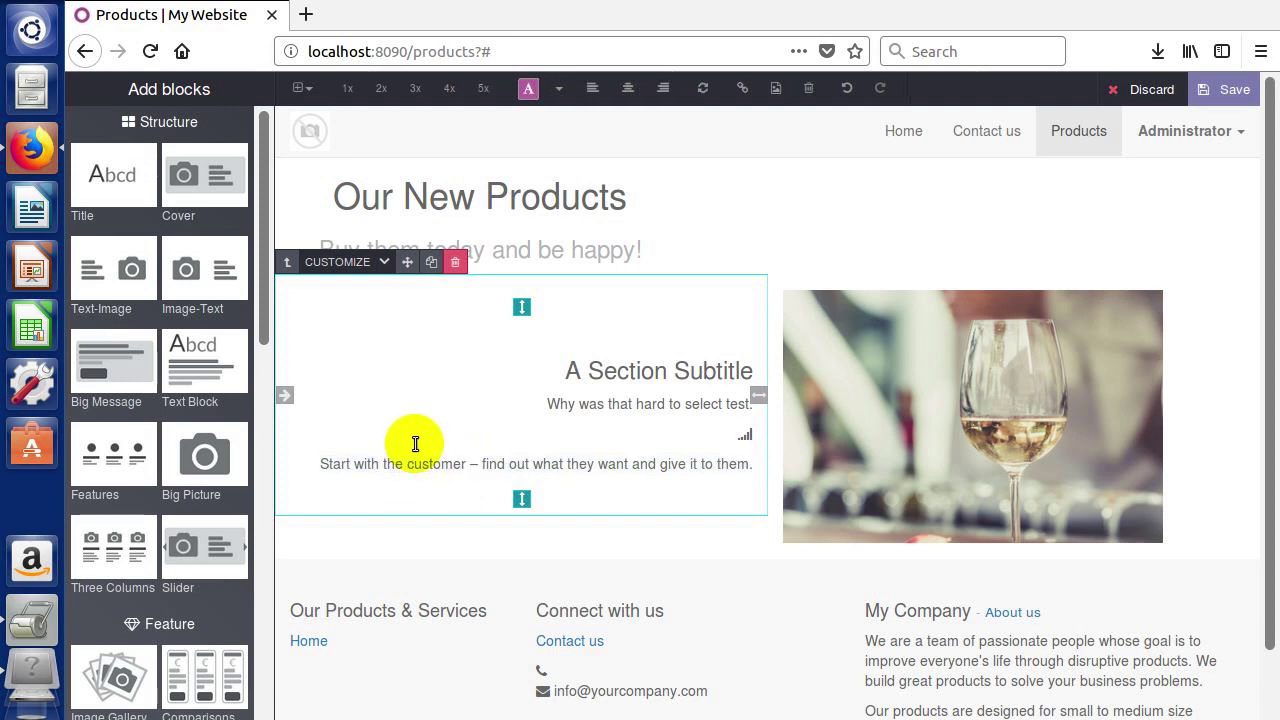
{"action": "triple_click", "coordinate": [440, 462]}
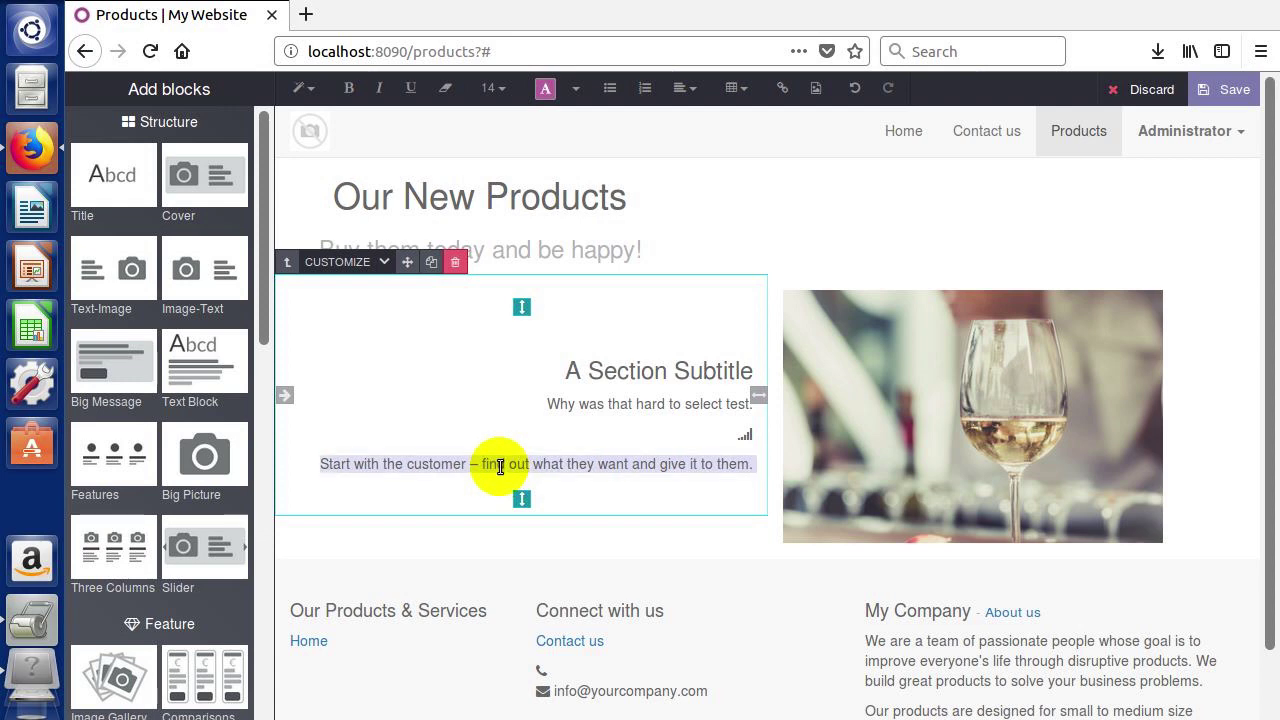
{"action": "left_click", "coordinate": [500, 467]}
{"action": "left_click", "coordinate": [500, 467]}
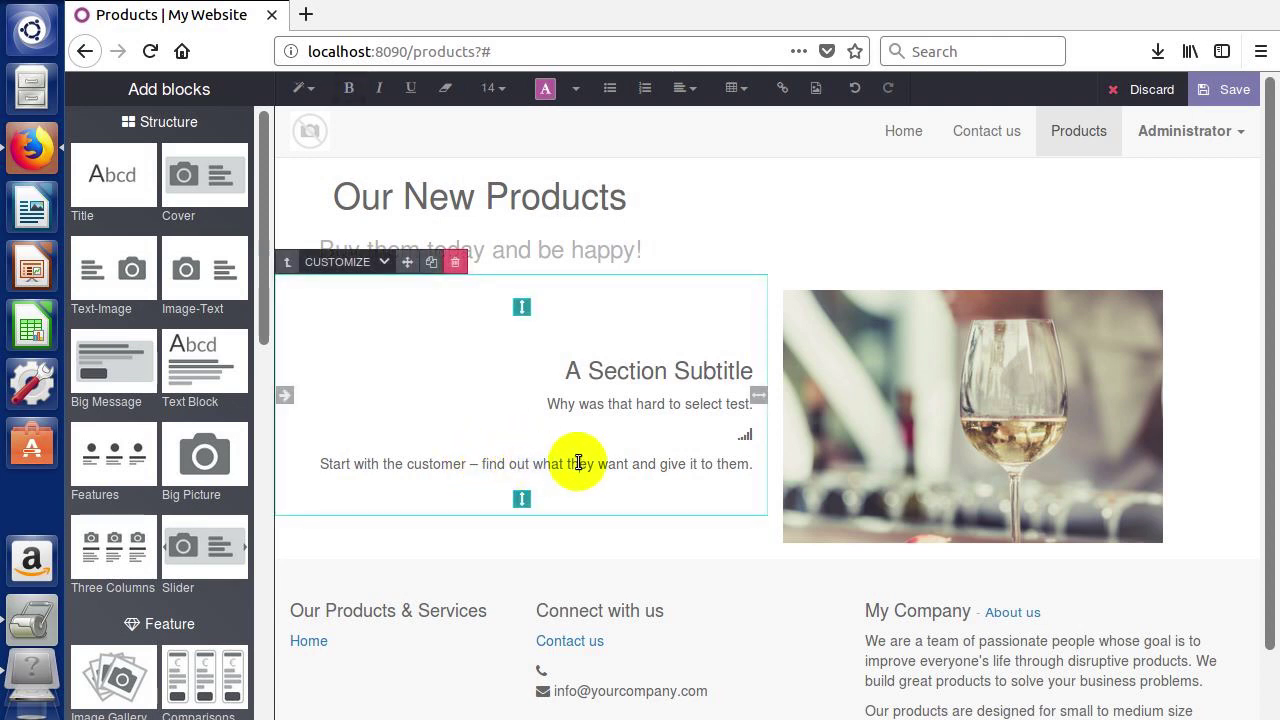
{"action": "left_click_drag", "start_coordinate": [506, 464], "coordinate": [591, 471]}
{"action": "left_click", "coordinate": [455, 463]}
{"action": "left_click_drag", "start_coordinate": [533, 465], "coordinate": [565, 467]}
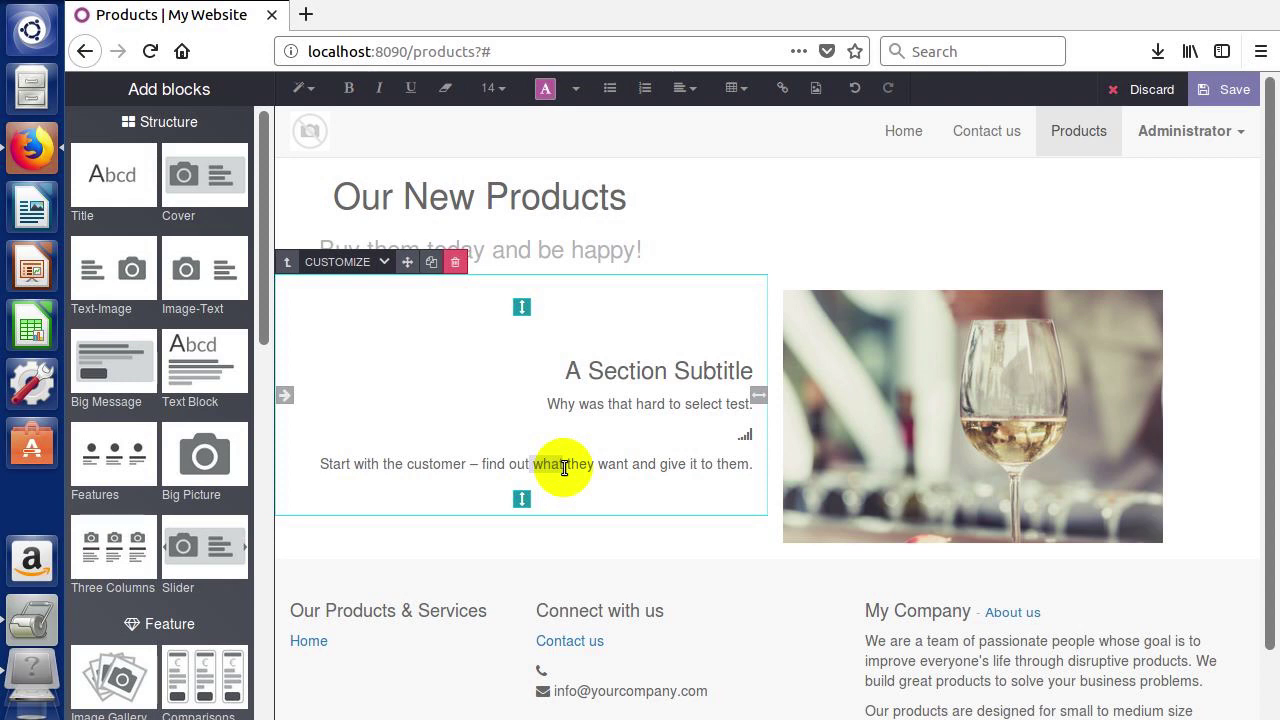
{"action": "left_click", "coordinate": [500, 464]}
{"action": "left_click_drag", "start_coordinate": [500, 464], "coordinate": [471, 464]}
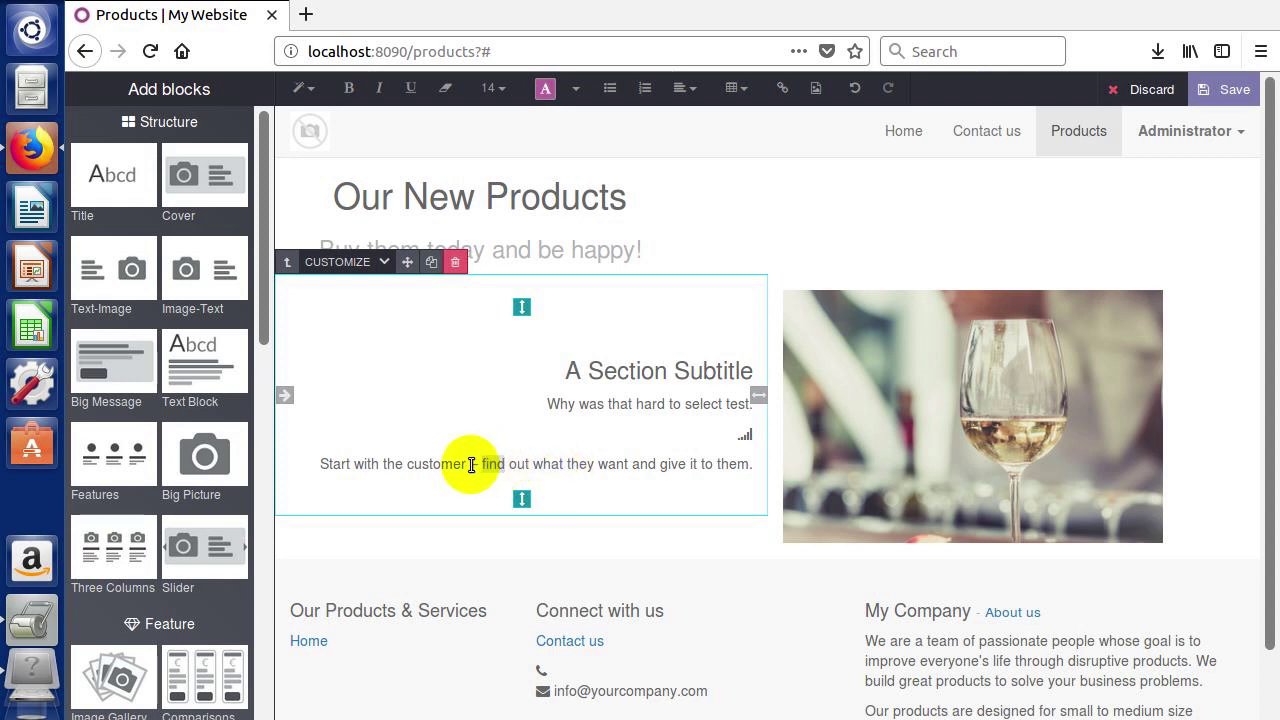
Insert the user pictogram after the word "customer" in the "Start with the customer" paragraph
{"action": "left_click", "coordinate": [471, 464]}
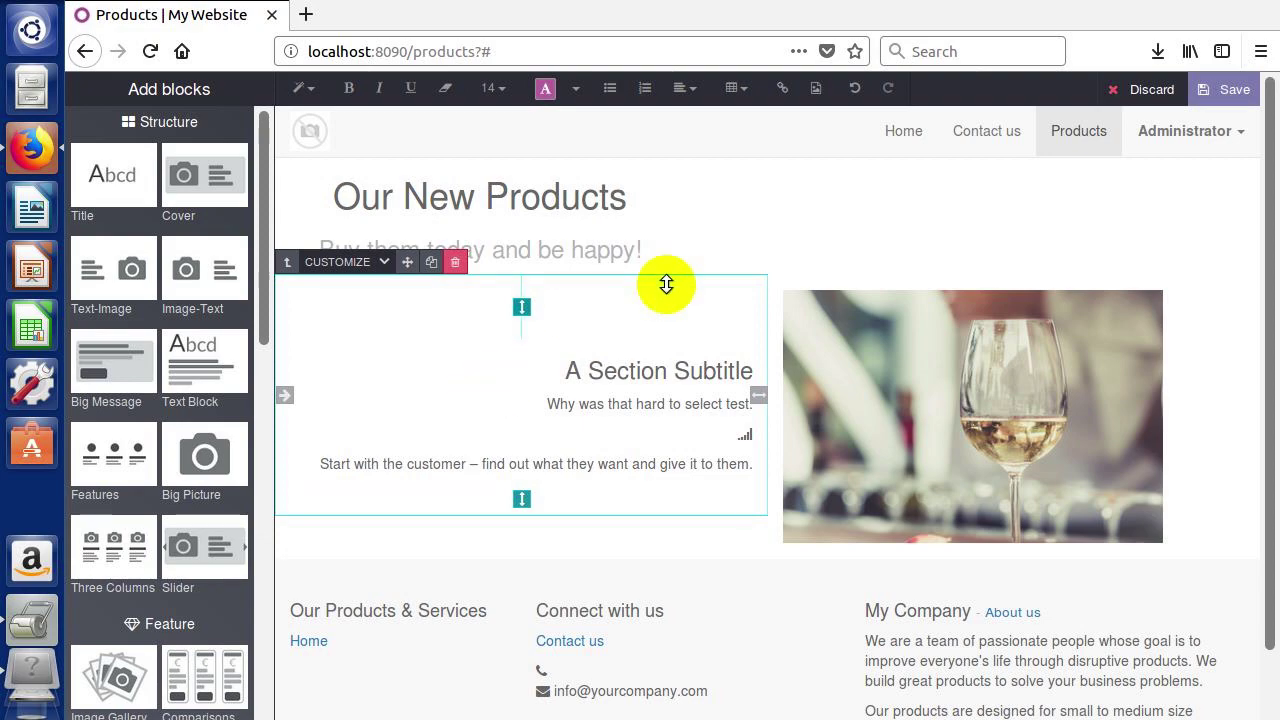
{"action": "left_click", "coordinate": [815, 90]}
{"action": "left_click", "coordinate": [430, 200]}
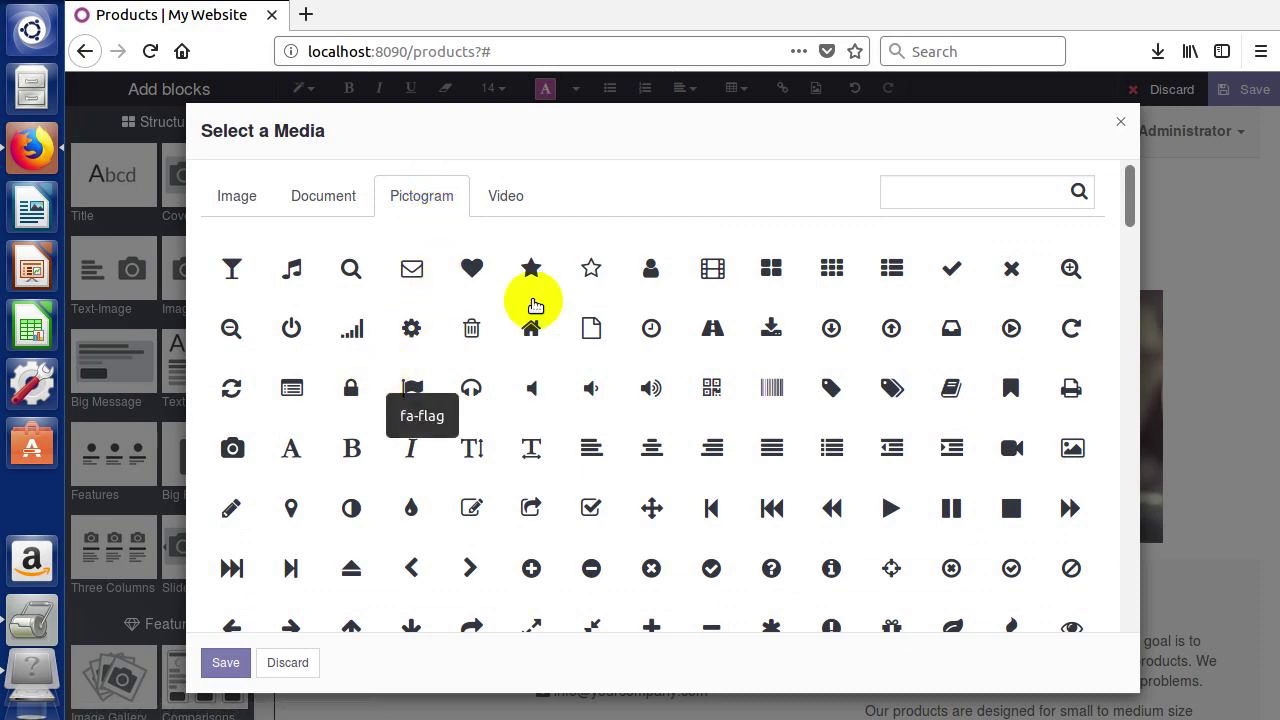
{"action": "left_click", "coordinate": [650, 268]}
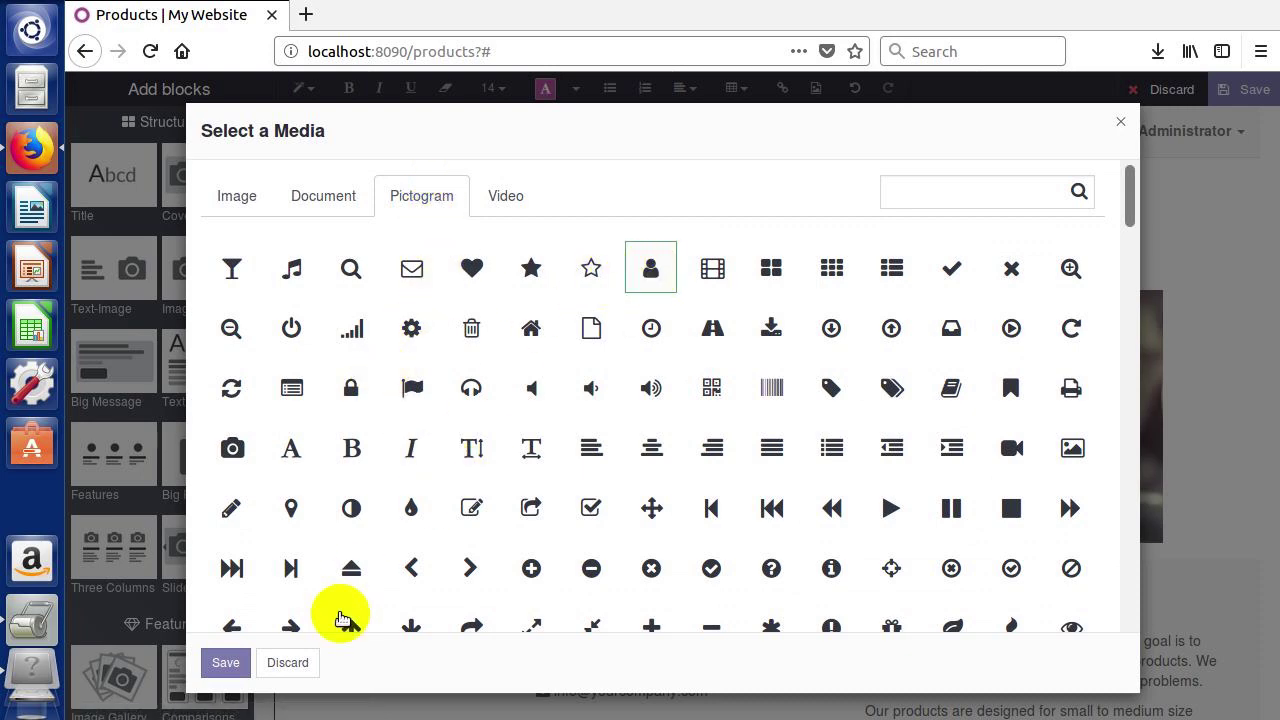
{"action": "left_click", "coordinate": [225, 662]}
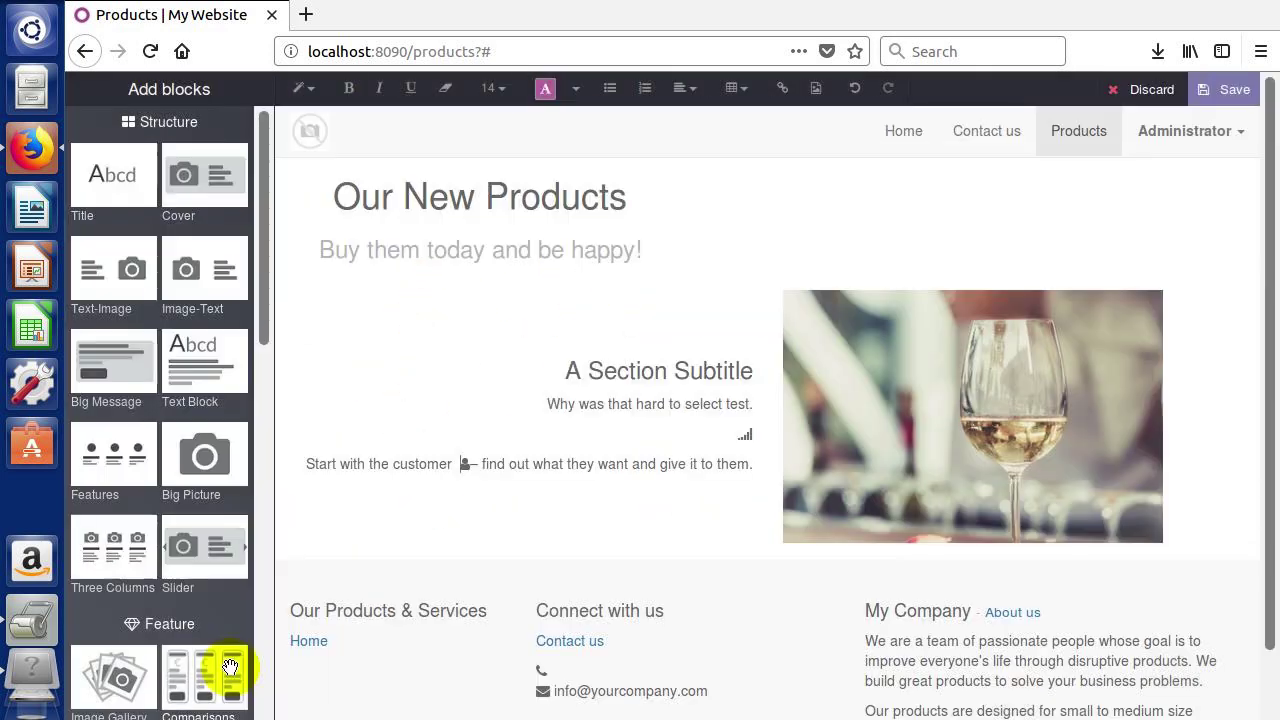
{"action": "left_click", "coordinate": [490, 466]}
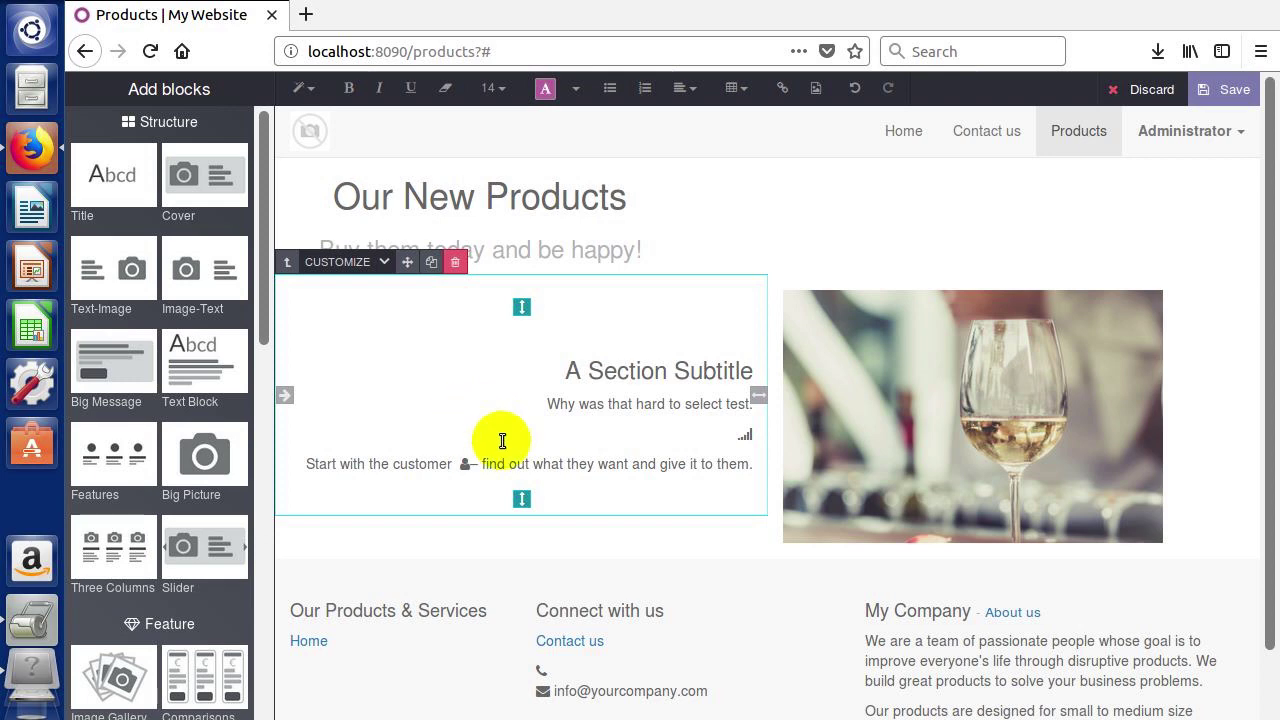
{"action": "left_click", "coordinate": [463, 463]}
{"action": "left_click_drag", "start_coordinate": [624, 463], "coordinate": [540, 464]}
{"action": "double_click", "coordinate": [540, 464]}
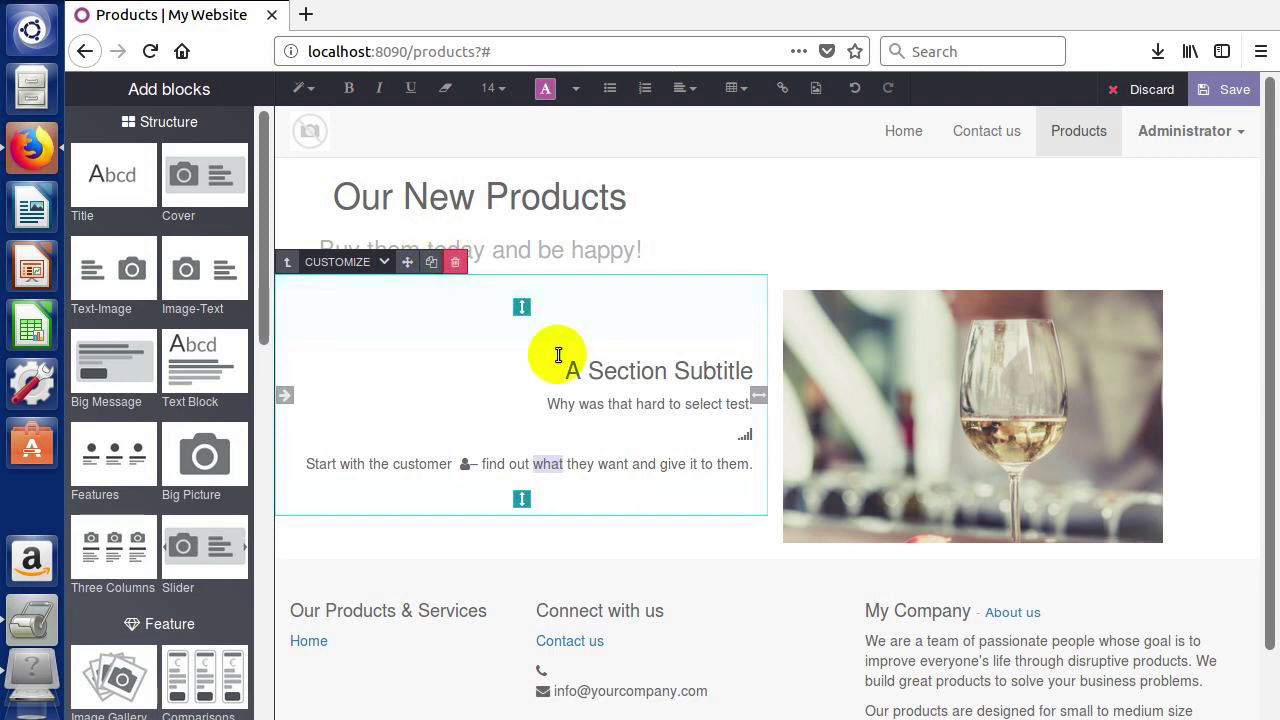
Try the Header 4 style on the "A Section Subtitle" heading and set it back to Header 3
{"action": "left_click_drag", "start_coordinate": [567, 371], "coordinate": [765, 372]}
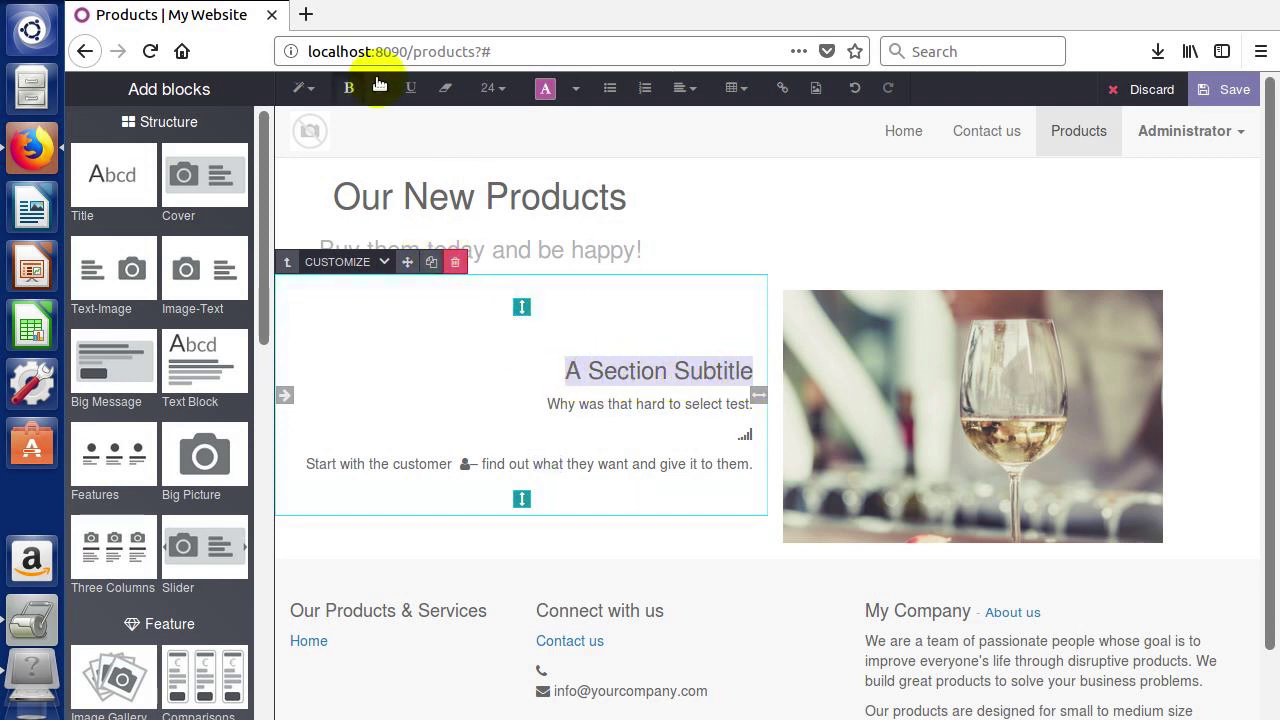
{"action": "left_click", "coordinate": [305, 89]}
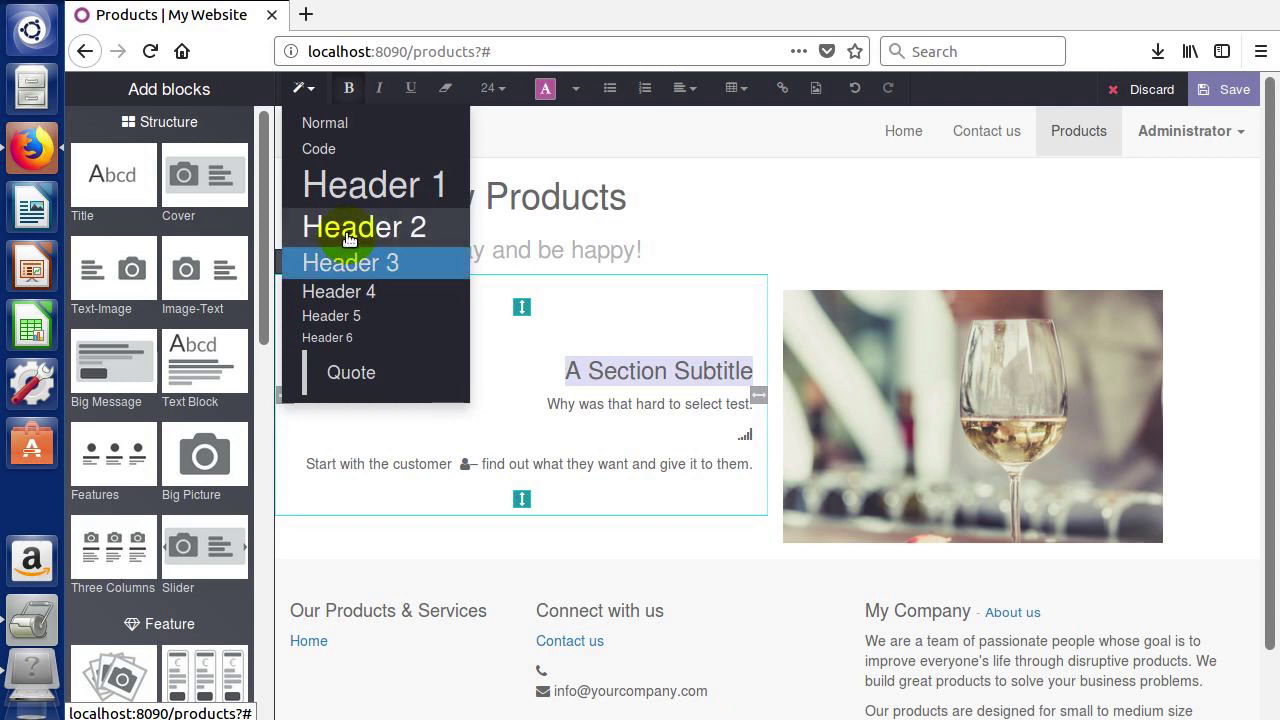
{"action": "left_click", "coordinate": [349, 294]}
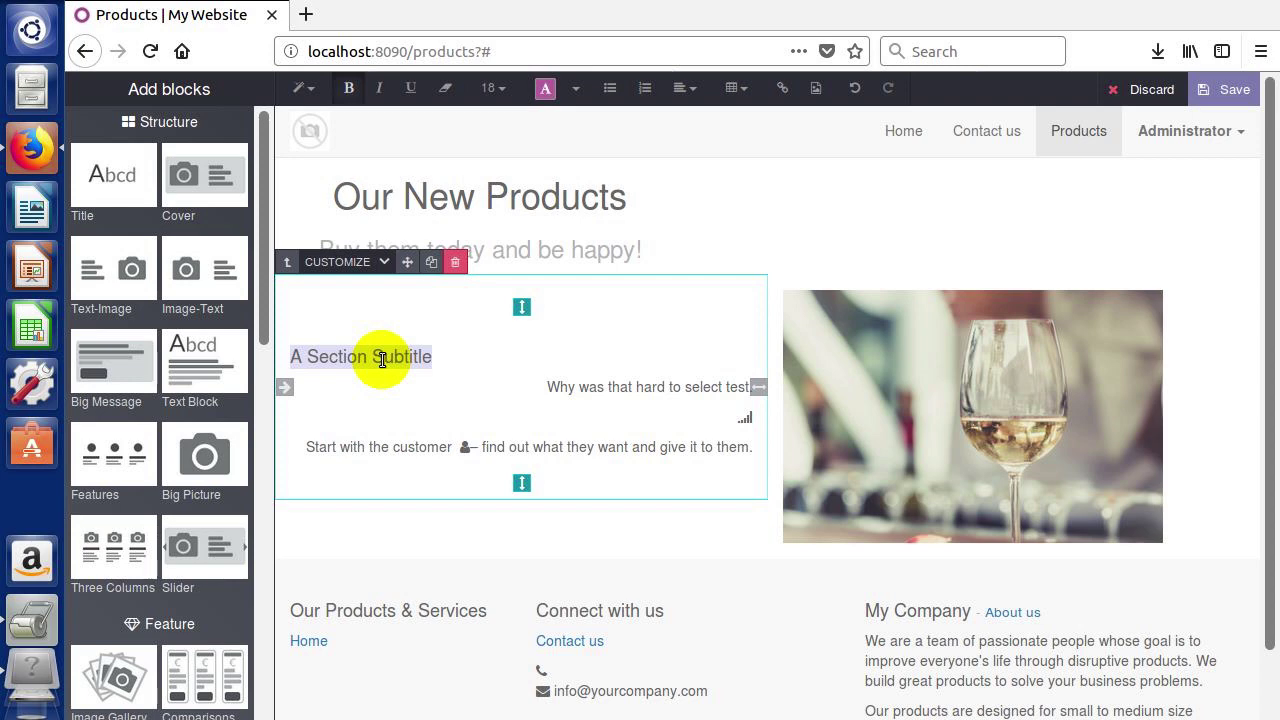
{"action": "left_click", "coordinate": [300, 88]}
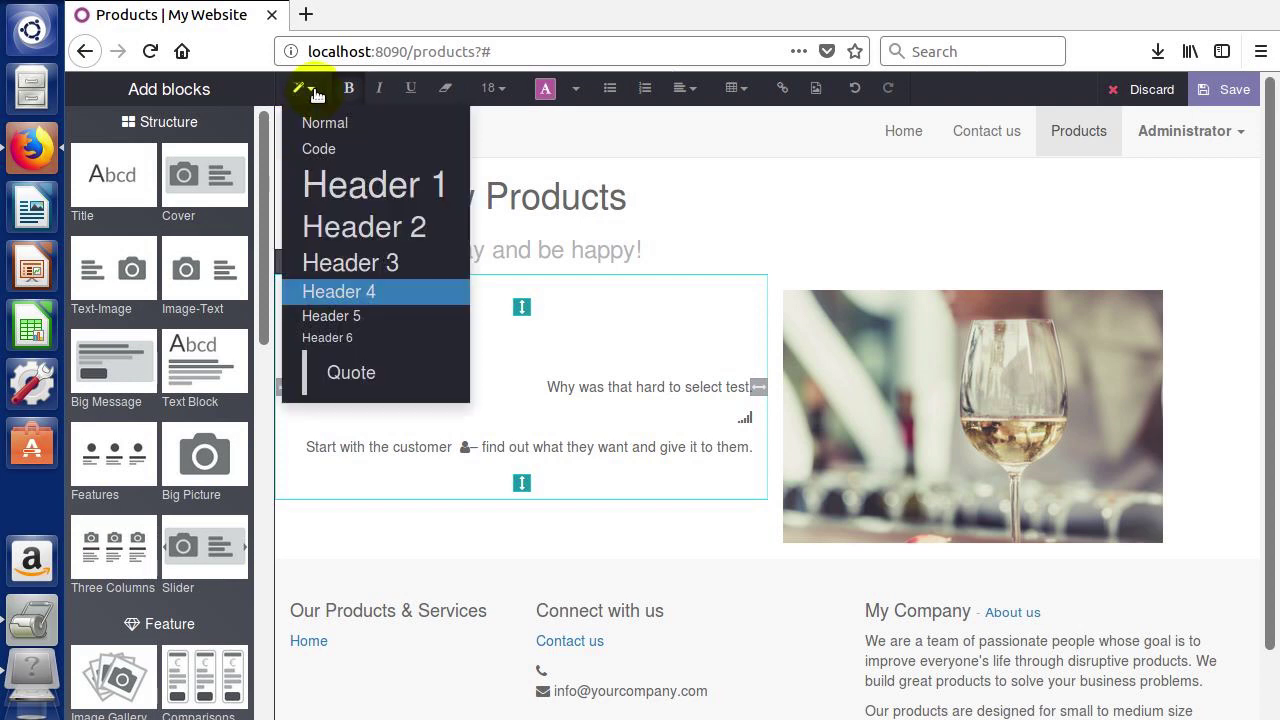
{"action": "left_click", "coordinate": [330, 264]}
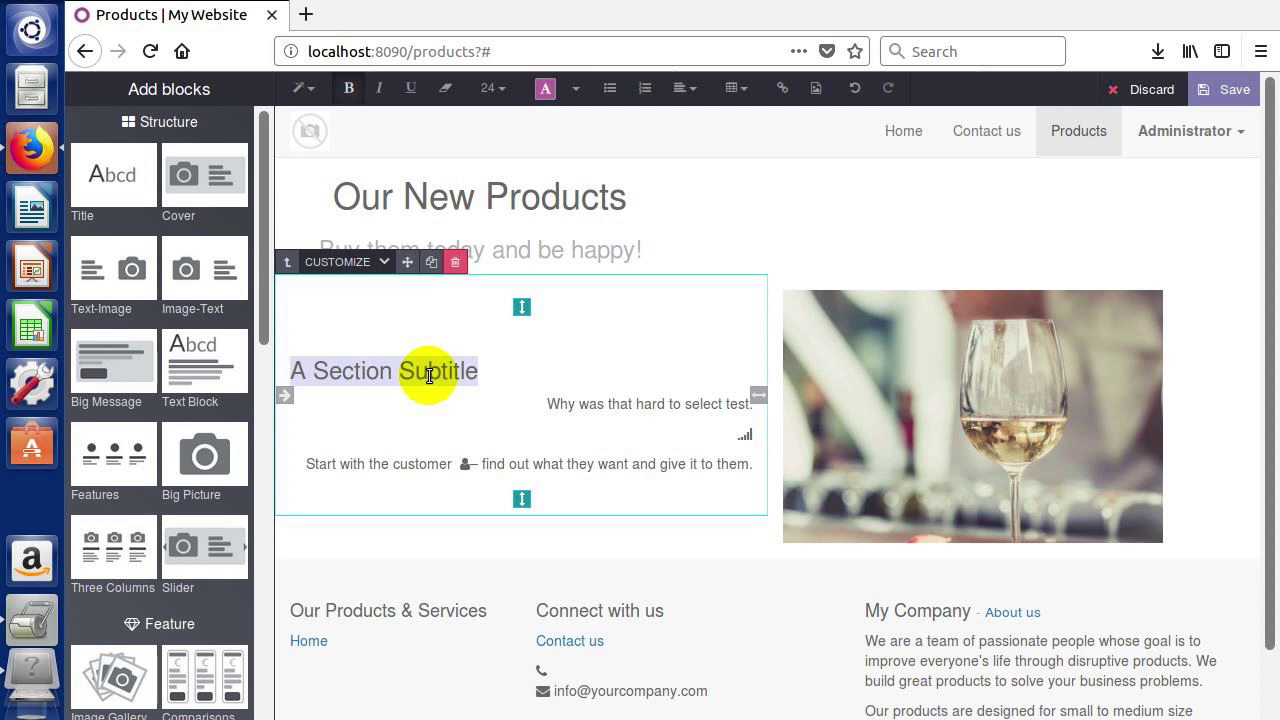
{"action": "left_click", "coordinate": [303, 88]}
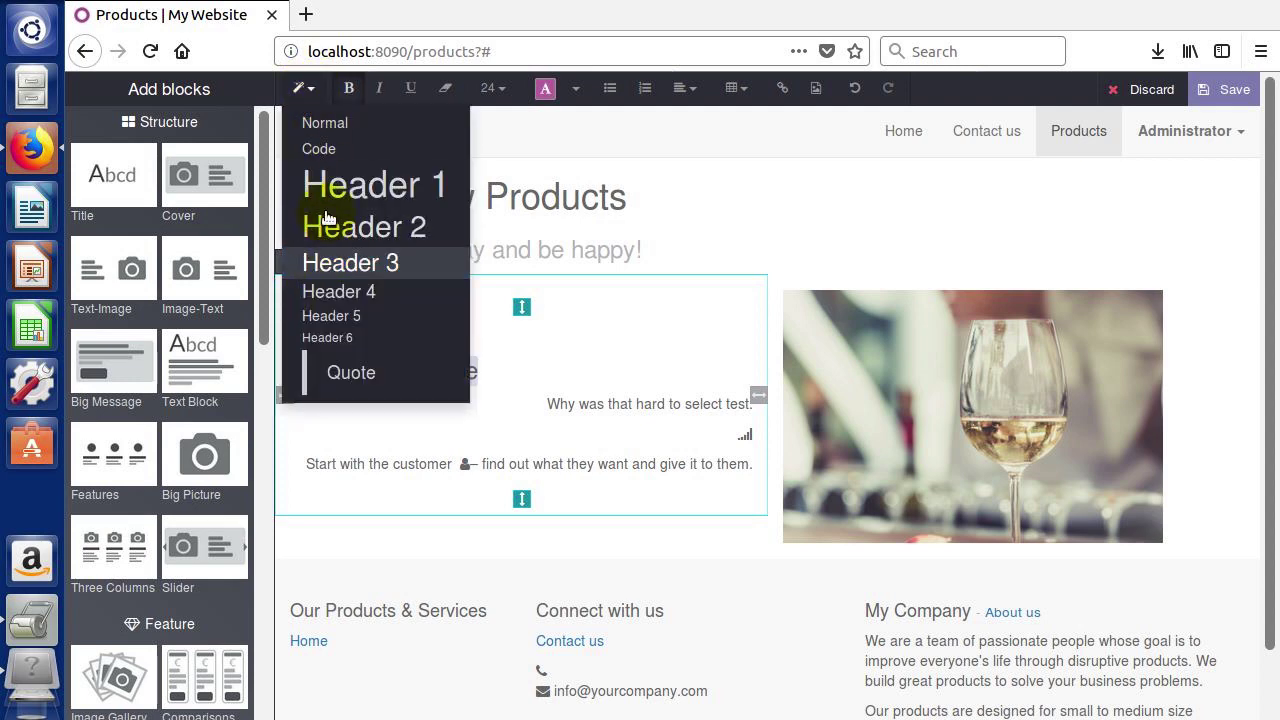
{"action": "left_click", "coordinate": [507, 373]}
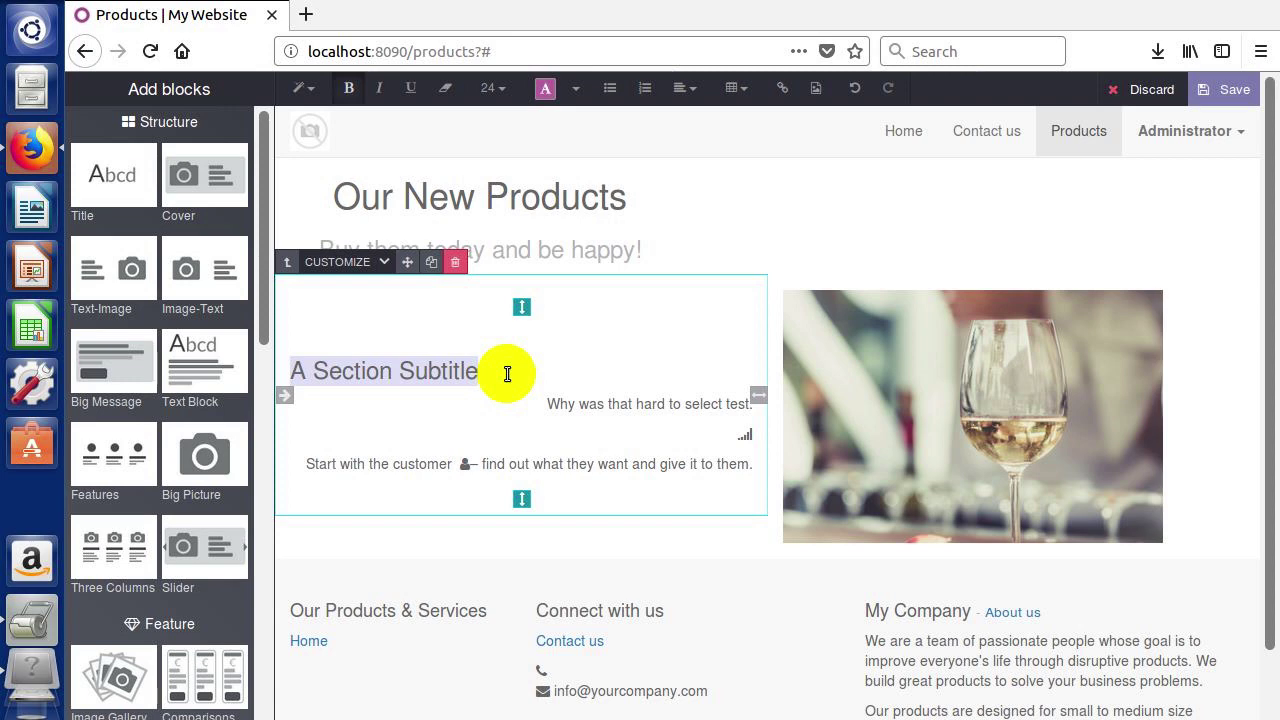
{"action": "left_click", "coordinate": [485, 372]}
{"action": "left_click_drag", "start_coordinate": [320, 371], "coordinate": [300, 365]}
{"action": "left_click", "coordinate": [472, 386]}
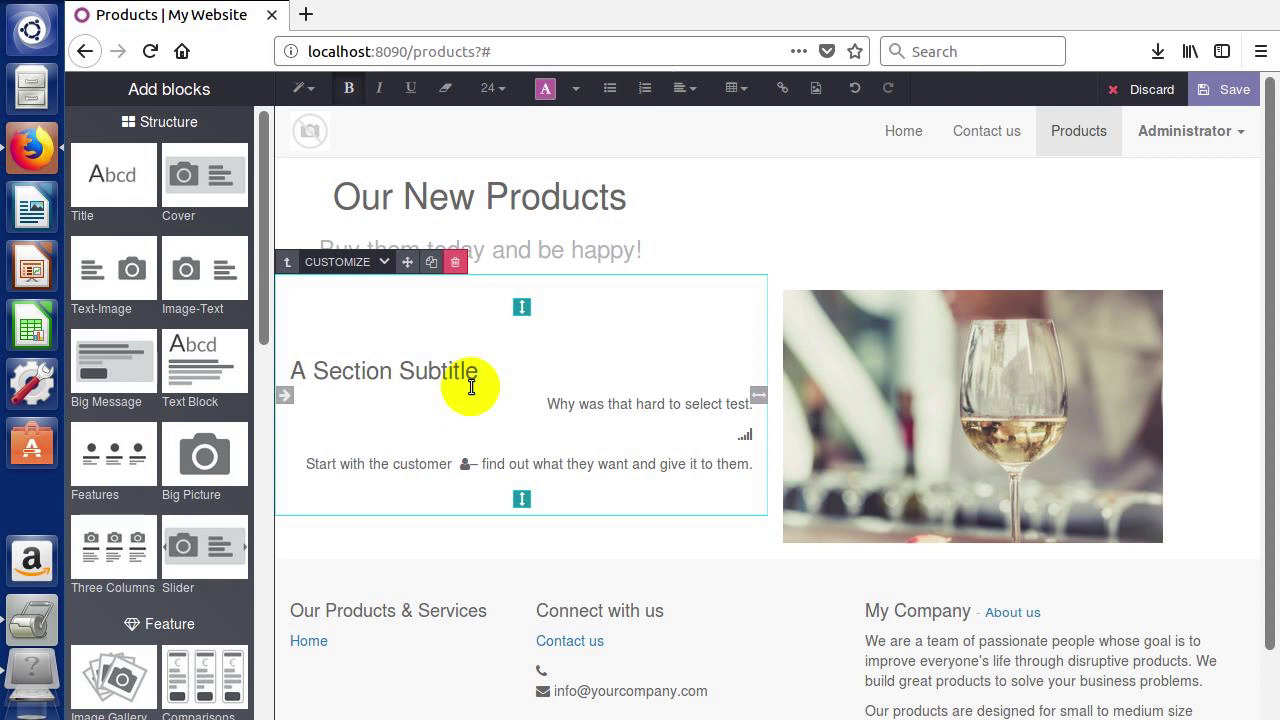
{"action": "left_click", "coordinate": [469, 370]}
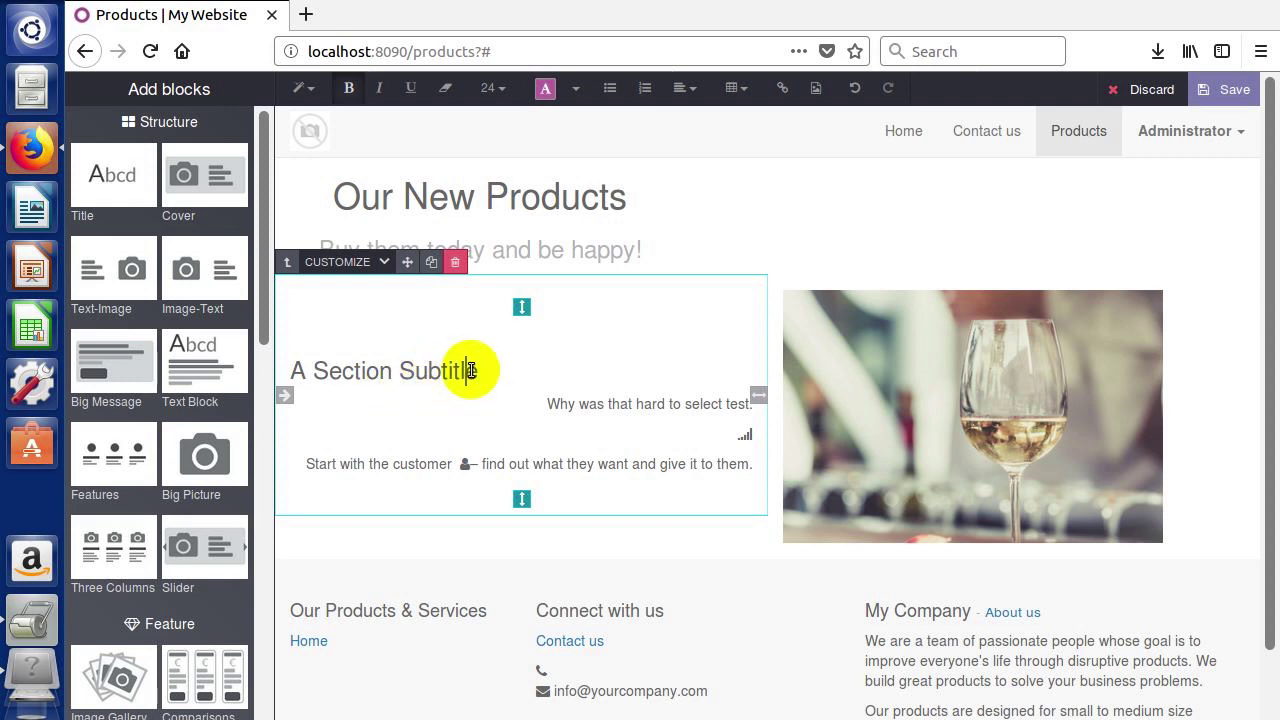
{"action": "left_click_drag", "start_coordinate": [470, 370], "coordinate": [292, 368]}
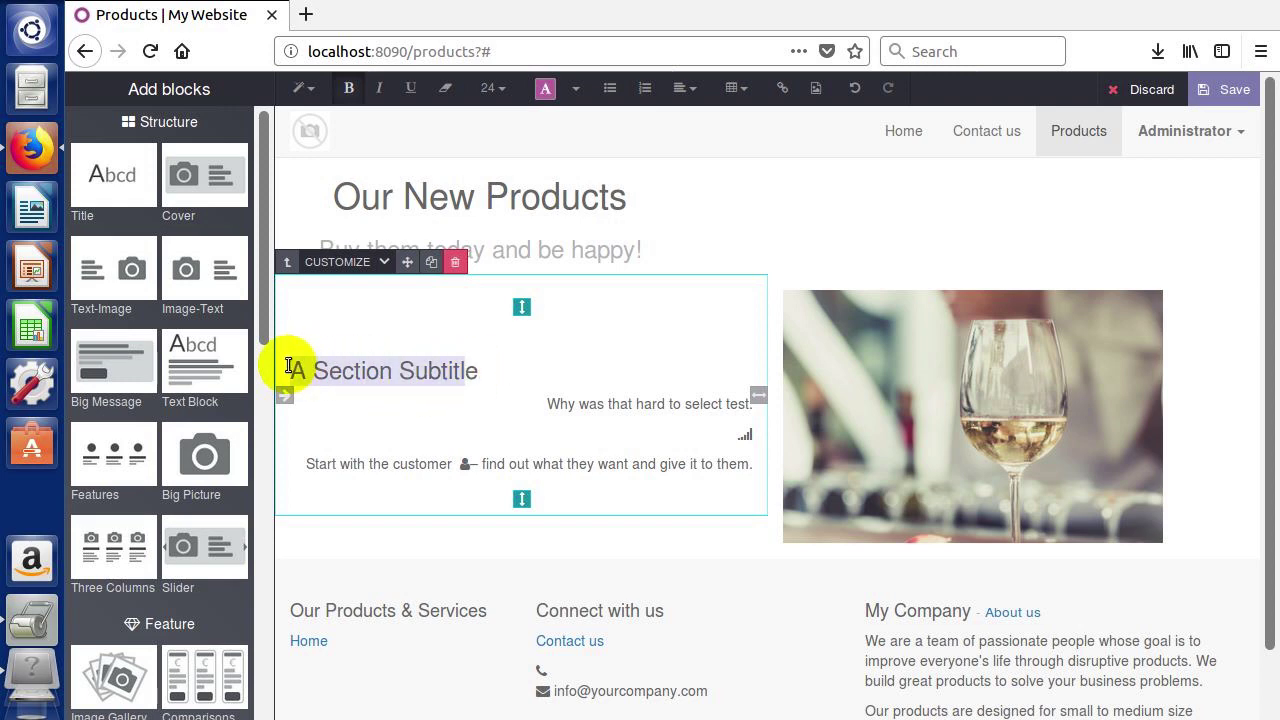
{"action": "left_click", "coordinate": [300, 90]}
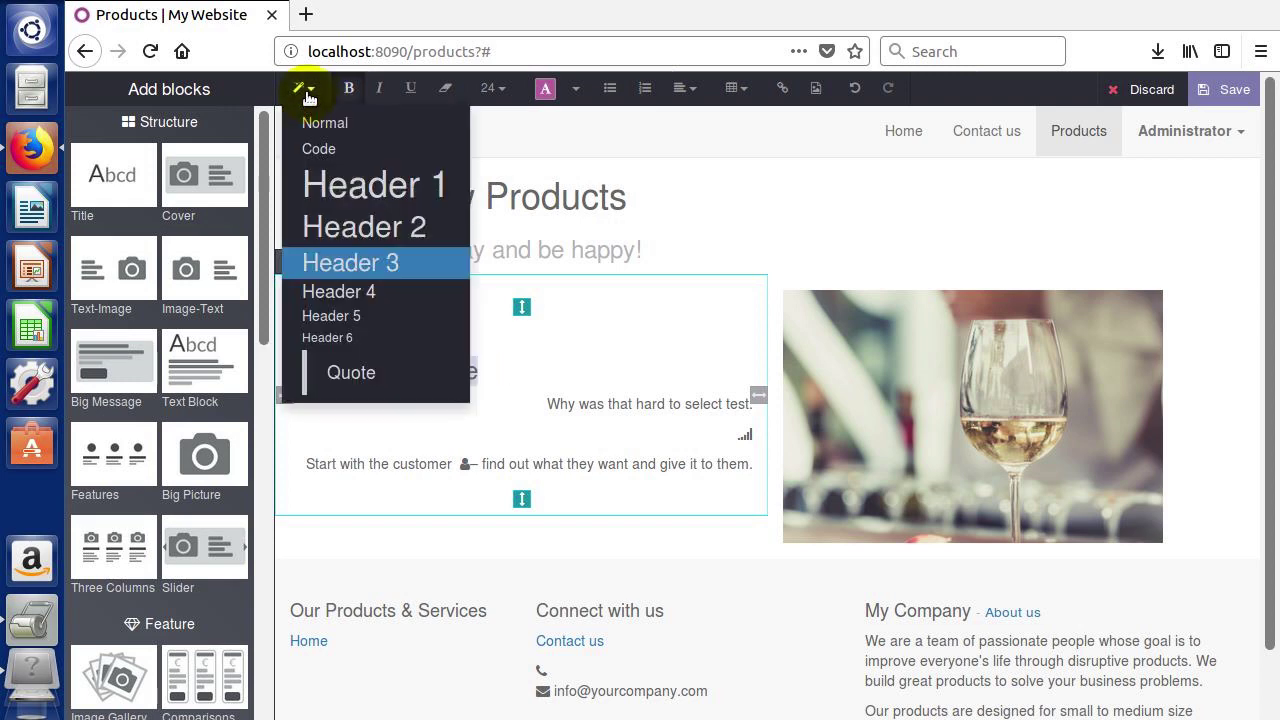
{"action": "left_click", "coordinate": [518, 388]}
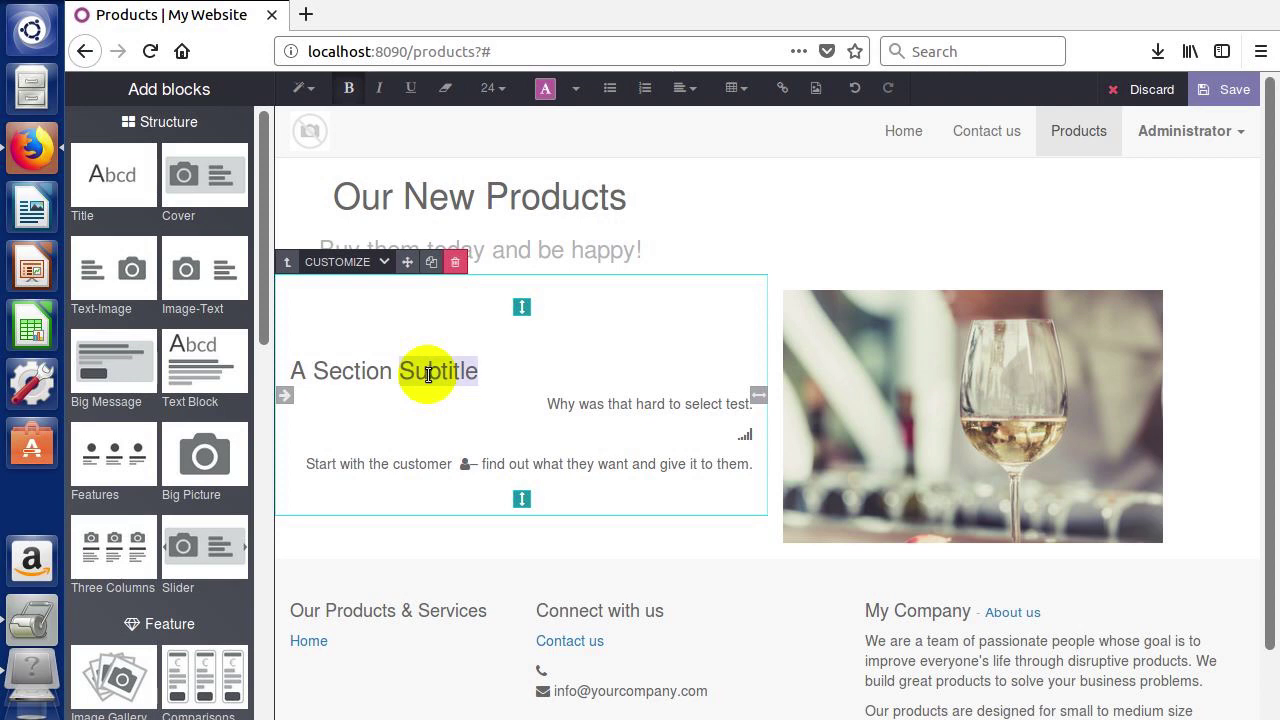
{"action": "triple_click", "coordinate": [422, 372]}
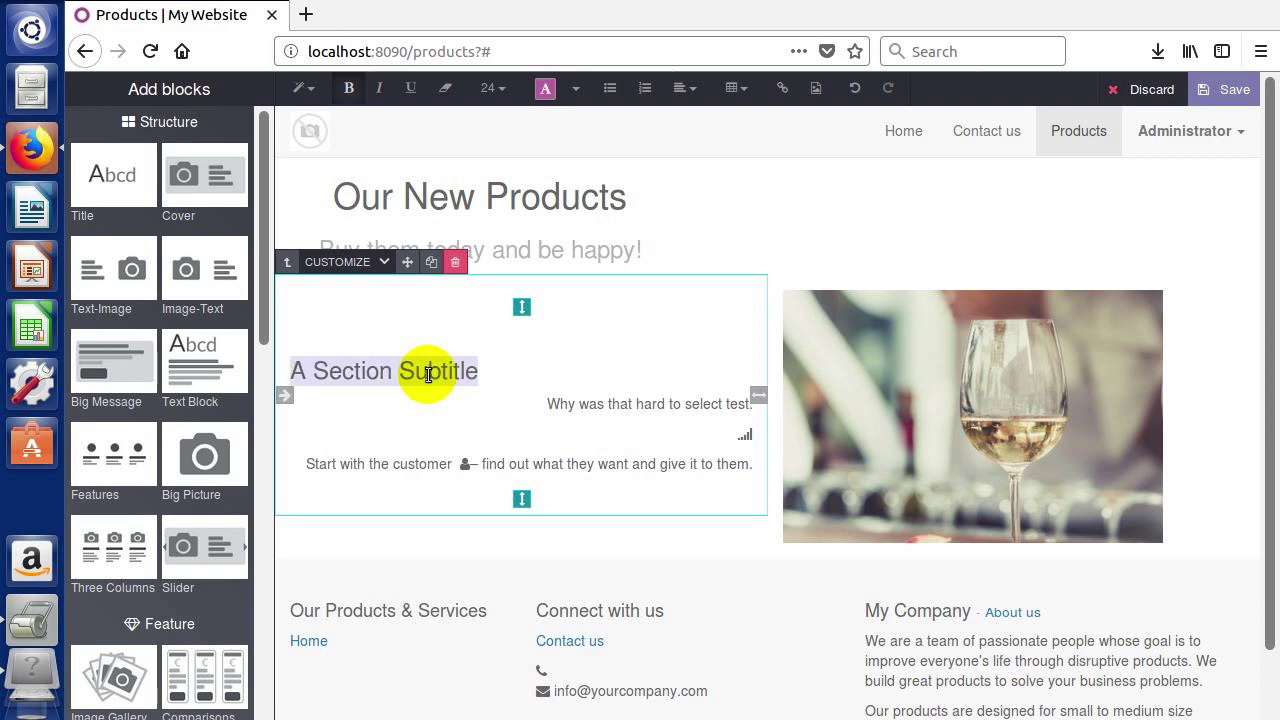
In the first line under the section subtitle, make the word "Why" bold and the word "was" italic
{"action": "double_click", "coordinate": [561, 404]}
{"action": "left_click", "coordinate": [349, 88]}
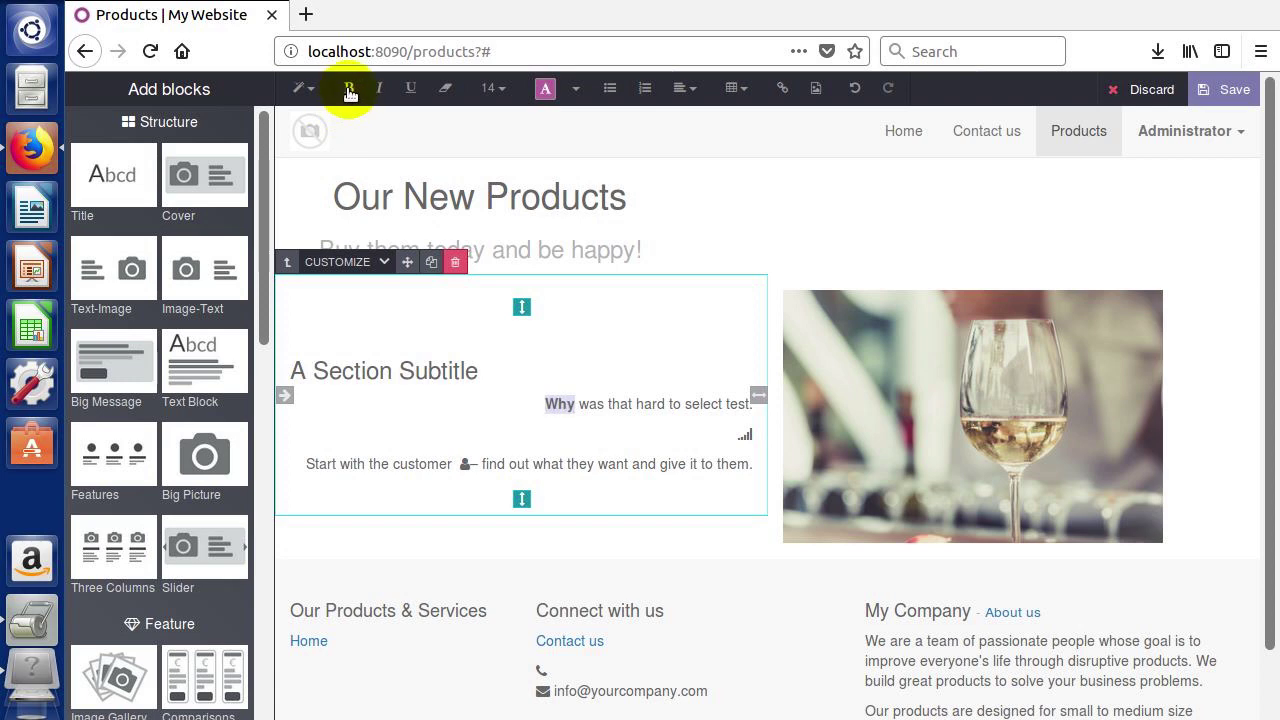
{"action": "left_click", "coordinate": [631, 432]}
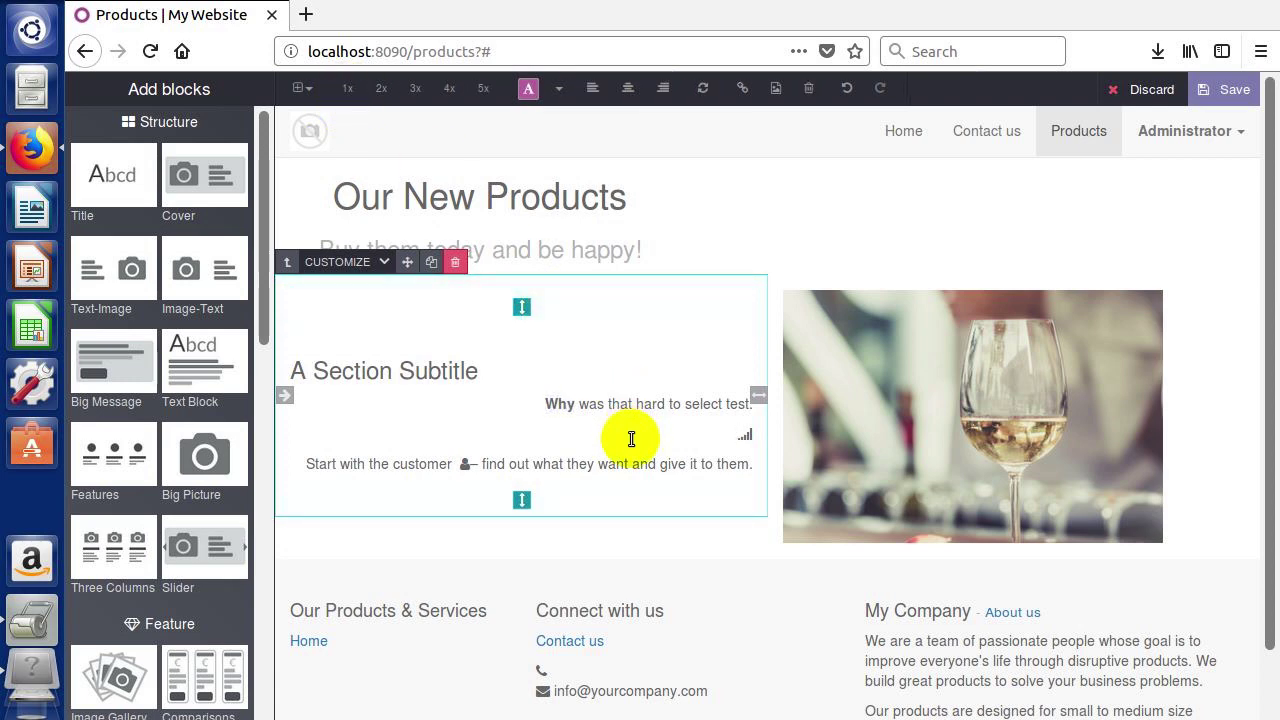
{"action": "left_click", "coordinate": [592, 401]}
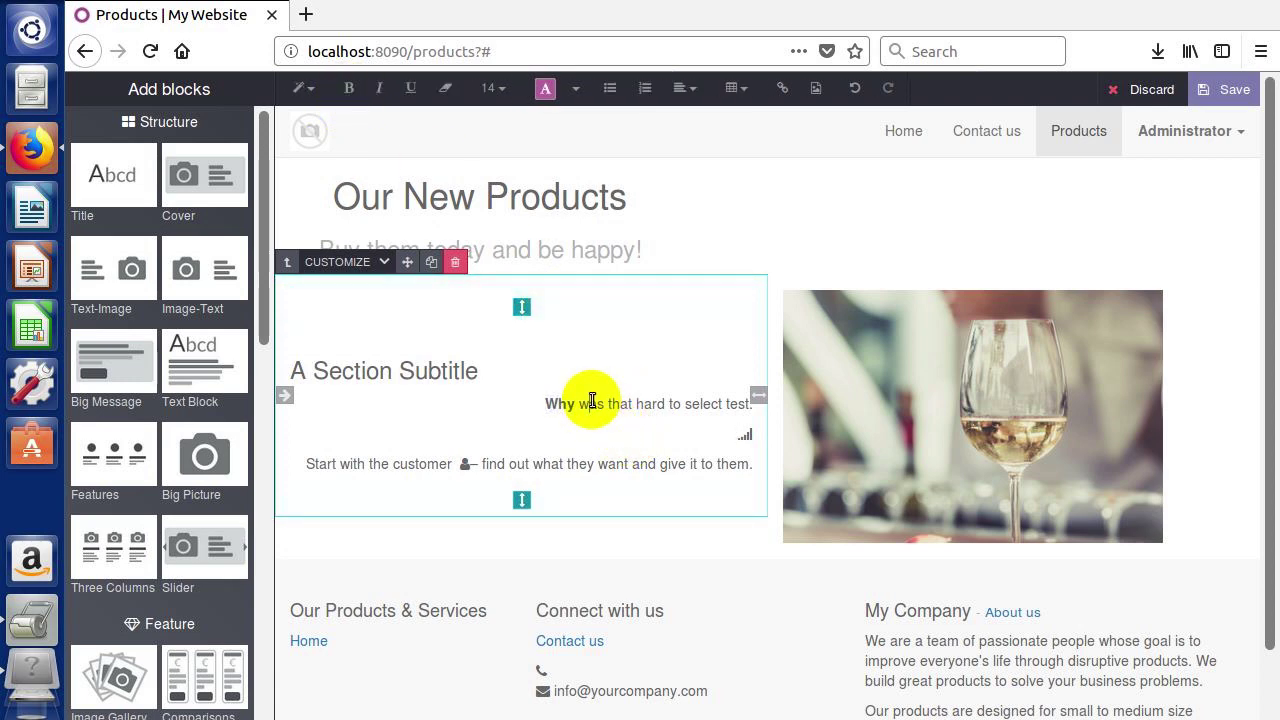
{"action": "double_click", "coordinate": [592, 403]}
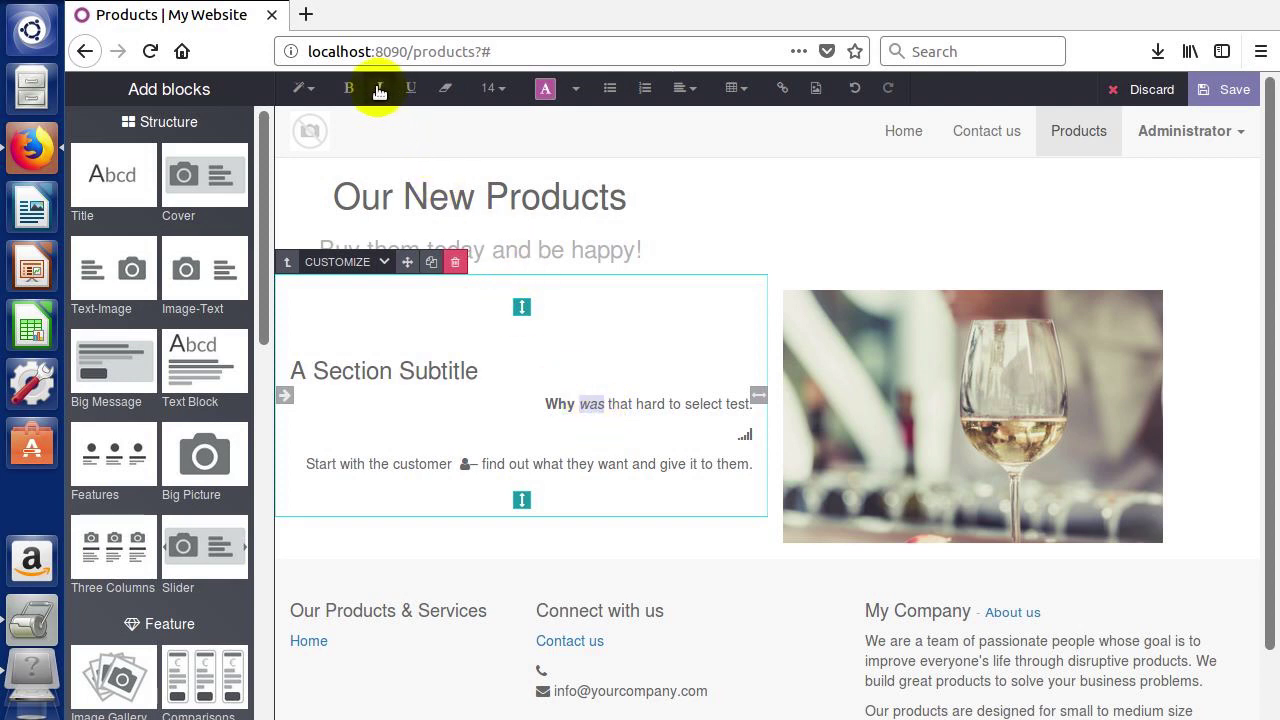
Underline the word "that" in the line under the section subtitle and set its font size to 36
{"action": "double_click", "coordinate": [620, 404]}
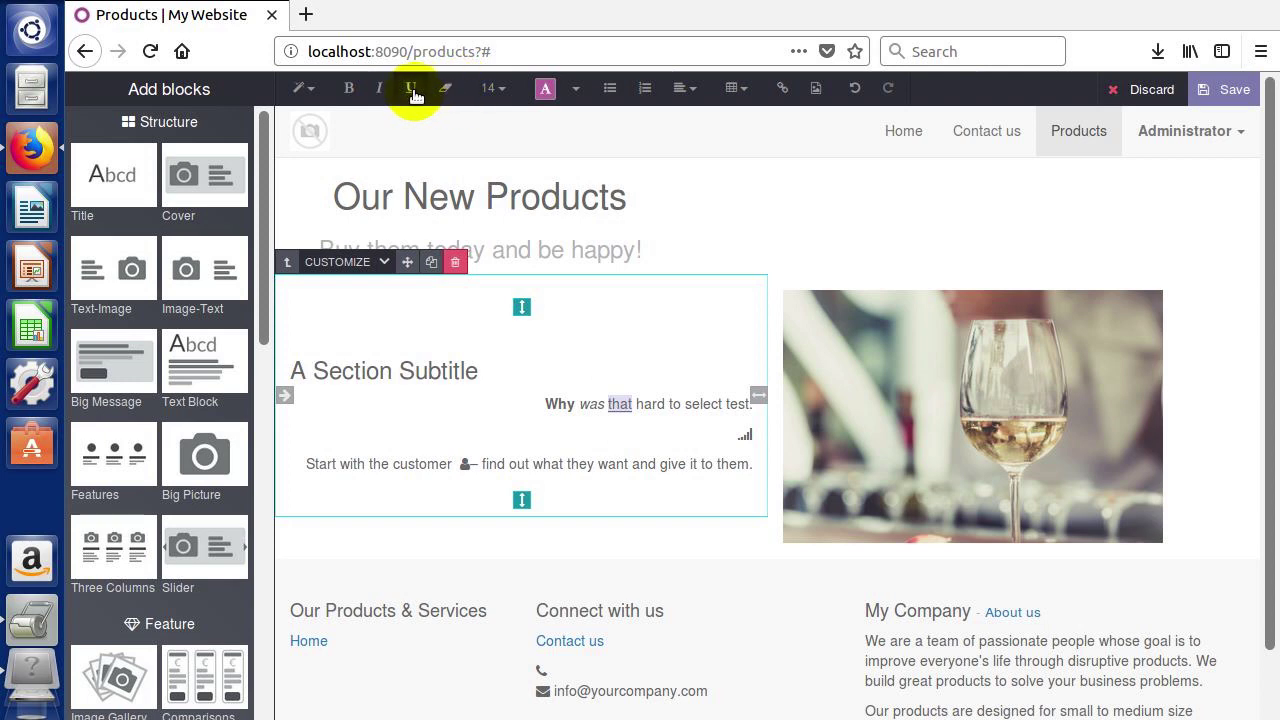
{"action": "left_click", "coordinate": [505, 90]}
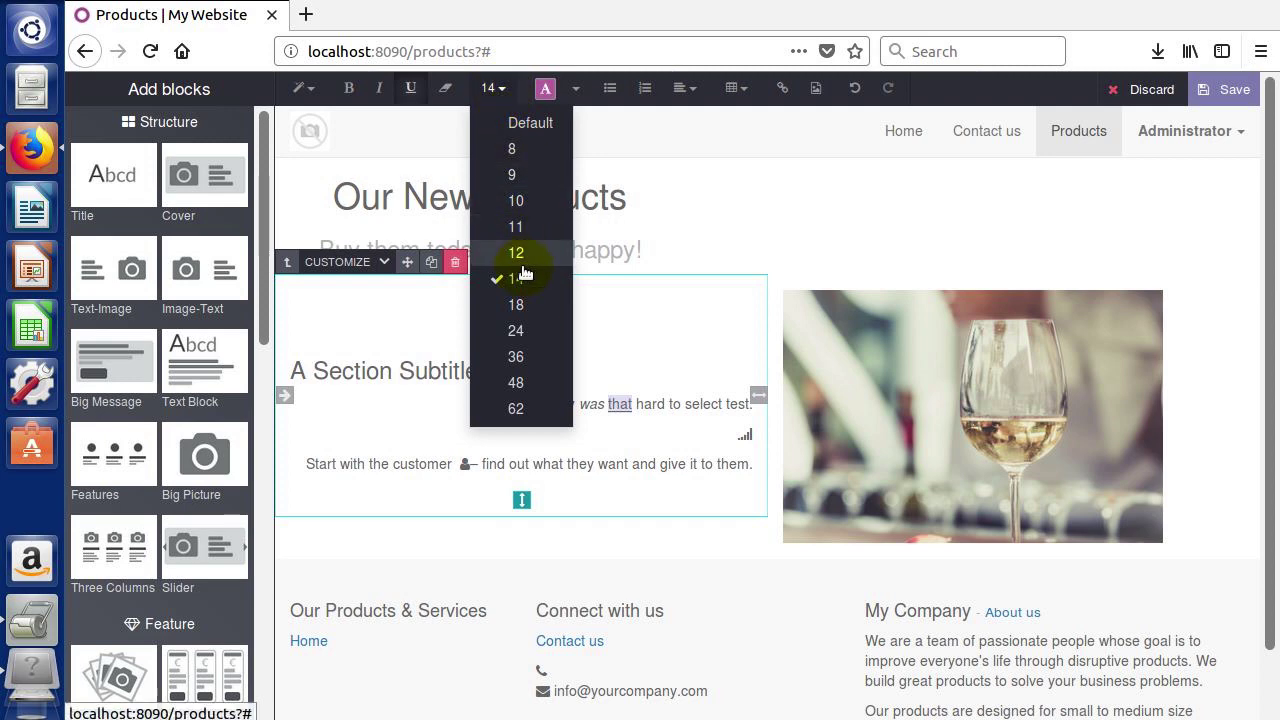
{"action": "left_click", "coordinate": [516, 357]}
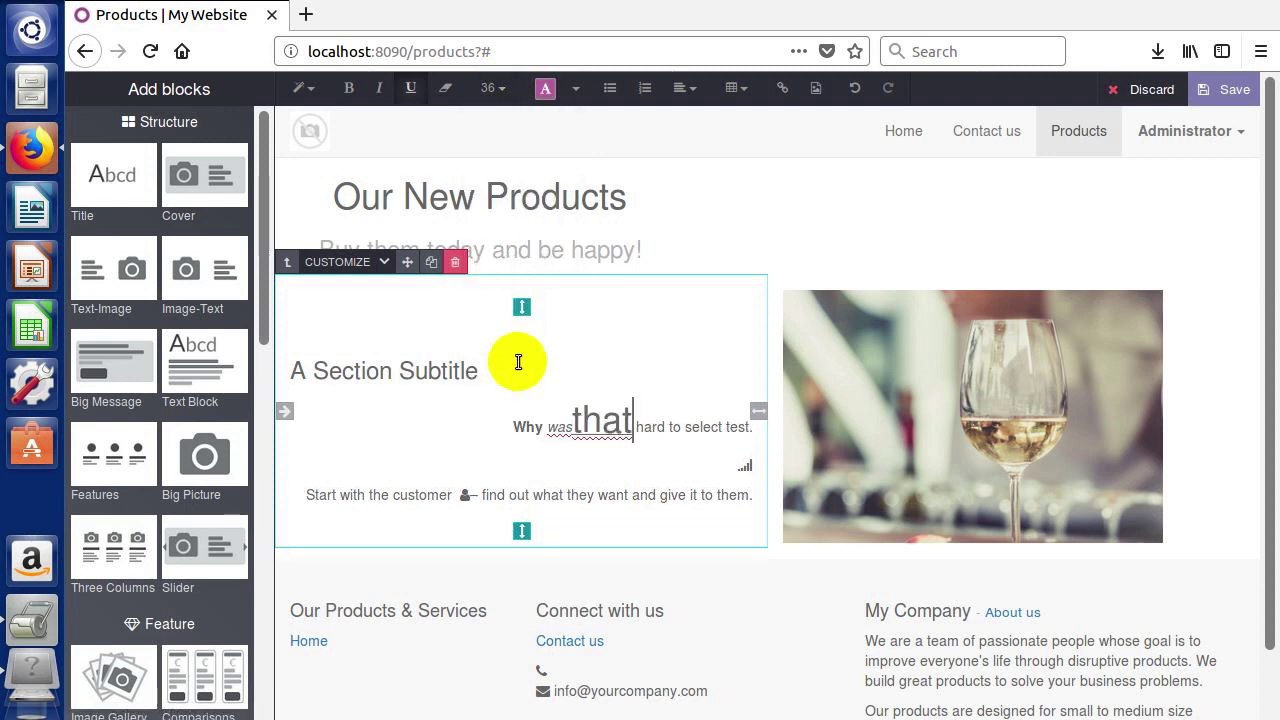
{"action": "left_click_drag", "start_coordinate": [621, 419], "coordinate": [569, 420]}
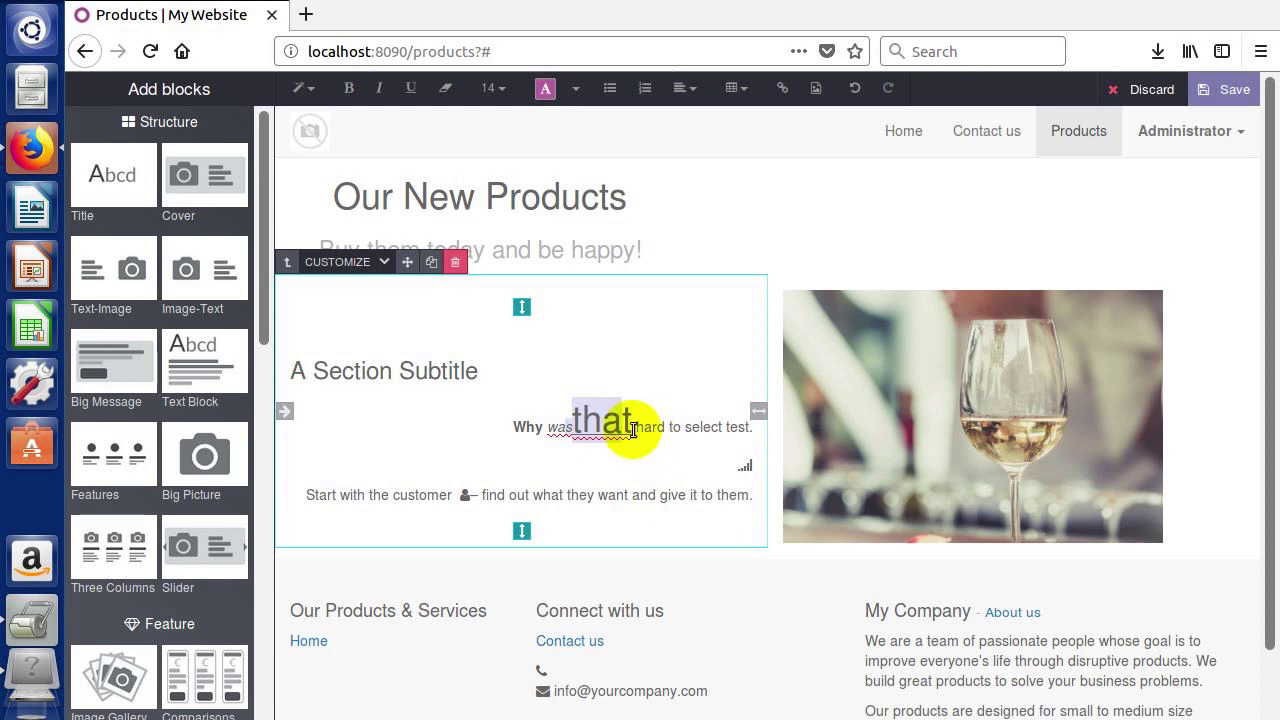
{"action": "left_click", "coordinate": [302, 88]}
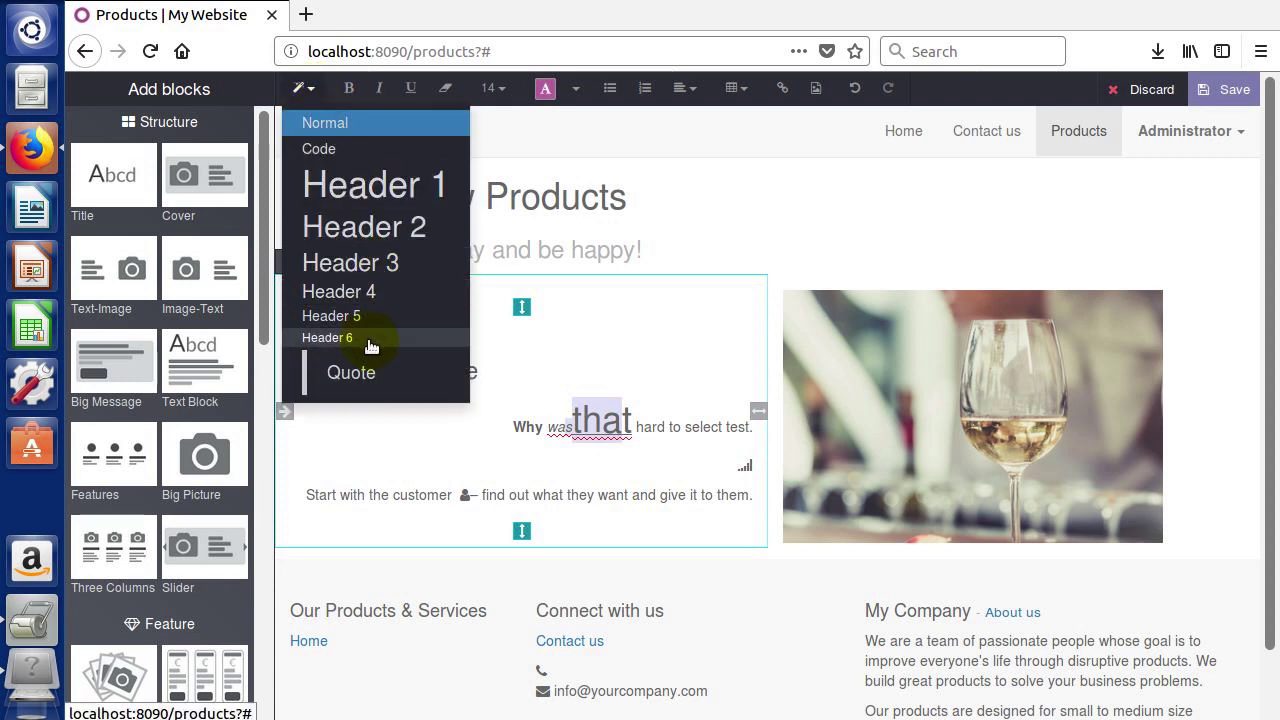
Try the current highlight colour on the word "hard" and set its background back to transparent
{"action": "left_click", "coordinate": [657, 425]}
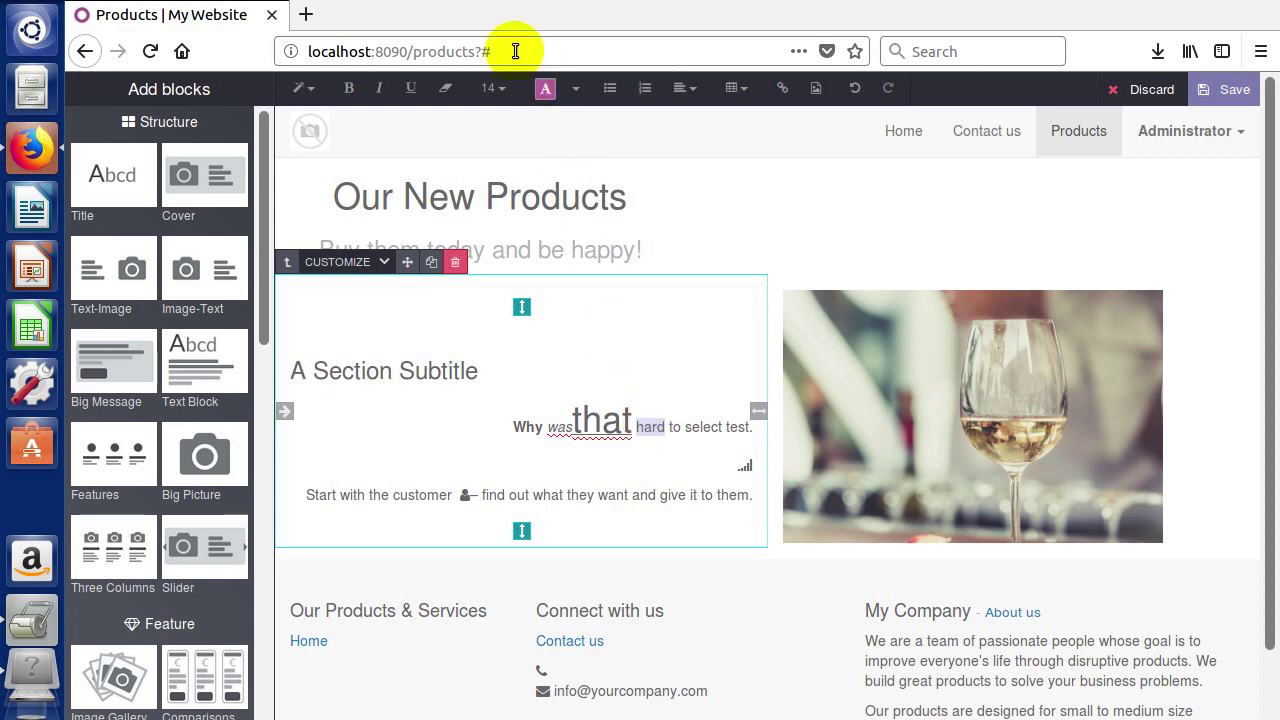
{"action": "left_click", "coordinate": [557, 95]}
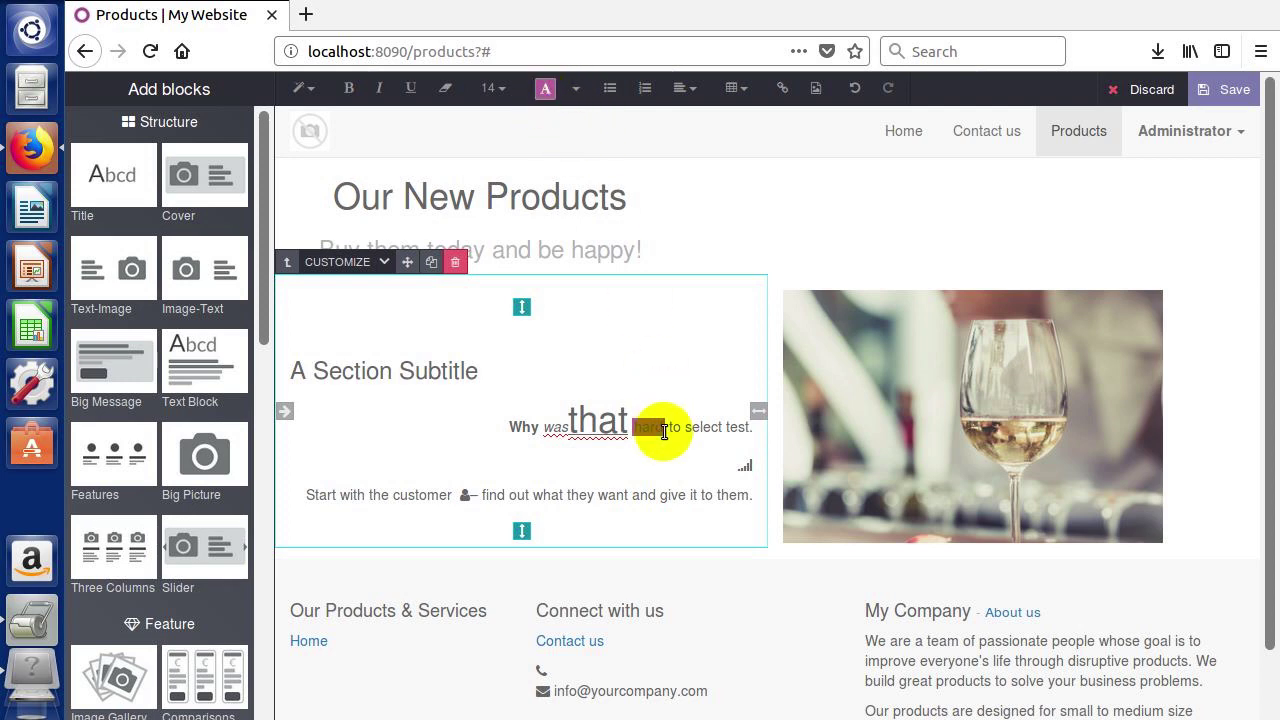
{"action": "left_click", "coordinate": [577, 96]}
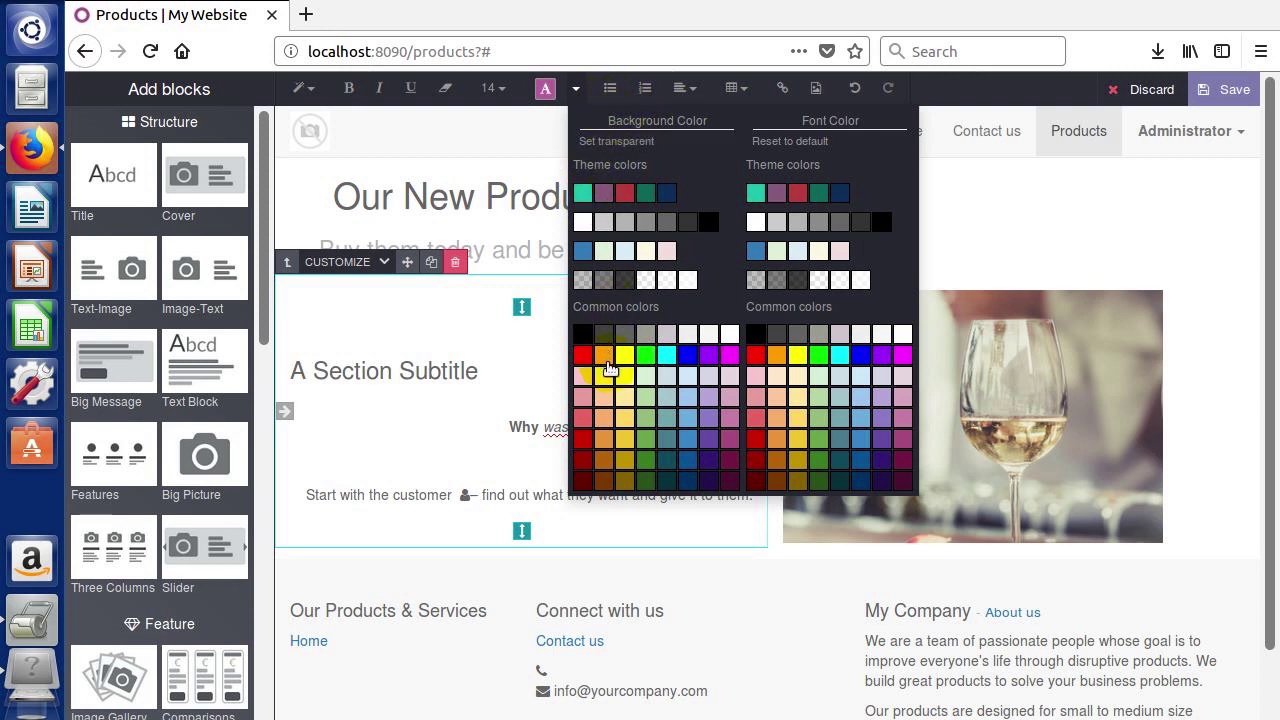
{"action": "left_click", "coordinate": [819, 251]}
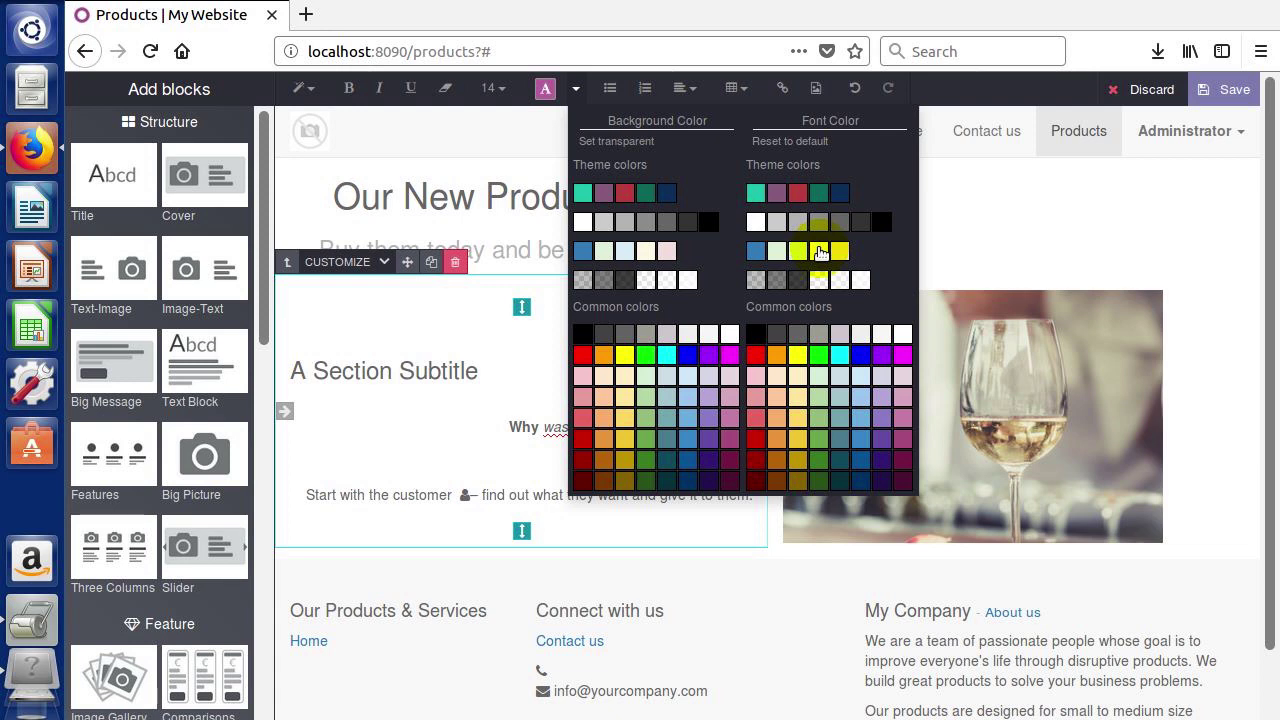
{"action": "left_click", "coordinate": [621, 144]}
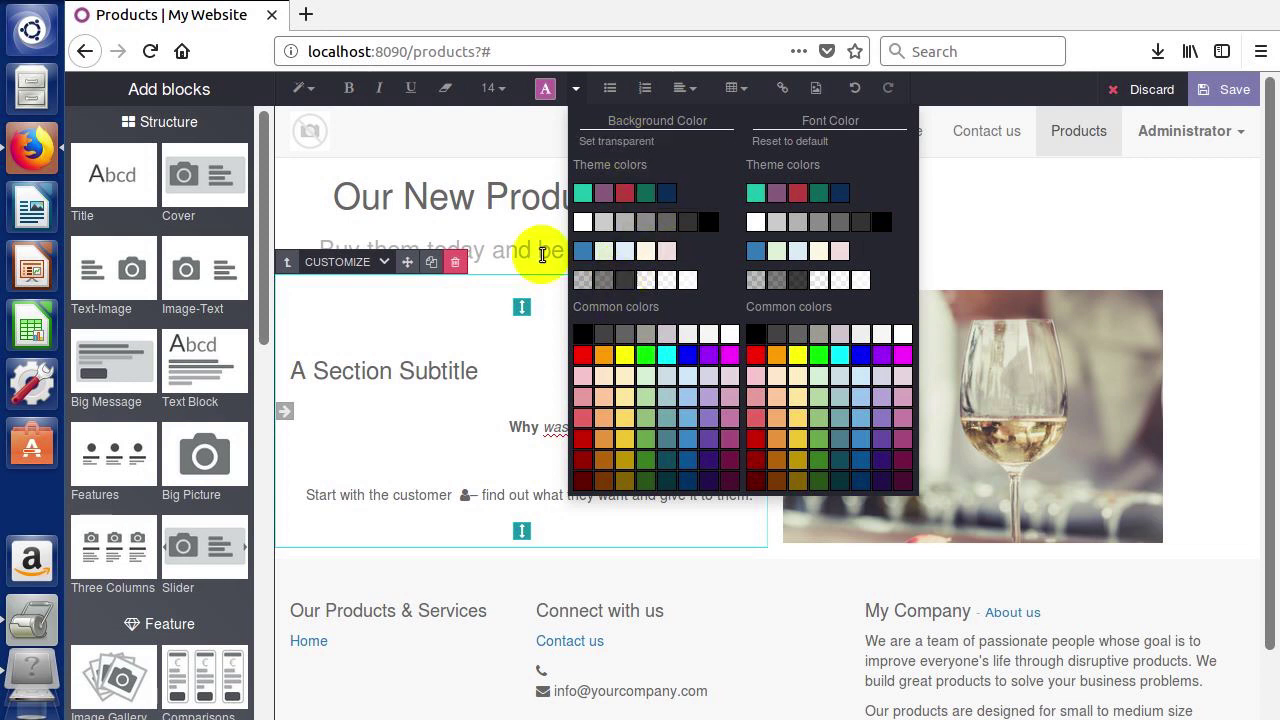
{"action": "left_click", "coordinate": [487, 196]}
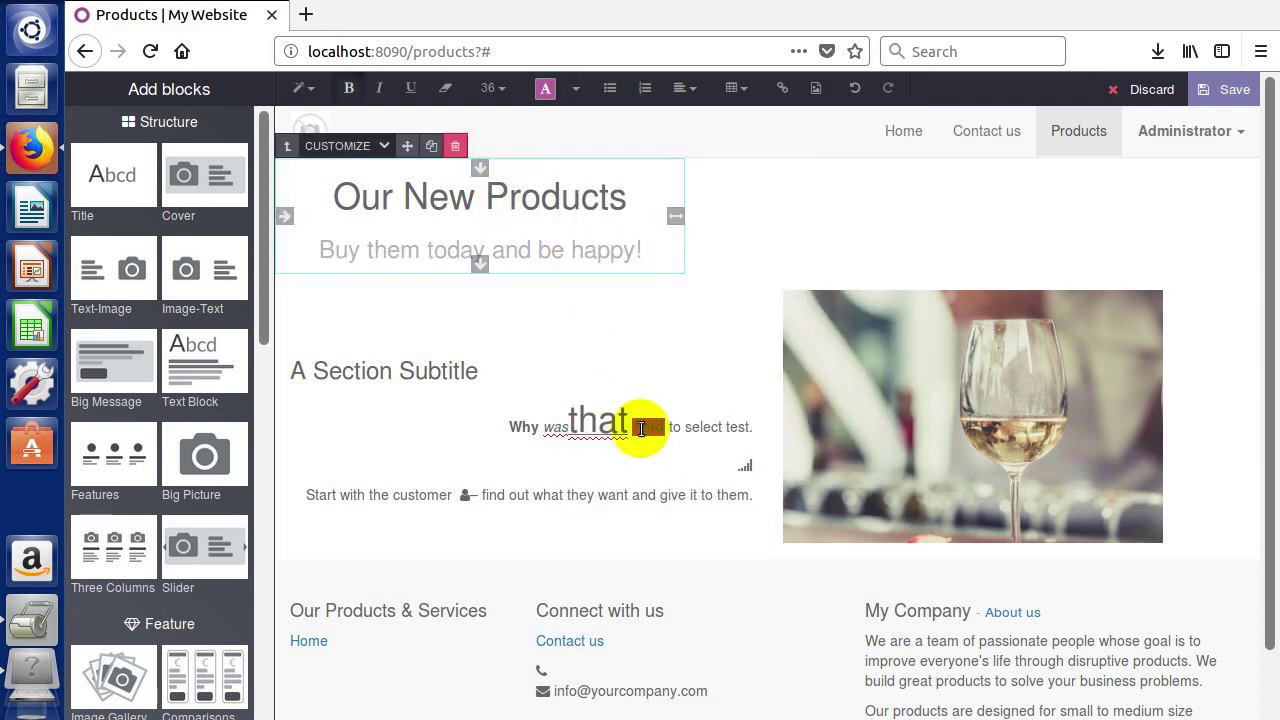
{"action": "left_click", "coordinate": [640, 427]}
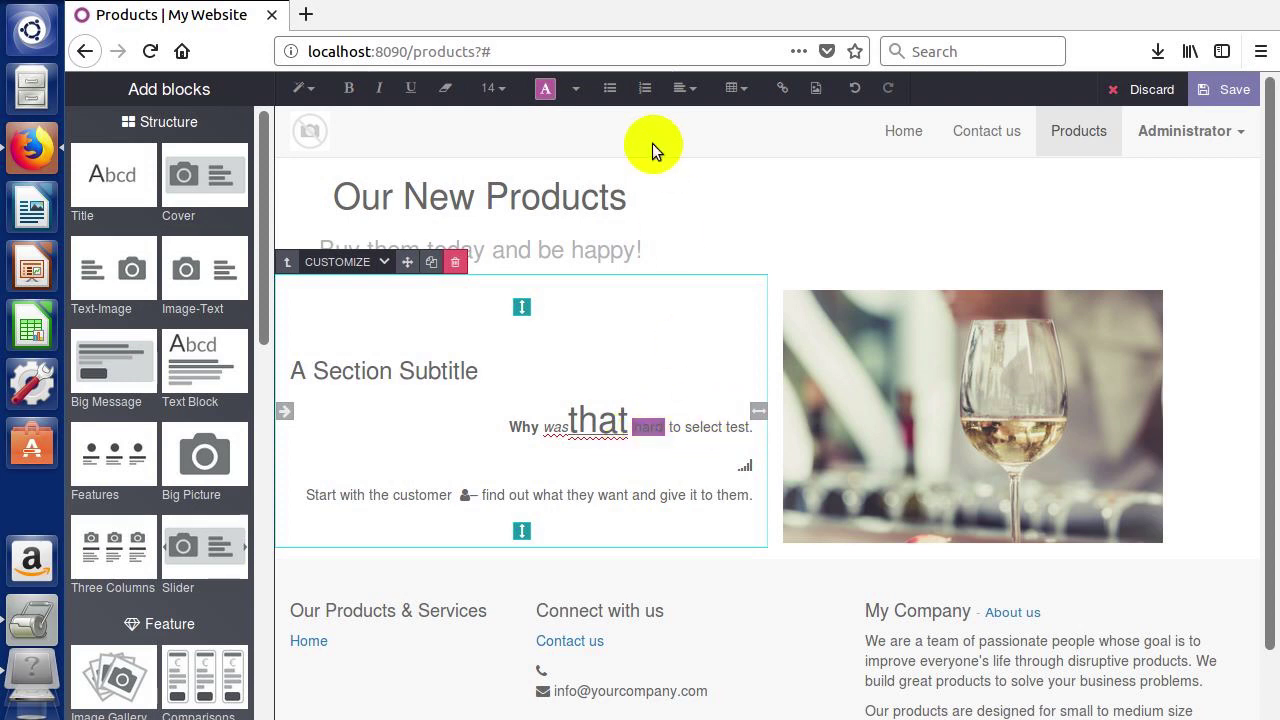
{"action": "left_click", "coordinate": [576, 90]}
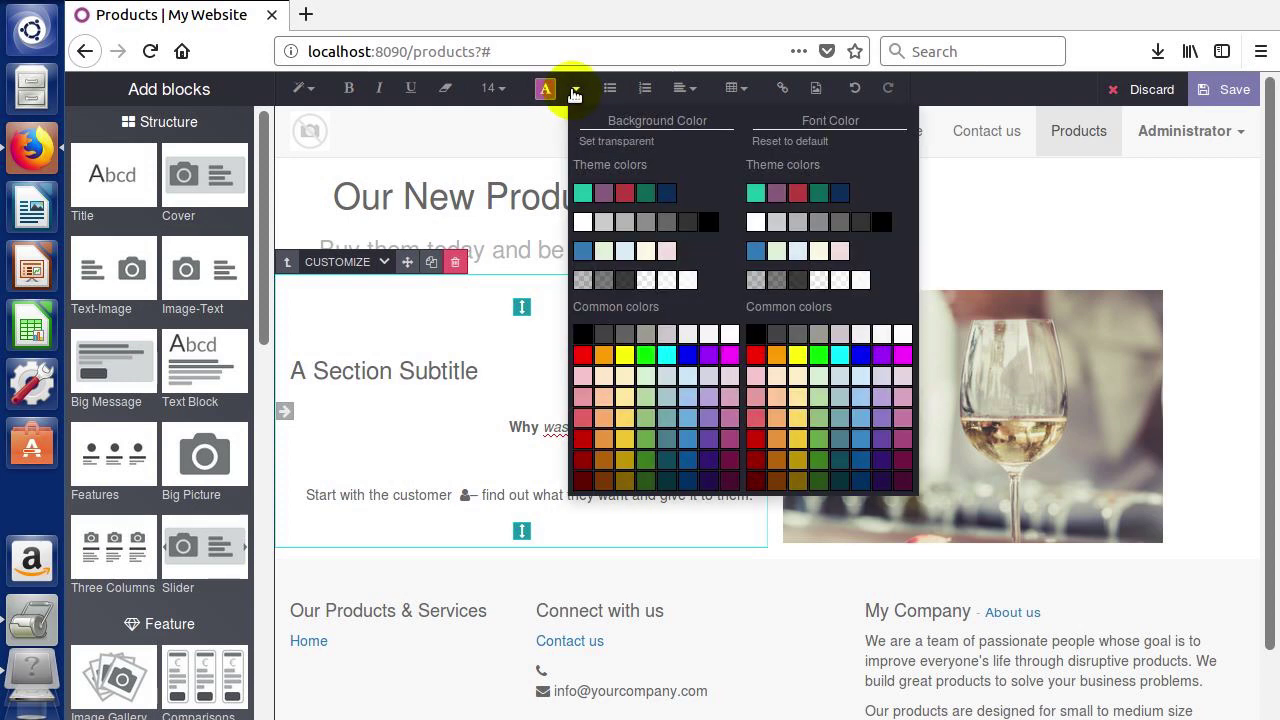
{"action": "left_click", "coordinate": [613, 143]}
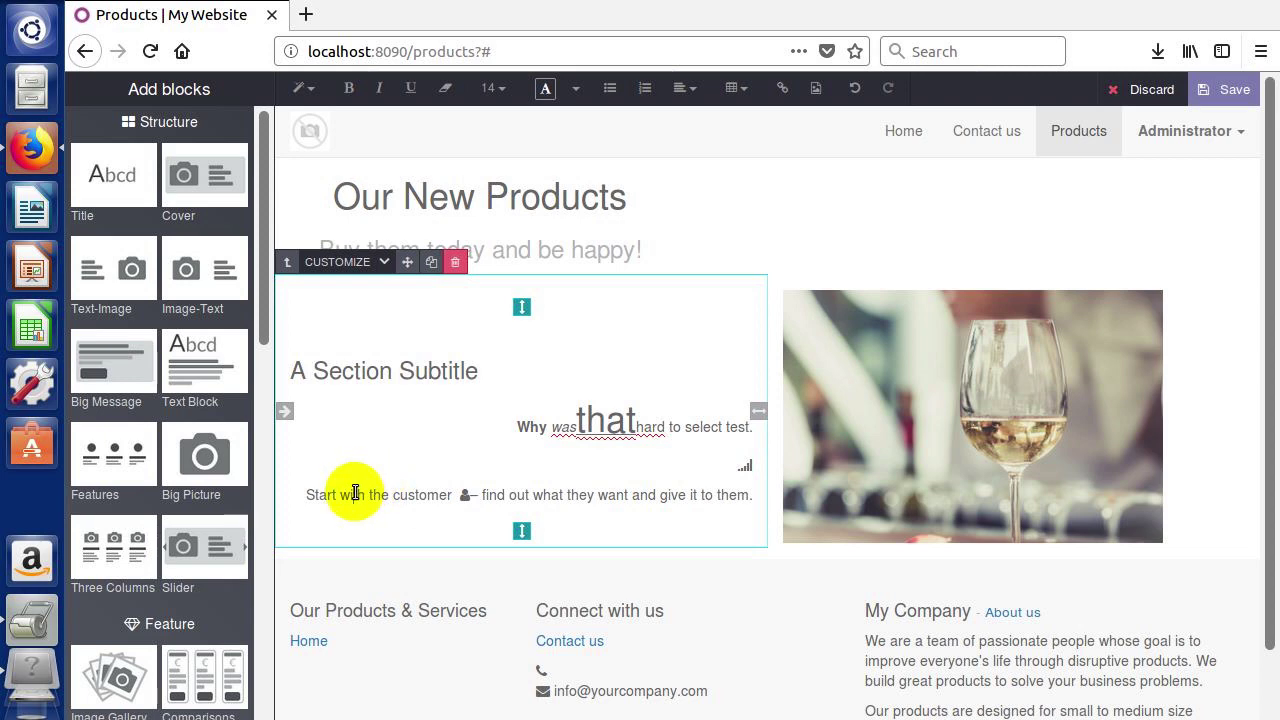
Give the word "with" in the "Start with the customer" paragraph the purple theme background colour
{"action": "mouse_move", "coordinate": [357, 493]}
{"action": "left_mouse_down"}
{"action": "mouse_move", "coordinate": [343, 491]}
{"action": "mouse_move", "coordinate": [351, 500]}
{"action": "left_mouse_up"}
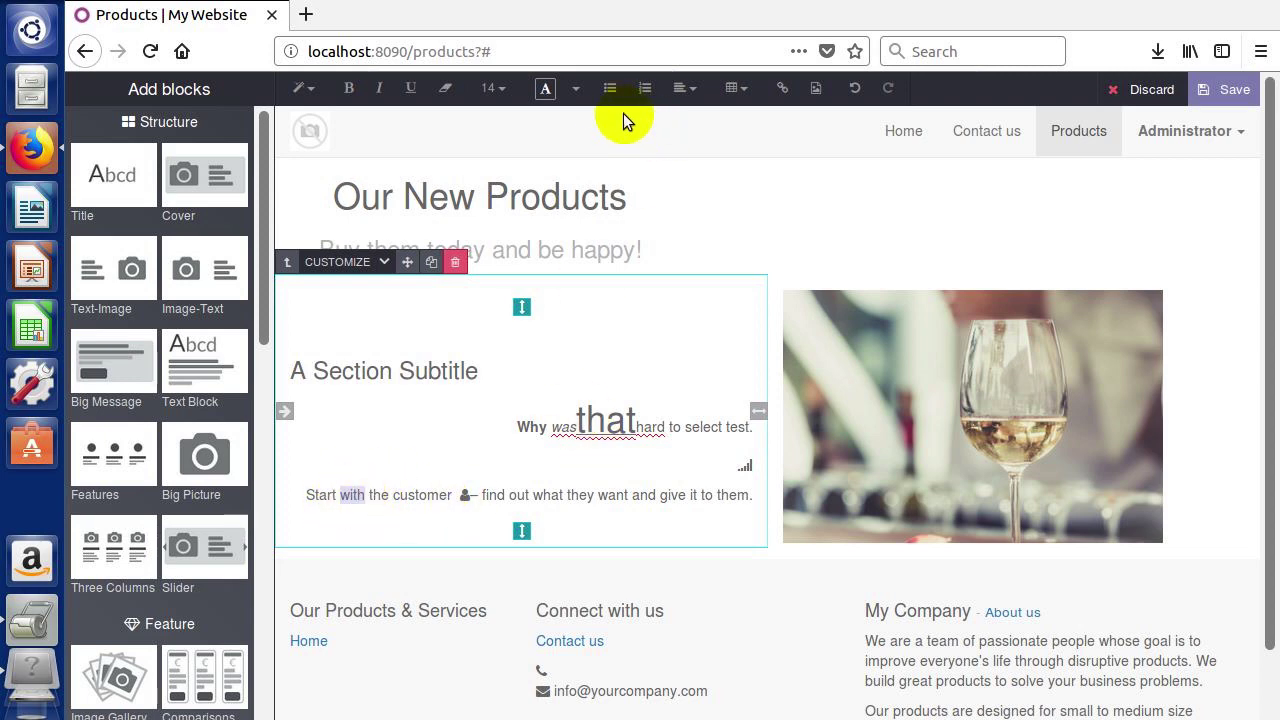
{"action": "left_click", "coordinate": [576, 90]}
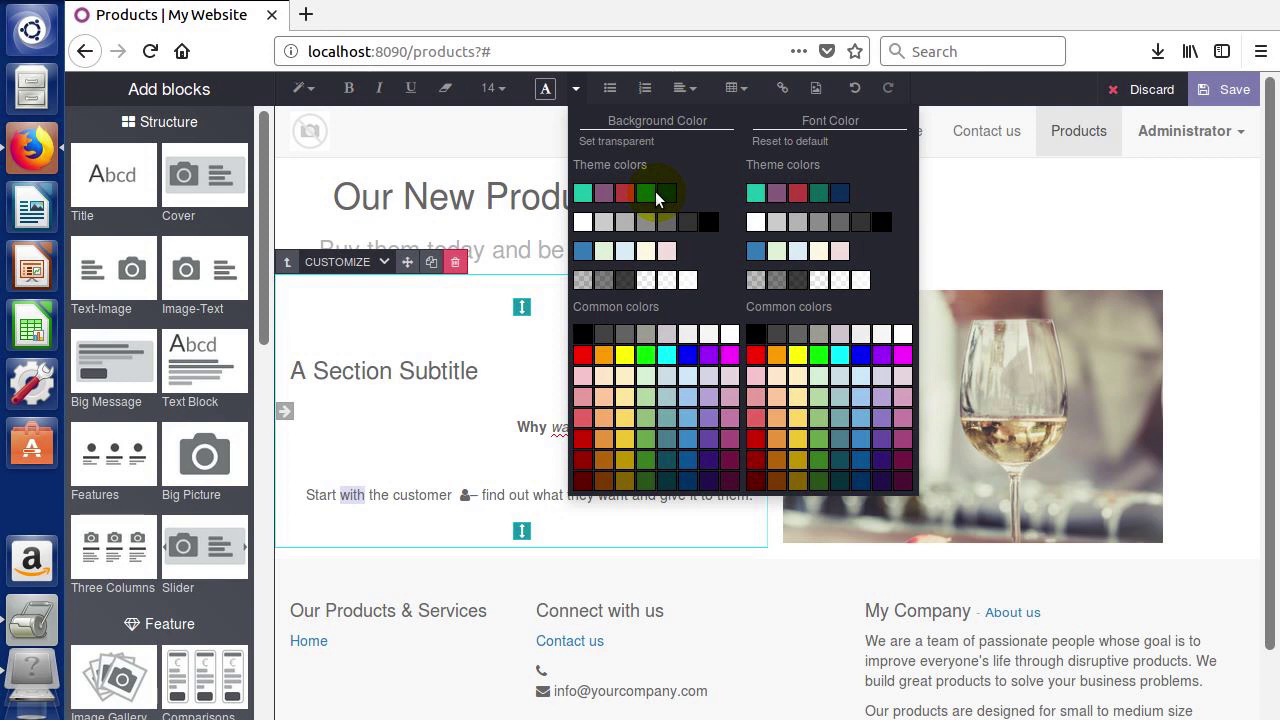
{"action": "left_click", "coordinate": [604, 195]}
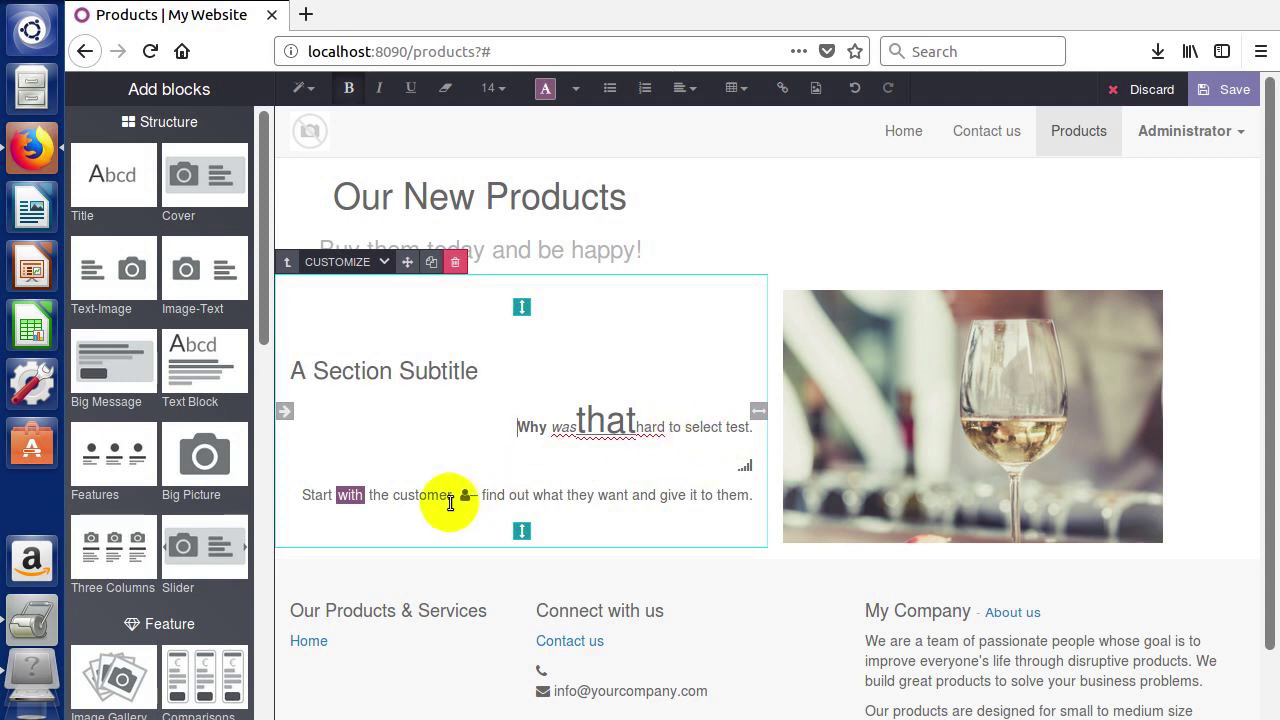
Set the background of "Start with" in the customer paragraph to the dark blue theme colour
{"action": "double_click", "coordinate": [348, 495]}
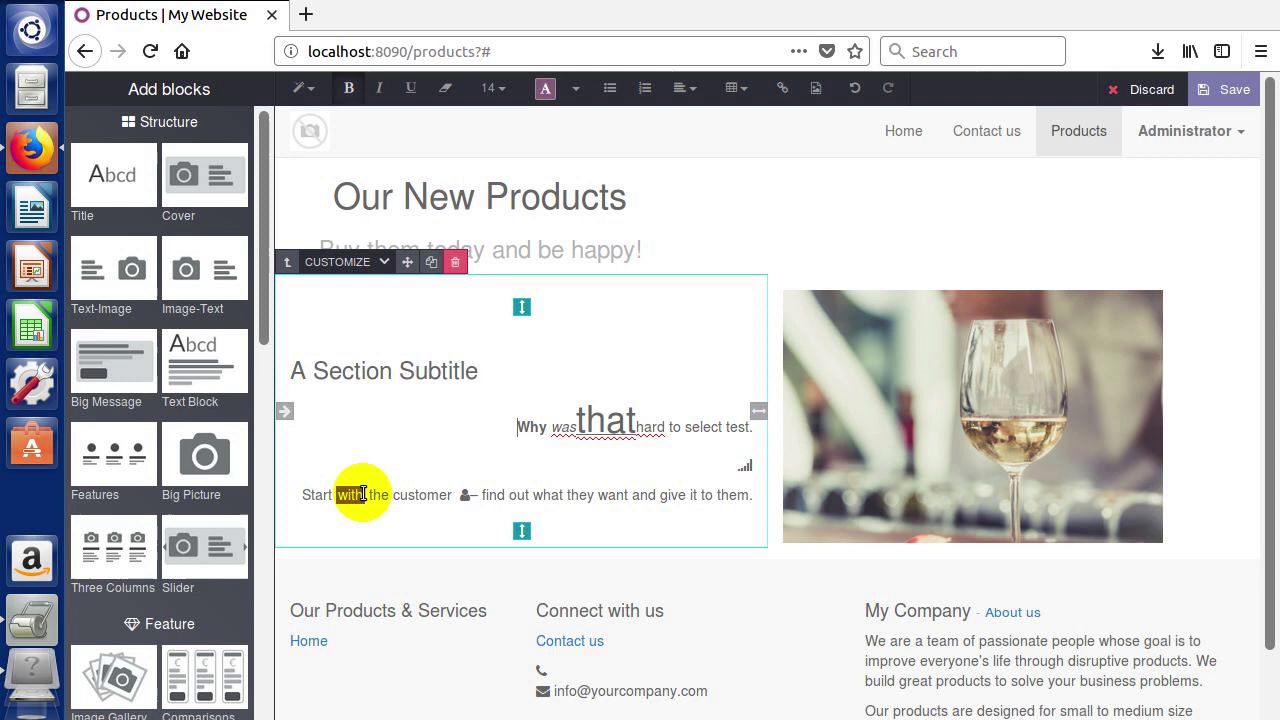
{"action": "key", "text": "Home"}
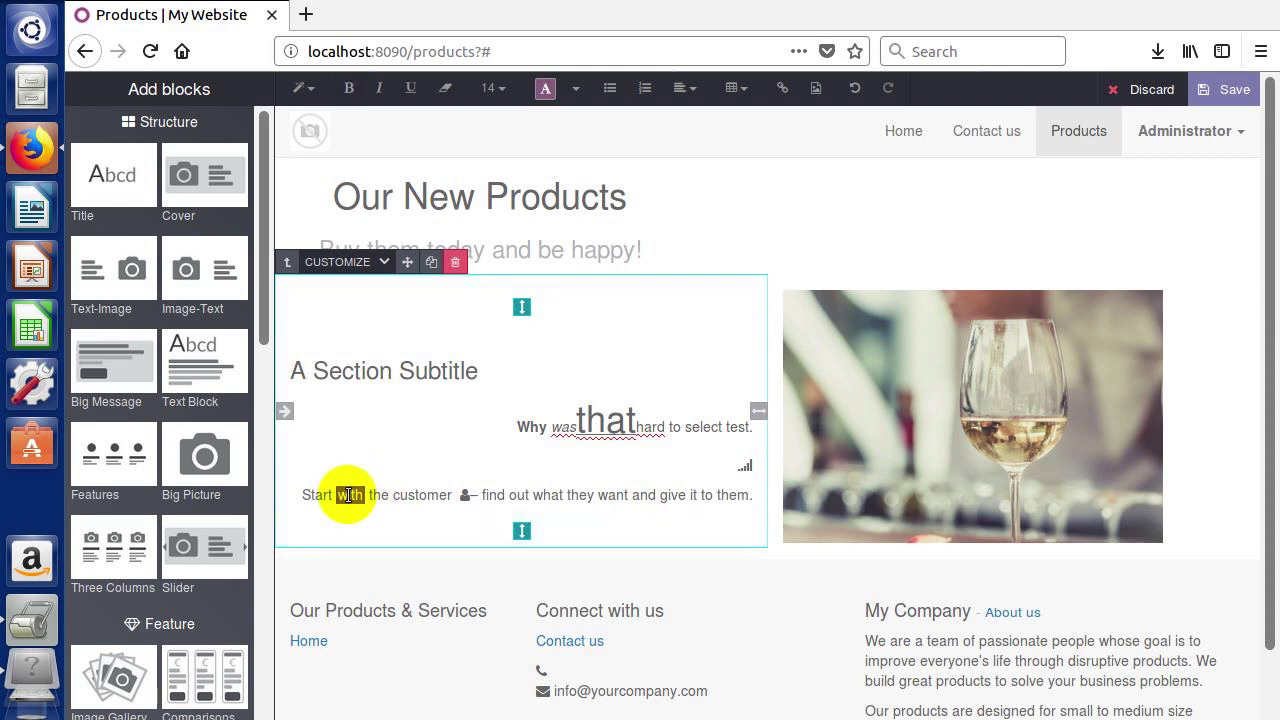
{"action": "left_click_drag", "start_coordinate": [348, 495], "coordinate": [391, 474]}
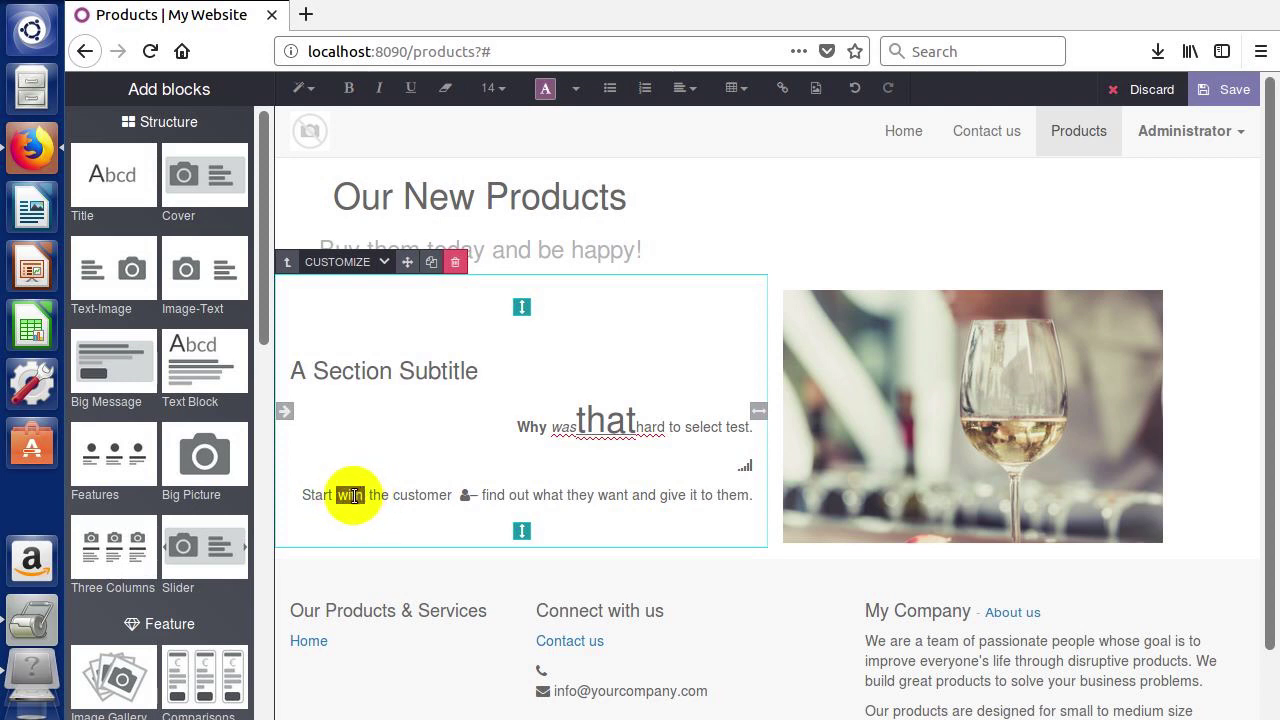
{"action": "left_click", "coordinate": [576, 88]}
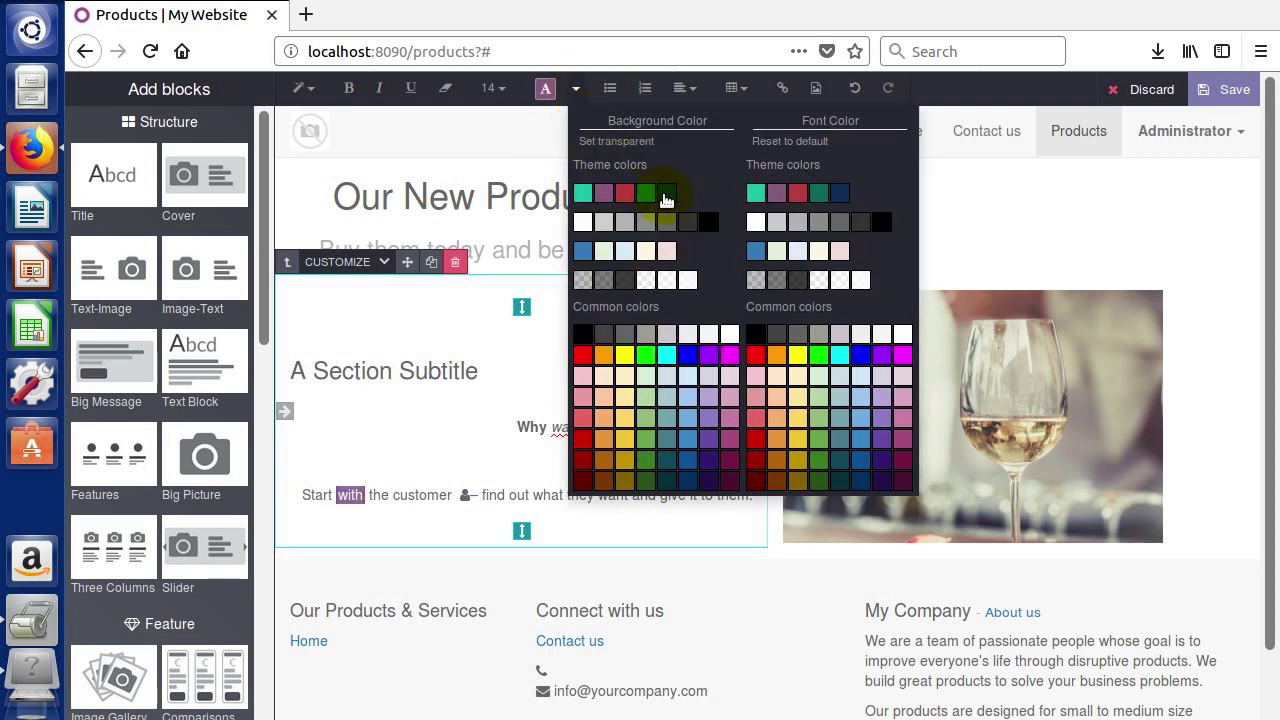
{"action": "left_click", "coordinate": [667, 200]}
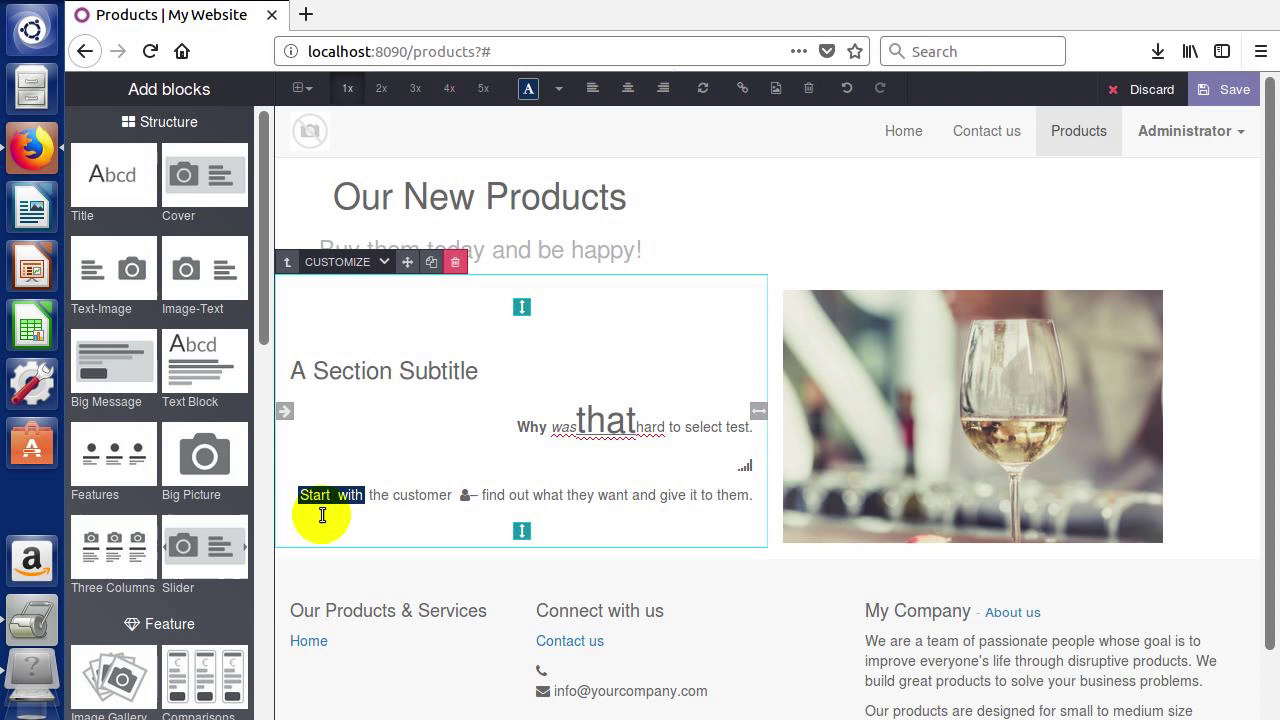
{"action": "left_click_drag", "start_coordinate": [356, 495], "coordinate": [300, 497]}
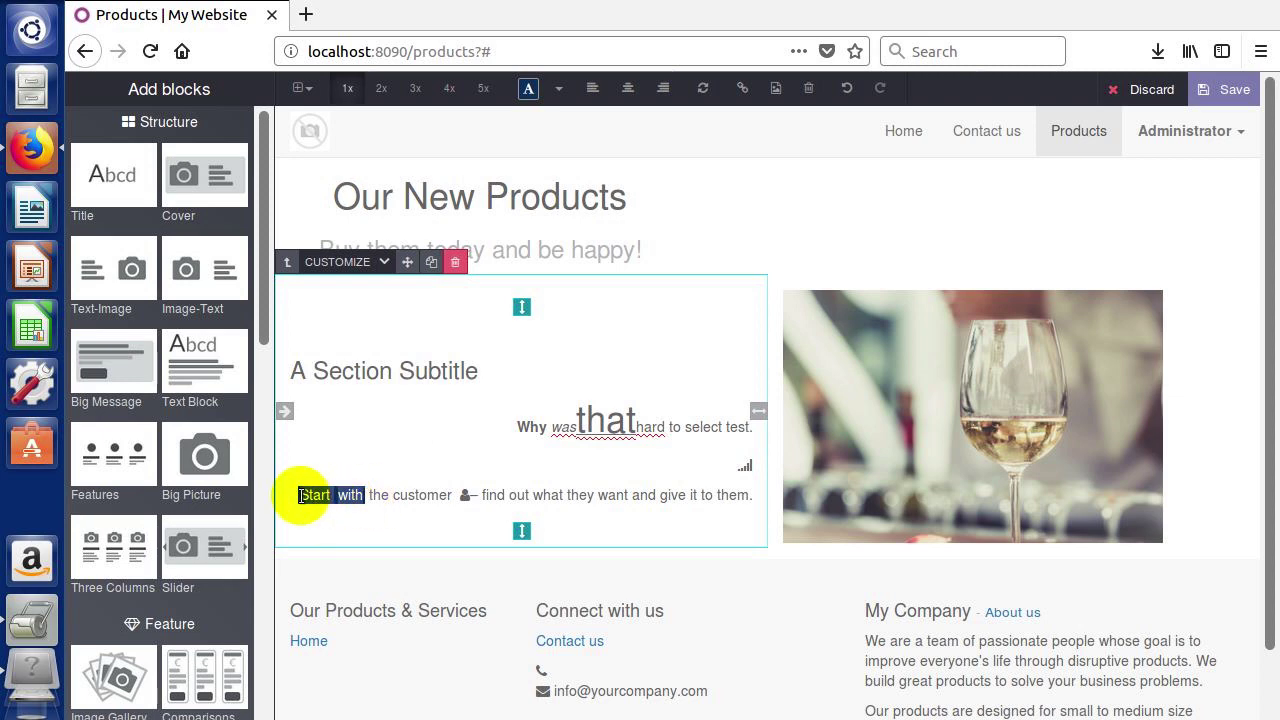
Set the background of "Start with" to transparent and give "with the" in the customer paragraph the red theme font color
{"action": "left_click", "coordinate": [575, 90]}
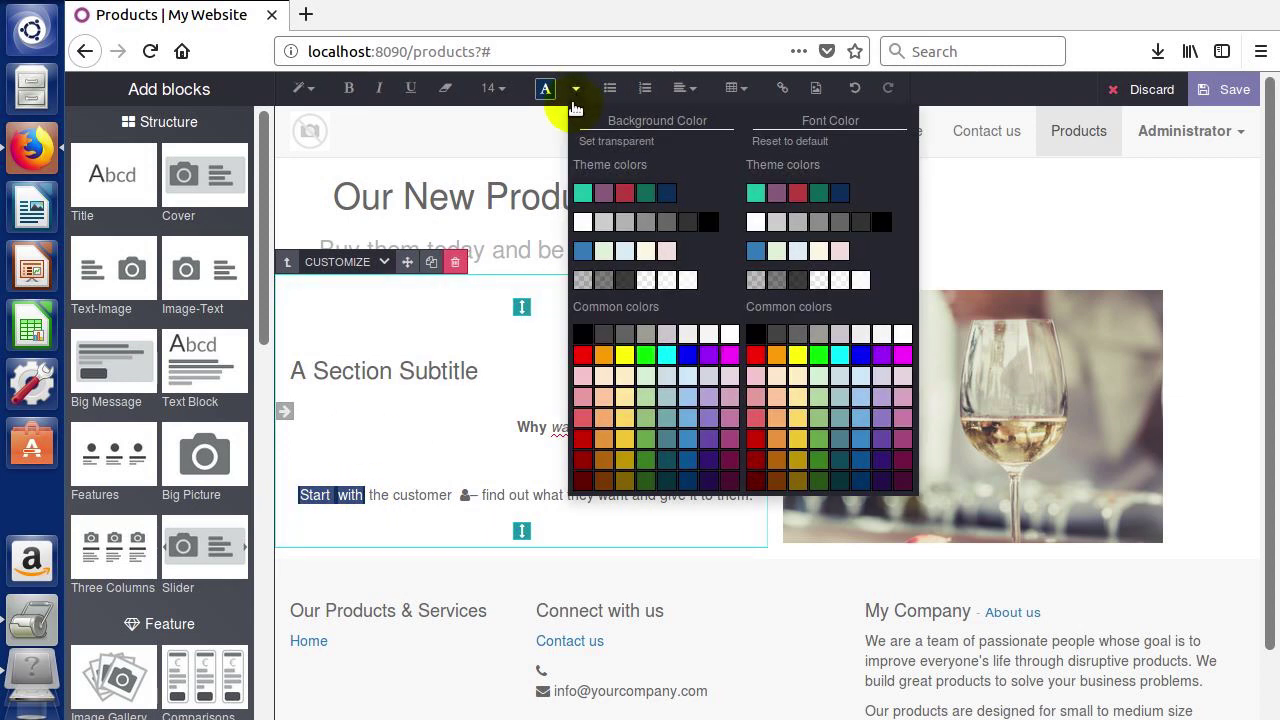
{"action": "left_click", "coordinate": [603, 141]}
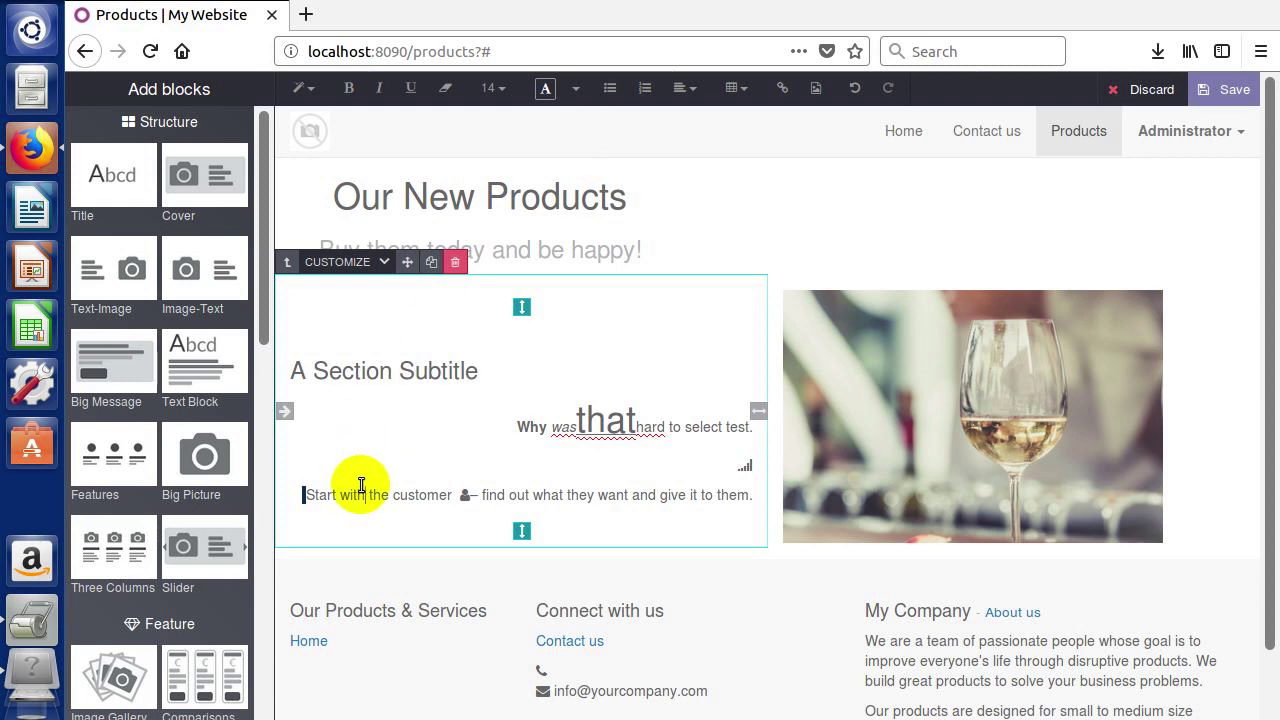
{"action": "left_click", "coordinate": [391, 494], "text": "shift"}
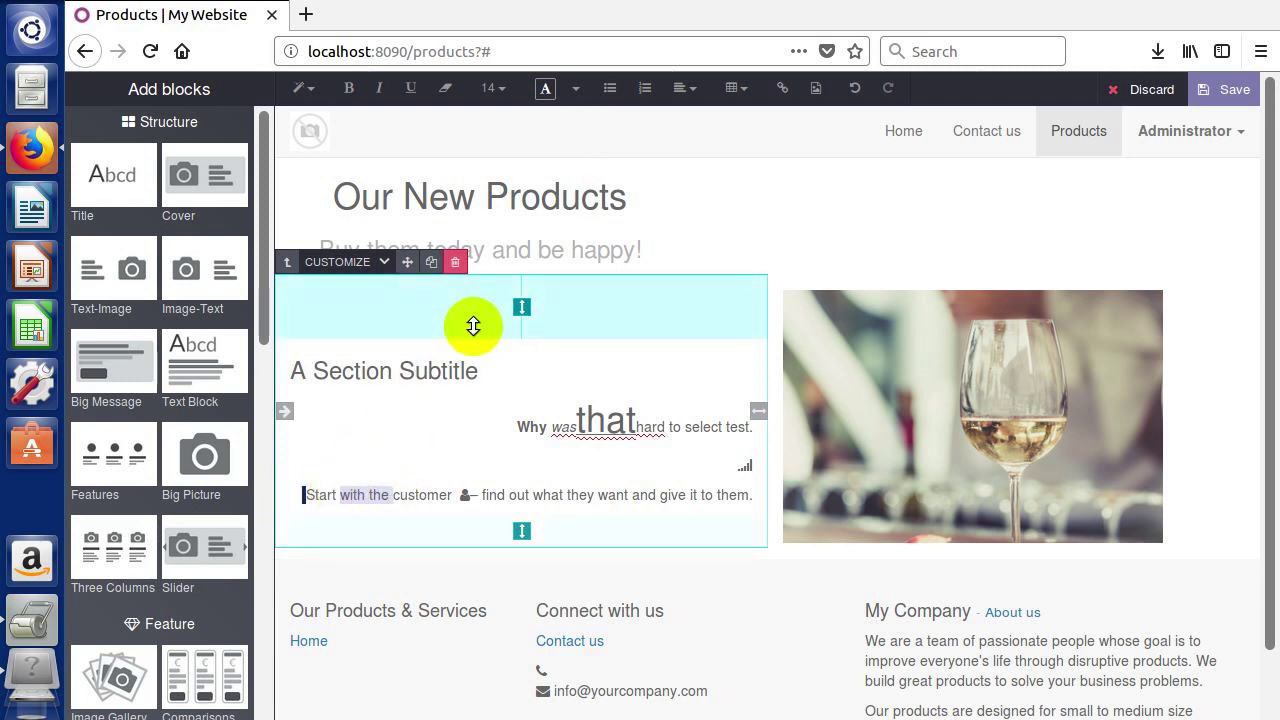
{"action": "left_click", "coordinate": [576, 92]}
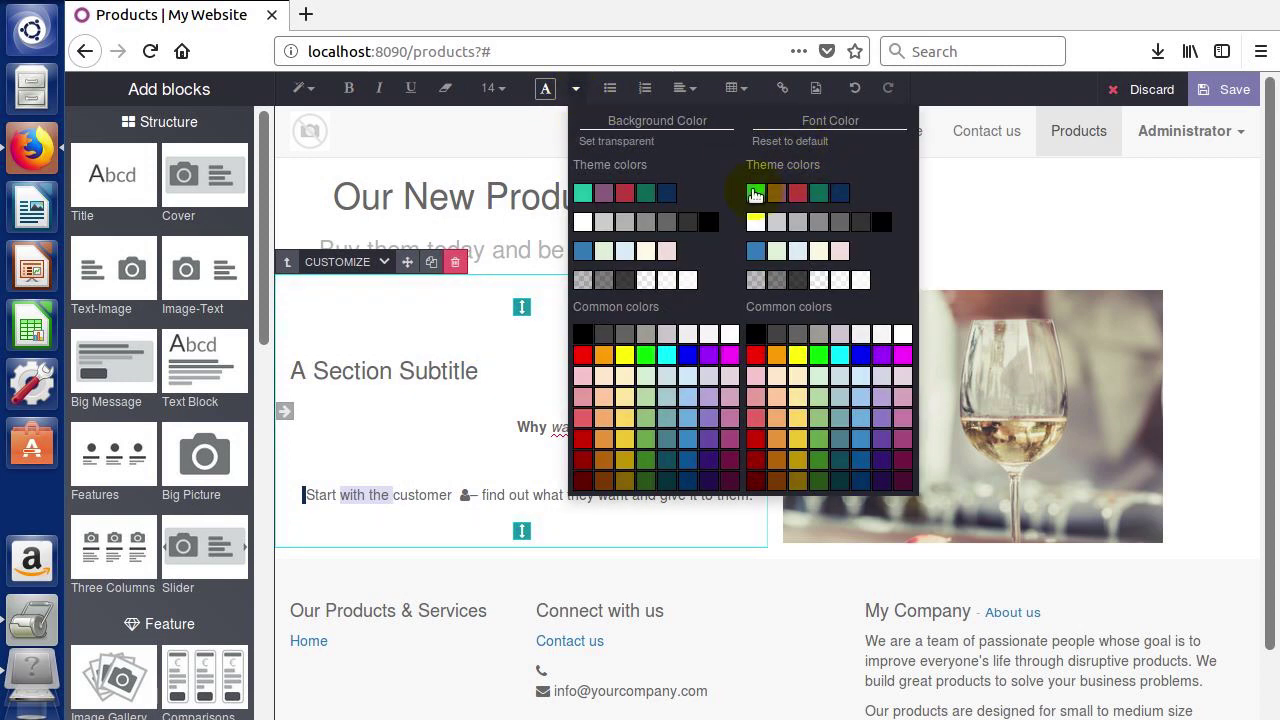
{"action": "left_click", "coordinate": [805, 198]}
{"action": "left_click", "coordinate": [384, 460]}
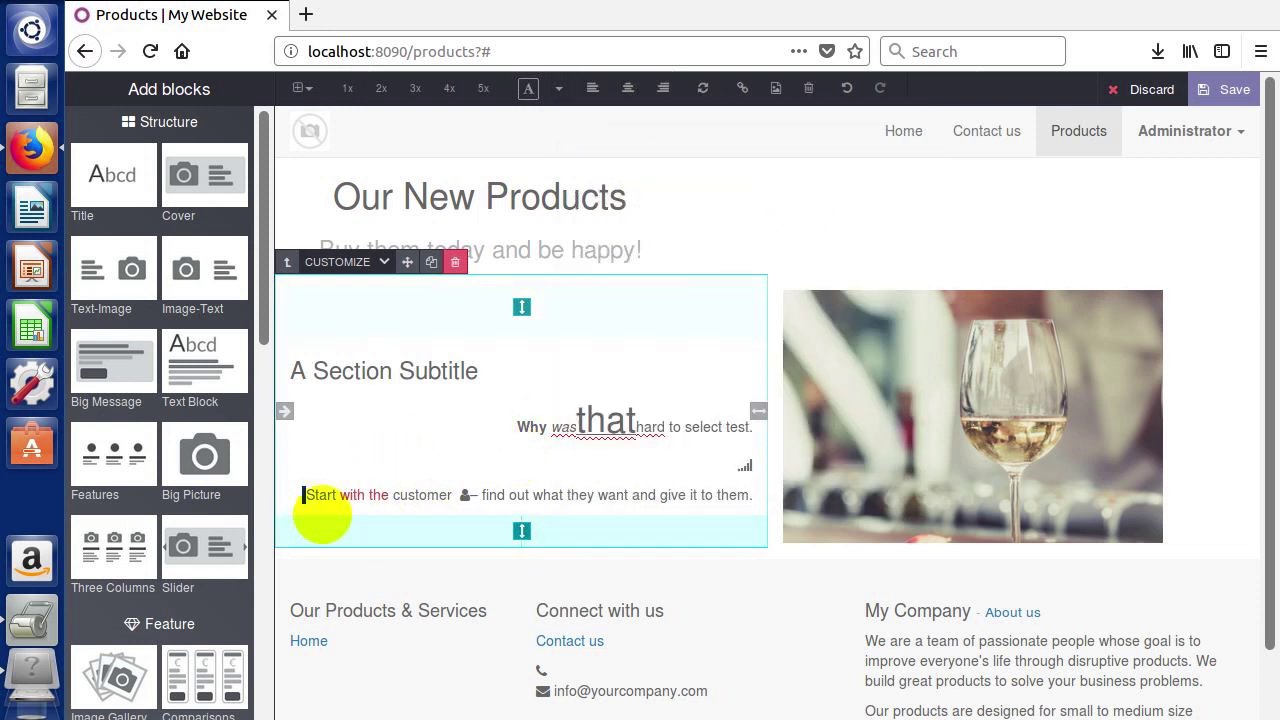
{"action": "double_click", "coordinate": [420, 496]}
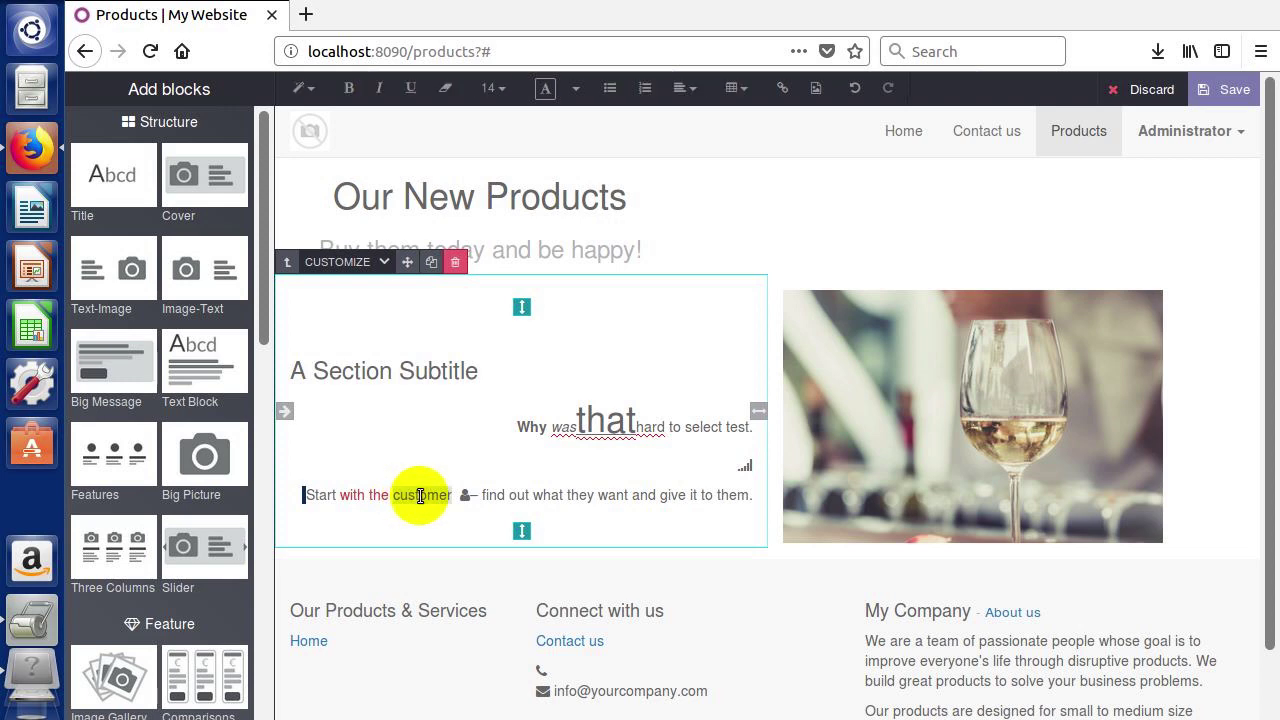
{"action": "left_click", "coordinate": [576, 88]}
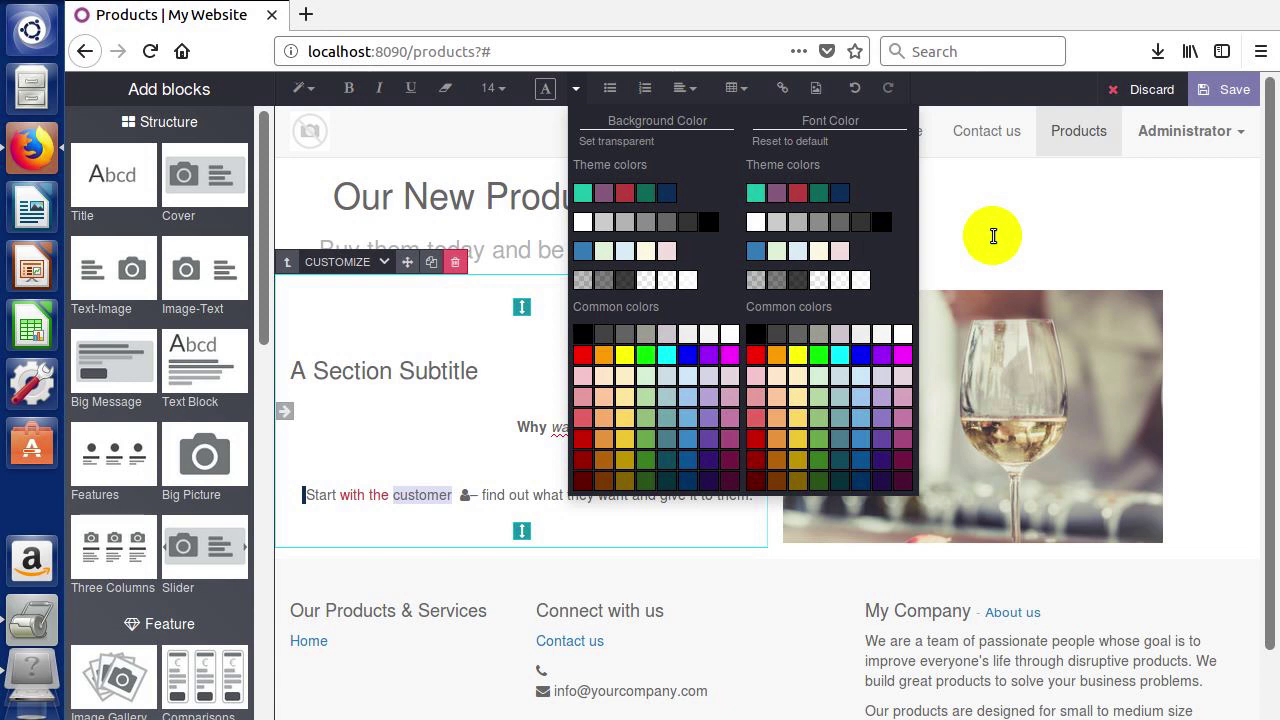
{"action": "left_click_drag", "start_coordinate": [994, 236], "coordinate": [363, 509]}
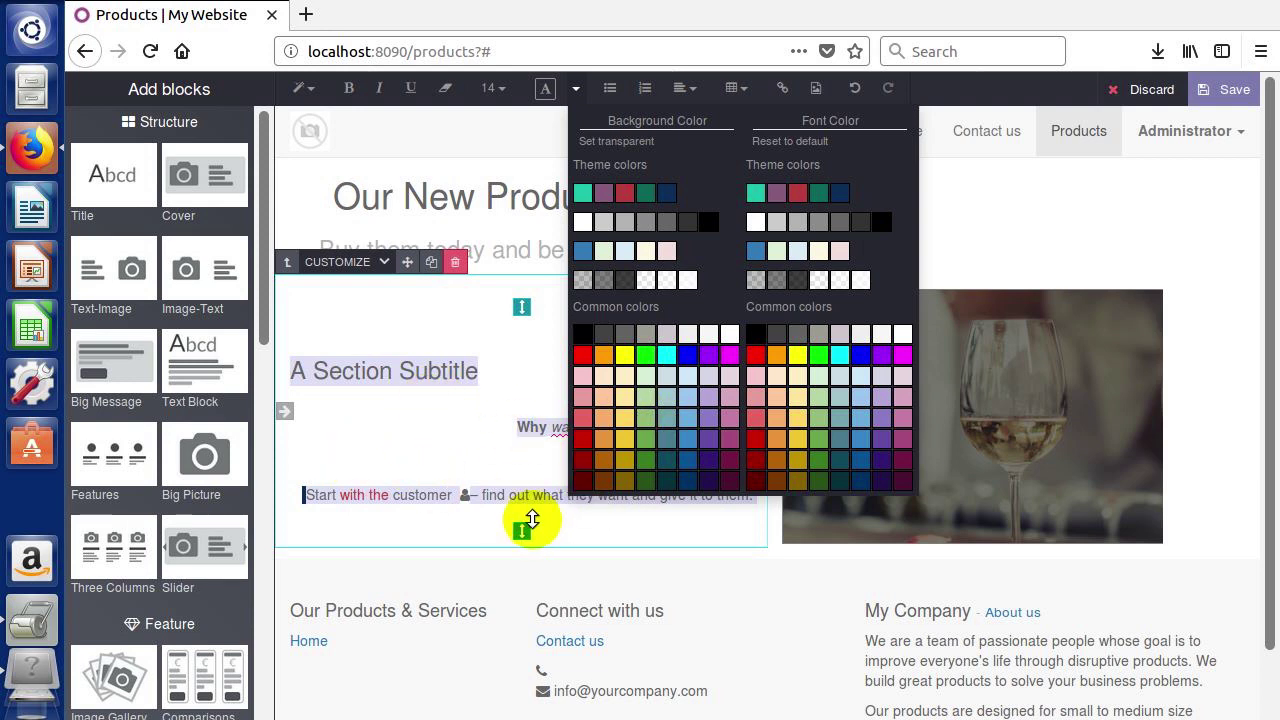
{"action": "left_click", "coordinate": [518, 497]}
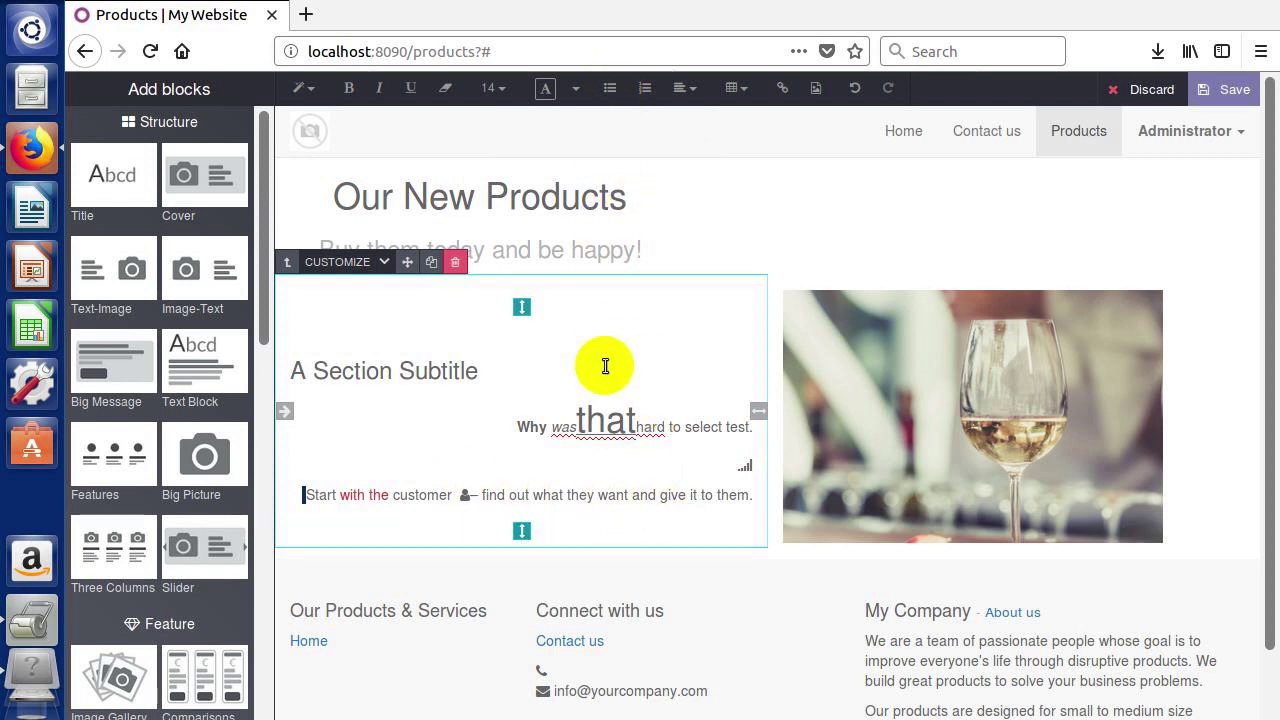
Replace the text under the section subtitle with three lines reading "Item #1", "Item #2" and "Item #3"
{"action": "left_click_drag", "start_coordinate": [745, 492], "coordinate": [506, 418]}
{"action": "key", "text": "BackSpace"}
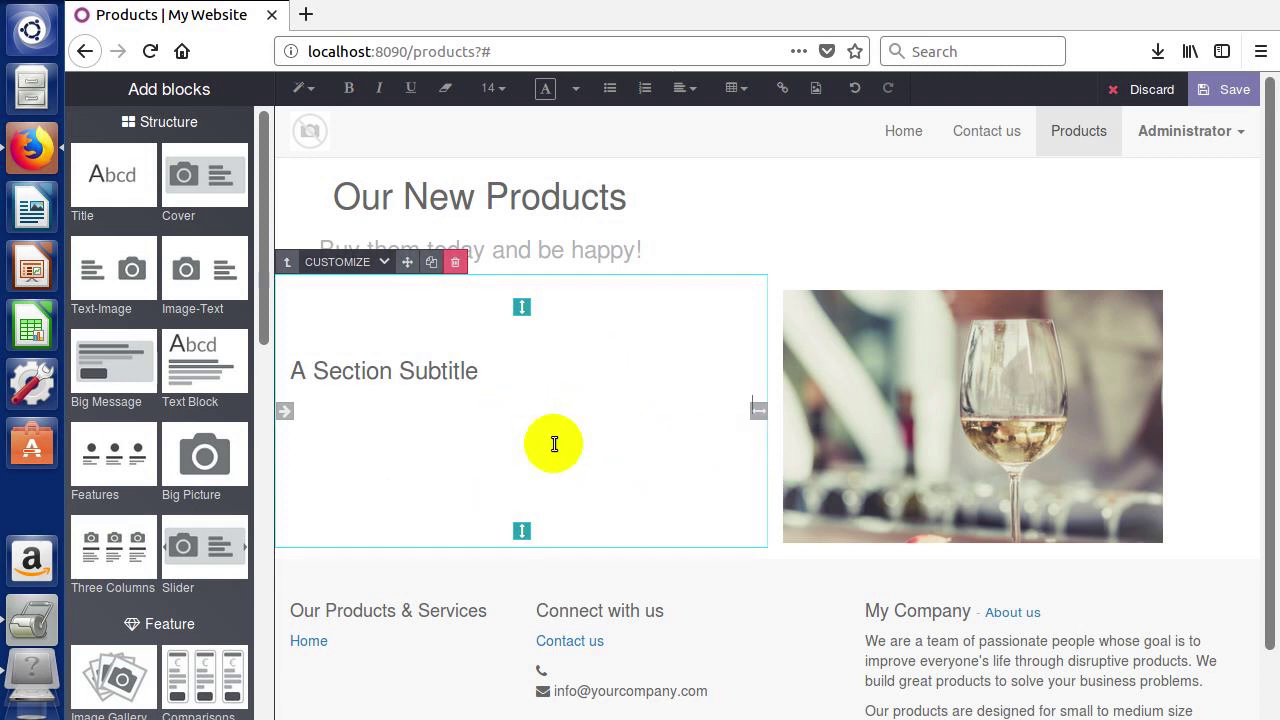
{"action": "left_click", "coordinate": [529, 407]}
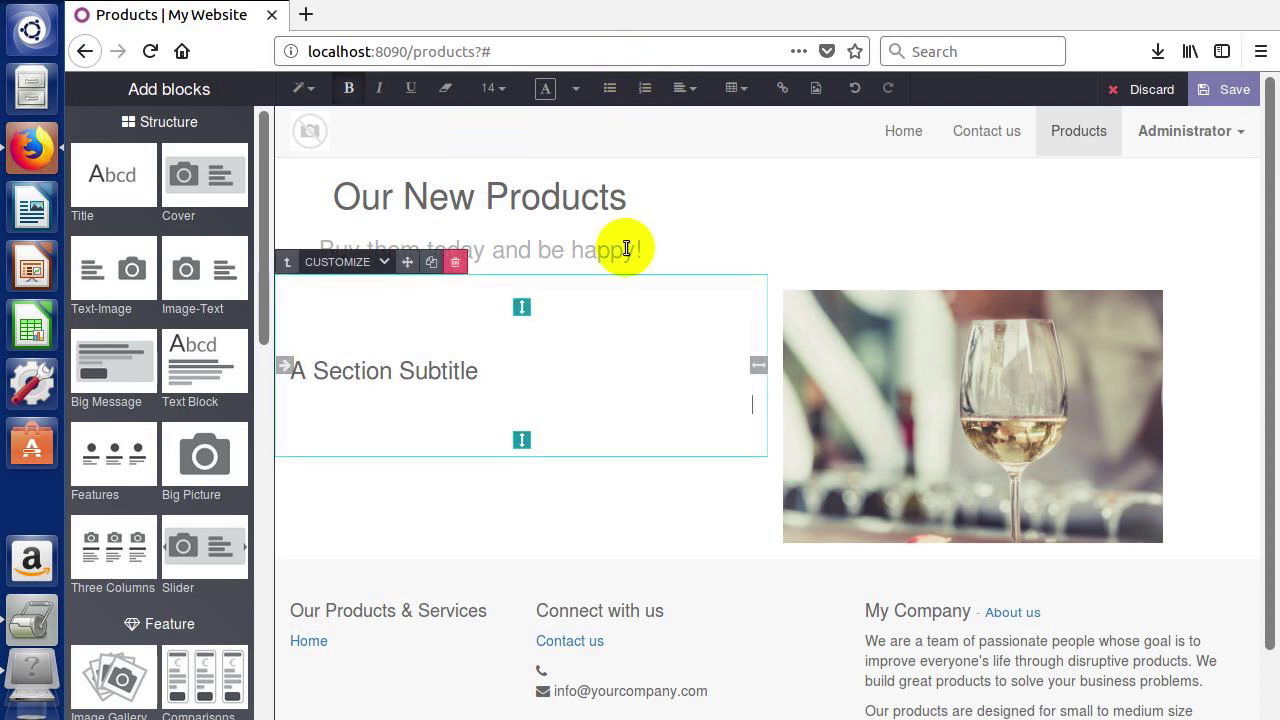
{"action": "type", "text": "Item #1 "}
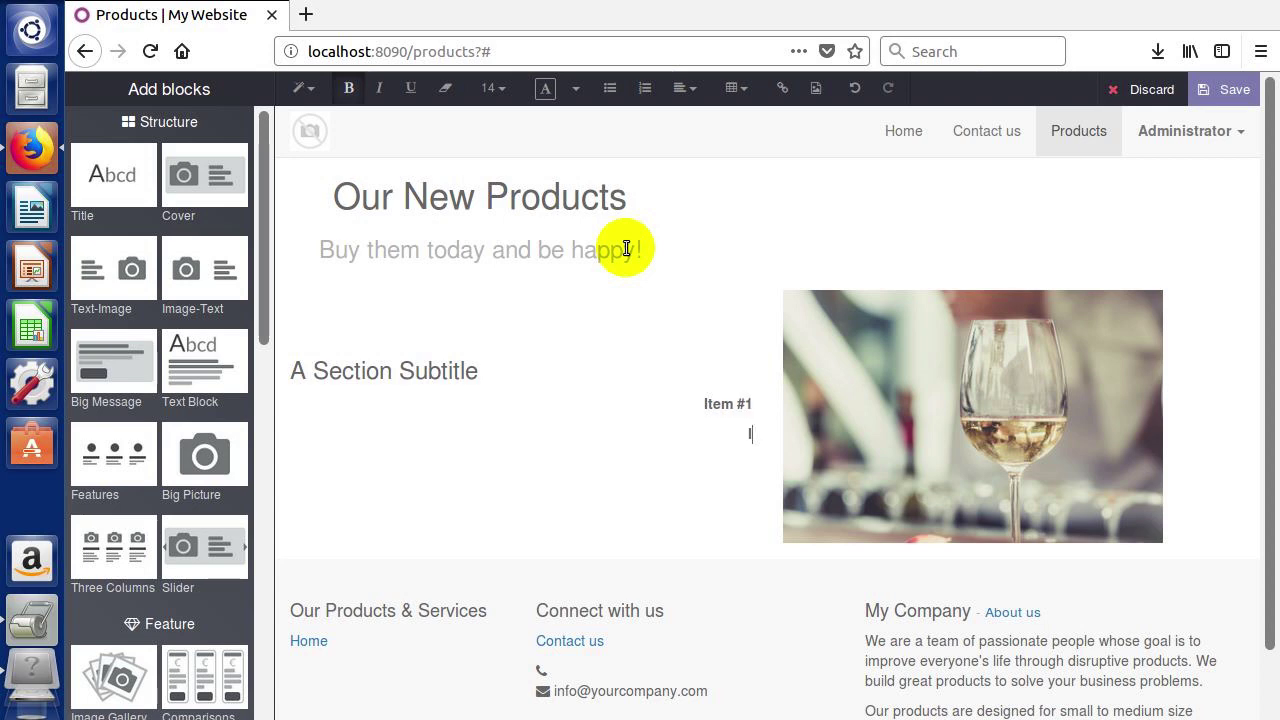
{"action": "type", "text": "Item #2 "}
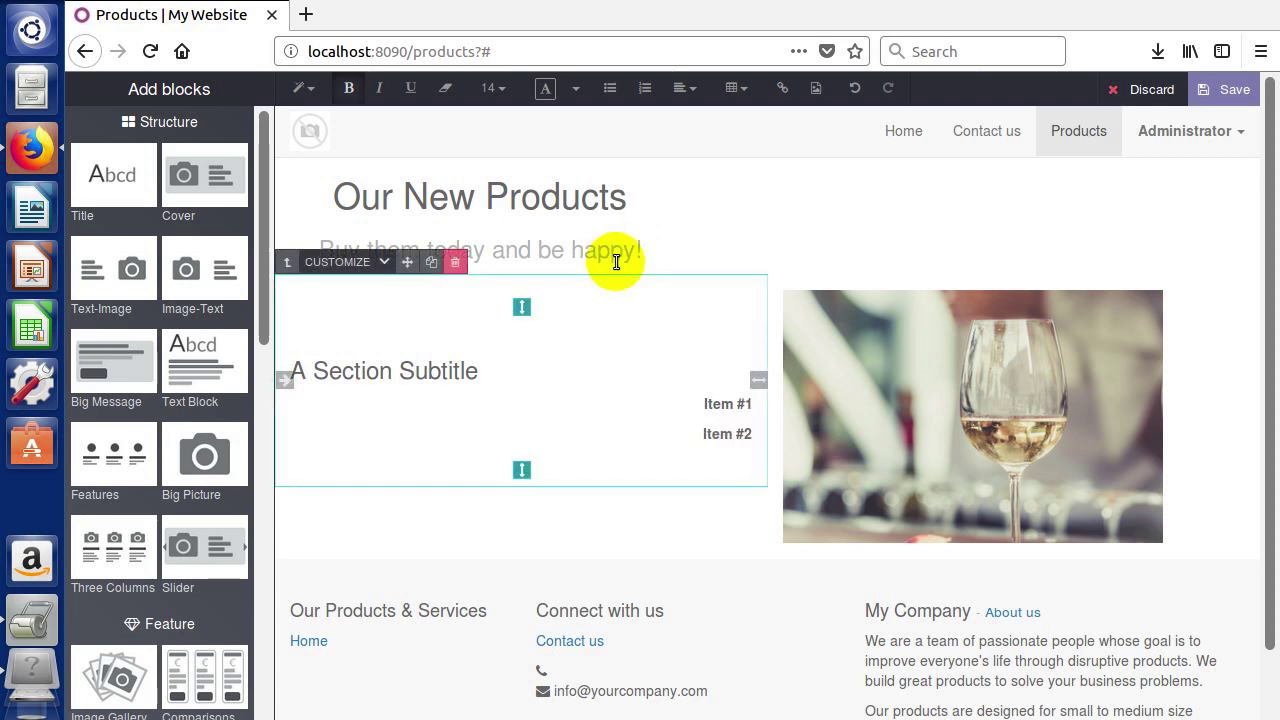
{"action": "type", "text": "Item #3"}
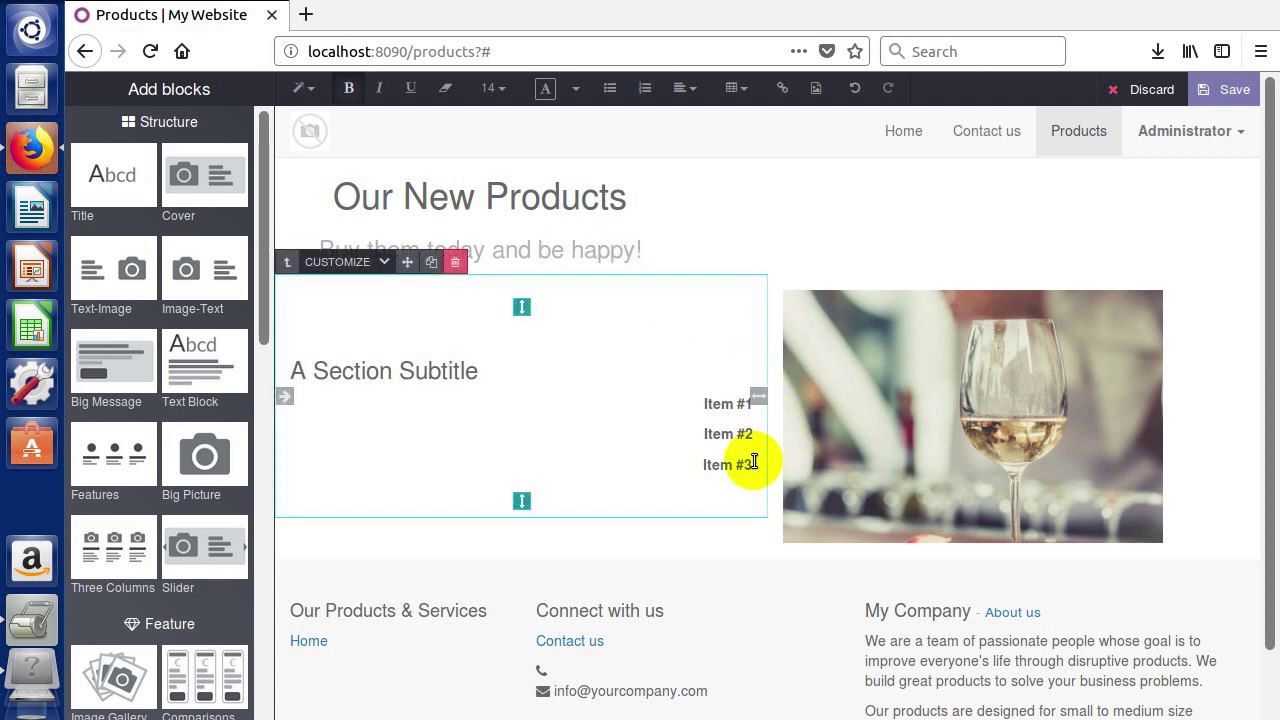
Turn the three item lines under the section subtitle into a bulleted list and align it left
{"action": "left_click_drag", "start_coordinate": [705, 401], "coordinate": [754, 471]}
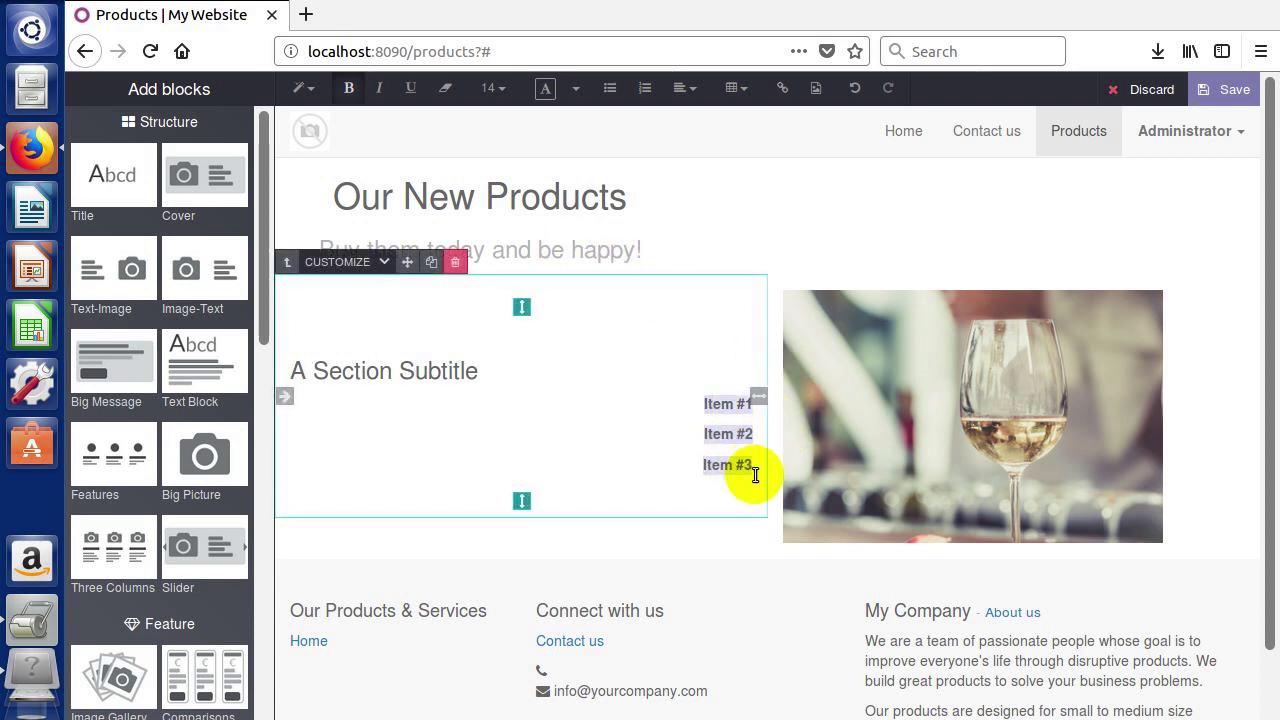
{"action": "left_click", "coordinate": [609, 93]}
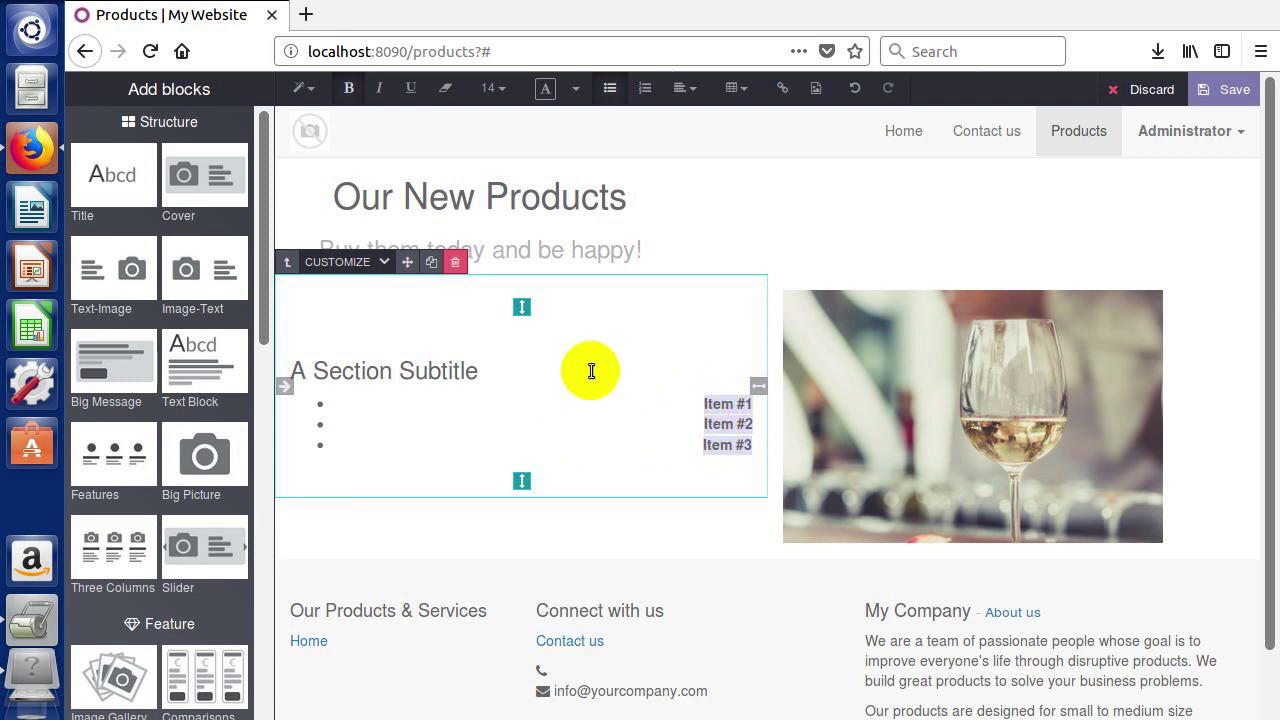
{"action": "left_click", "coordinate": [680, 92]}
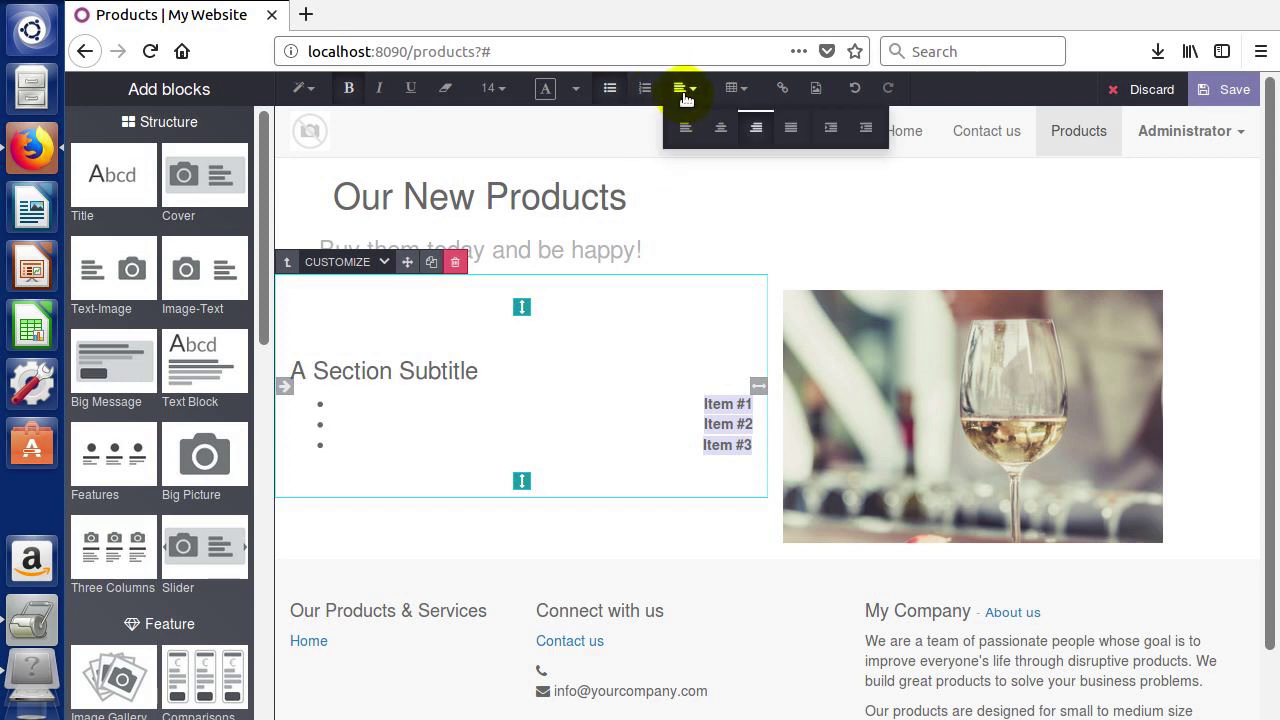
{"action": "left_click", "coordinate": [685, 130]}
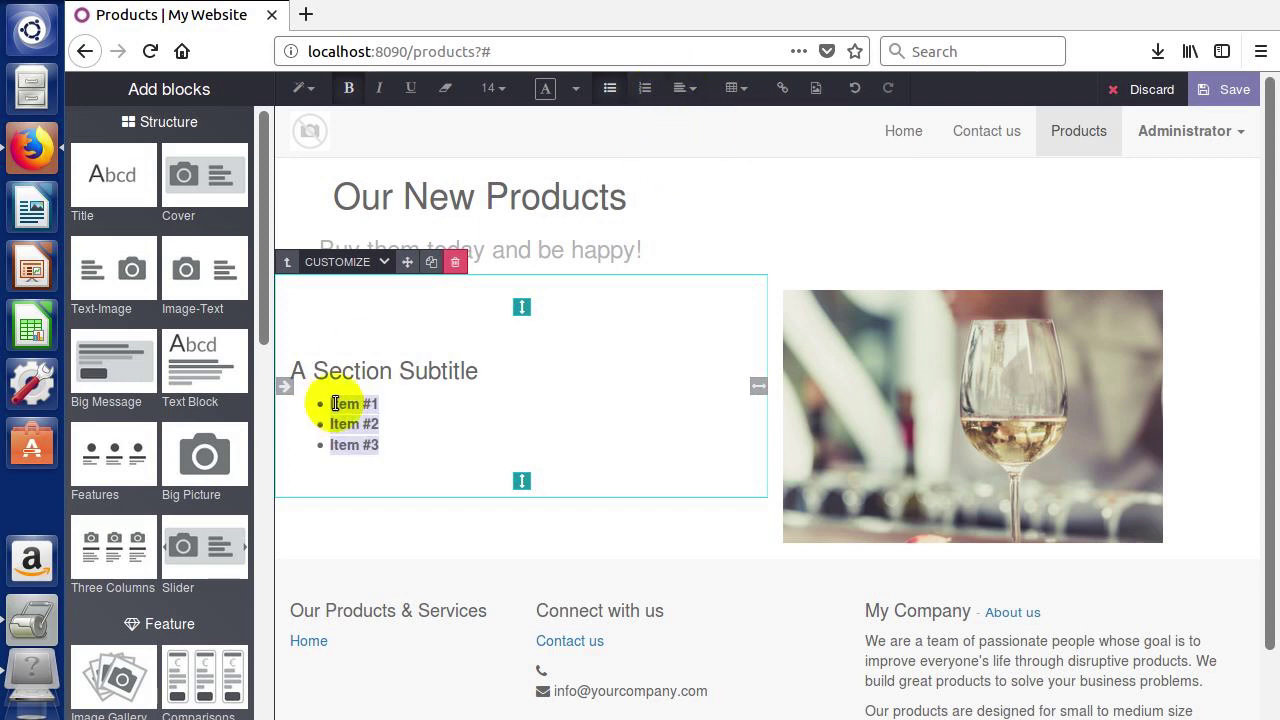
{"action": "left_click", "coordinate": [386, 415]}
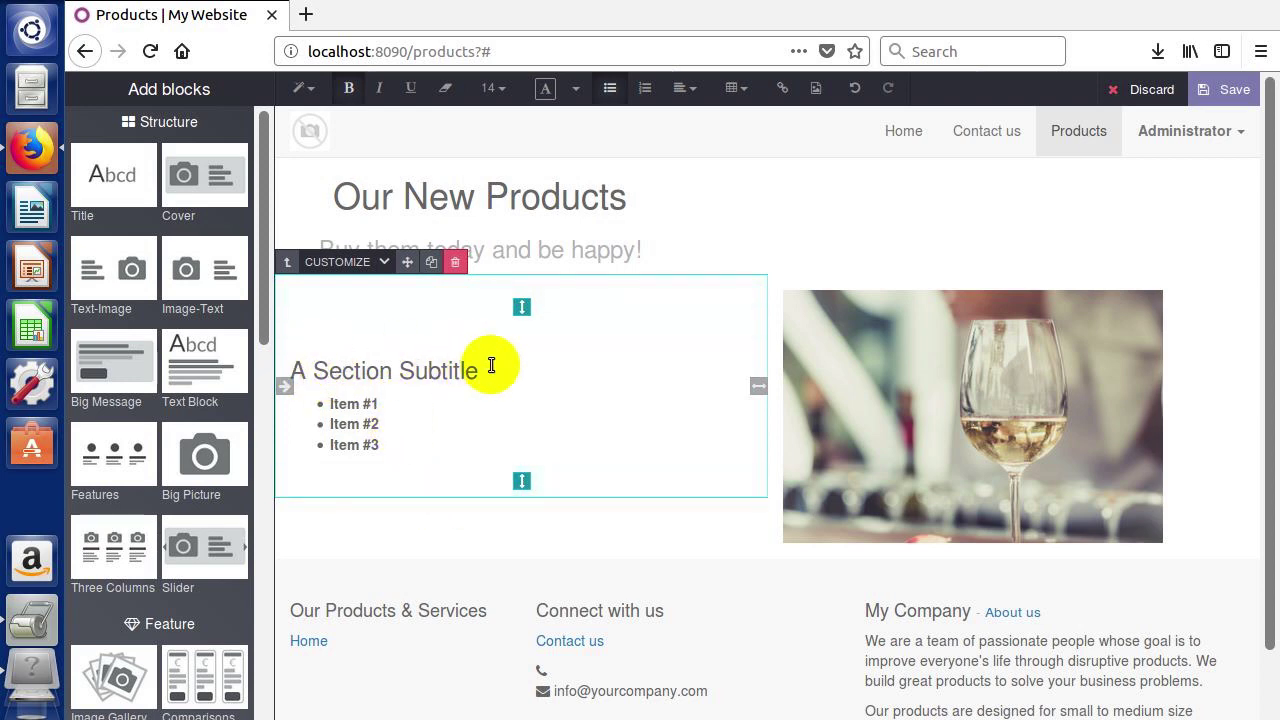
Add "Item #4" and "Item #5" to the end of the bulleted list
{"action": "left_click_drag", "start_coordinate": [482, 371], "coordinate": [303, 382]}
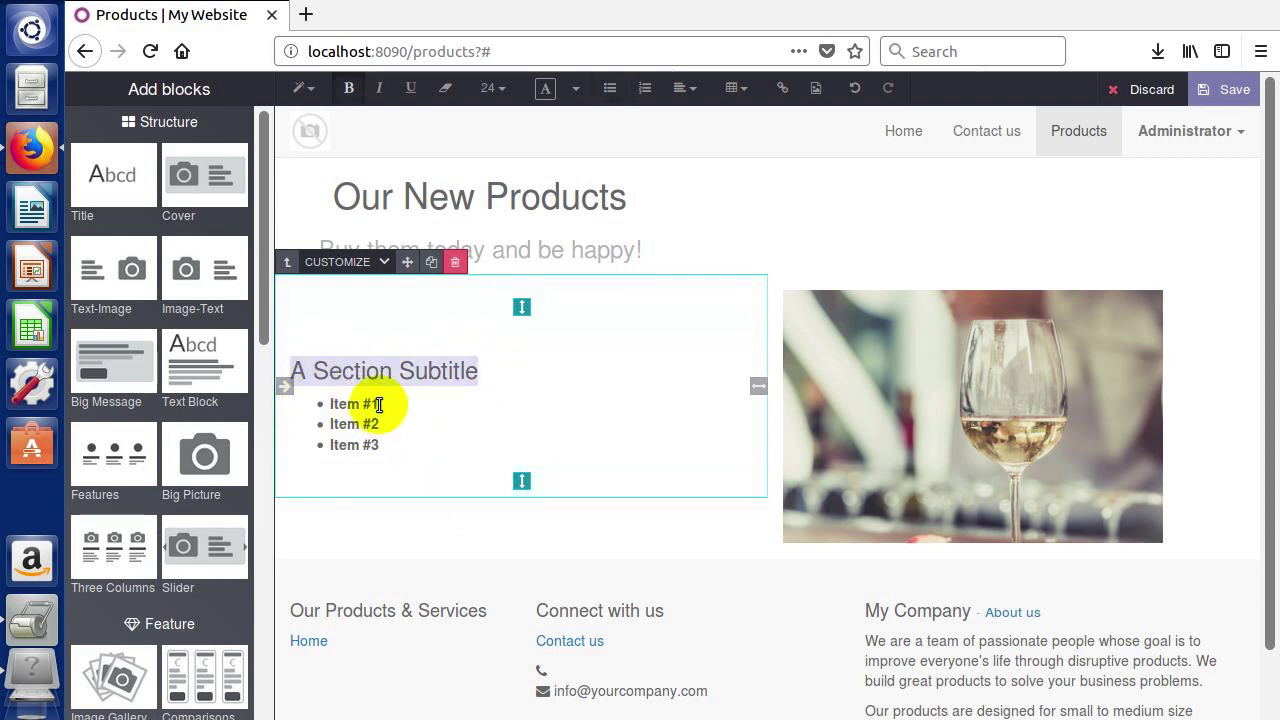
{"action": "left_click", "coordinate": [375, 443]}
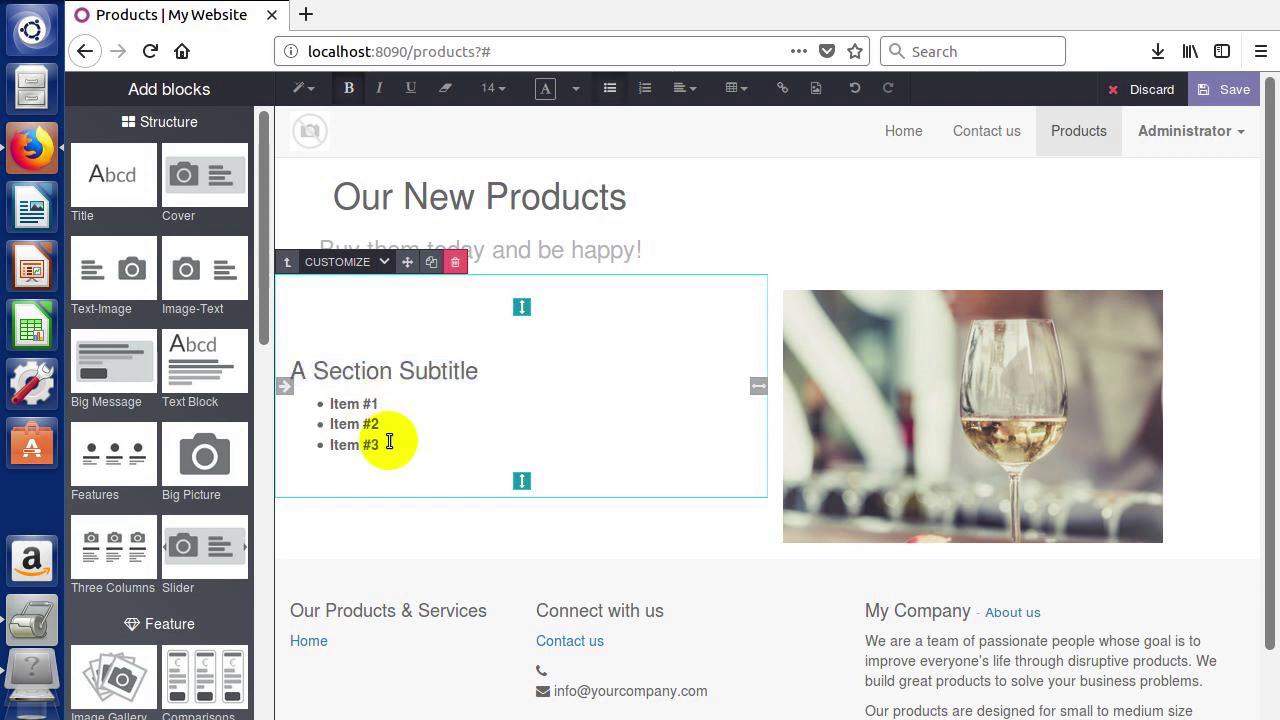
{"action": "key", "text": "Return"}
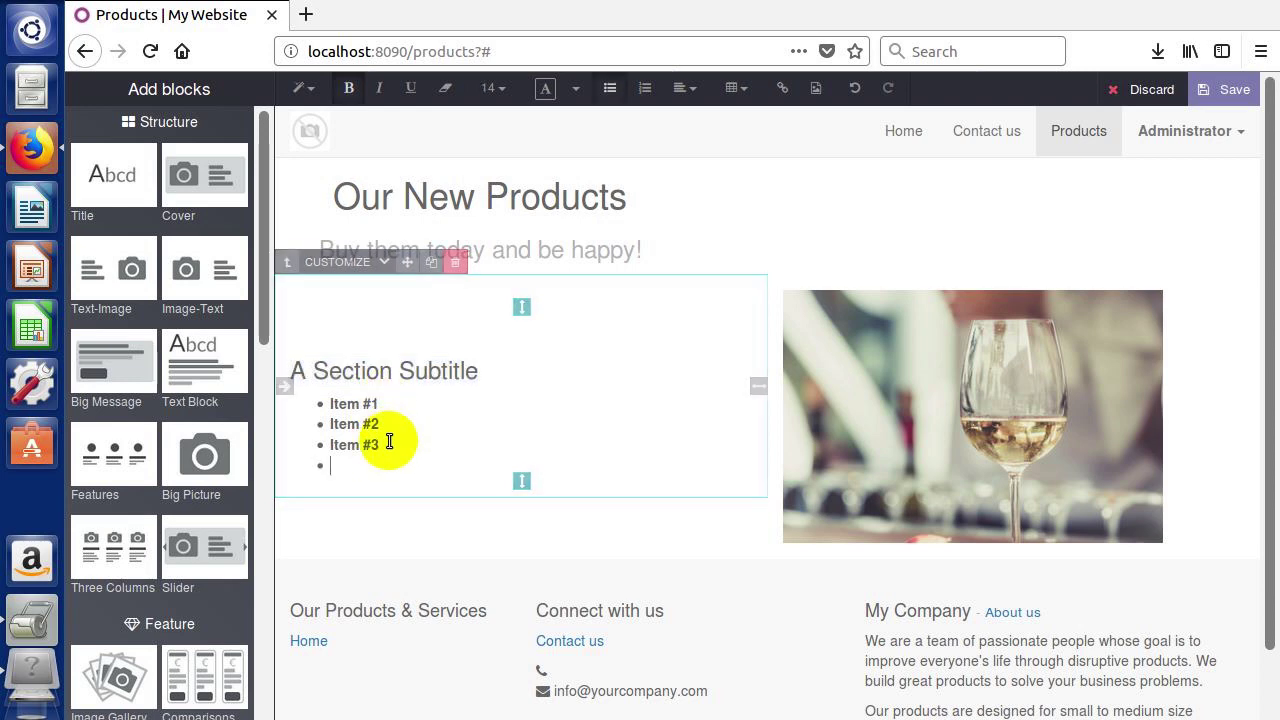
{"action": "type", "text": "Item #4"}
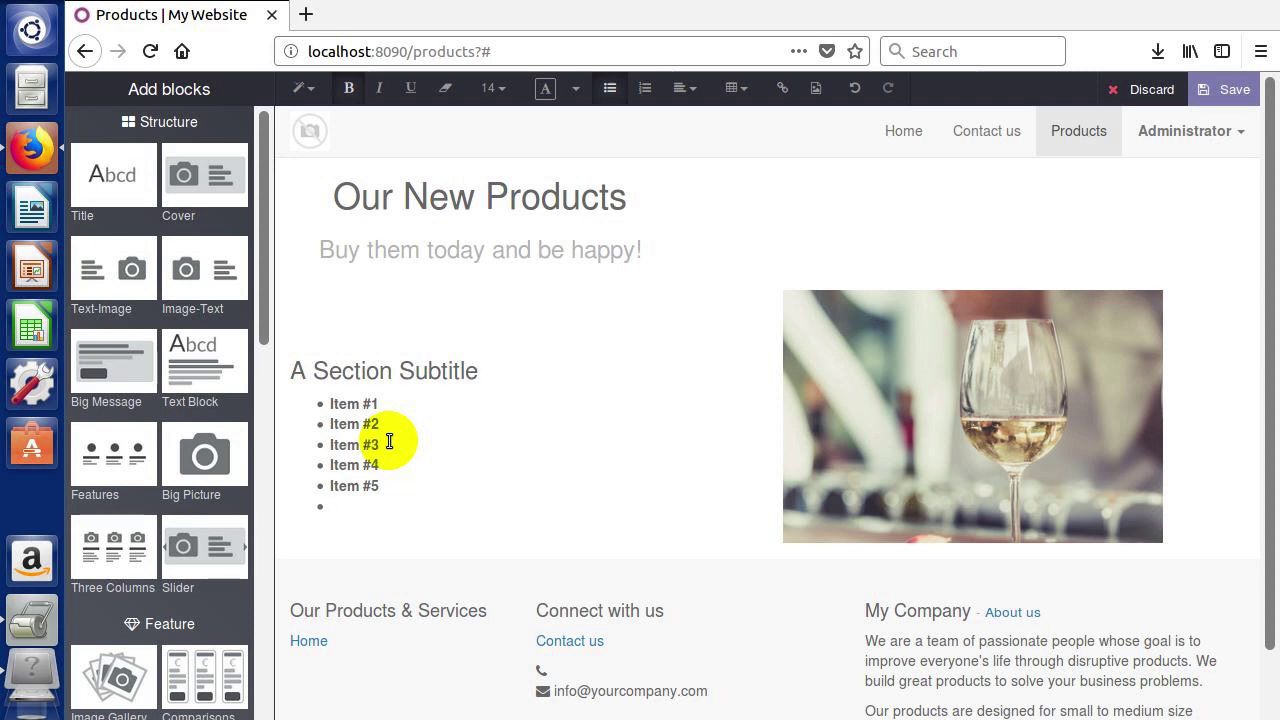
{"action": "key", "text": "Return"}
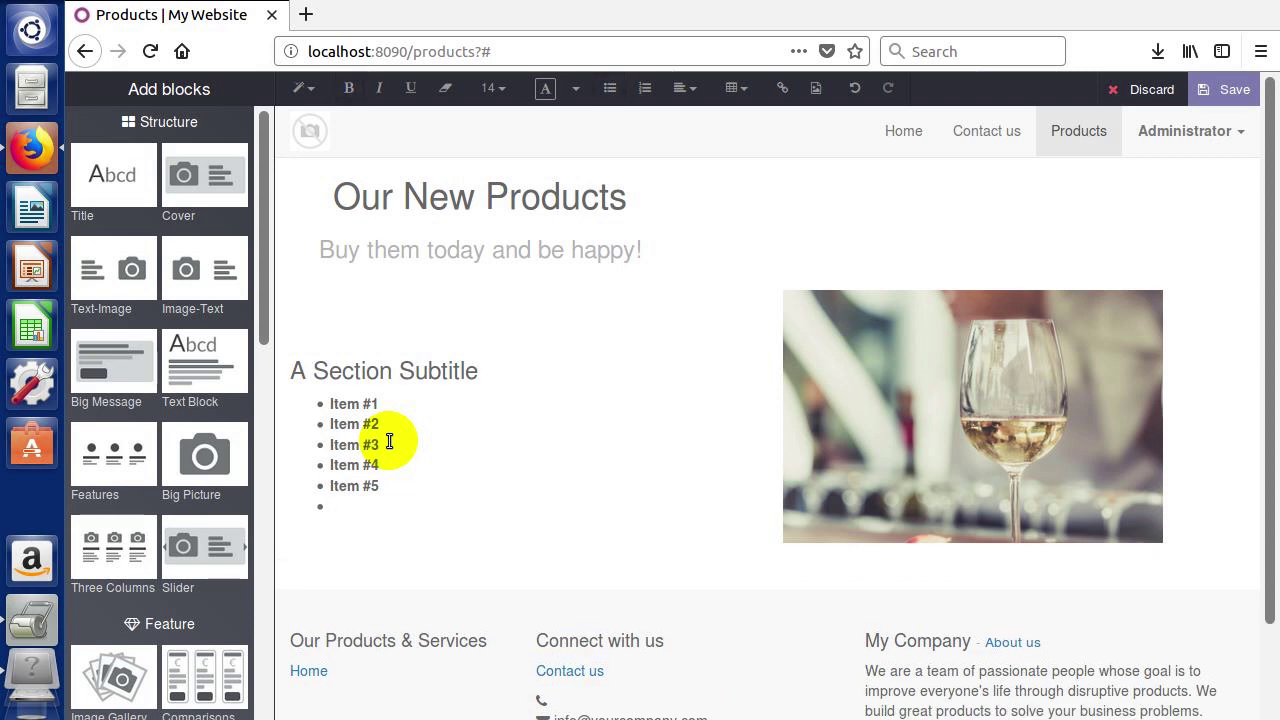
Remove the empty bullet after "Item #5" and write "Here you can keep going." as a plain paragraph below the list
{"action": "left_click", "coordinate": [352, 502]}
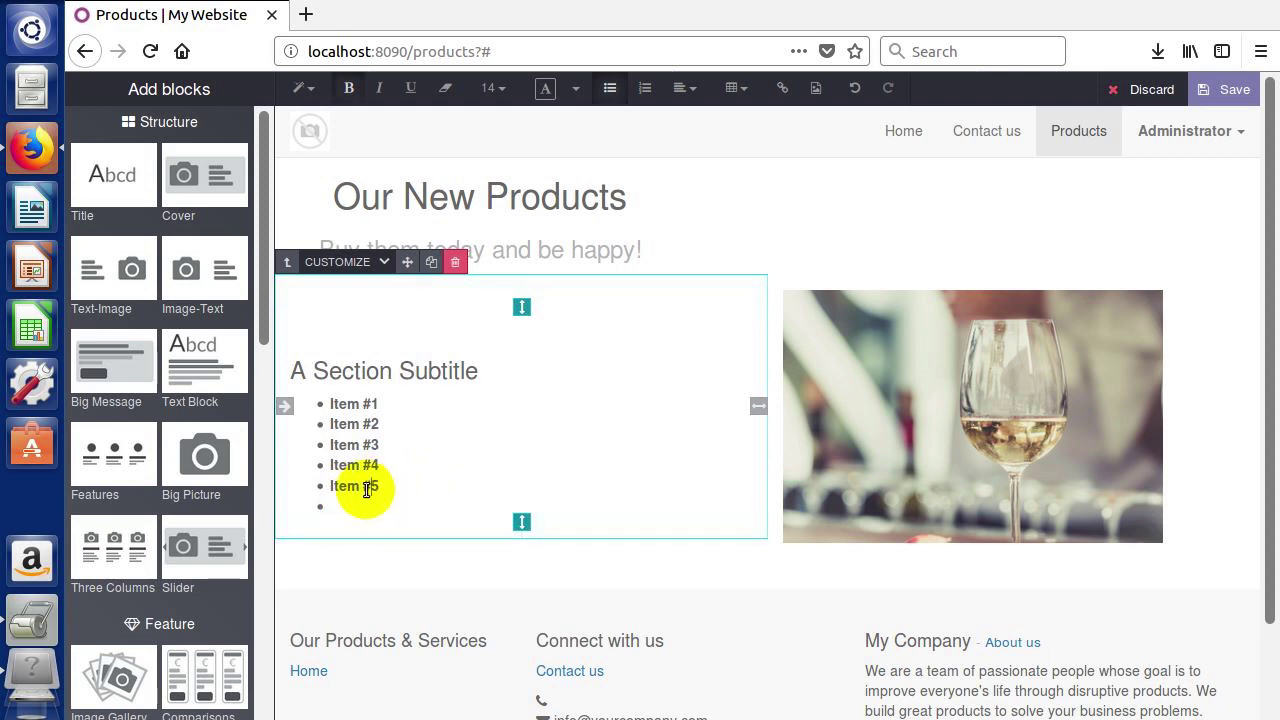
{"action": "key", "text": "shift+Up"}
{"action": "key", "text": "shift+Up"}
{"action": "key", "text": "shift+Up"}
{"action": "key", "text": "shift+Up"}
{"action": "key", "text": "shift+Up"}
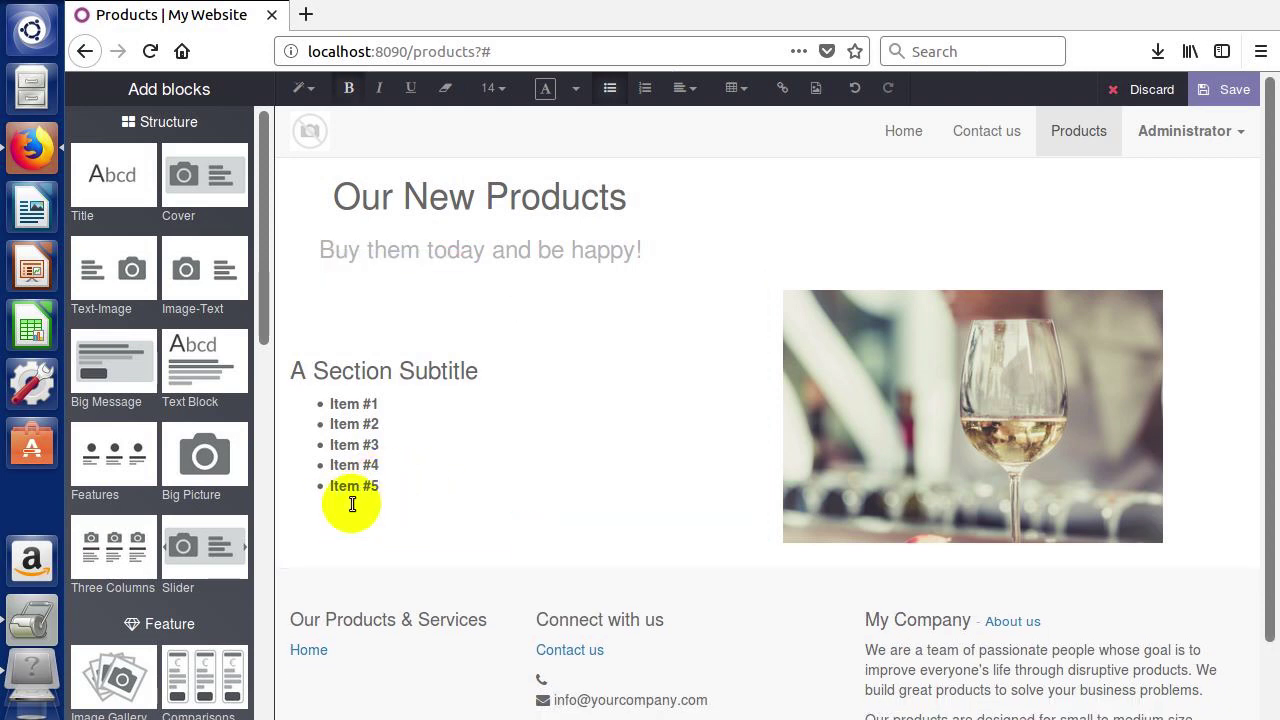
{"action": "left_click", "coordinate": [328, 521]}
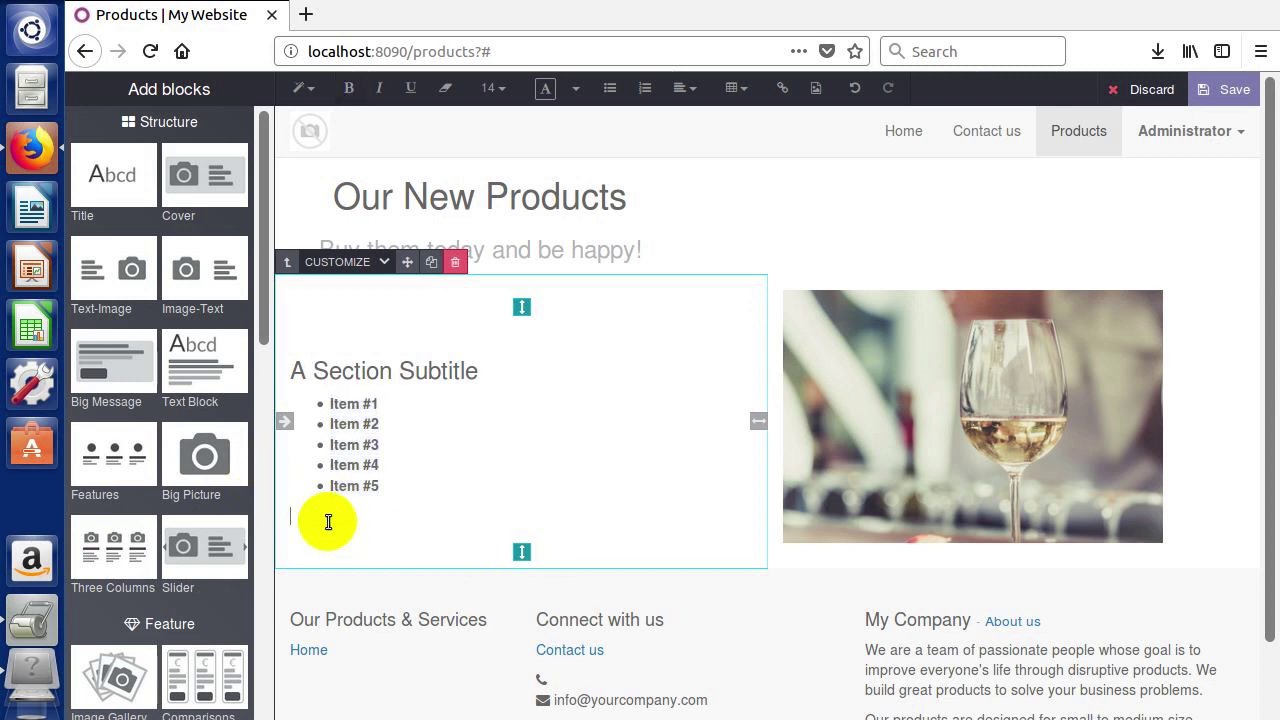
{"action": "type", "text": "Here you can keep going."}
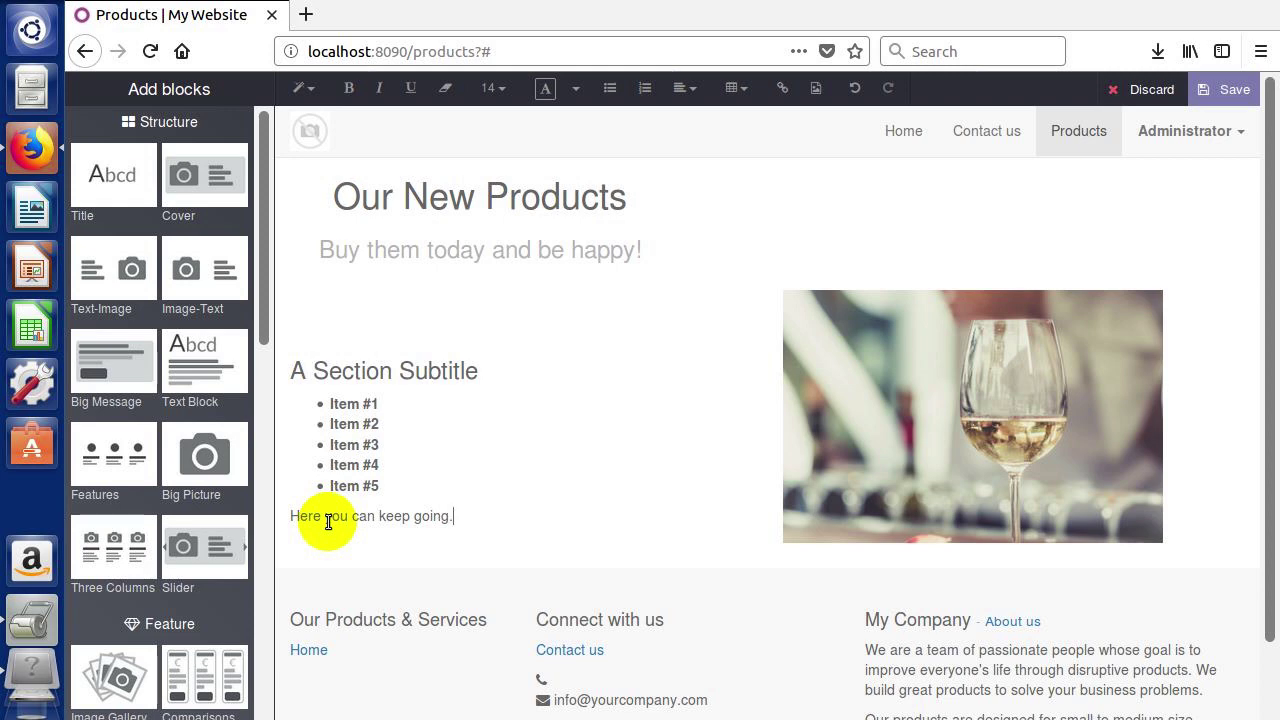
Delete the "Item #5" entry and its bullet from the list
{"action": "mouse_move", "coordinate": [366, 443]}
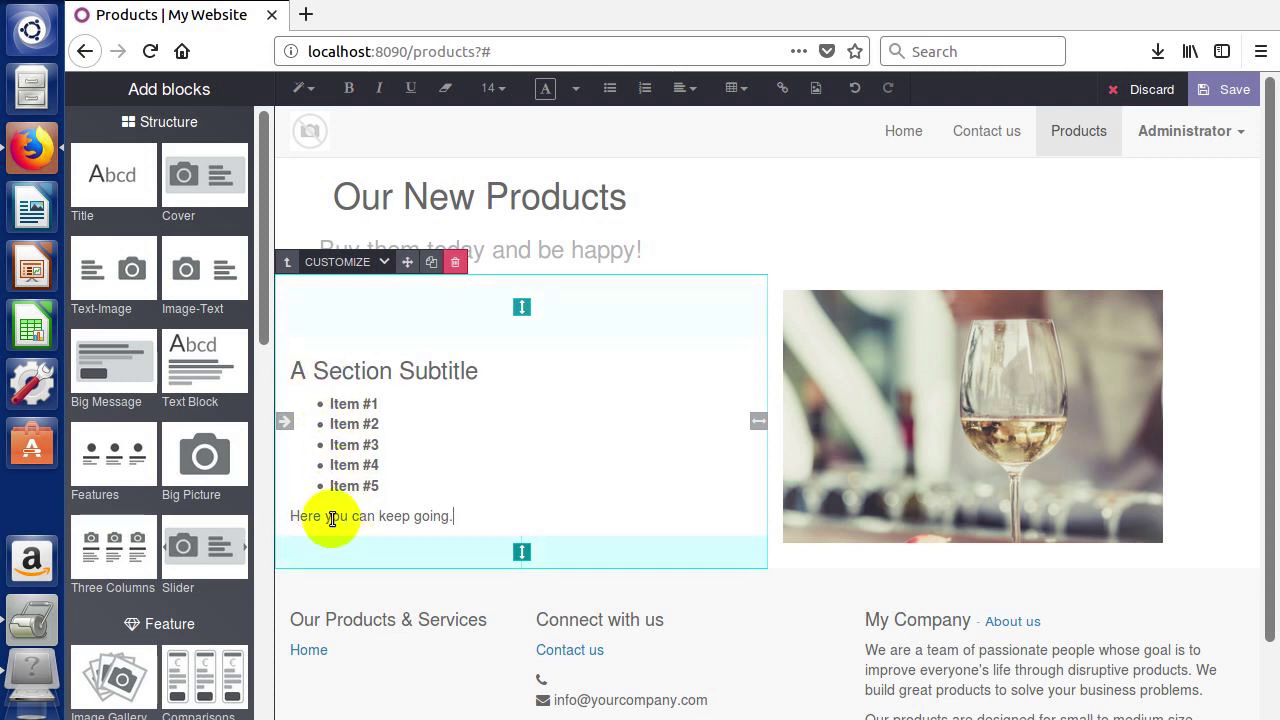
{"action": "left_click", "coordinate": [405, 487]}
{"action": "key", "text": "BackSpace"}
{"action": "key", "text": "BackSpace"}
{"action": "key", "text": "BackSpace"}
{"action": "key", "text": "BackSpace"}
{"action": "key", "text": "BackSpace"}
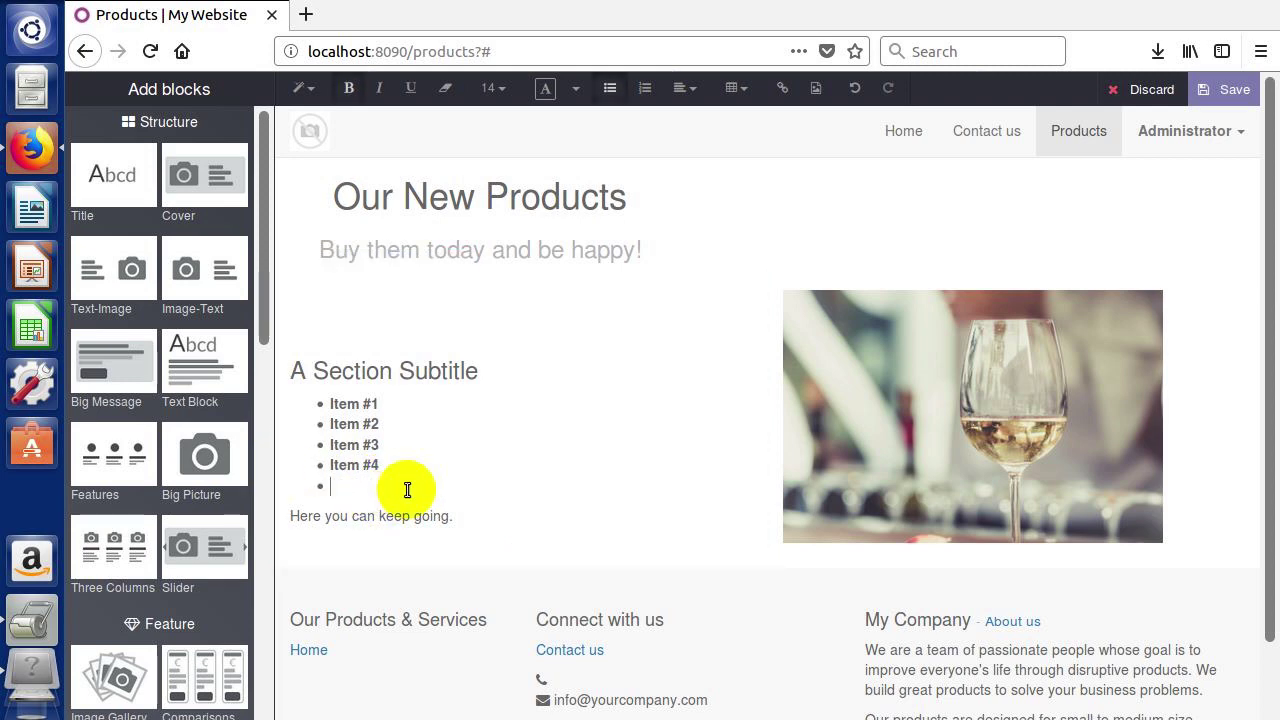
{"action": "key", "text": "BackSpace"}
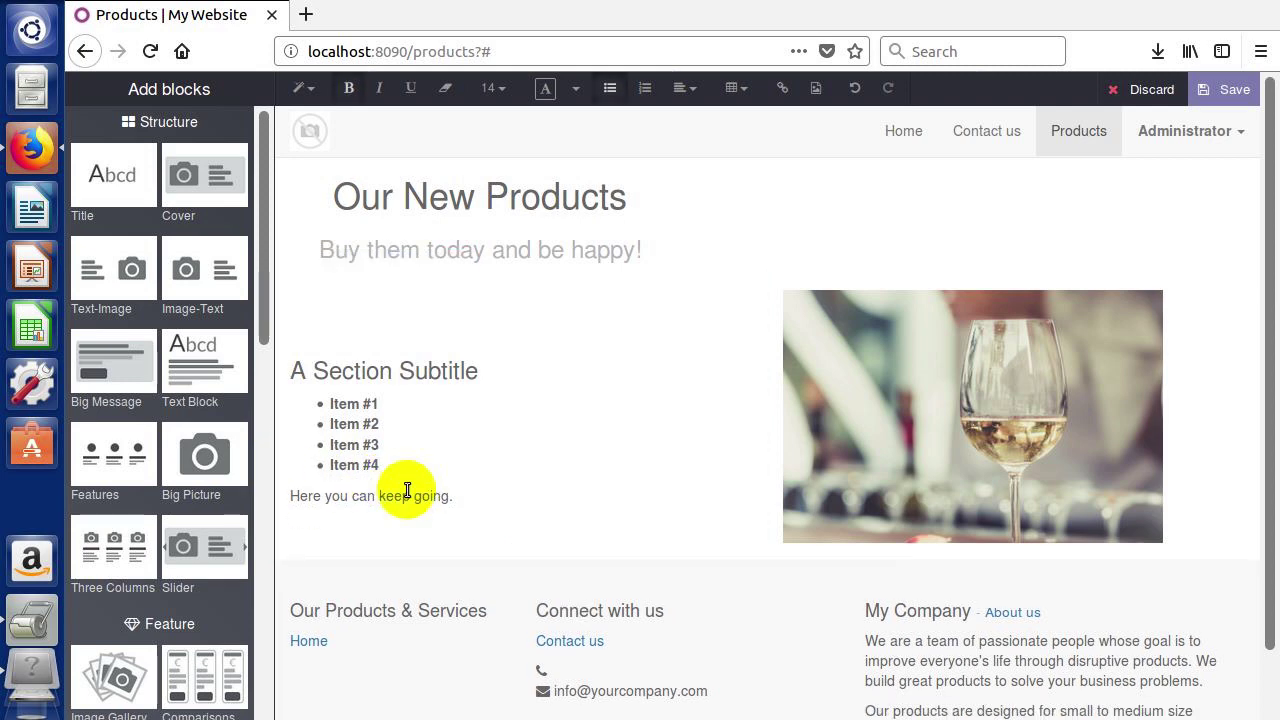
Convert the bulleted list to a numbered list and add a fifth entry reading "Item"
{"action": "left_click_drag", "start_coordinate": [402, 483], "coordinate": [327, 400]}
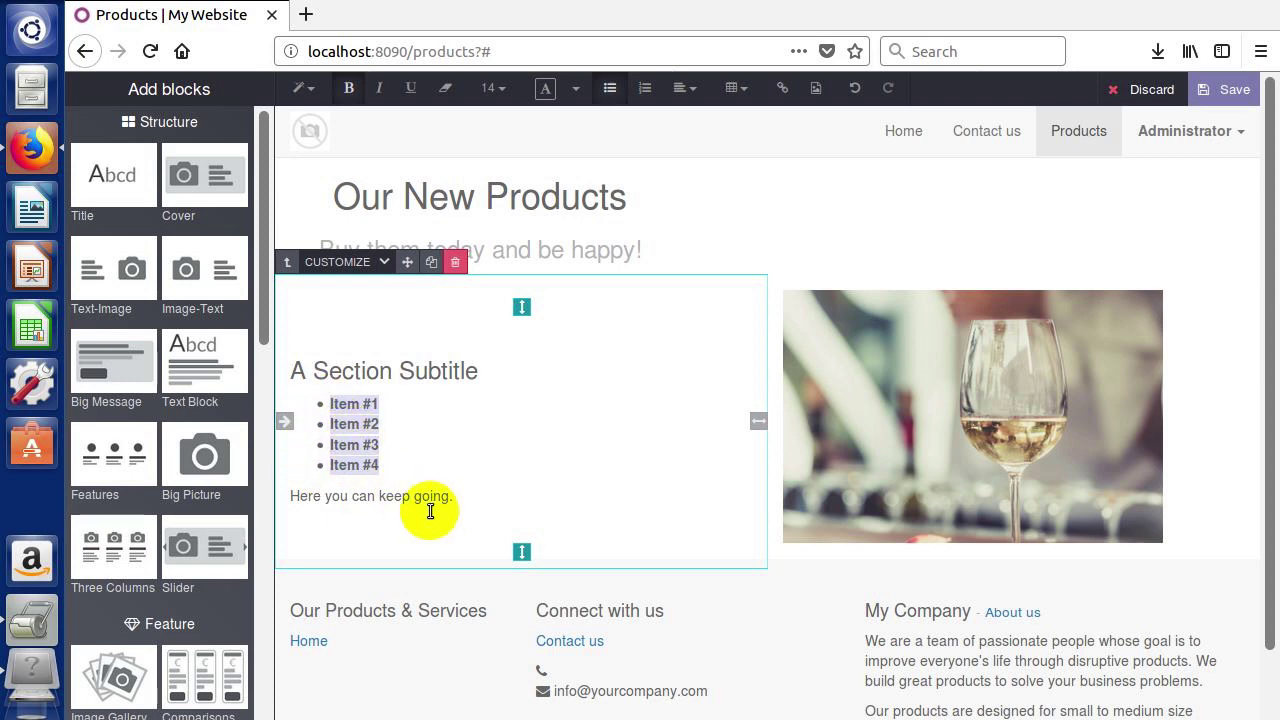
{"action": "left_click", "coordinate": [645, 92]}
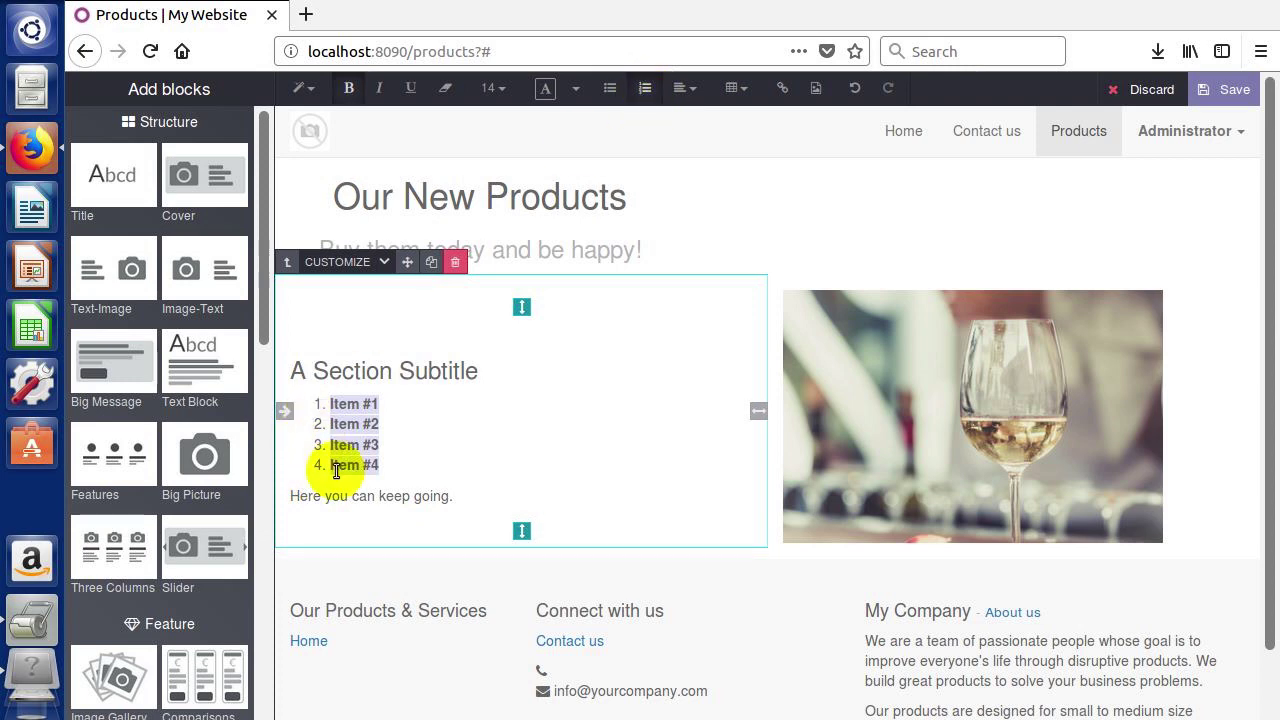
{"action": "left_click", "coordinate": [399, 469]}
{"action": "key", "text": "Return"}
{"action": "type", "text": "IT"}
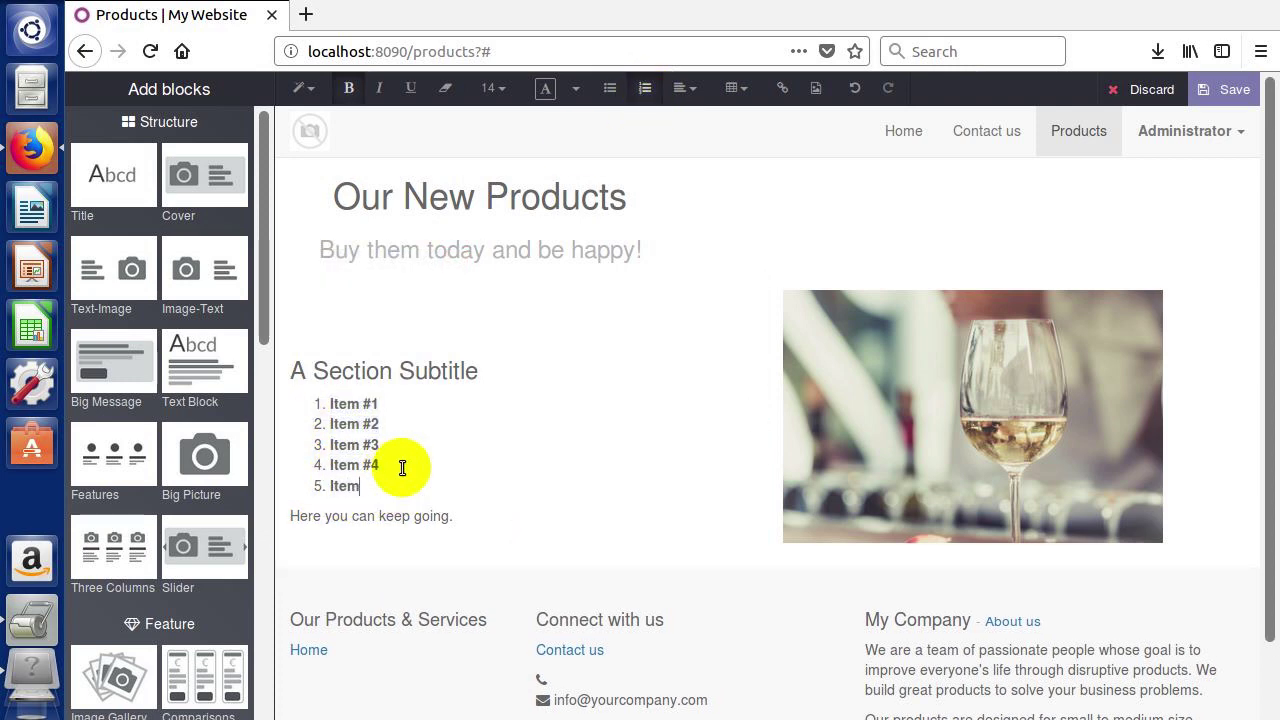
Remove "#1" and "#2" from the first two entries of the numbered list
{"action": "left_click", "coordinate": [396, 398]}
{"action": "key", "text": "BackSpace"}
{"action": "key", "text": "BackSpace"}
{"action": "left_click", "coordinate": [386, 421]}
{"action": "key", "text": "BackSpace"}
{"action": "key", "text": "BackSpace"}
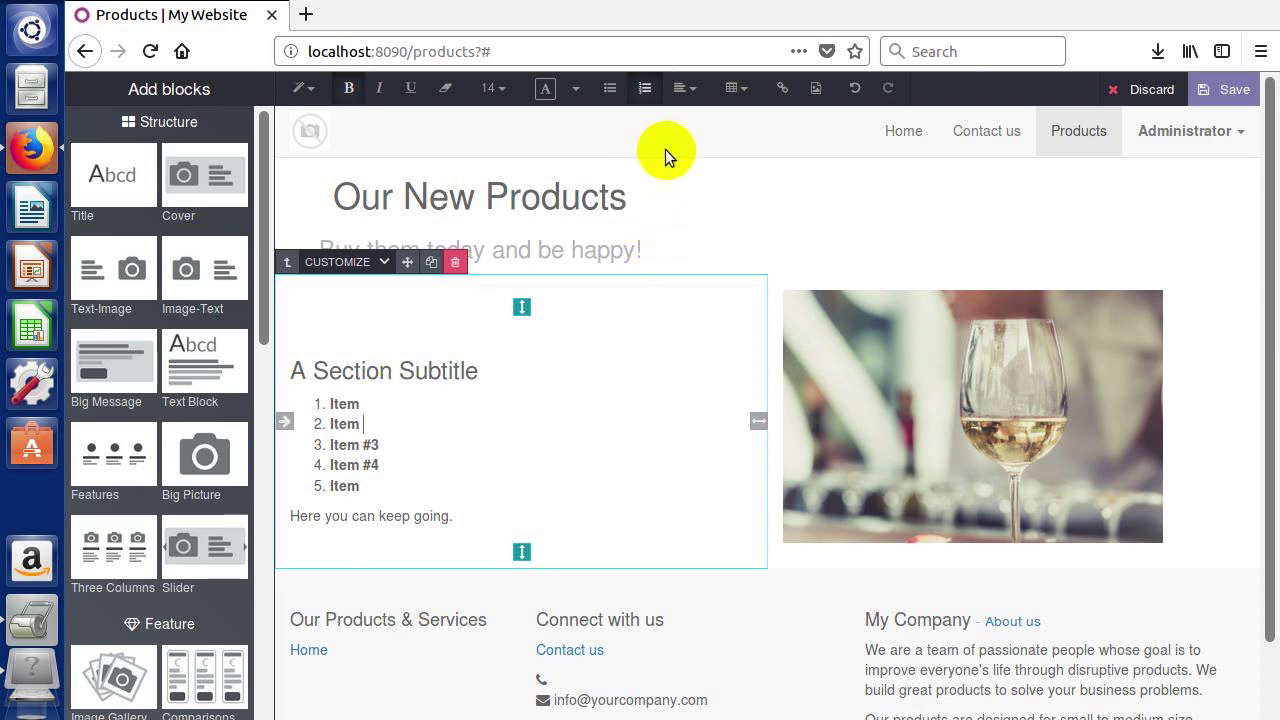
Try center and right alignment on the "Here you can keep going." paragraph below the numbered list
{"action": "left_click_drag", "start_coordinate": [452, 515], "coordinate": [290, 515]}
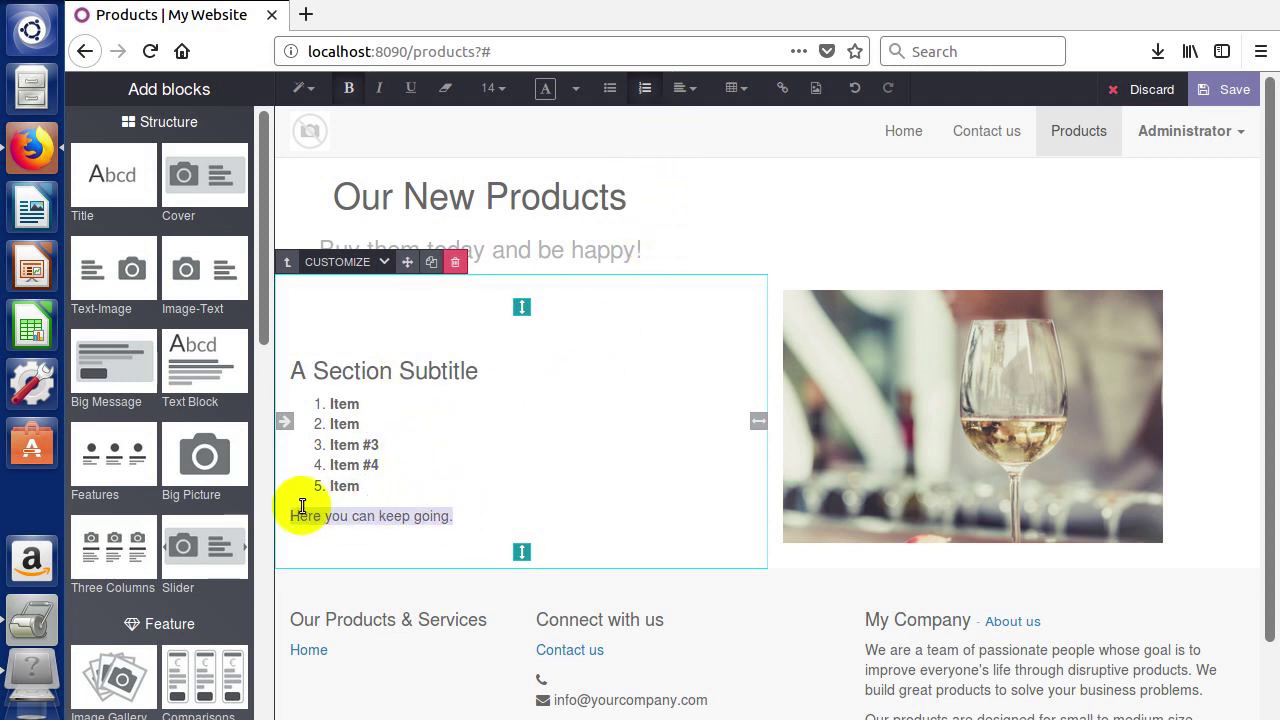
{"action": "left_click", "coordinate": [686, 92]}
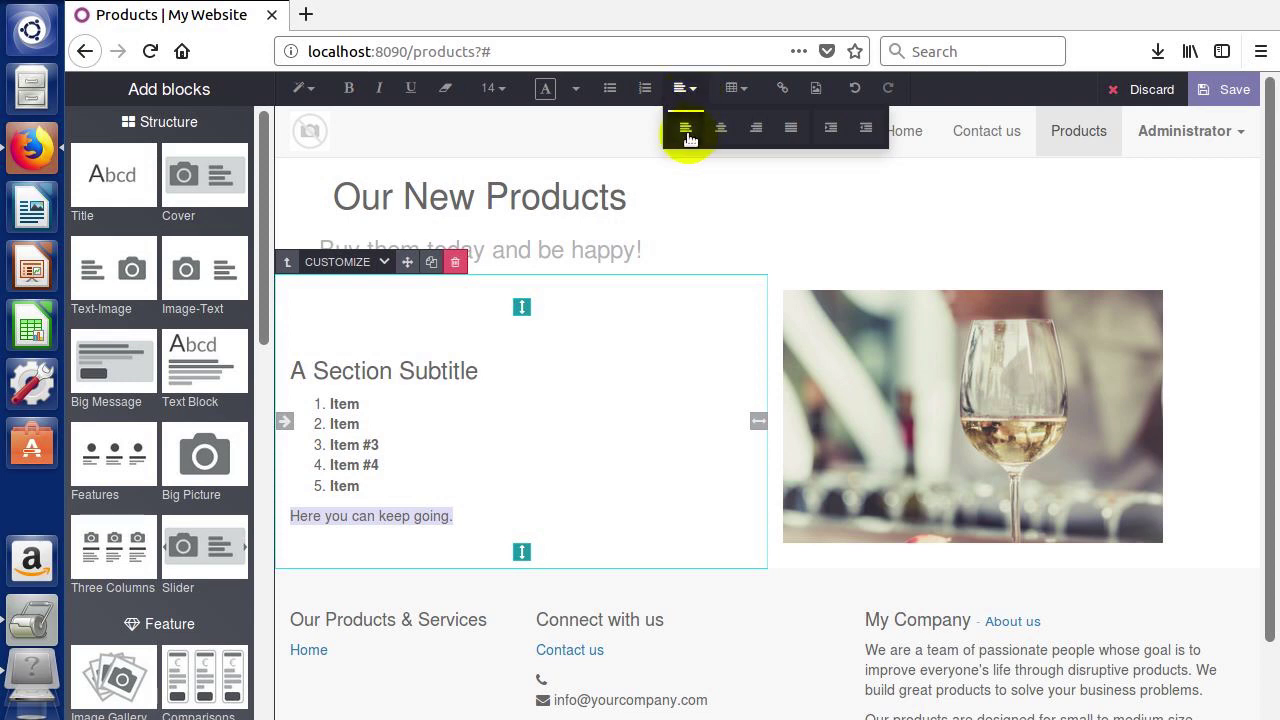
{"action": "left_click", "coordinate": [721, 130]}
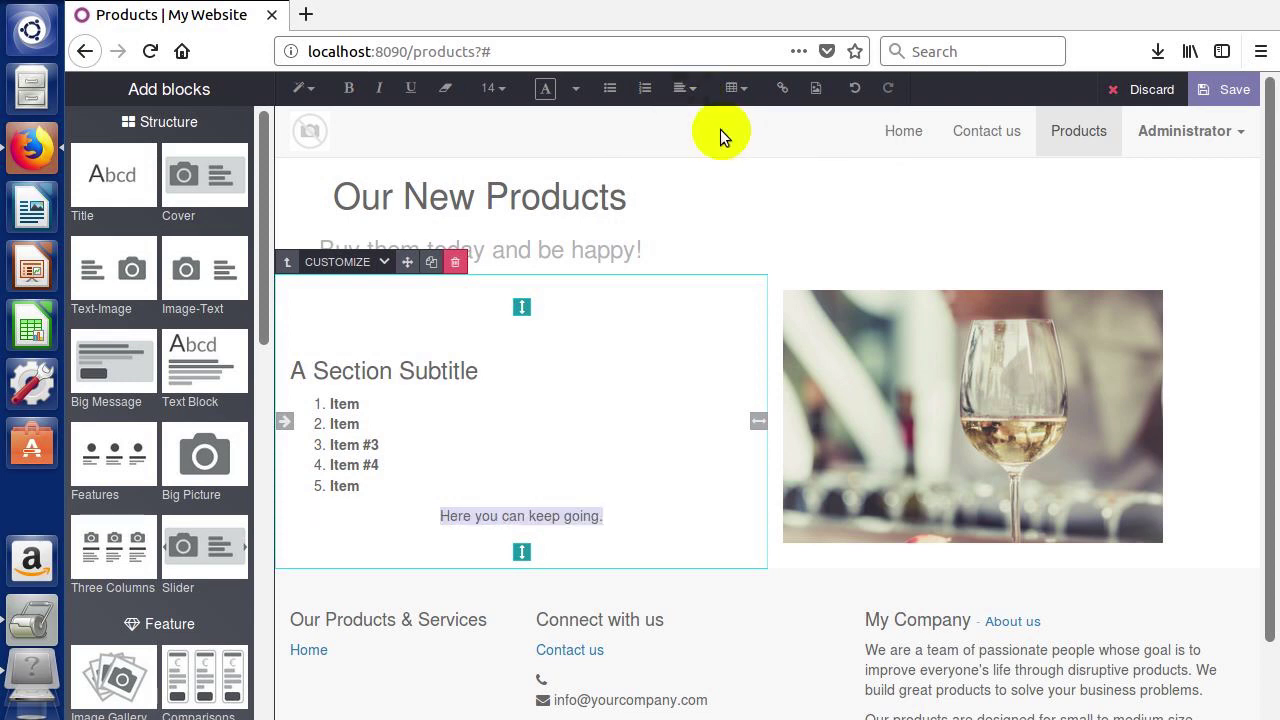
{"action": "left_click", "coordinate": [693, 92]}
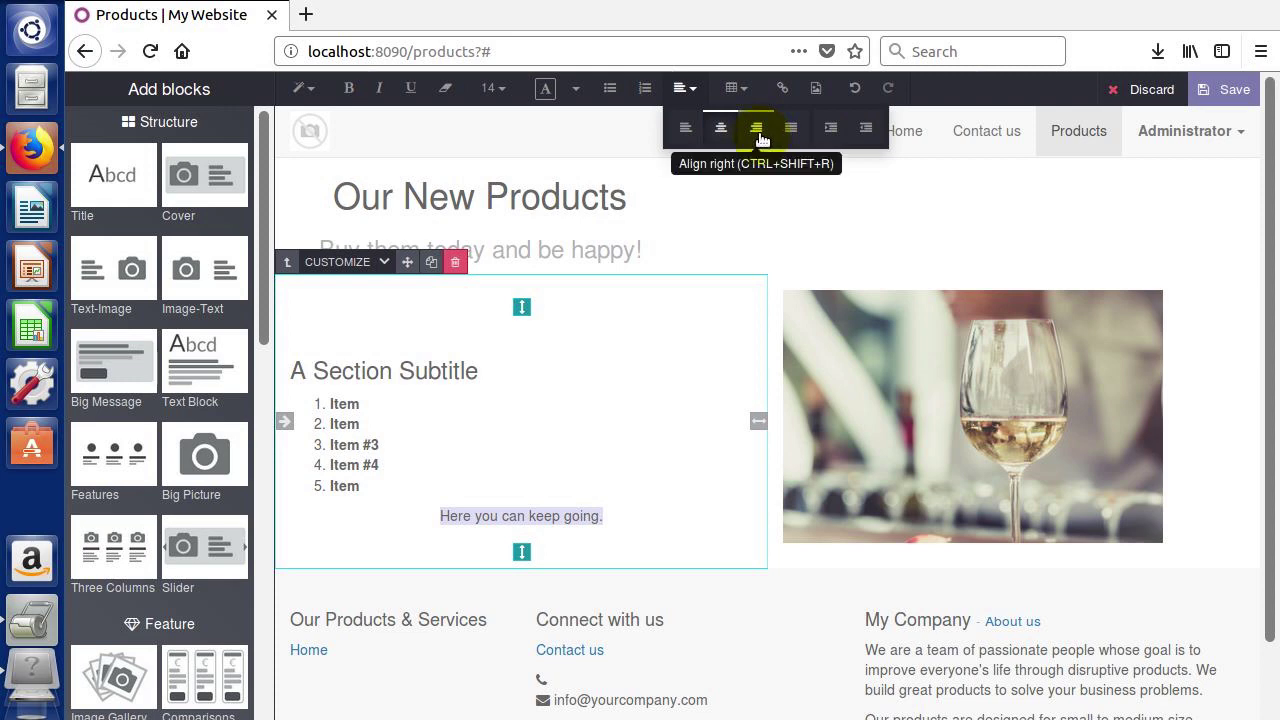
{"action": "left_click", "coordinate": [759, 137]}
{"action": "left_click", "coordinate": [685, 88]}
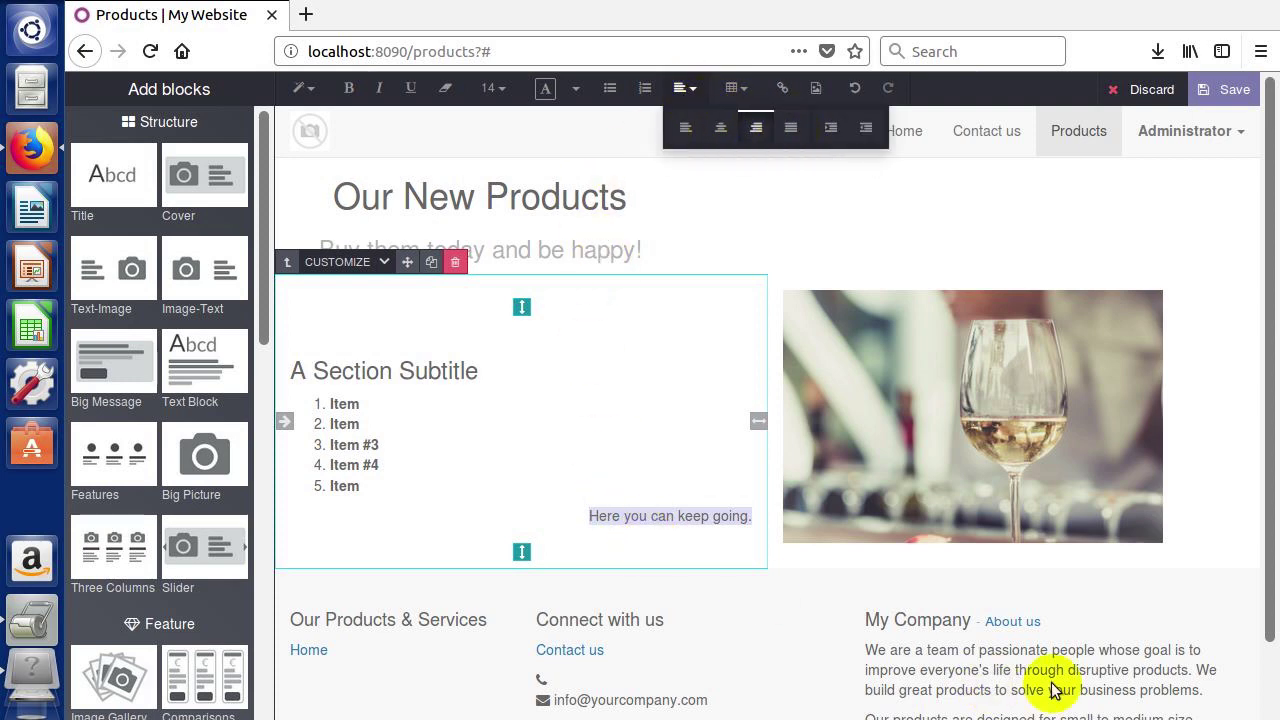
Replace "Here you can keep going." with a copy of the footer's first paragraph, "We are a team of passionate people…"
{"action": "left_click_drag", "start_coordinate": [1202, 690], "coordinate": [871, 650]}
{"action": "key", "text": "ctrl+c"}
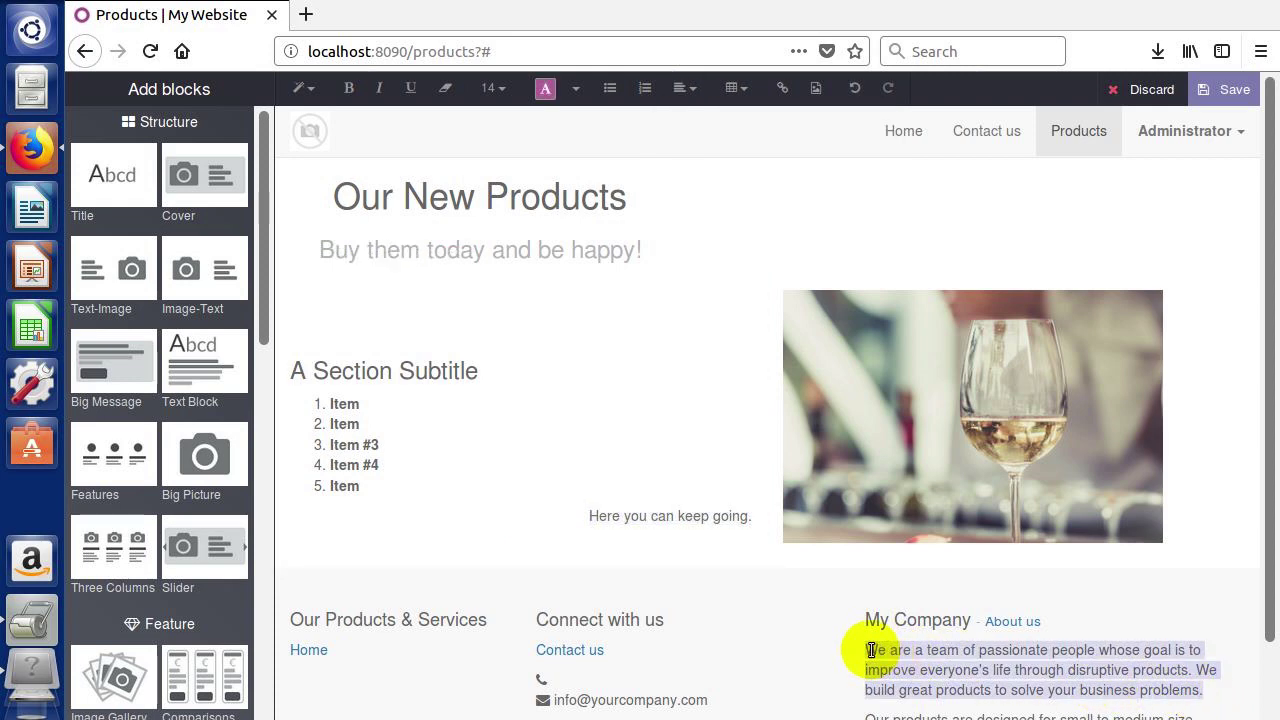
{"action": "left_click", "coordinate": [384, 509]}
{"action": "left_click_drag", "start_coordinate": [586, 516], "coordinate": [757, 530]}
{"action": "key", "text": "ctrl+v"}
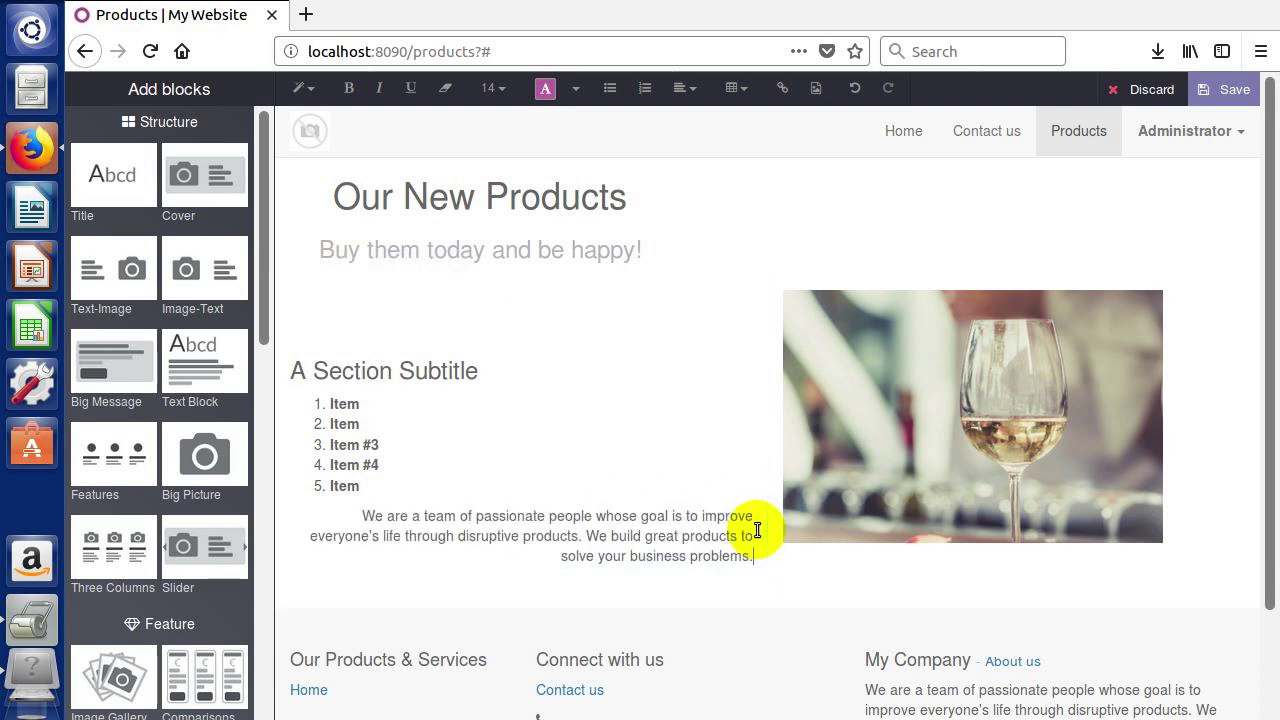
Try left, center and right alignment on the pasted "We are a team…" paragraph
{"action": "left_click_drag", "start_coordinate": [756, 556], "coordinate": [348, 486]}
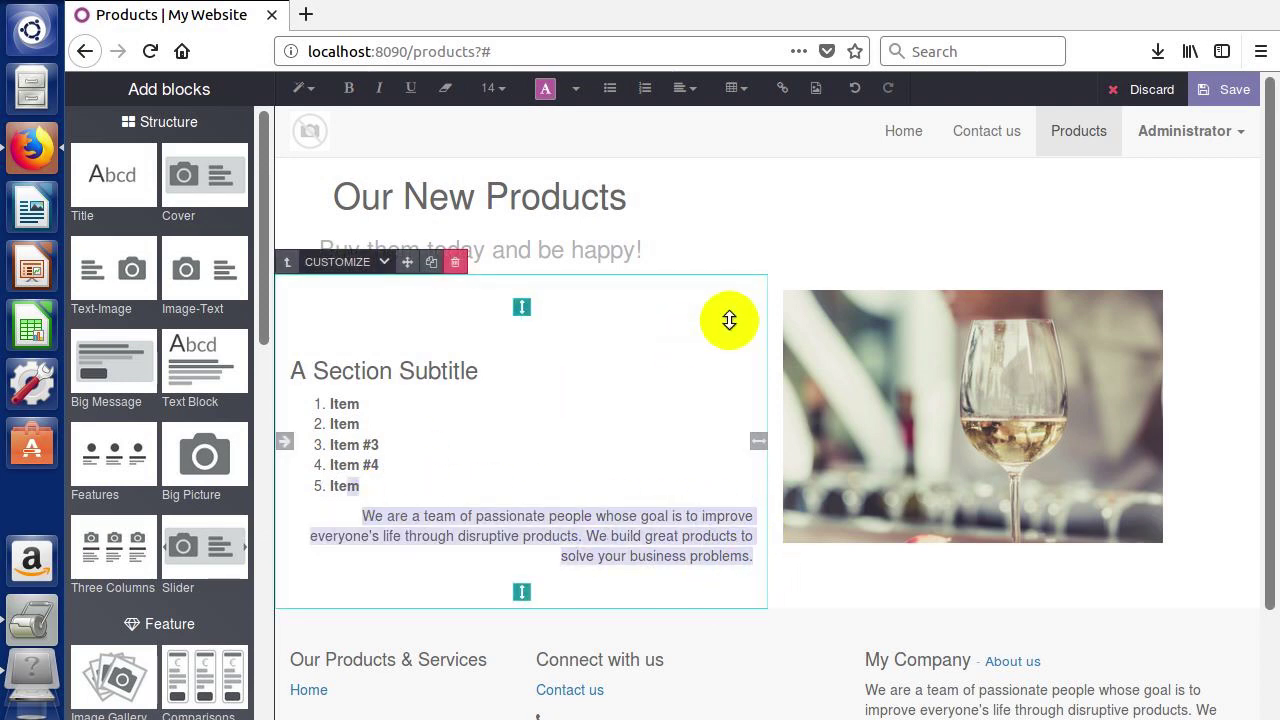
{"action": "left_click", "coordinate": [699, 97]}
{"action": "left_click", "coordinate": [685, 127]}
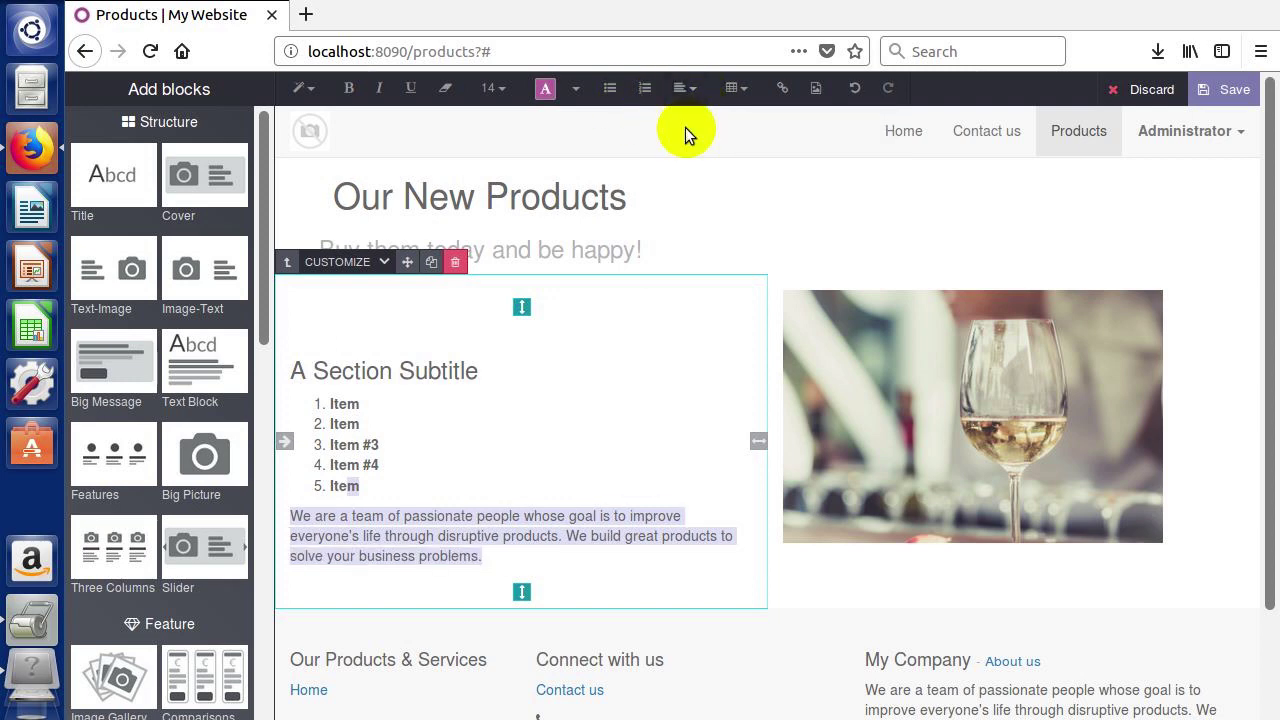
{"action": "left_click", "coordinate": [684, 95]}
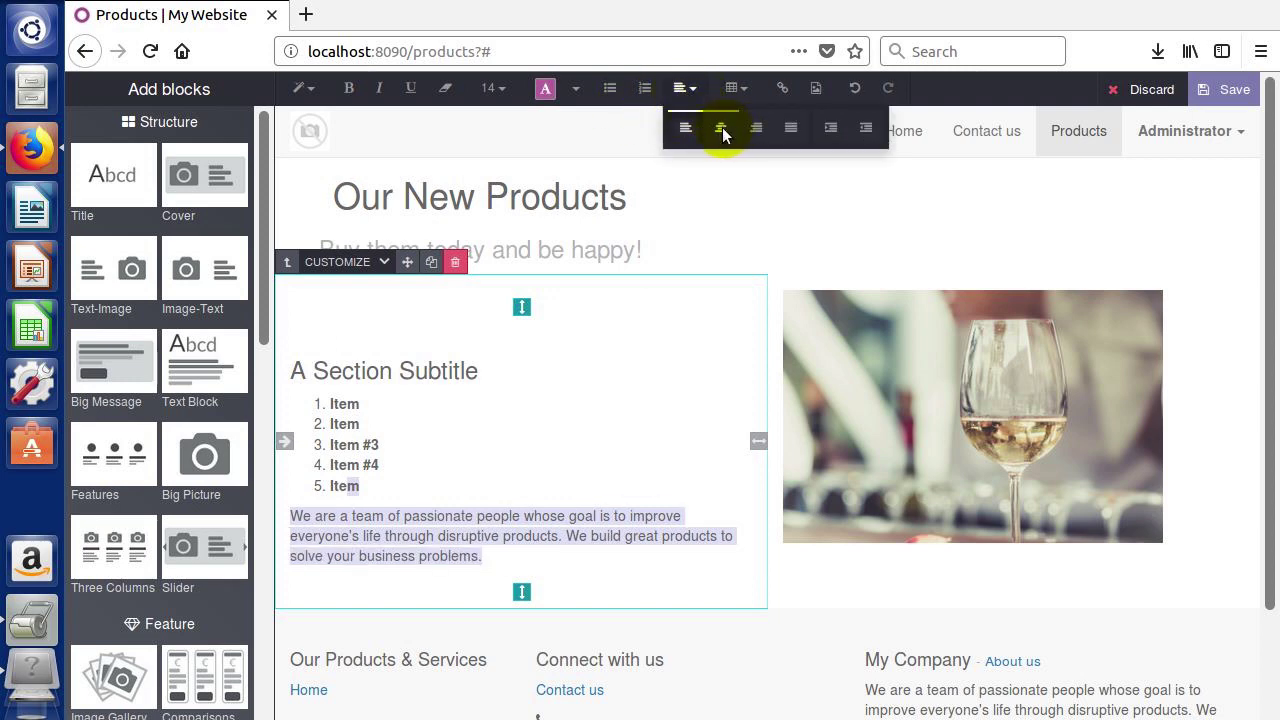
{"action": "left_click", "coordinate": [721, 128]}
{"action": "left_click", "coordinate": [695, 99]}
{"action": "left_click", "coordinate": [757, 127]}
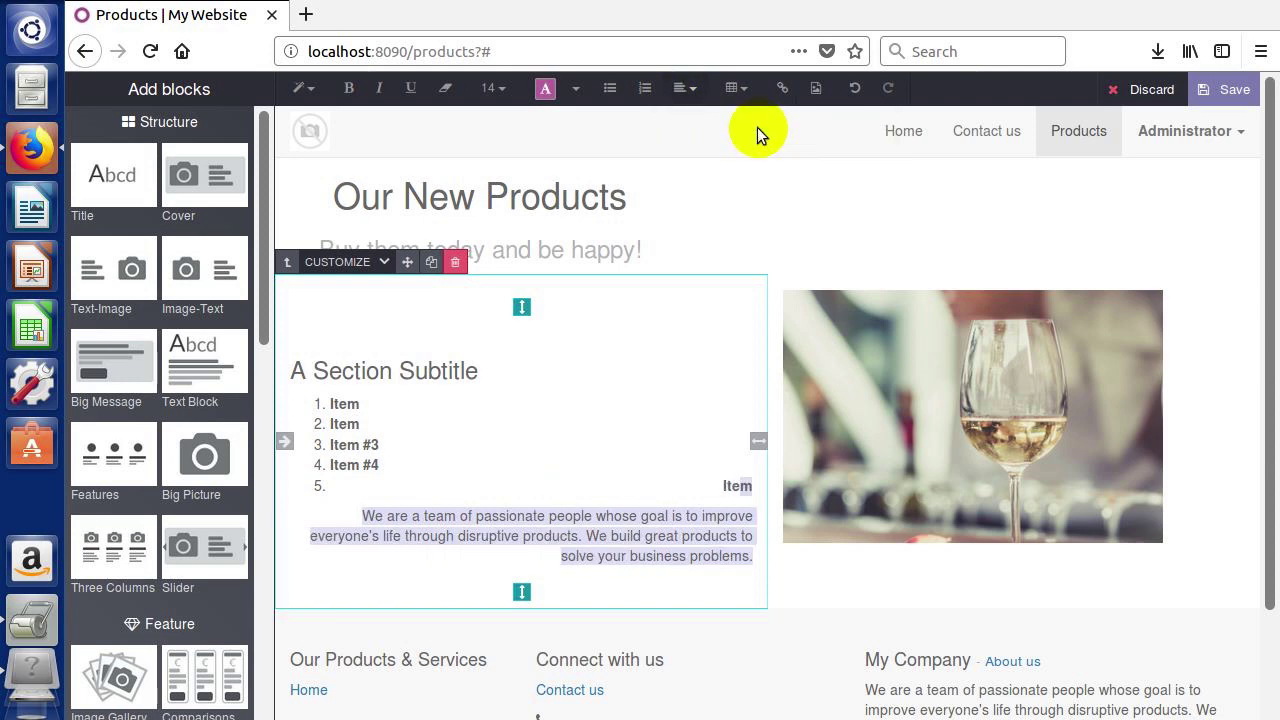
Justify the "We are a team…" paragraph below the numbered list across the full column width
{"action": "left_click", "coordinate": [684, 92]}
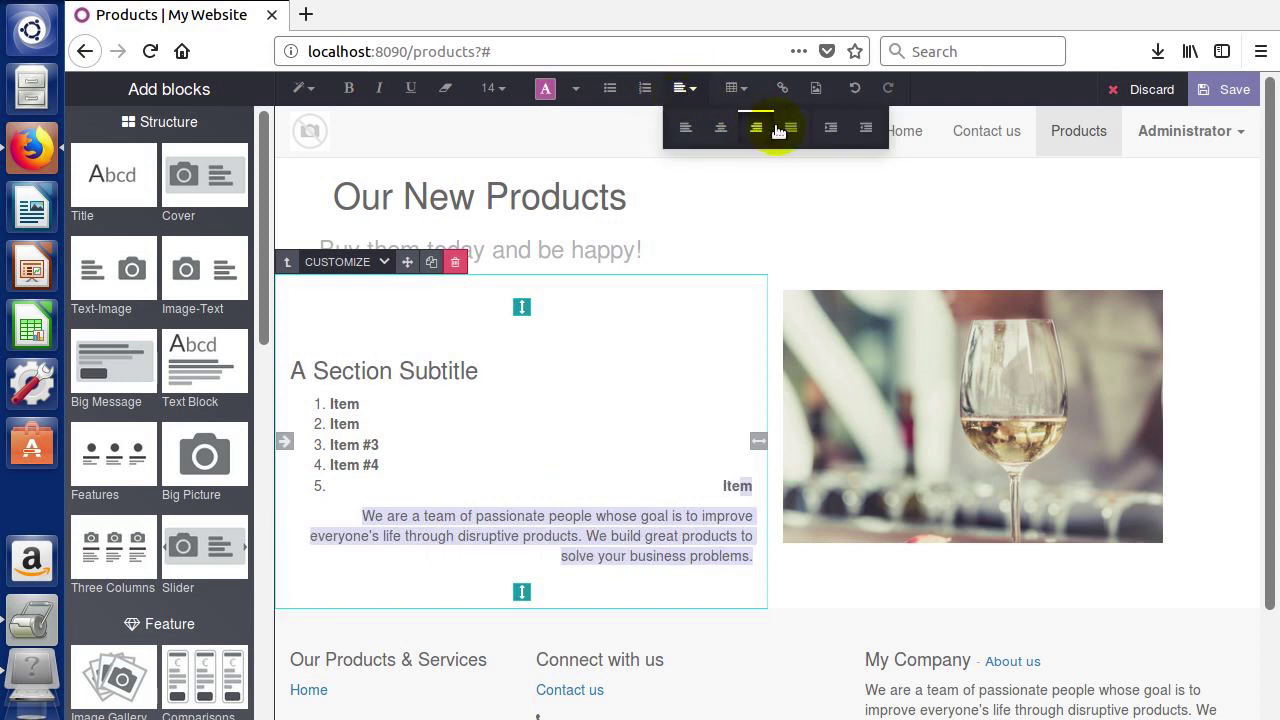
{"action": "left_click", "coordinate": [791, 129]}
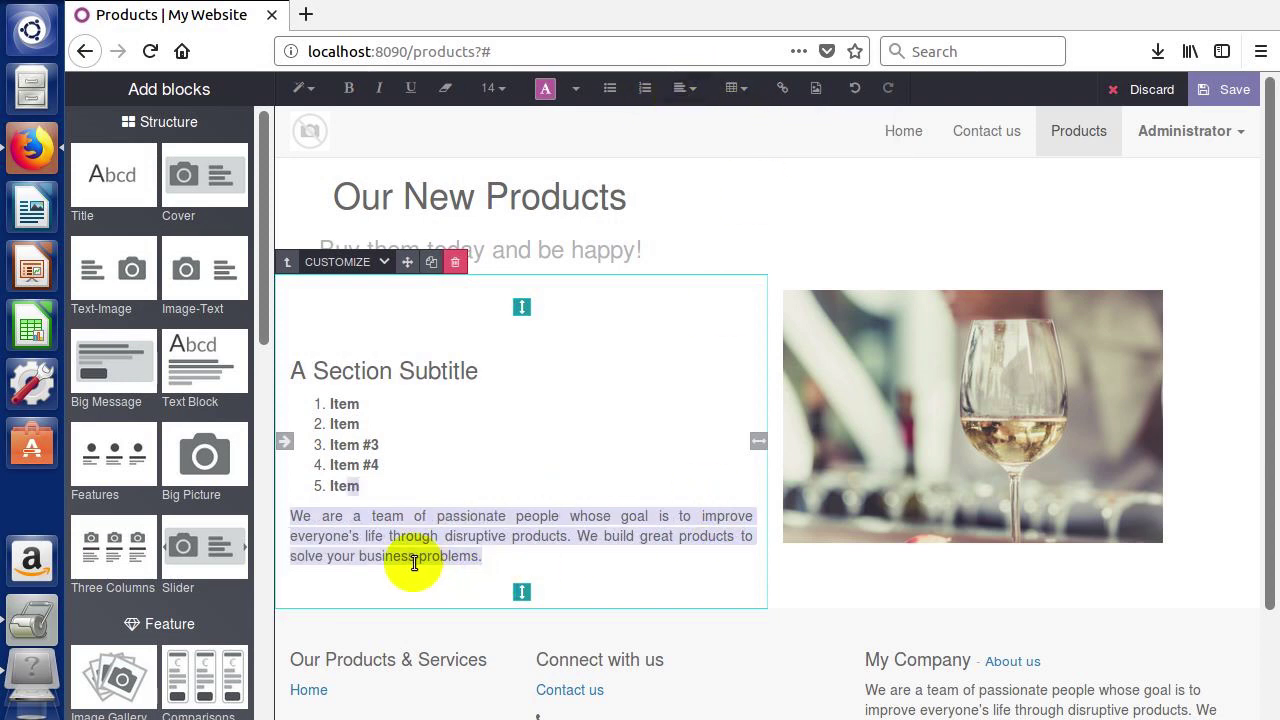
{"action": "left_click", "coordinate": [572, 512]}
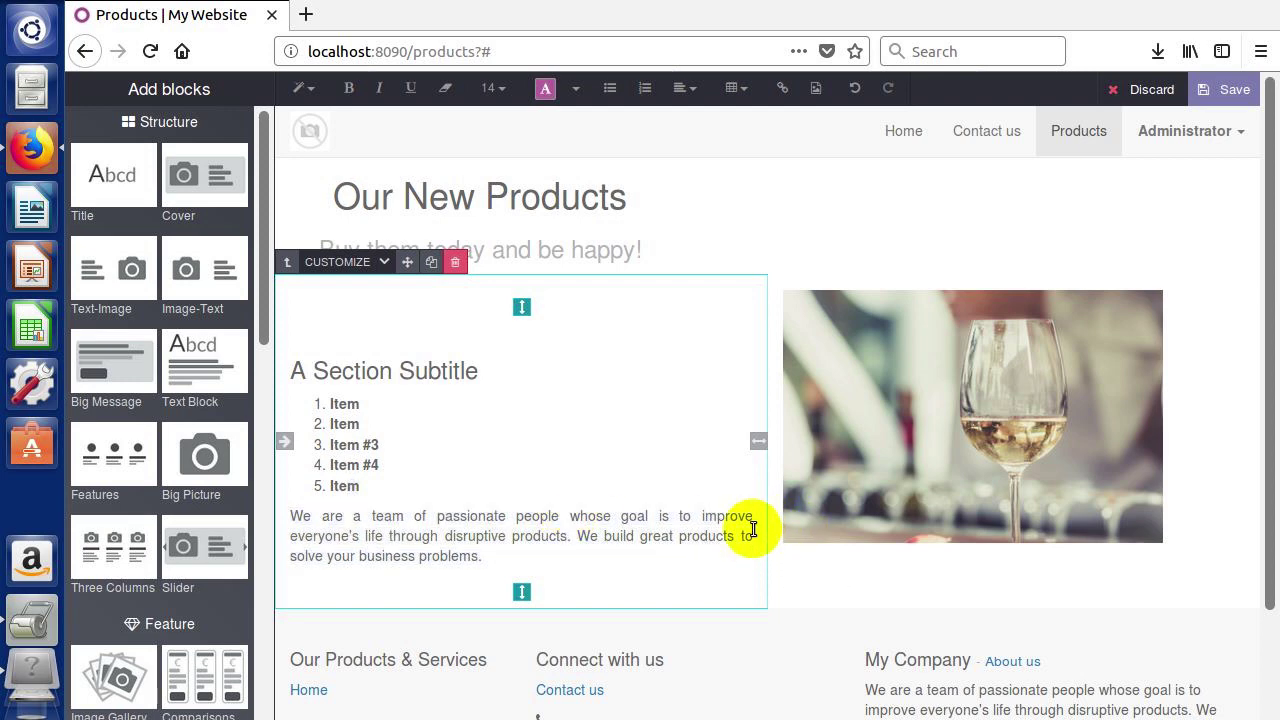
{"action": "left_click", "coordinate": [572, 540]}
Copy the "We are a team…" paragraph text and append it to the end of the same paragraph
{"action": "left_click_drag", "start_coordinate": [548, 550], "coordinate": [304, 519]}
{"action": "key", "text": "ctrl+c"}
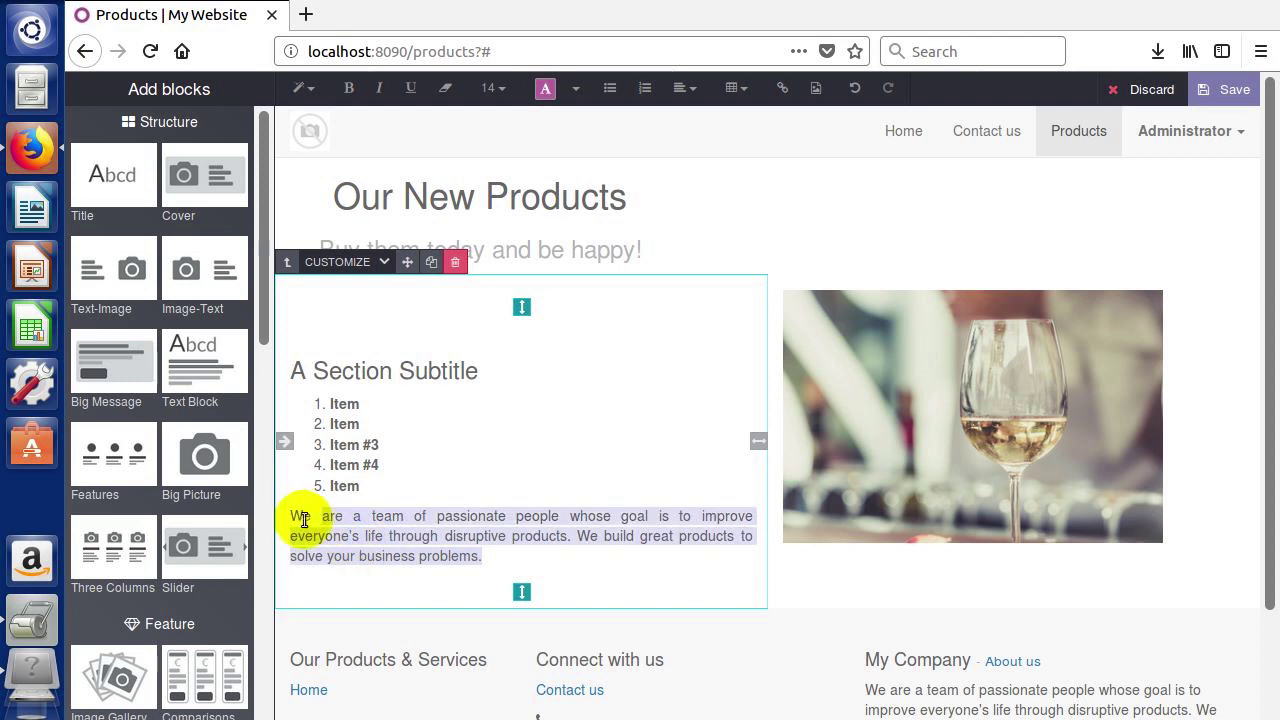
{"action": "left_click", "coordinate": [502, 560]}
{"action": "key", "text": "ctrl+v"}
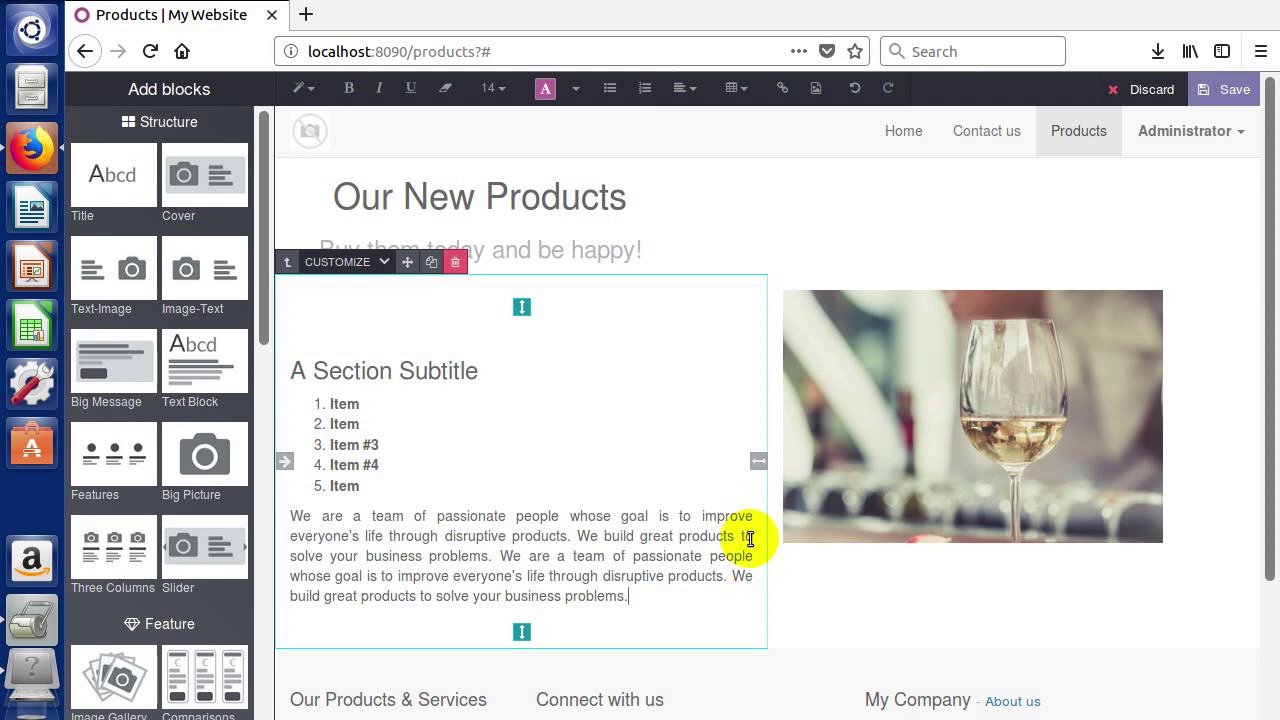
Align the lengthened "We are a team…" paragraph left to compare it with the justified layout
{"action": "left_click_drag", "start_coordinate": [1275, 492], "coordinate": [1215, 692]}
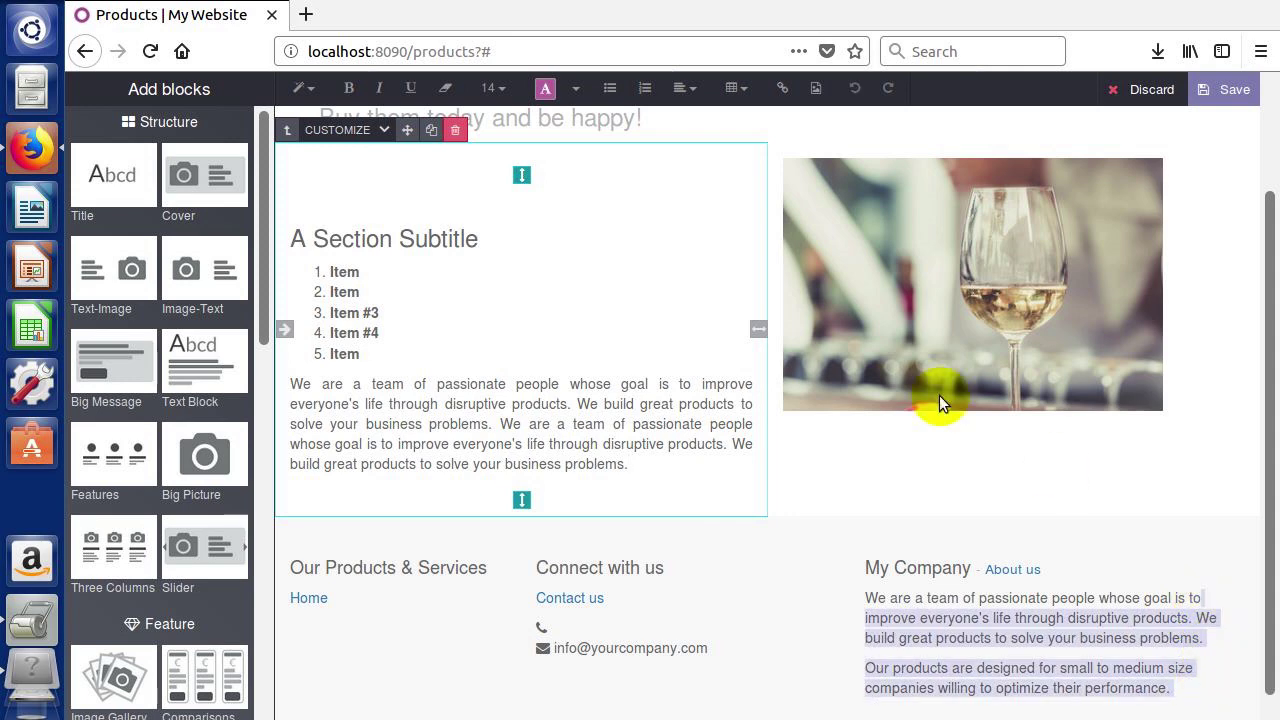
{"action": "left_click", "coordinate": [668, 385]}
{"action": "triple_click", "coordinate": [296, 383]}
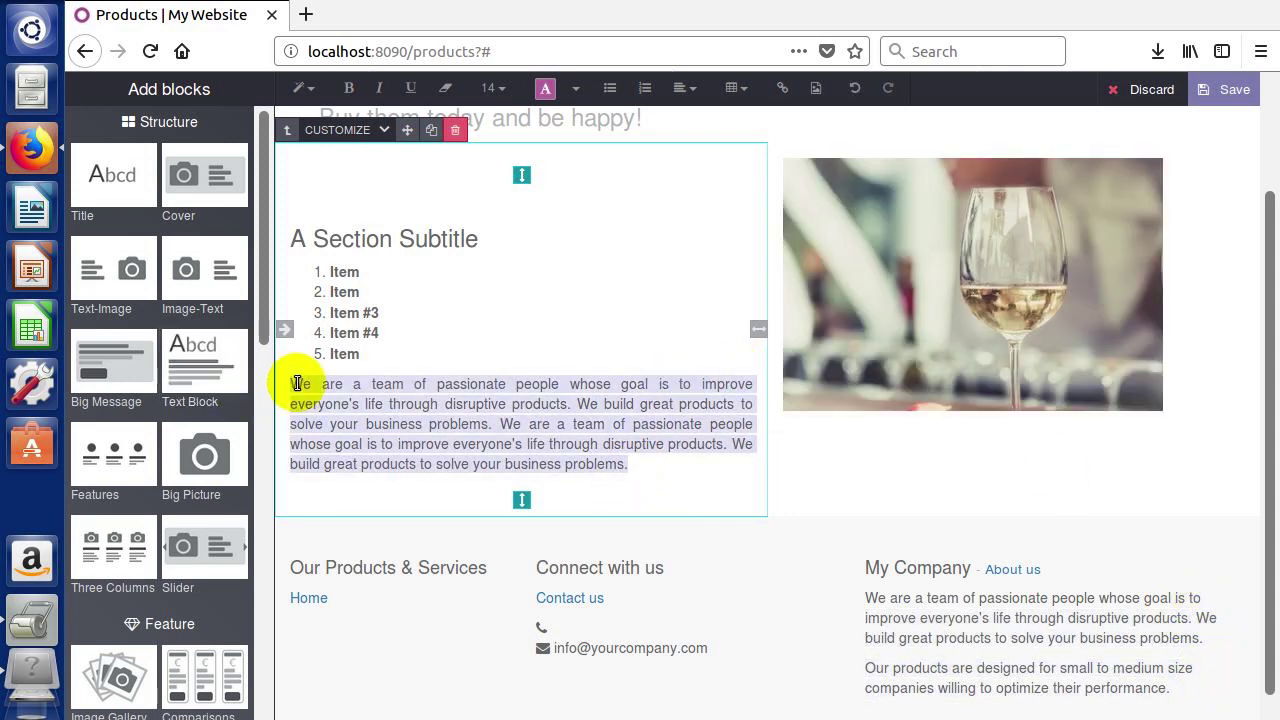
{"action": "left_click", "coordinate": [689, 92]}
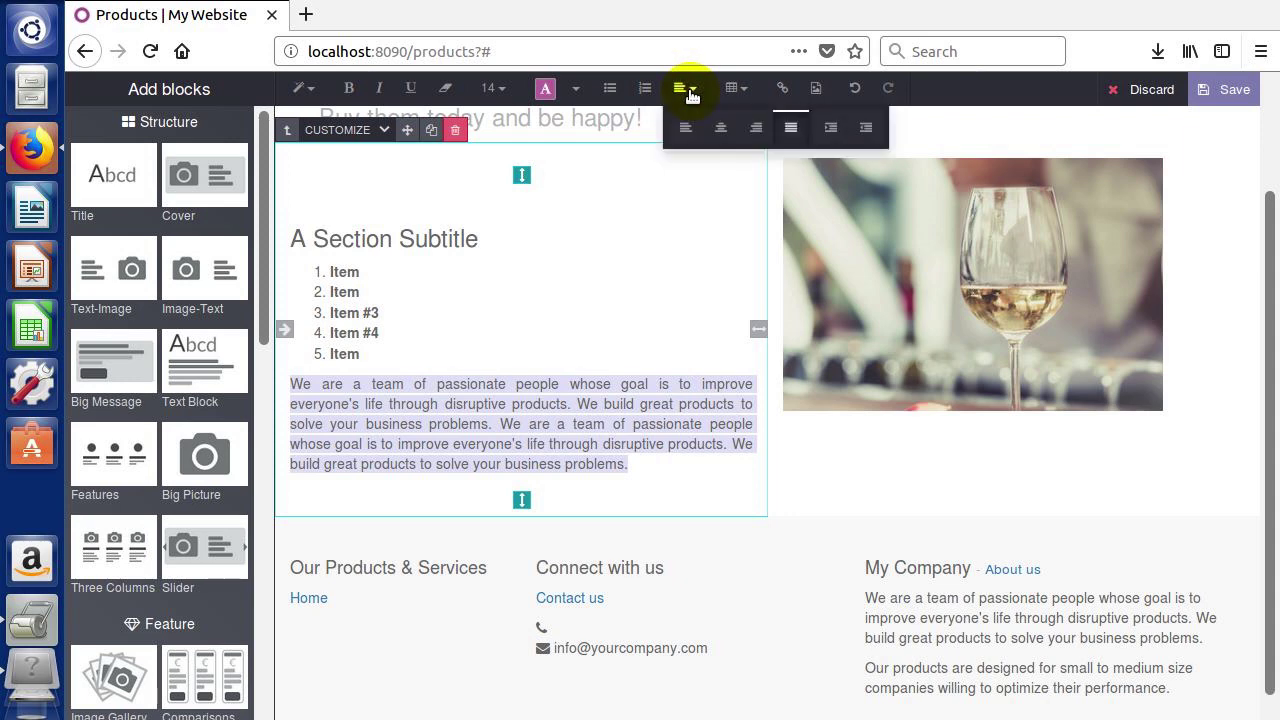
{"action": "left_click", "coordinate": [686, 133]}
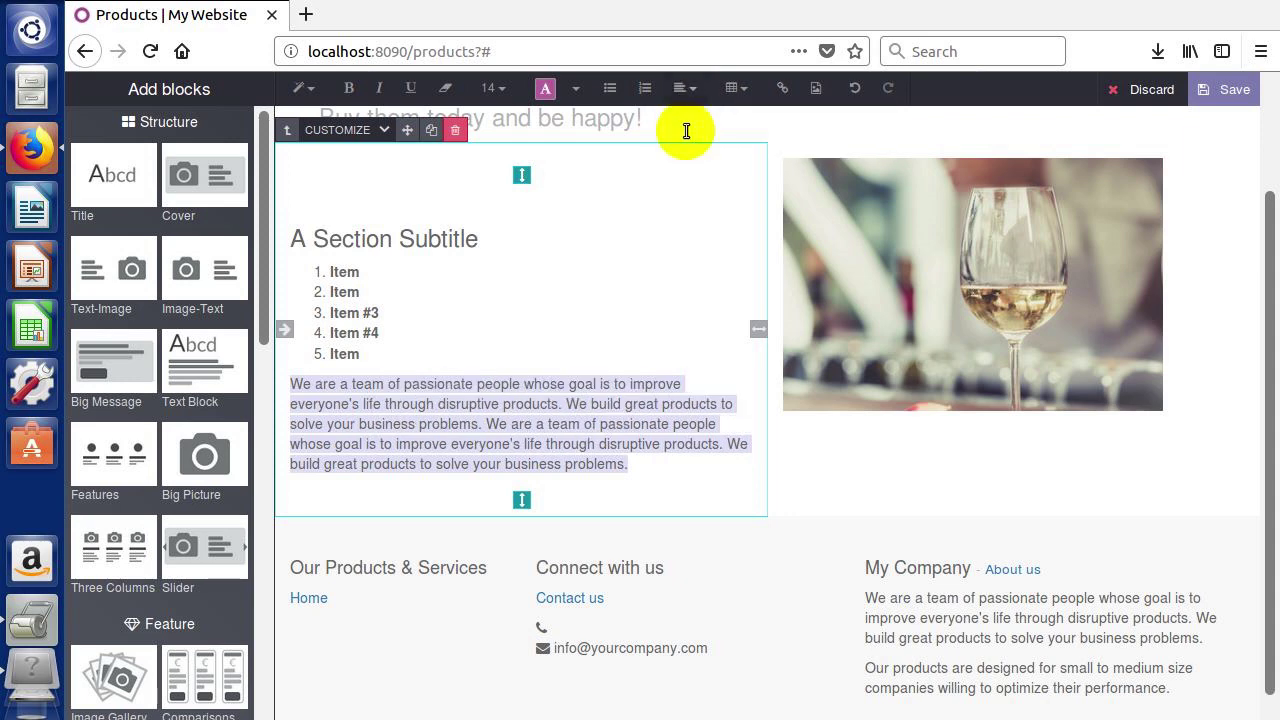
{"action": "left_click", "coordinate": [690, 384]}
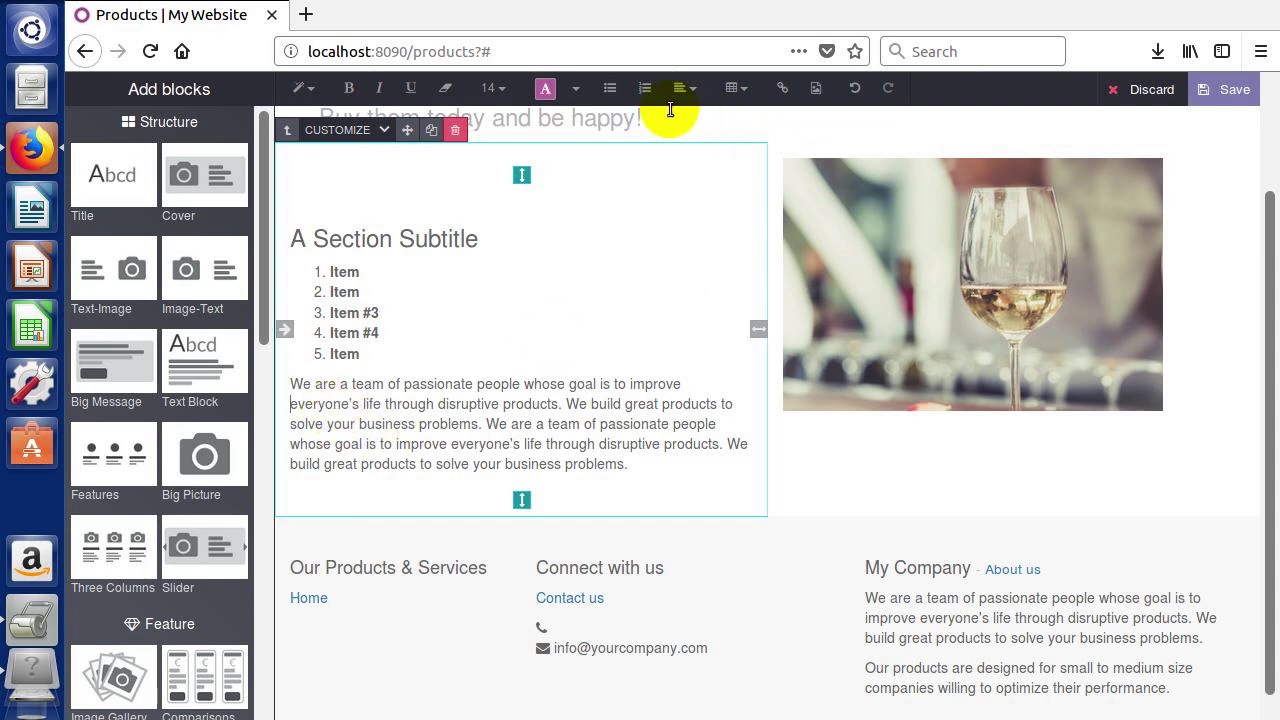
Apply full justification to the whole lengthened paragraph below the list
{"action": "triple_click", "coordinate": [563, 466]}
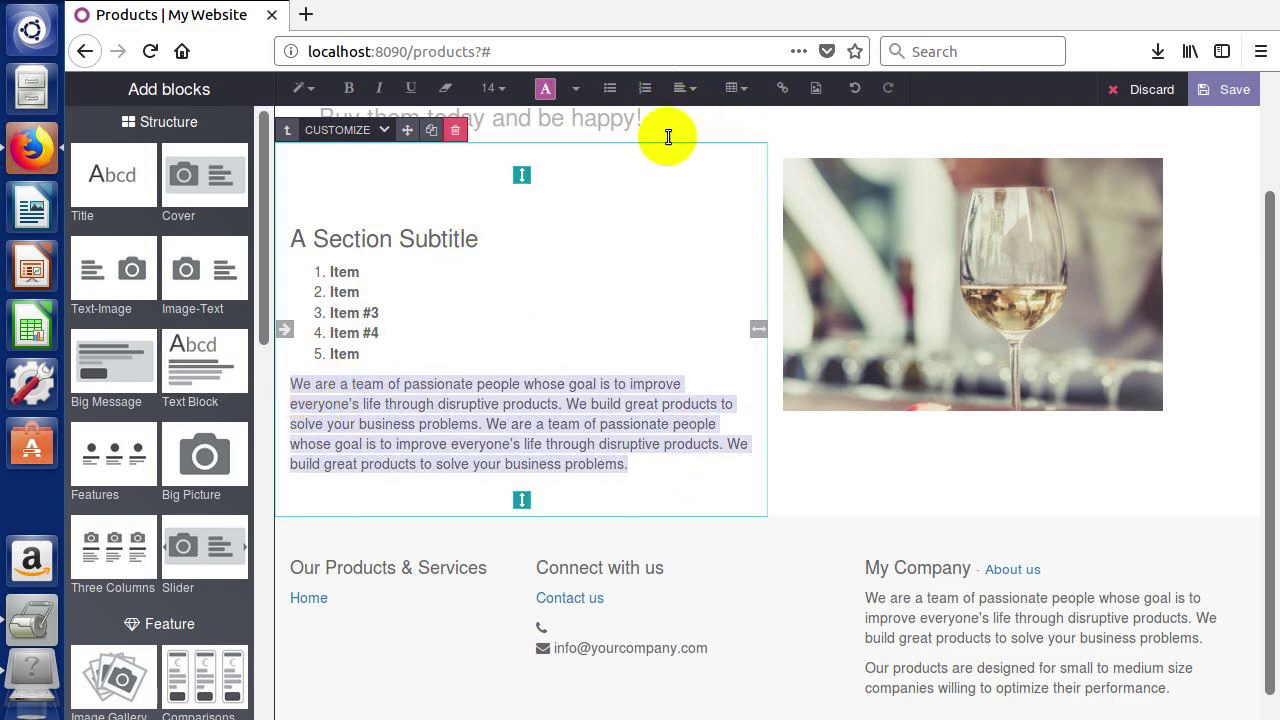
{"action": "left_click", "coordinate": [691, 93]}
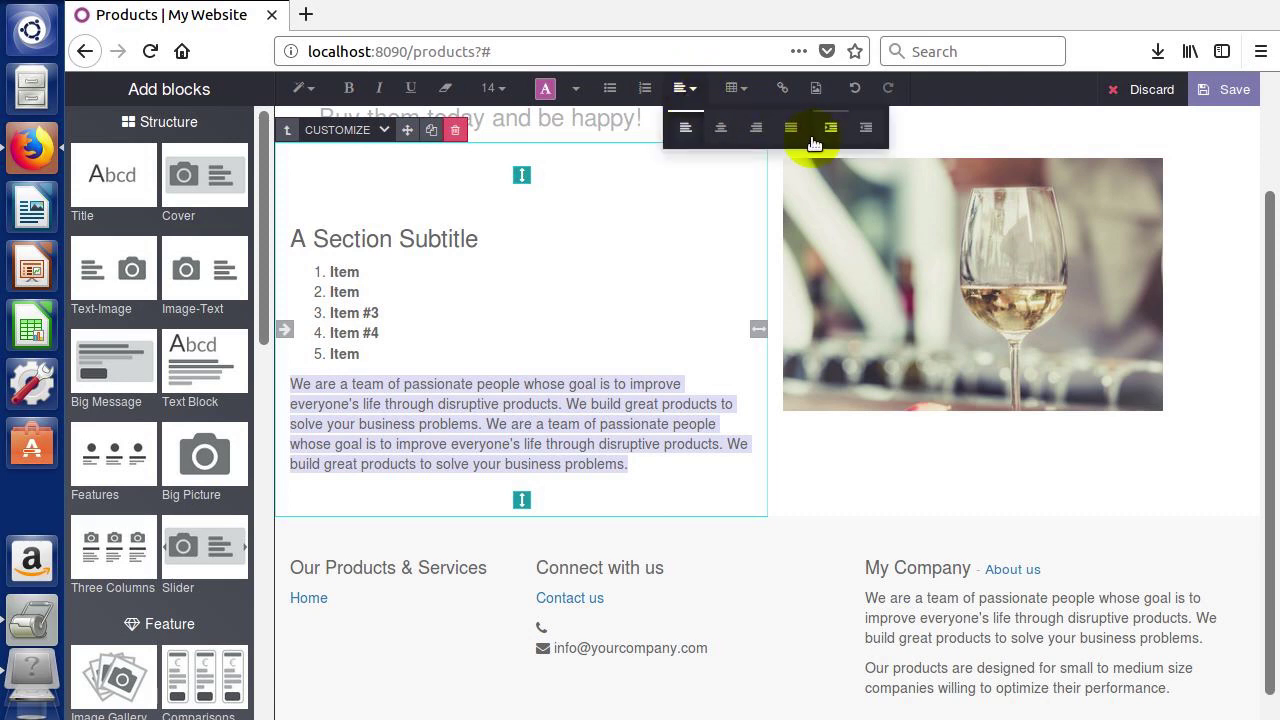
{"action": "left_click", "coordinate": [793, 129]}
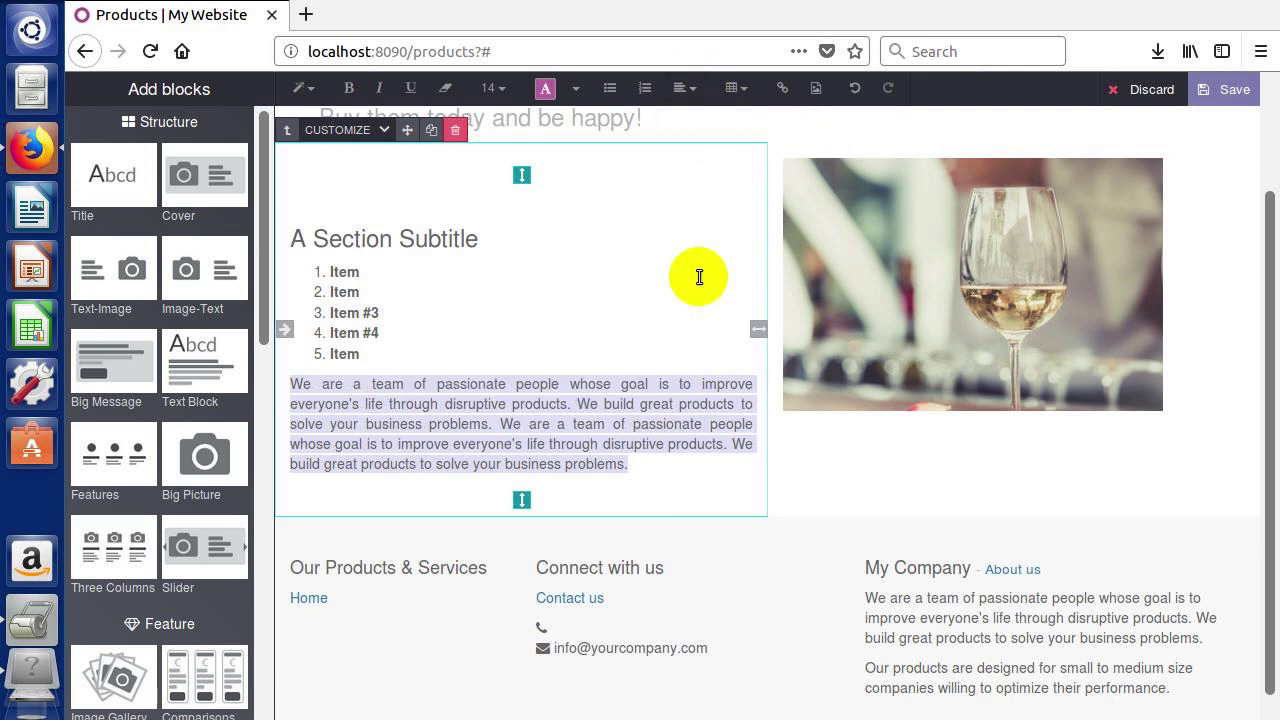
{"action": "left_click", "coordinate": [573, 386]}
{"action": "left_click_drag", "start_coordinate": [560, 384], "coordinate": [427, 386]}
{"action": "left_click_drag", "start_coordinate": [647, 392], "coordinate": [663, 382]}
{"action": "left_click", "coordinate": [670, 386]}
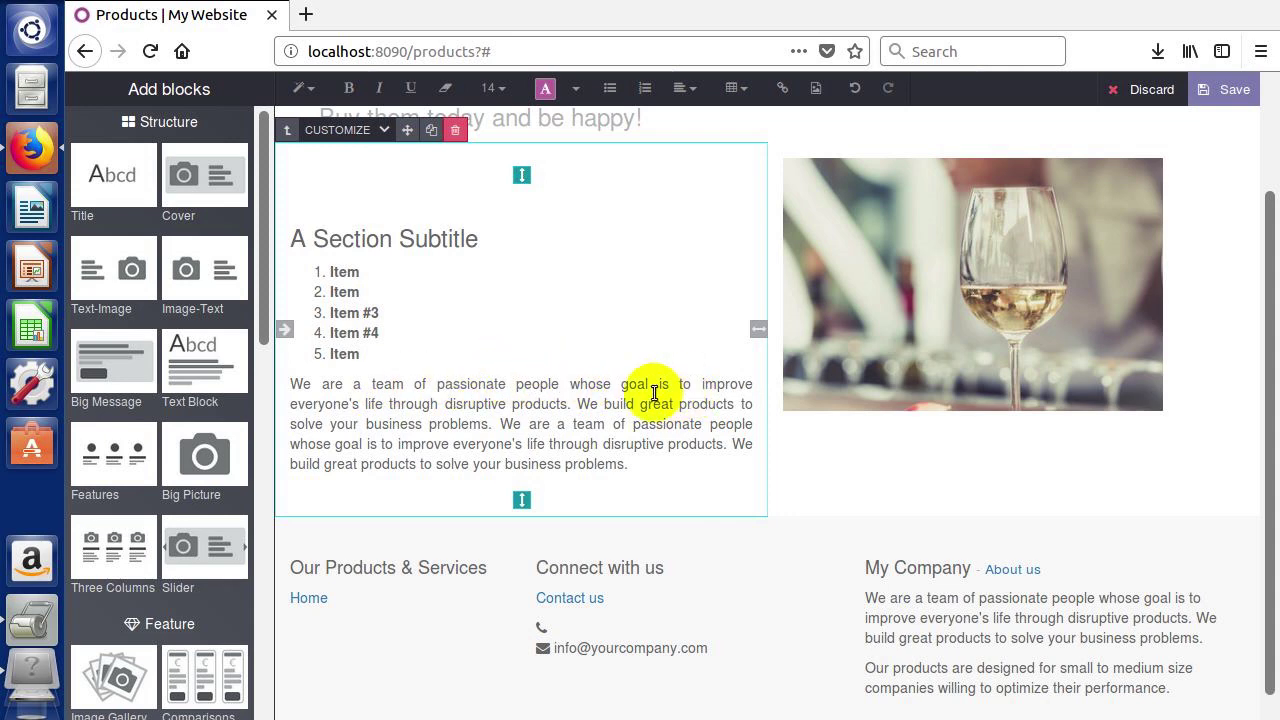
{"action": "left_click_drag", "start_coordinate": [360, 405], "coordinate": [288, 404]}
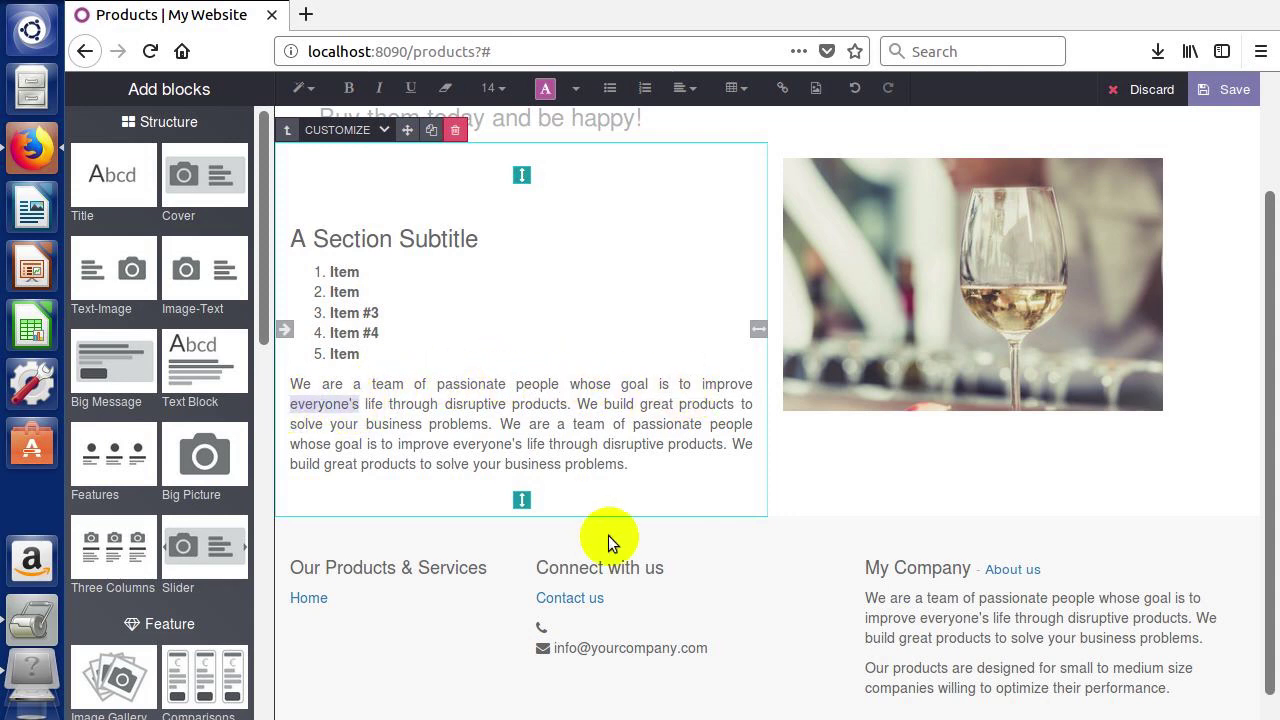
{"action": "left_click", "coordinate": [541, 458]}
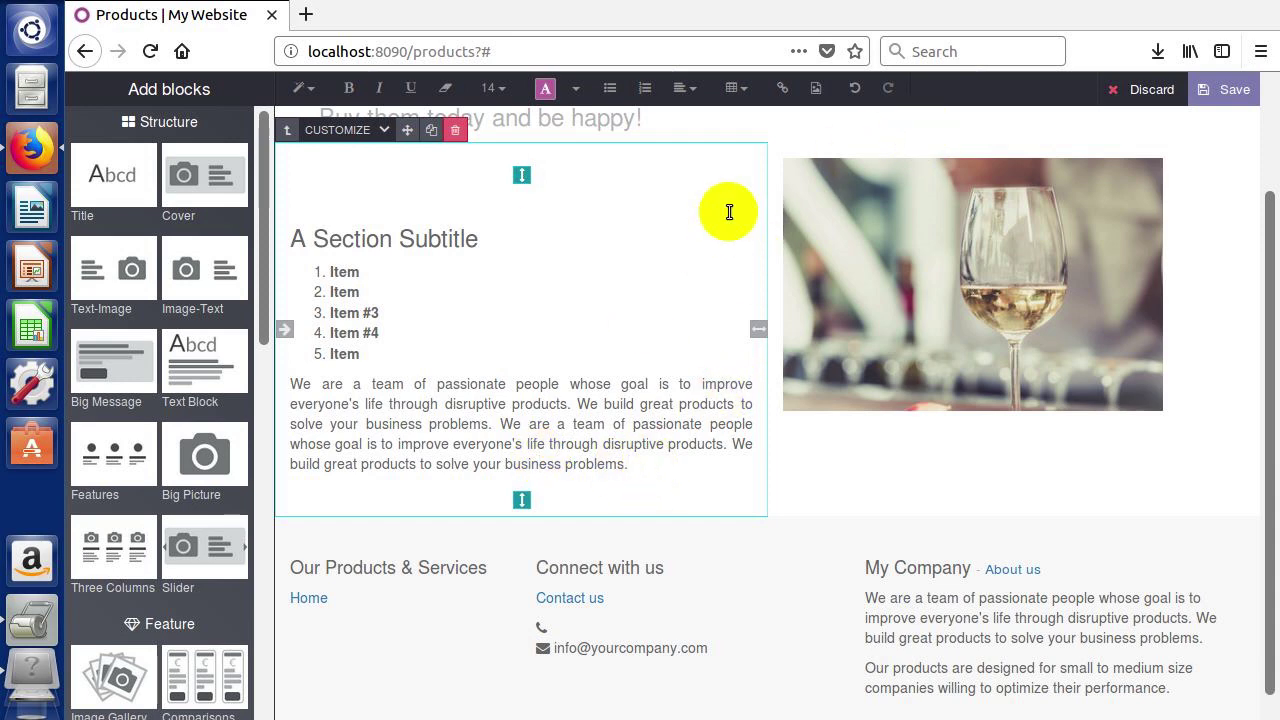
Indent the justified paragraph one level and outdent it back to the column's left margin
{"action": "triple_click", "coordinate": [316, 388]}
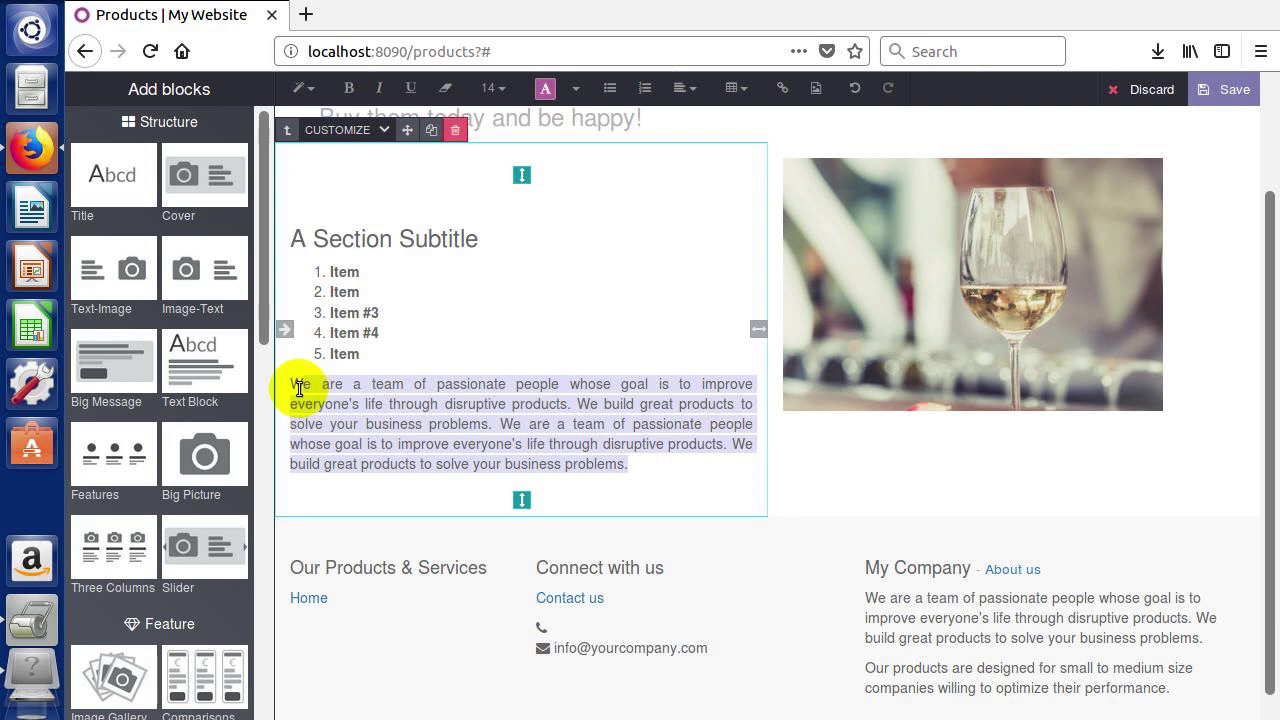
{"action": "left_click", "coordinate": [692, 90]}
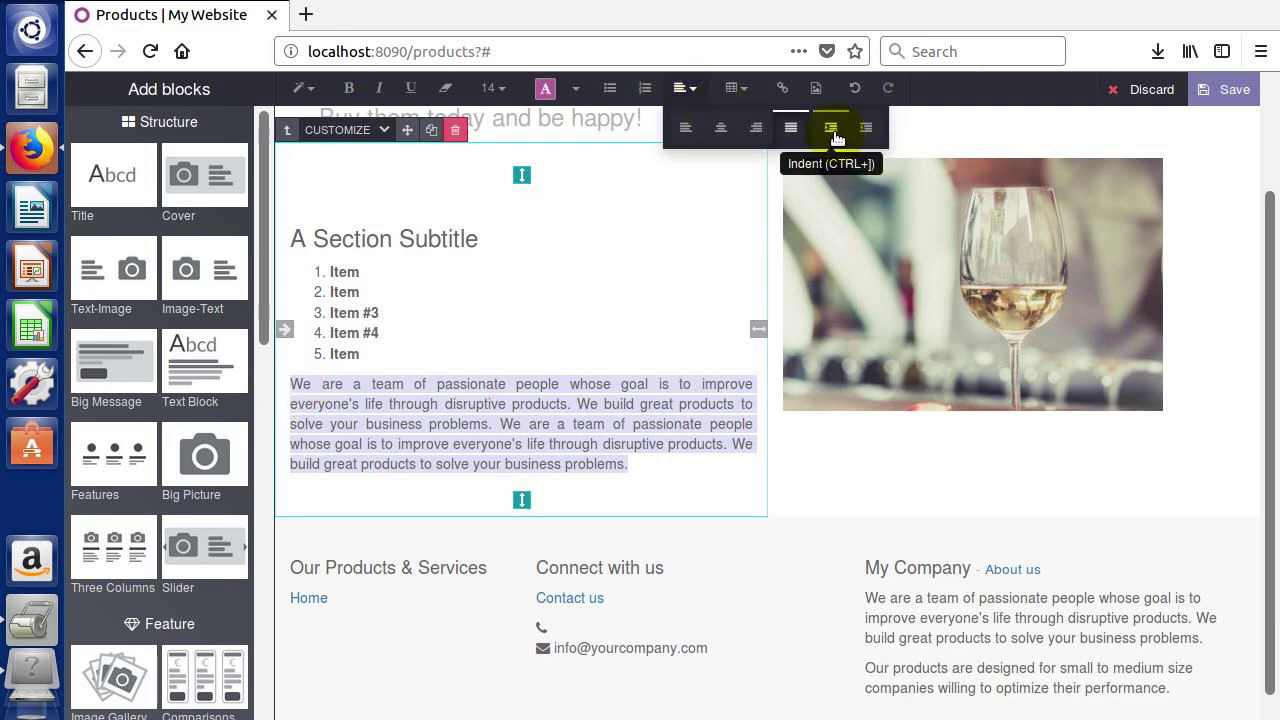
{"action": "left_click", "coordinate": [832, 130]}
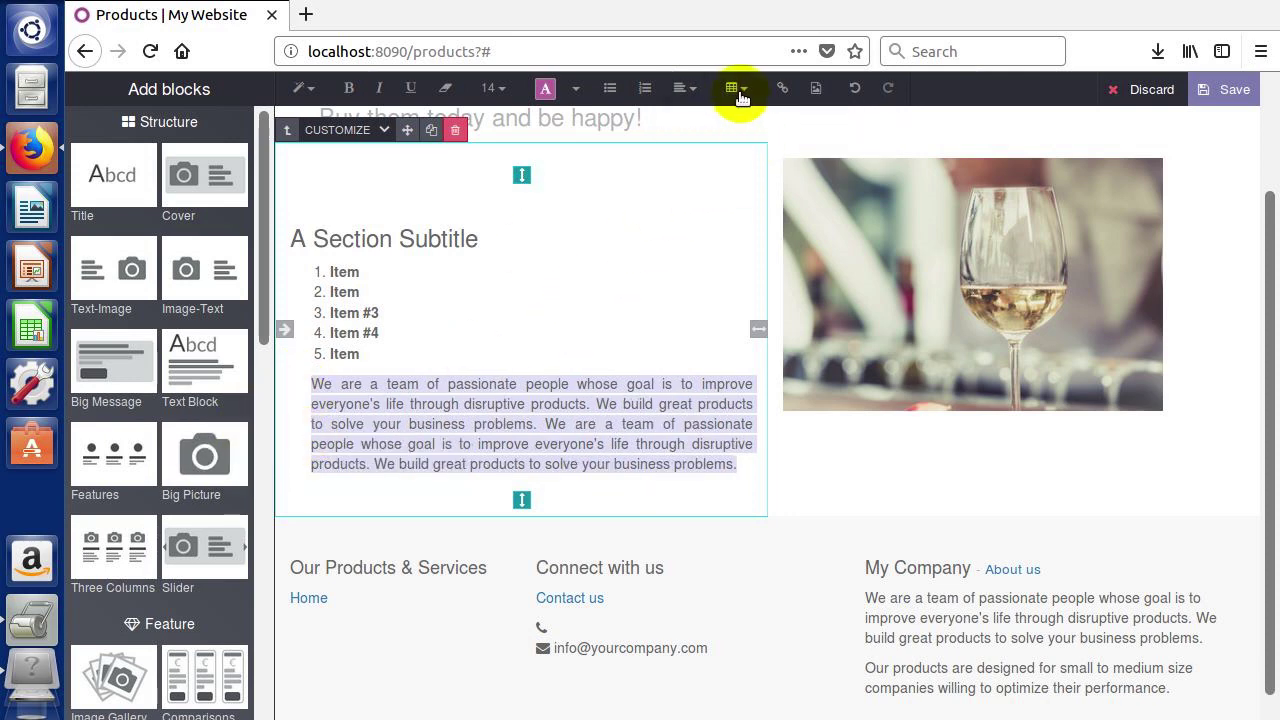
{"action": "left_click", "coordinate": [689, 89]}
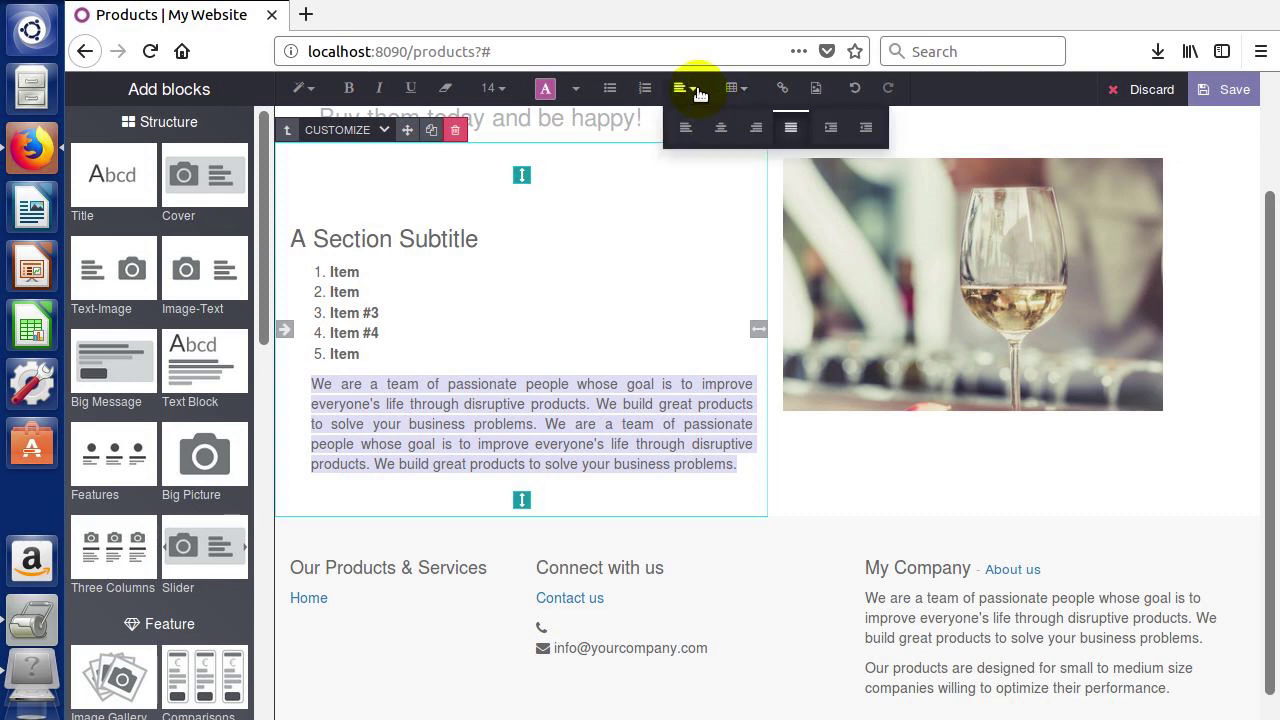
{"action": "left_click", "coordinate": [866, 130]}
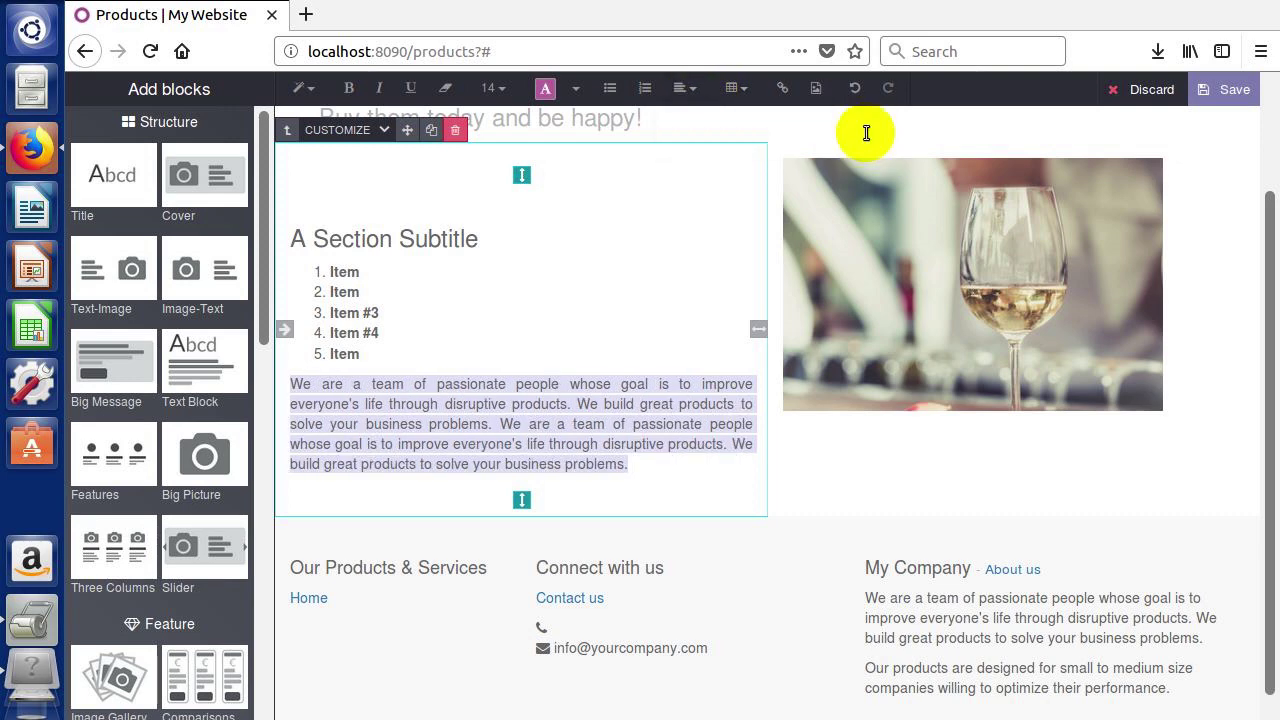
{"action": "left_click", "coordinate": [697, 92]}
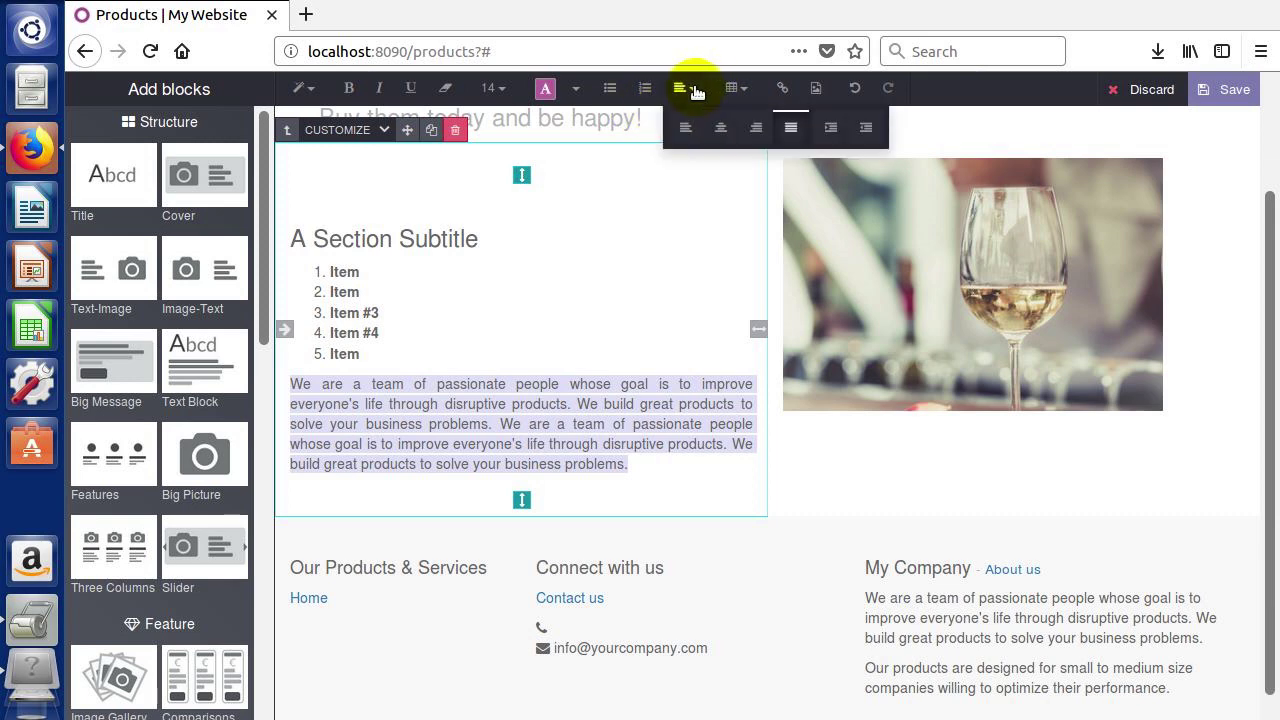
{"action": "left_click", "coordinate": [866, 128]}
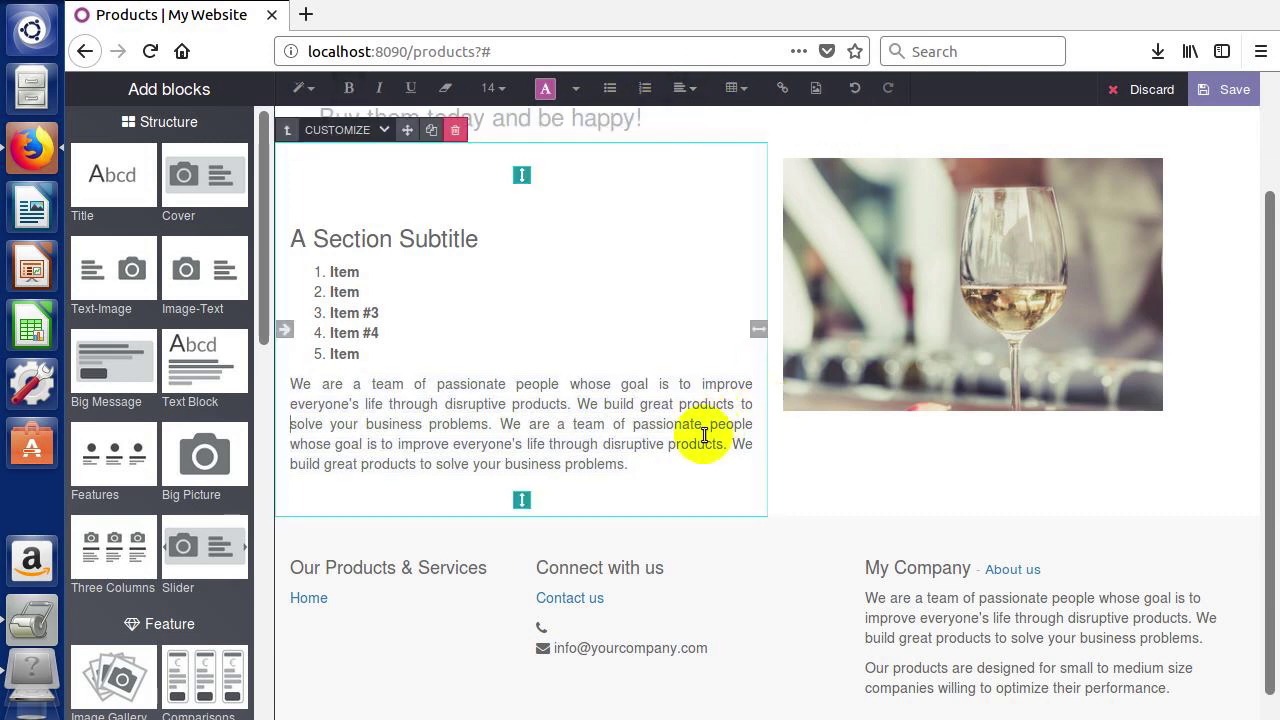
{"action": "triple_click", "coordinate": [488, 416]}
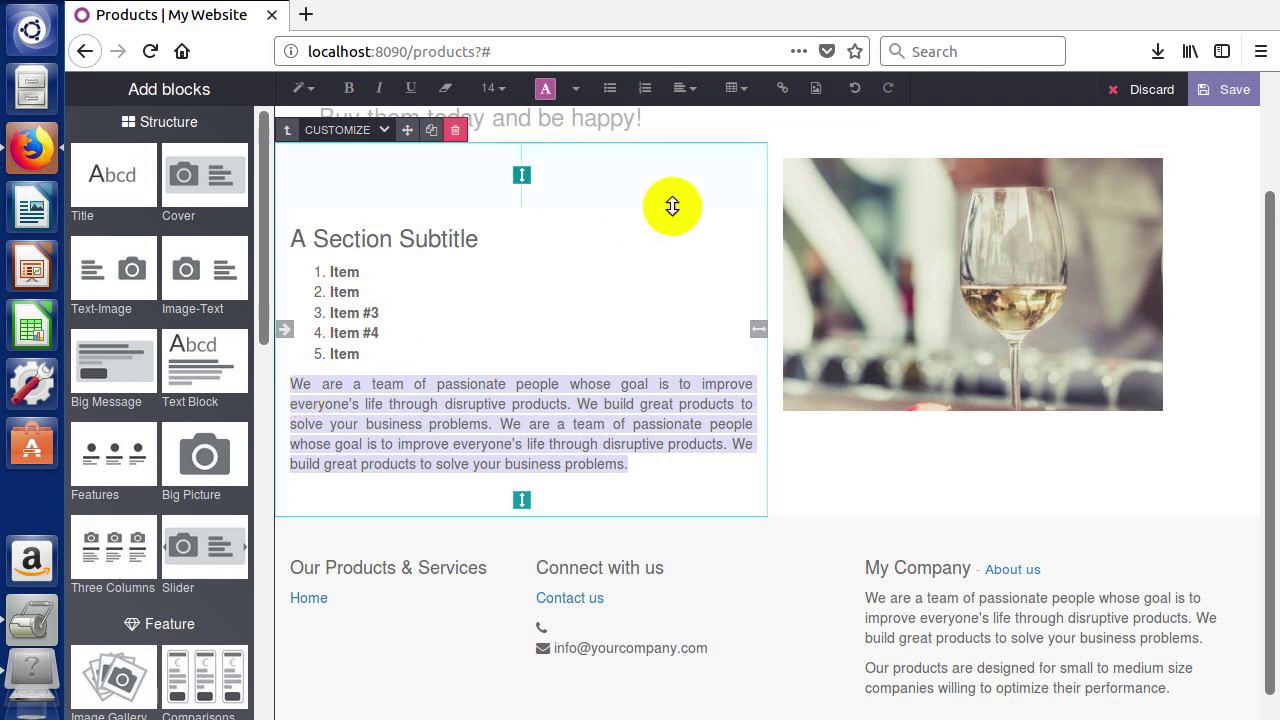
Indent the justified "We are a team…" paragraph one level from the column's left margin
{"action": "left_click", "coordinate": [684, 92]}
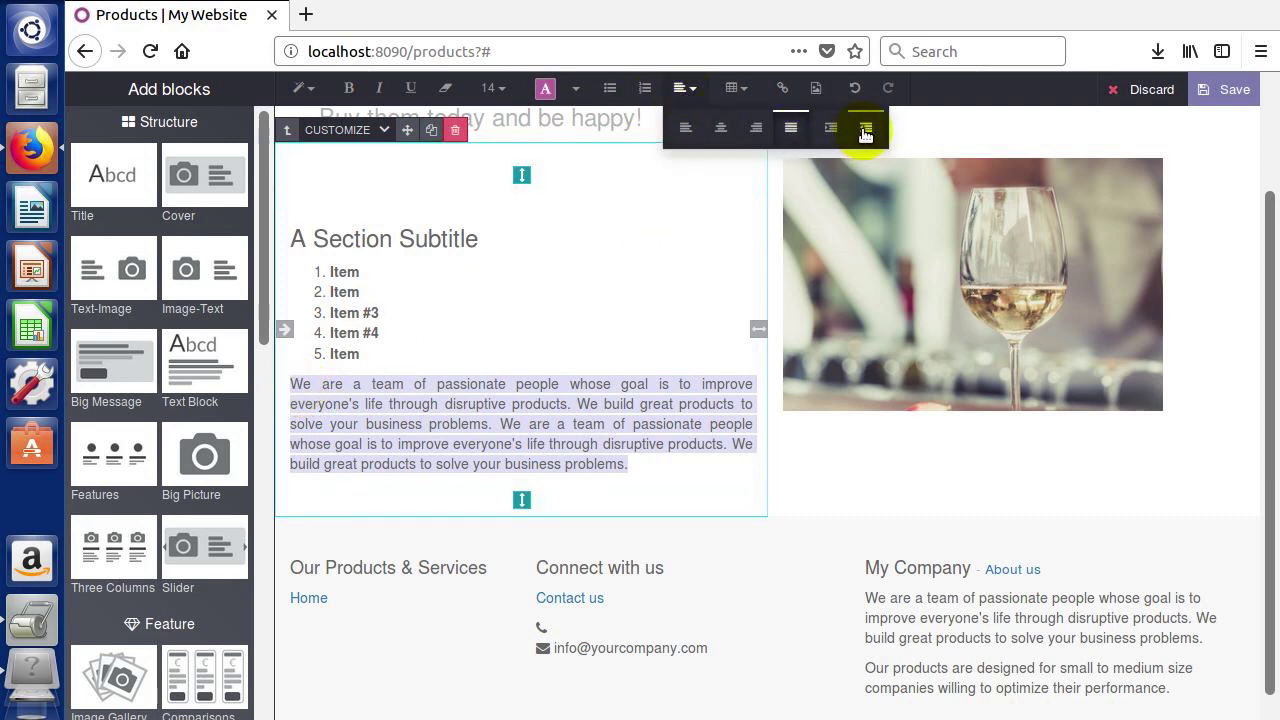
{"action": "left_click", "coordinate": [866, 128]}
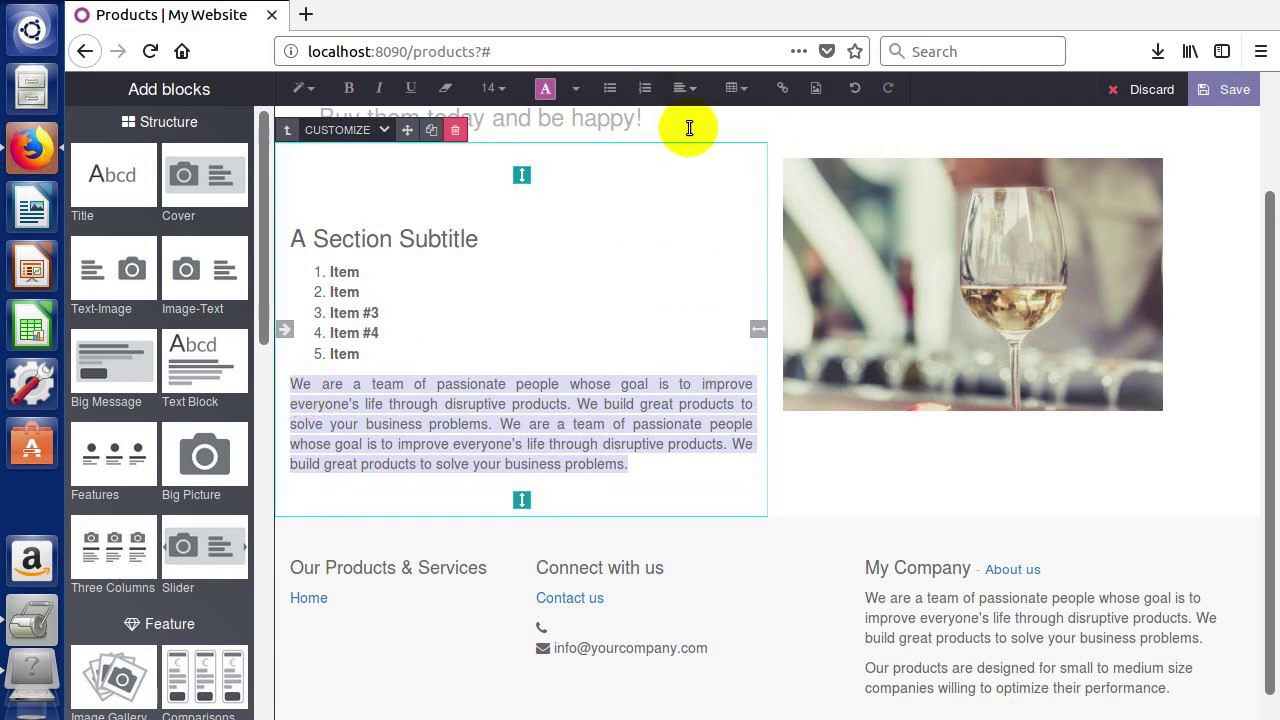
{"action": "left_click", "coordinate": [684, 88]}
{"action": "left_click", "coordinate": [831, 128]}
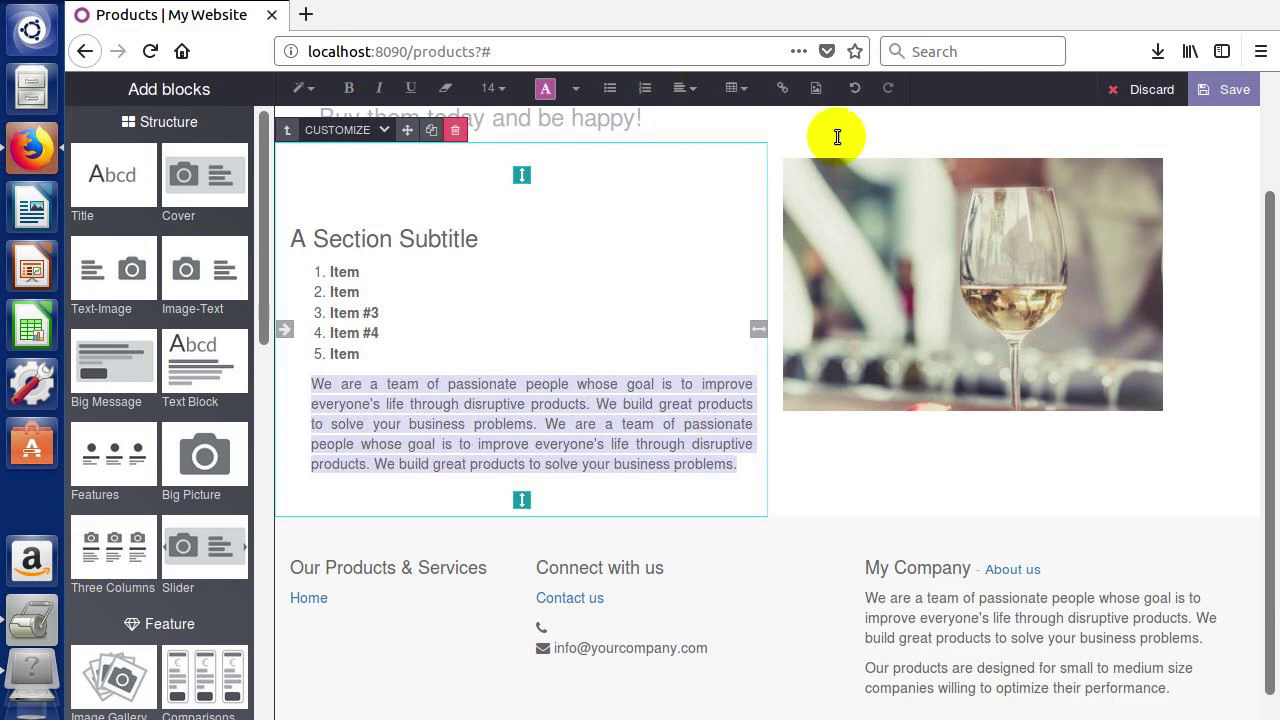
Add a tab indent before the first line of the indented "We are a team…" paragraph
{"action": "left_click", "coordinate": [684, 88]}
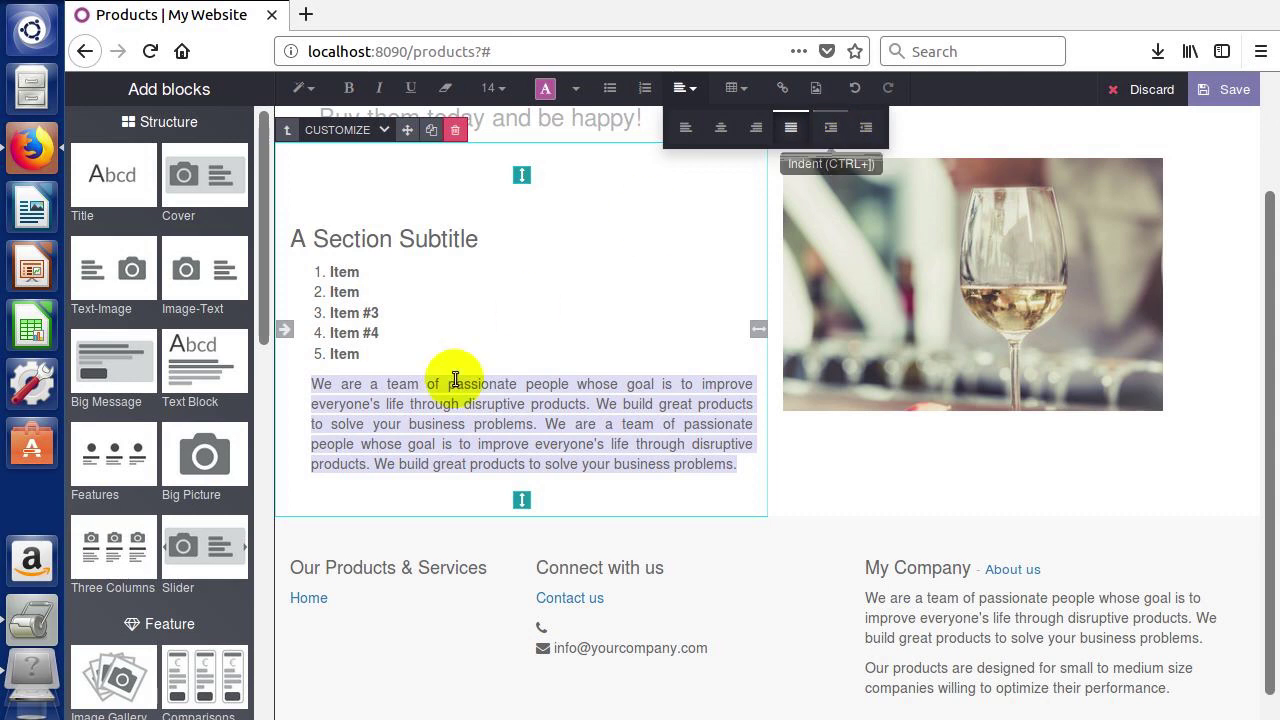
{"action": "left_click", "coordinate": [340, 376]}
{"action": "left_click", "coordinate": [308, 380]}
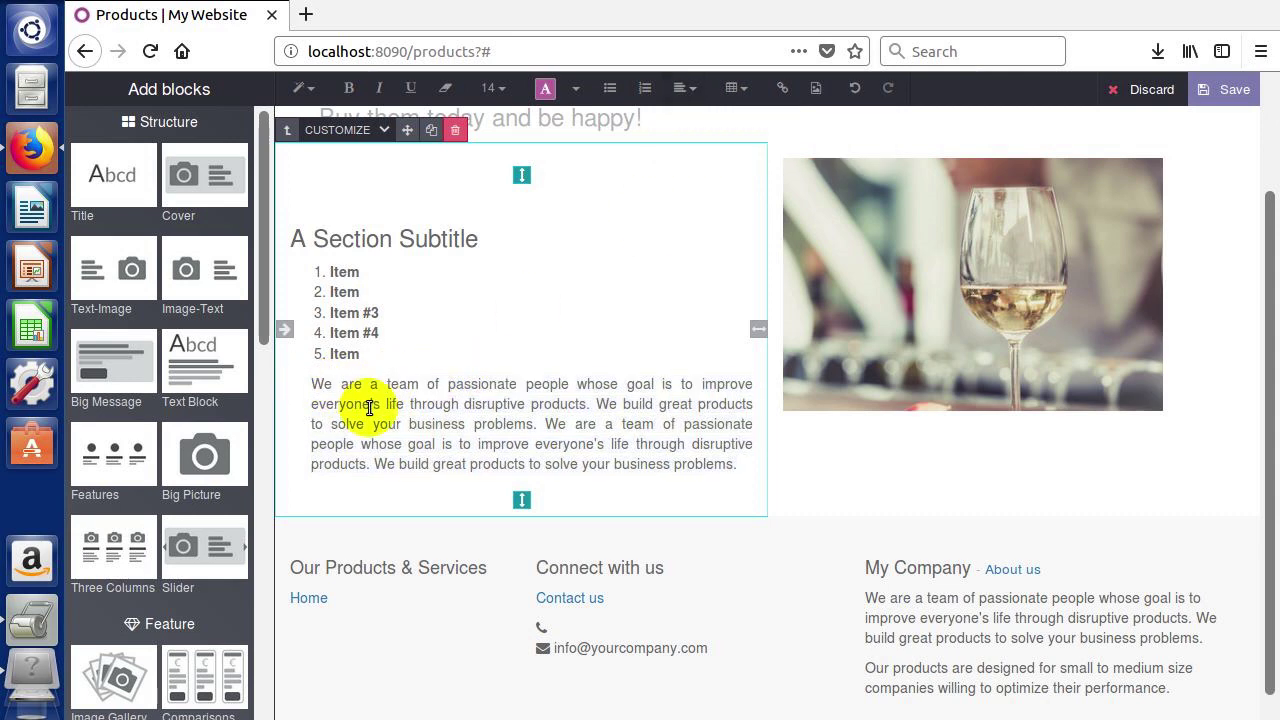
{"action": "key", "text": "Tab"}
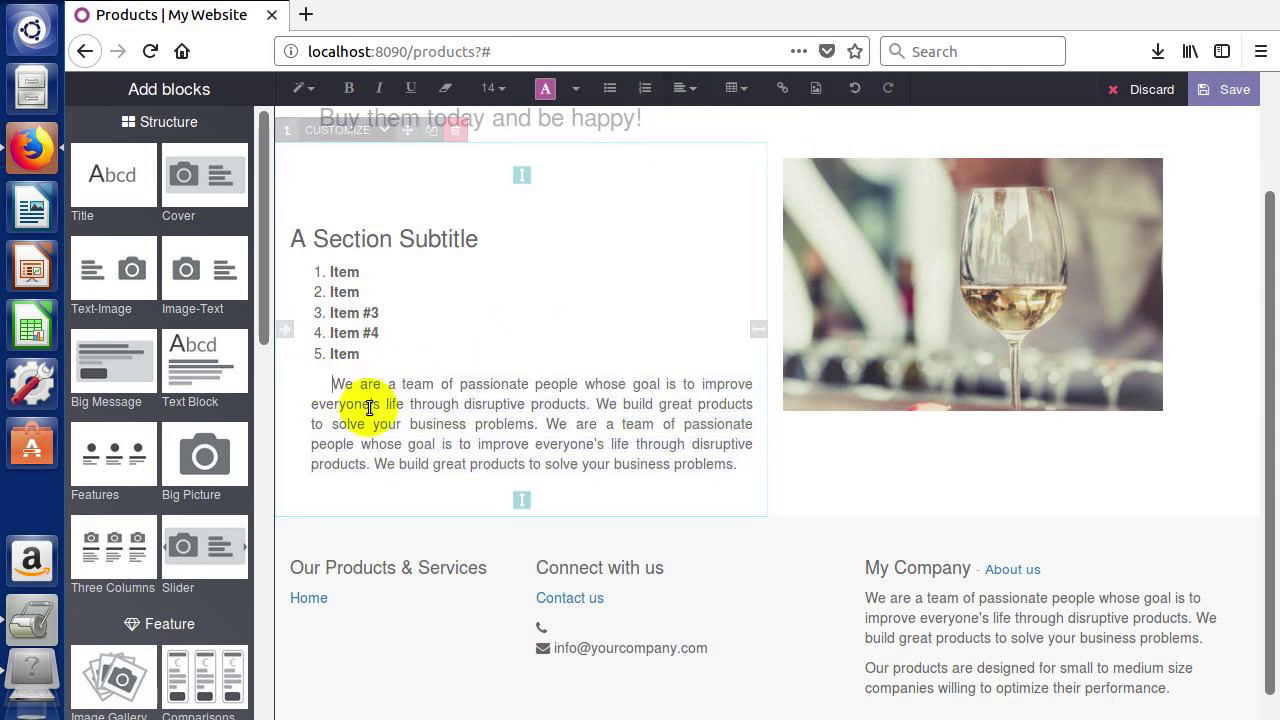
Indent the whole "We are a team…" paragraph by one more level and outdent it back by one level
{"action": "left_click", "coordinate": [694, 92]}
{"action": "left_click", "coordinate": [832, 128]}
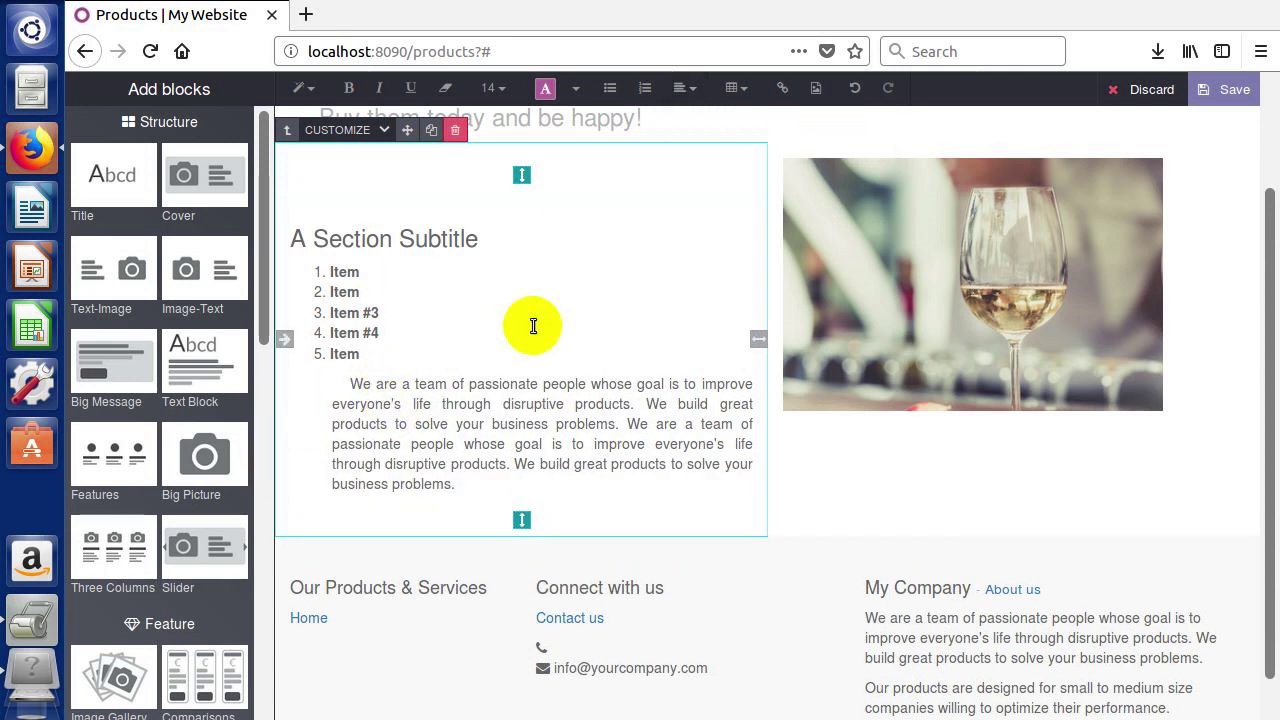
{"action": "left_click", "coordinate": [355, 386]}
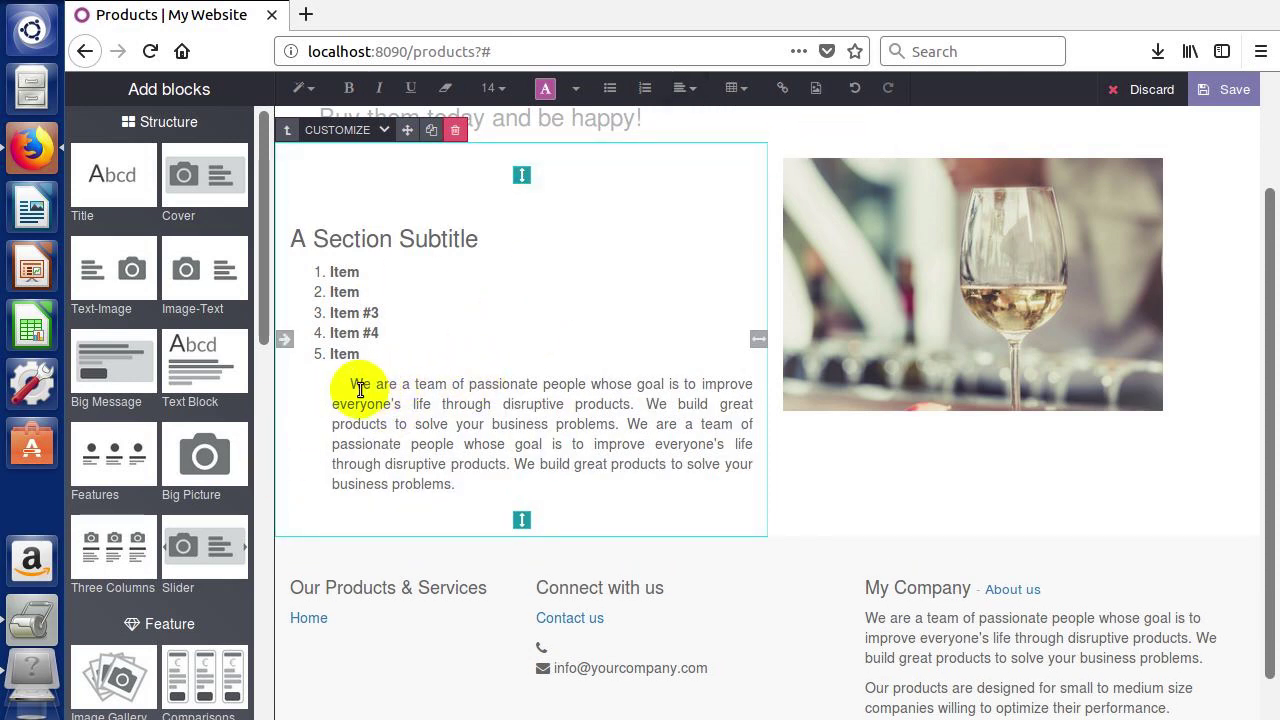
{"action": "left_click", "coordinate": [699, 92]}
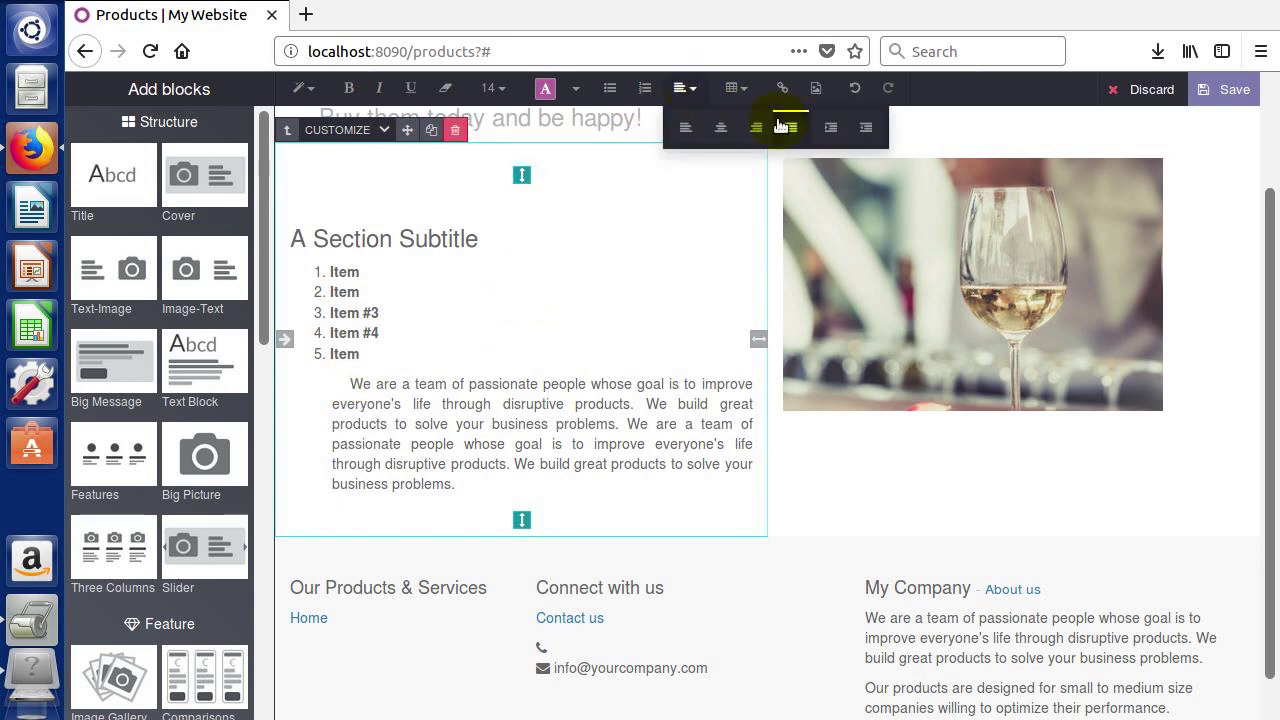
{"action": "left_click", "coordinate": [860, 134]}
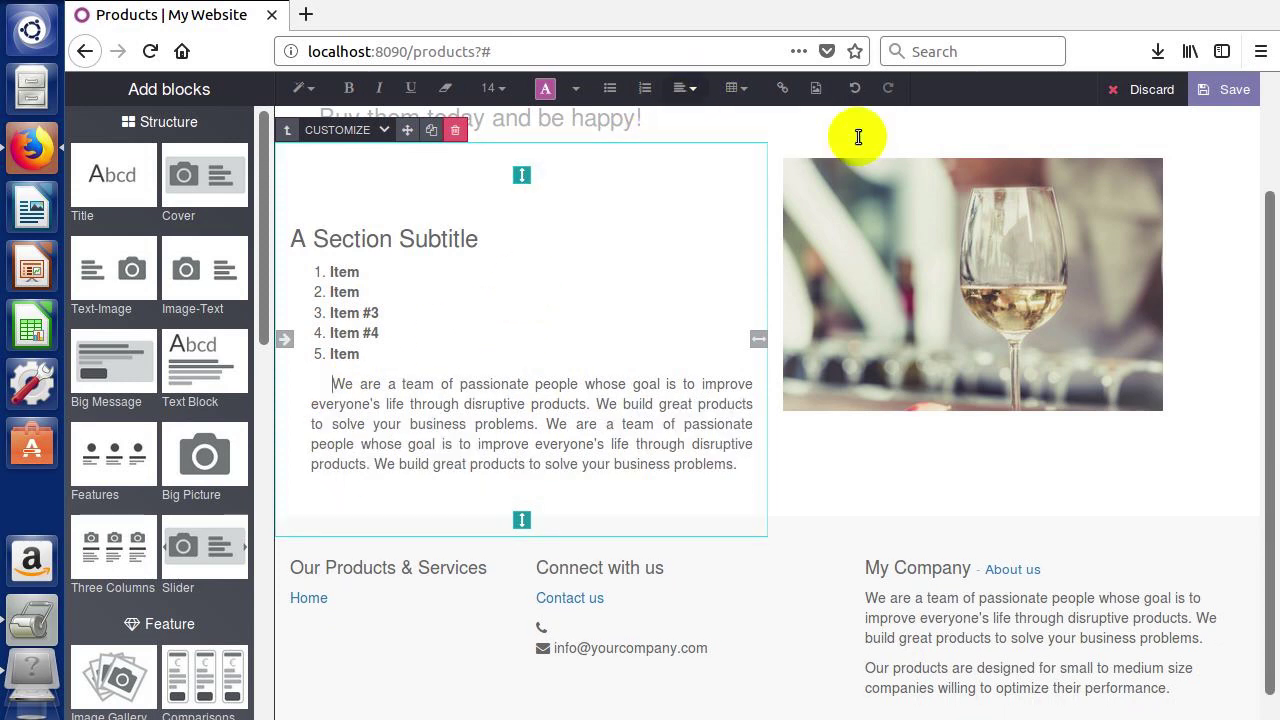
{"action": "left_click", "coordinate": [323, 363]}
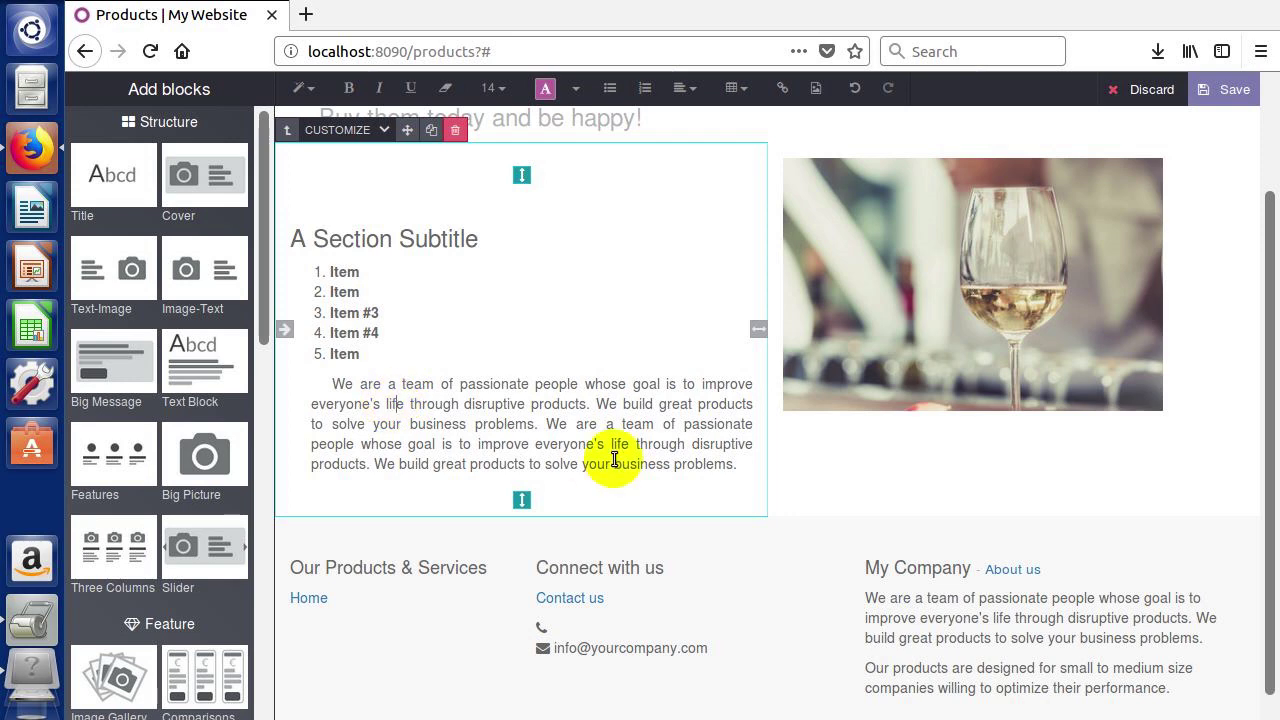
{"action": "triple_click", "coordinate": [337, 387]}
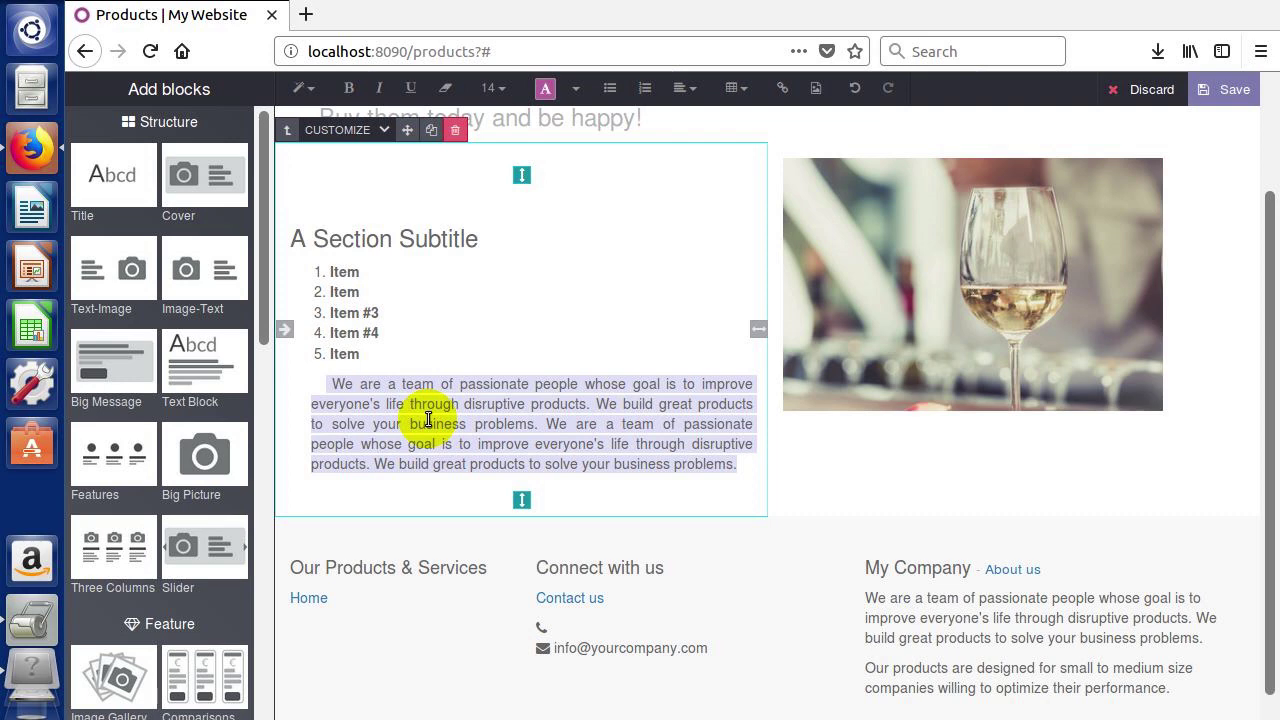
{"action": "left_click", "coordinate": [548, 421]}
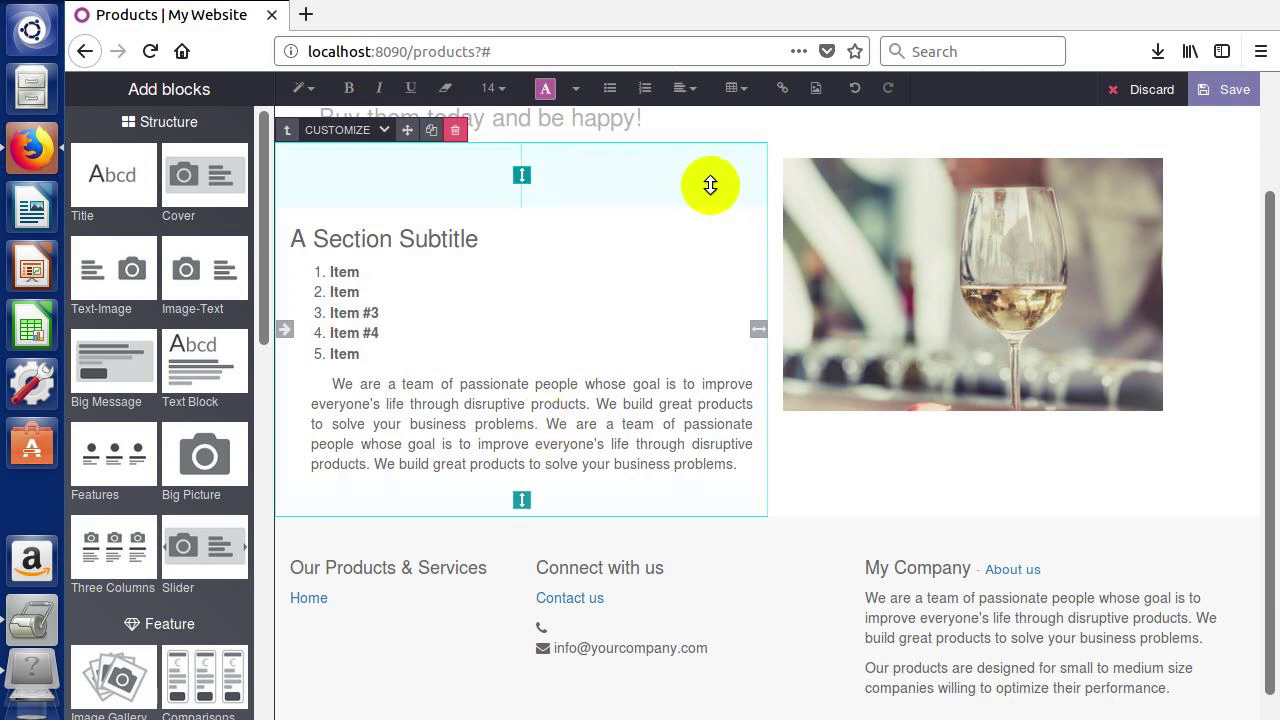
{"action": "left_click", "coordinate": [690, 92]}
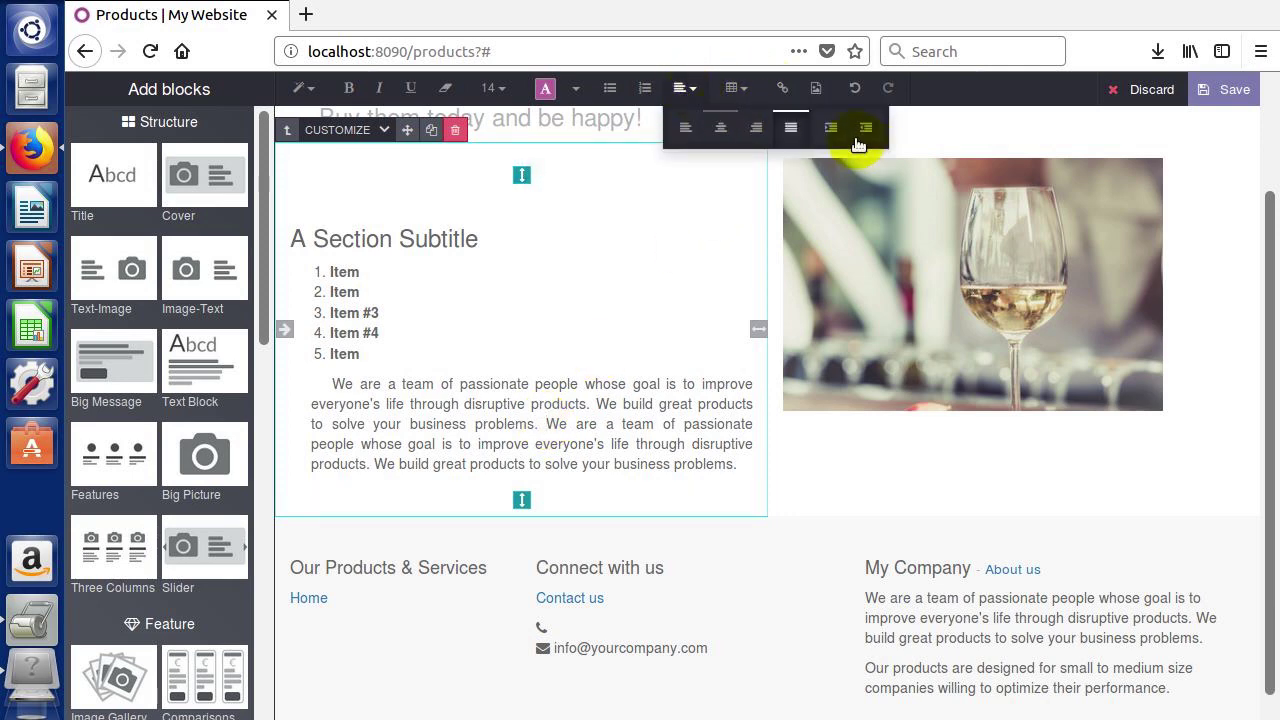
{"action": "double_click", "coordinate": [640, 383]}
{"action": "left_click", "coordinate": [704, 86]}
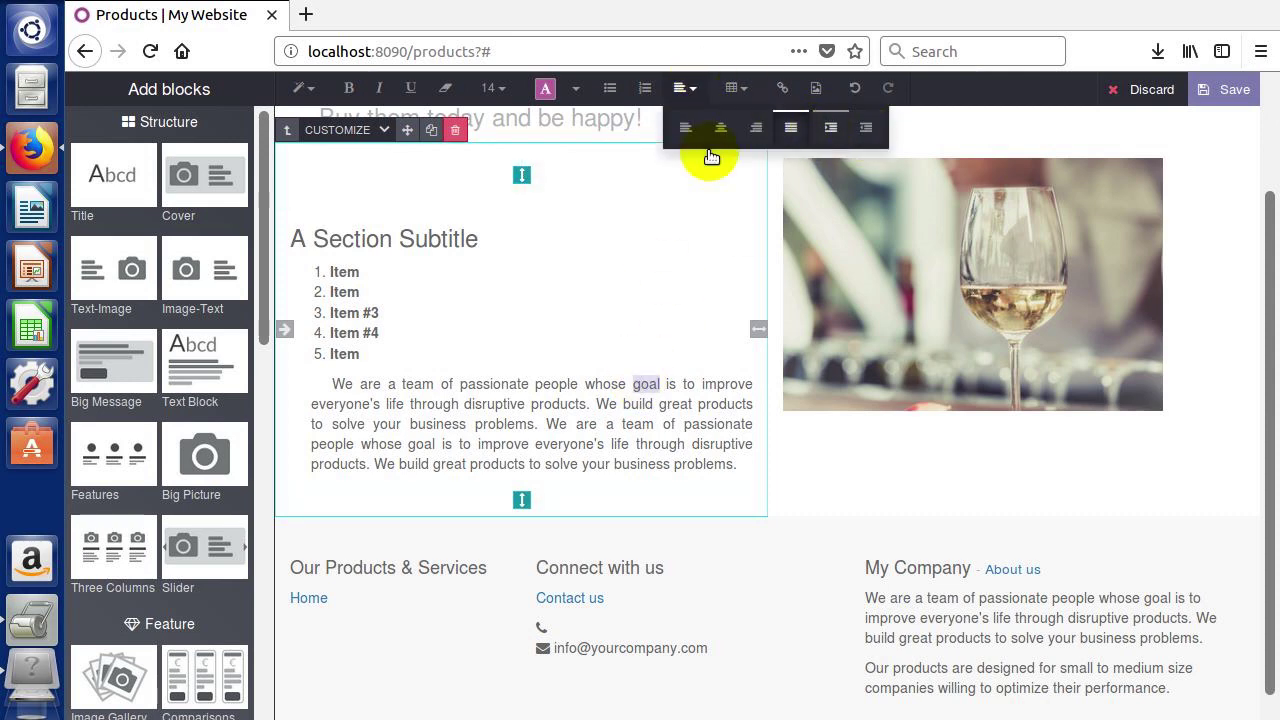
Re-enter the tab indent at the start of the paragraph's first line
{"action": "left_click", "coordinate": [327, 384]}
{"action": "key", "text": "Tab"}
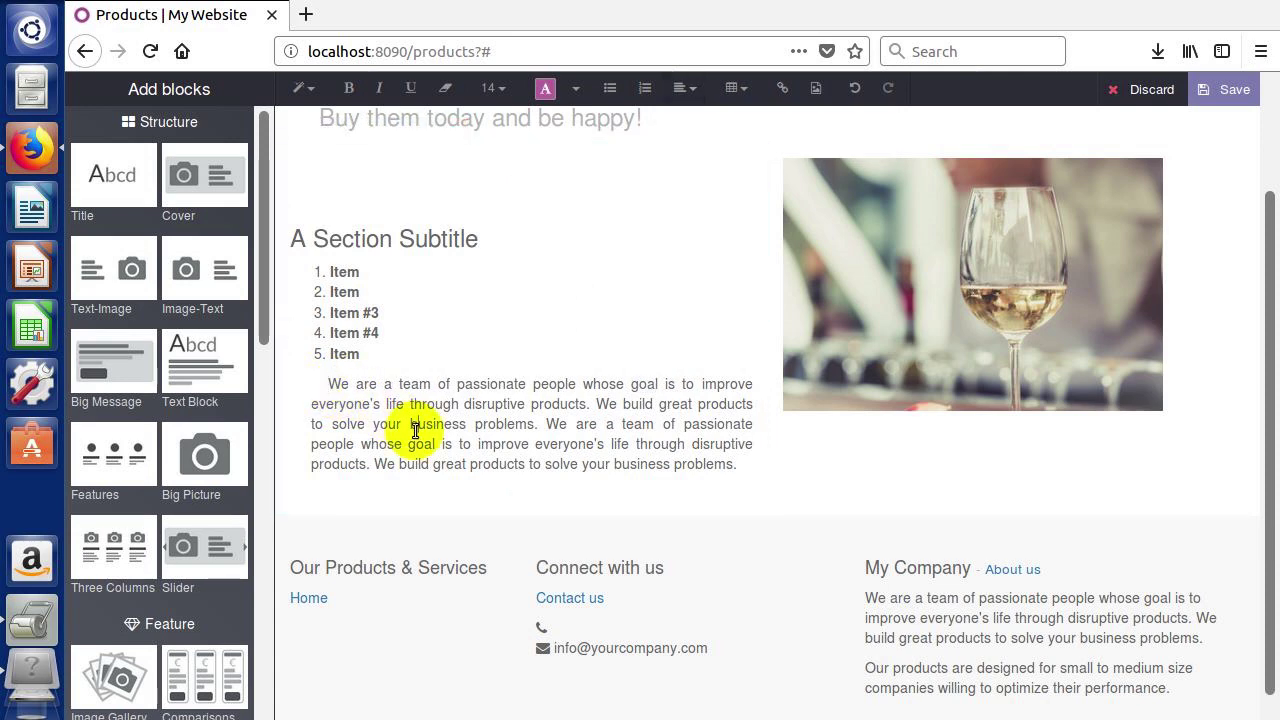
{"action": "left_click", "coordinate": [443, 286]}
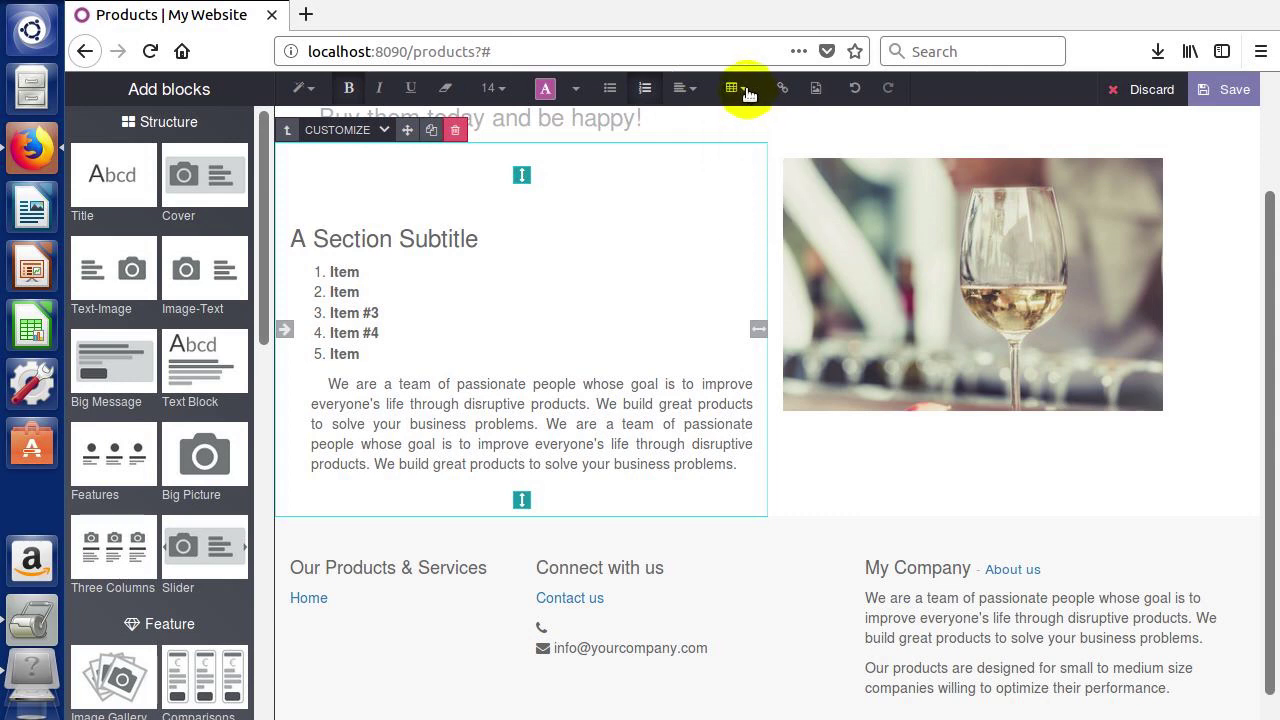
{"action": "left_click", "coordinate": [447, 383]}
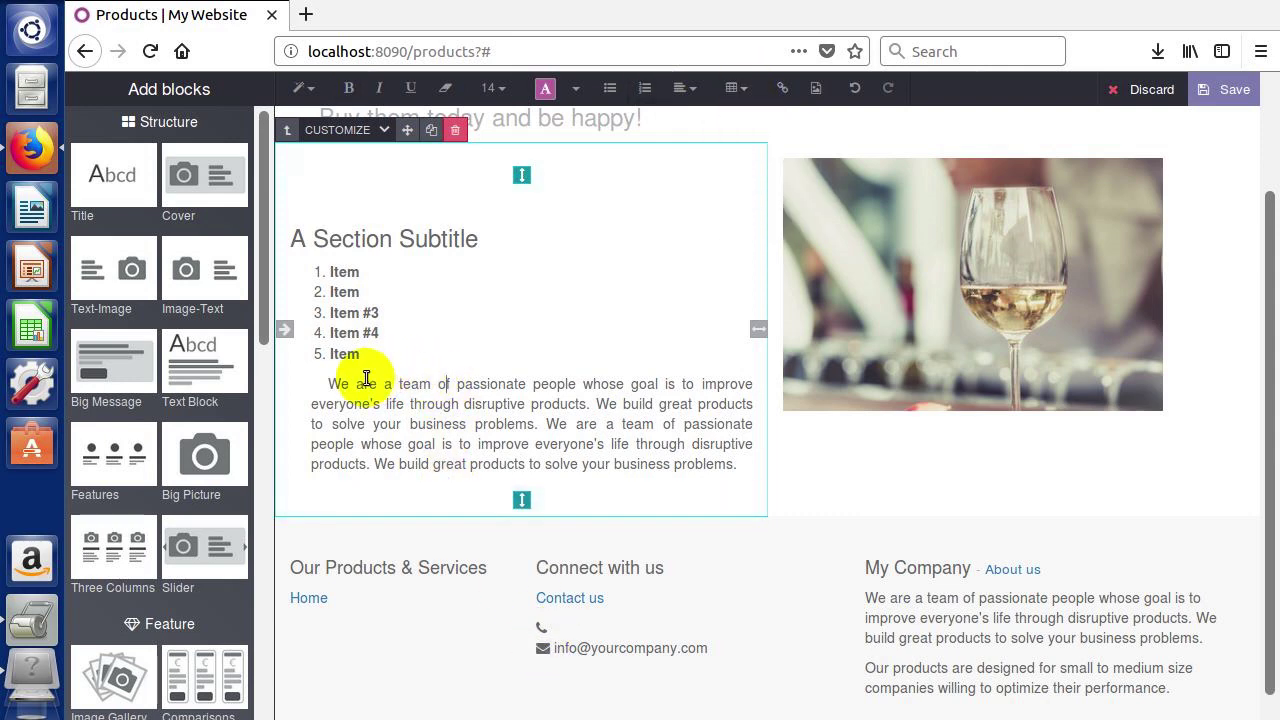
{"action": "left_click", "coordinate": [363, 355]}
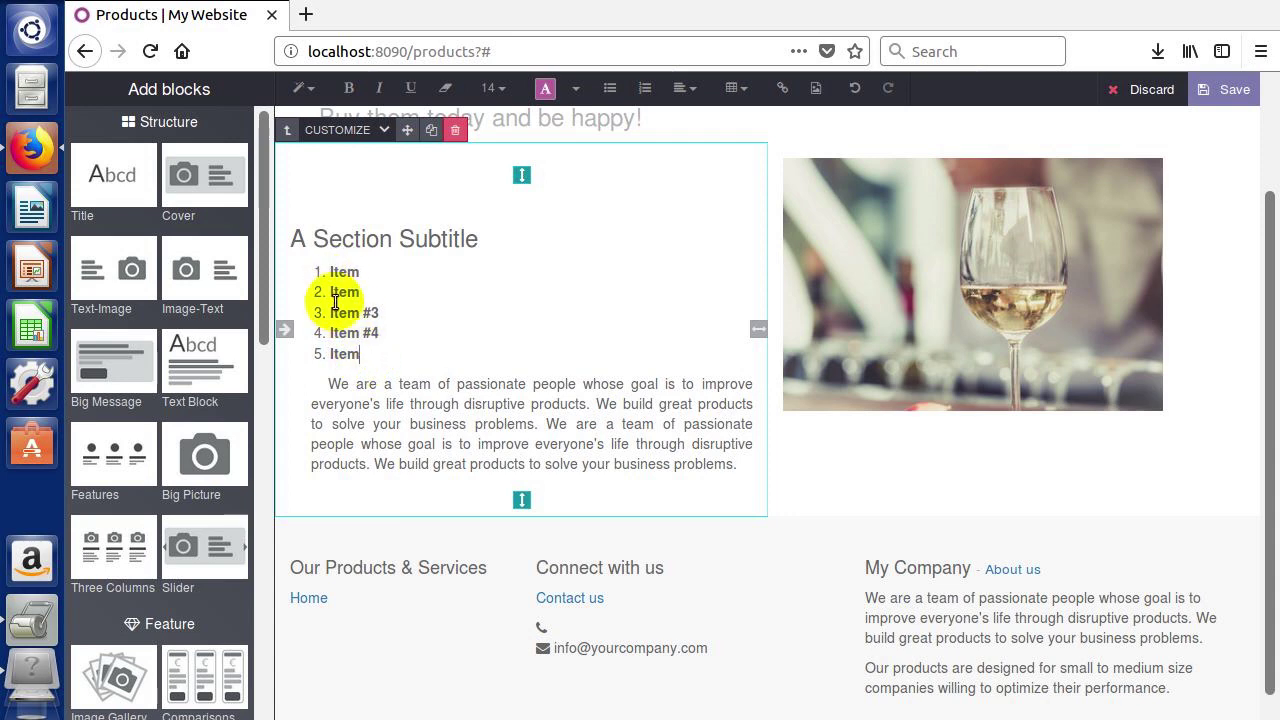
{"action": "left_click", "coordinate": [312, 273], "text": "shift"}
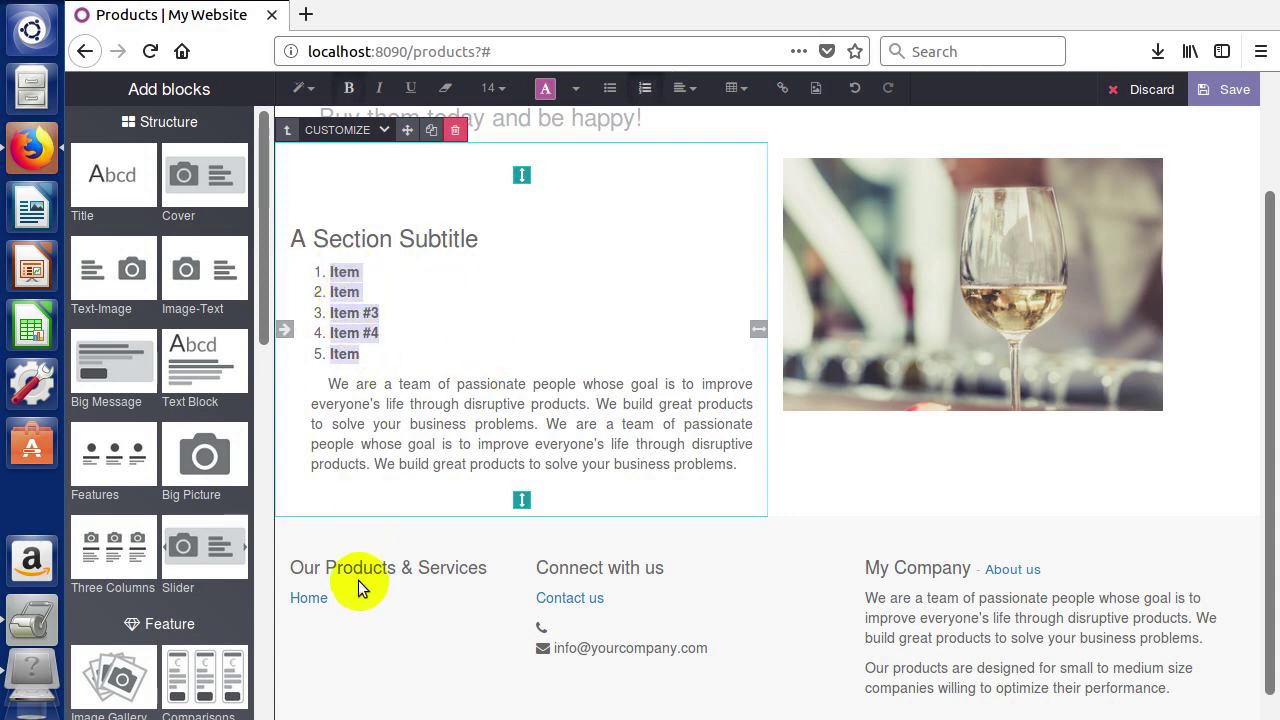
{"action": "left_click", "coordinate": [580, 290]}
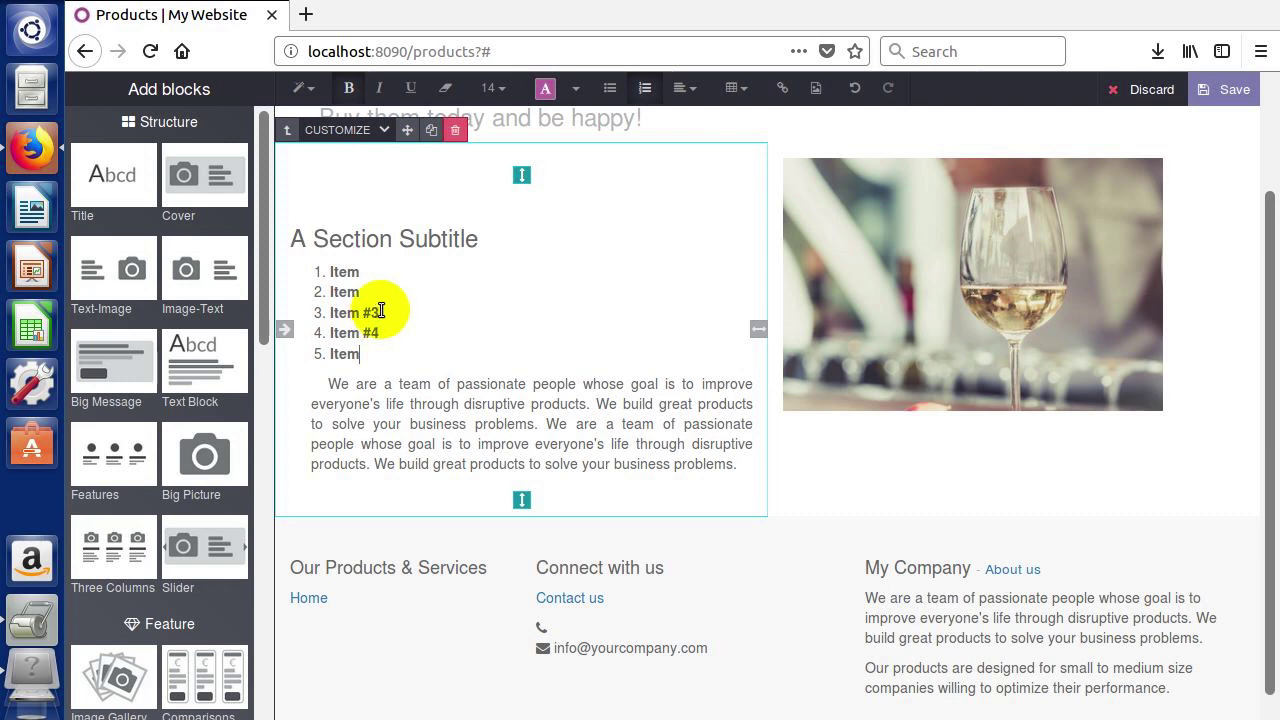
Insert a table with four columns and three rows on a new line below the last numbered list item
{"action": "left_click", "coordinate": [384, 352]}
{"action": "key", "text": "Return"}
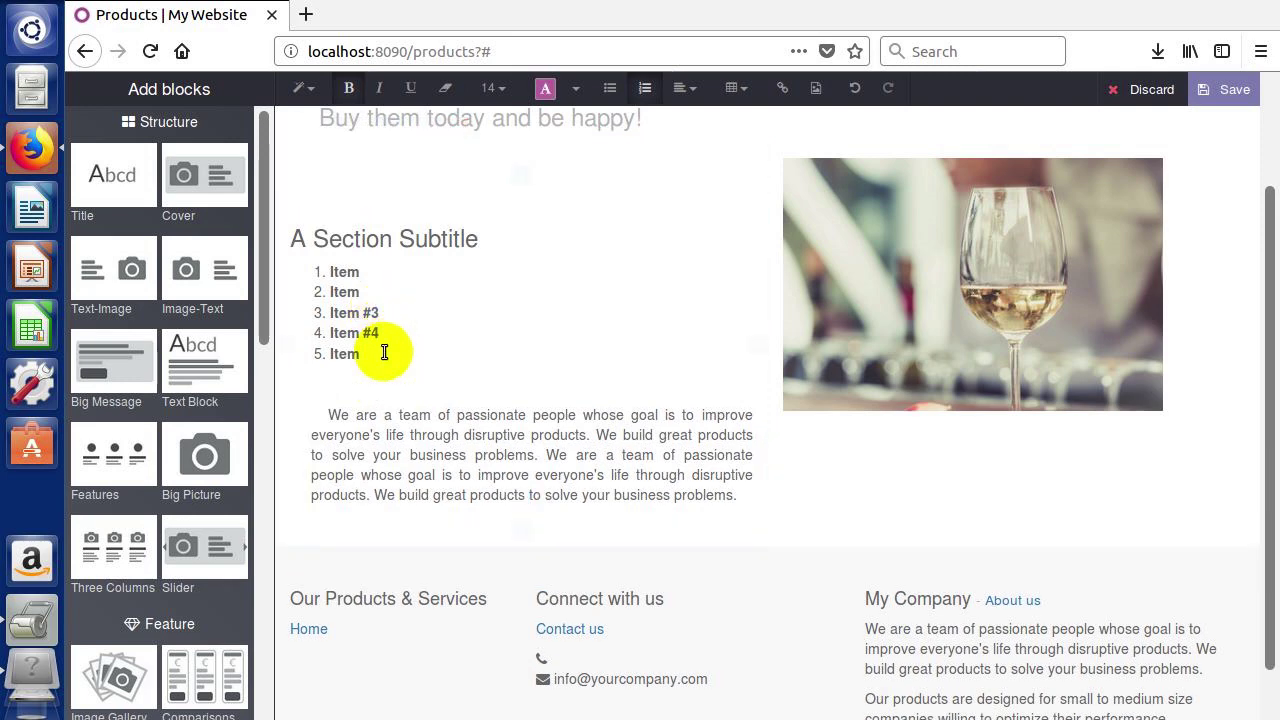
{"action": "left_click", "coordinate": [735, 89]}
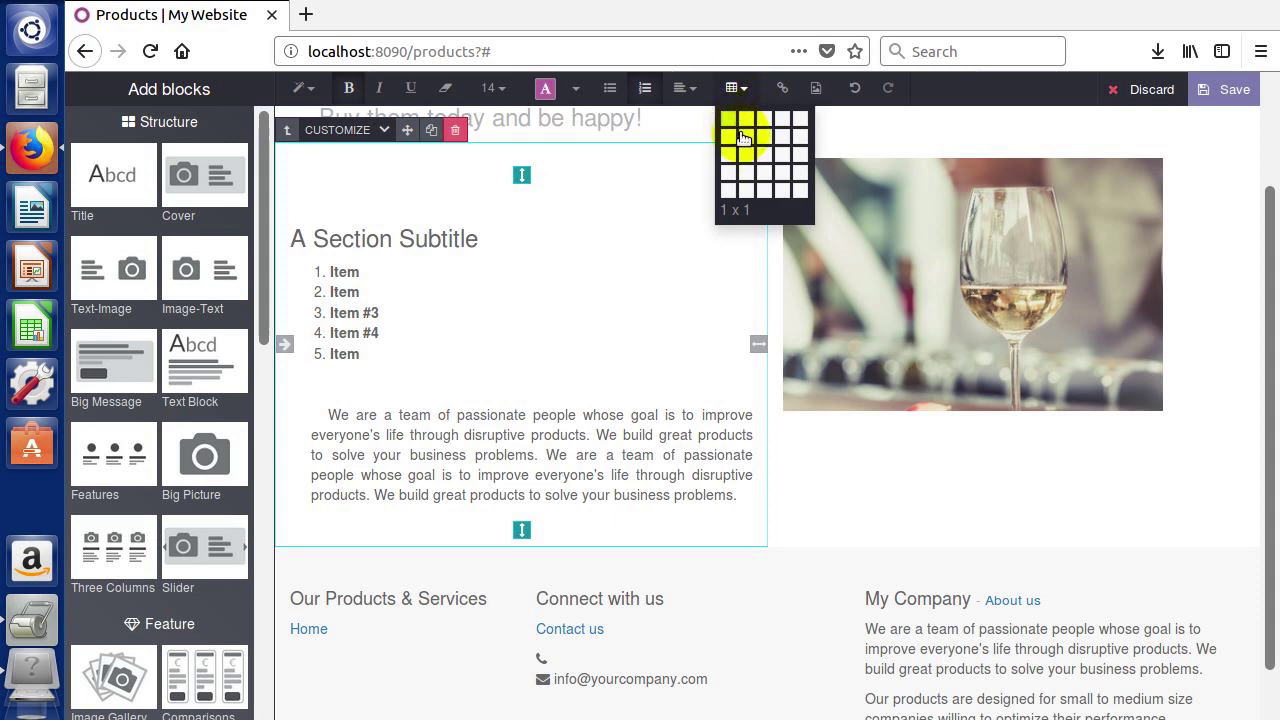
{"action": "left_click", "coordinate": [782, 162]}
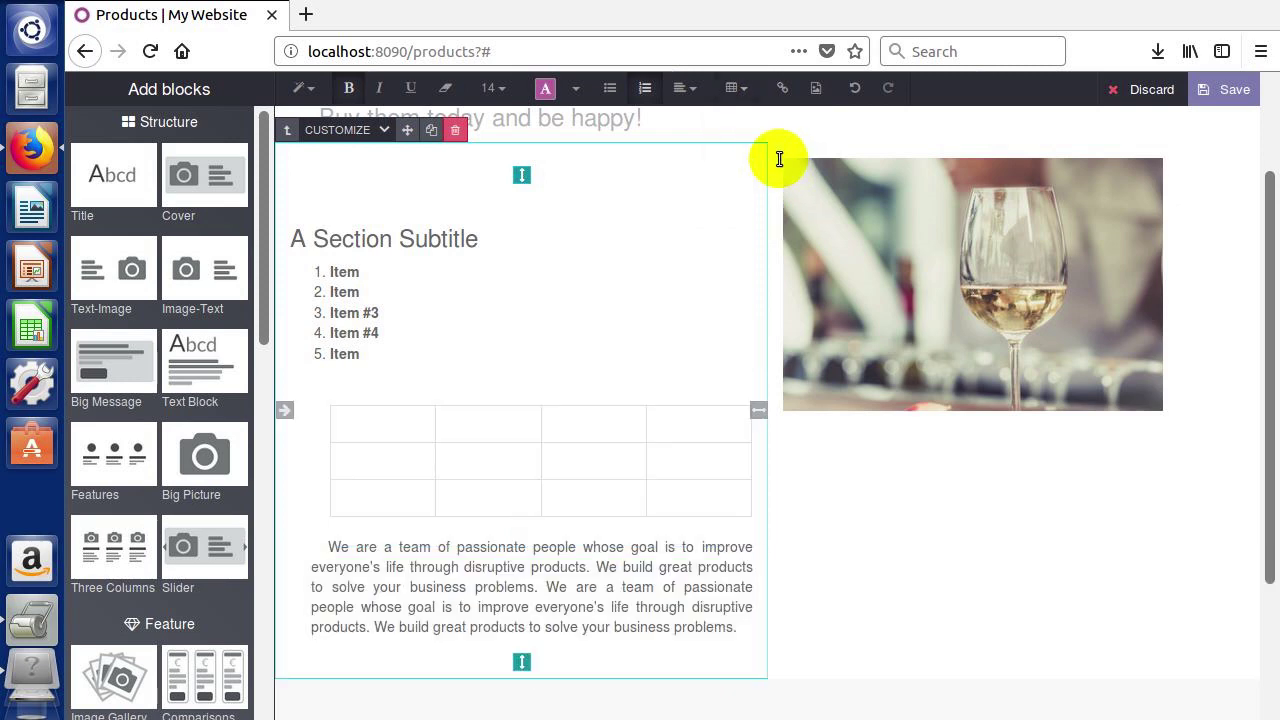
Fill the table's first row with Item #1, Item #2, Item #3, Item #4 and its second row with Dog, Cat, Bird, Goat
{"action": "left_click", "coordinate": [370, 428]}
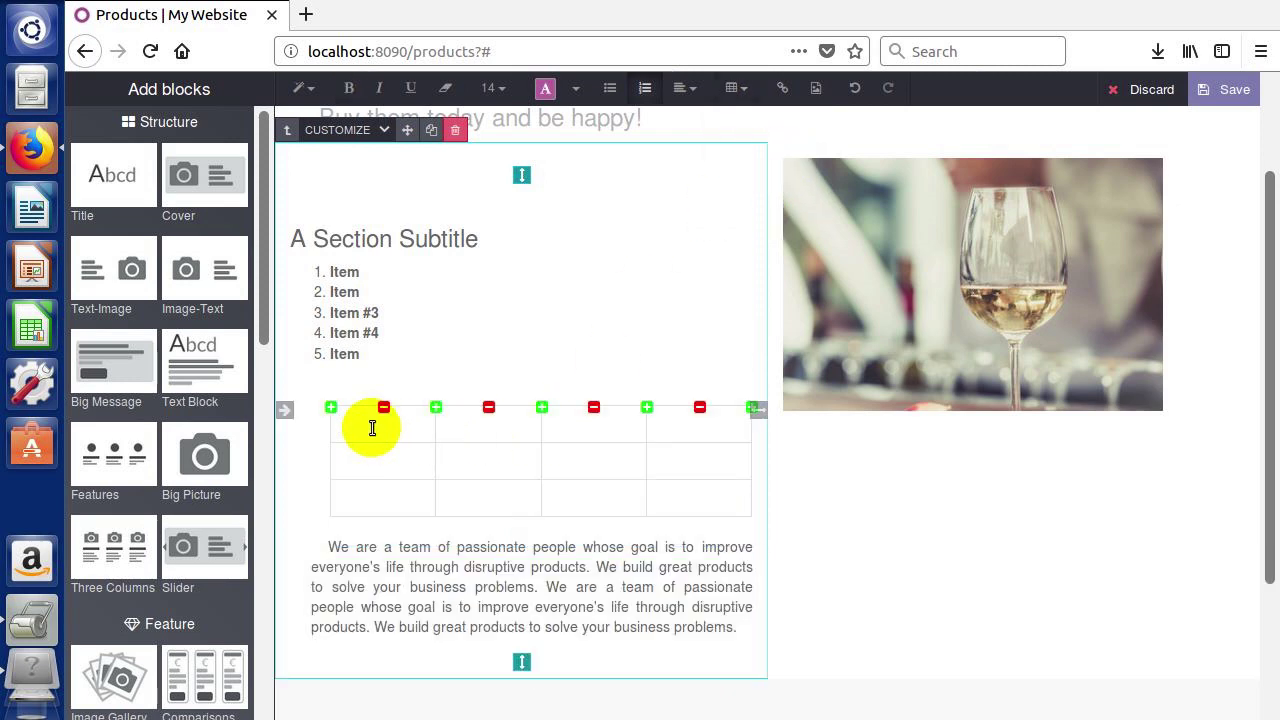
{"action": "type", "text": "Item #4"}
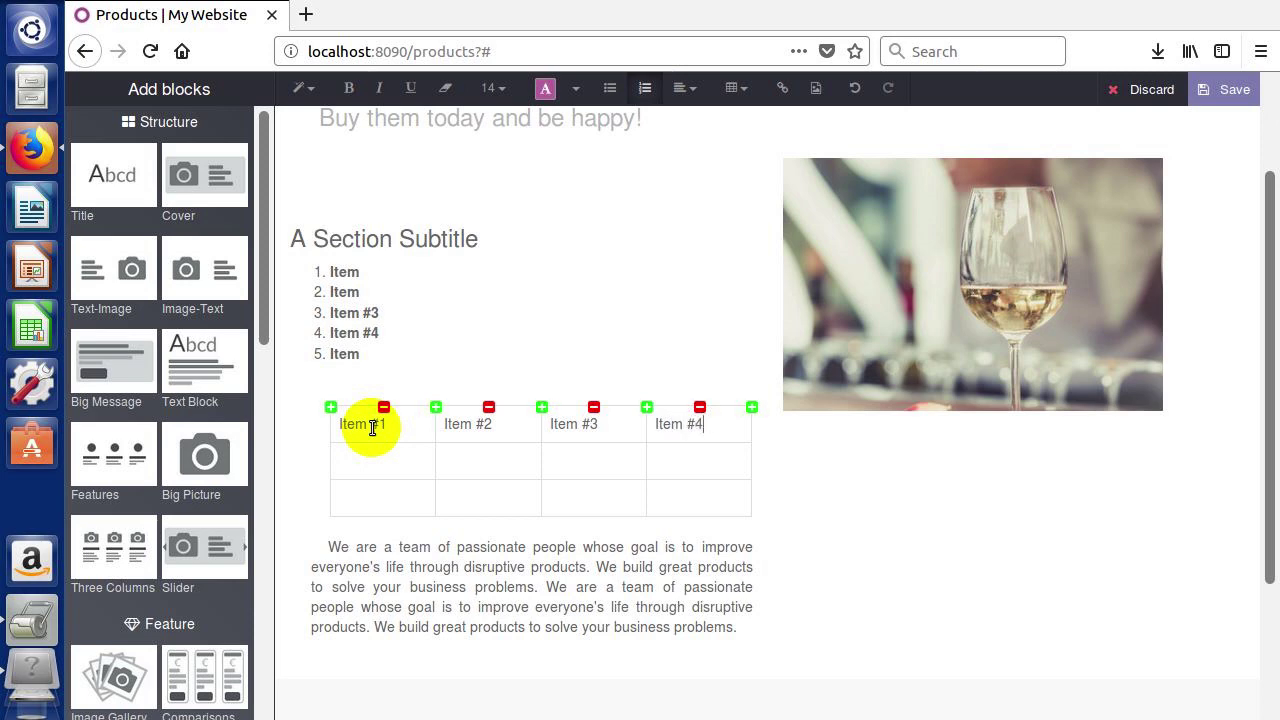
{"action": "left_click", "coordinate": [372, 456]}
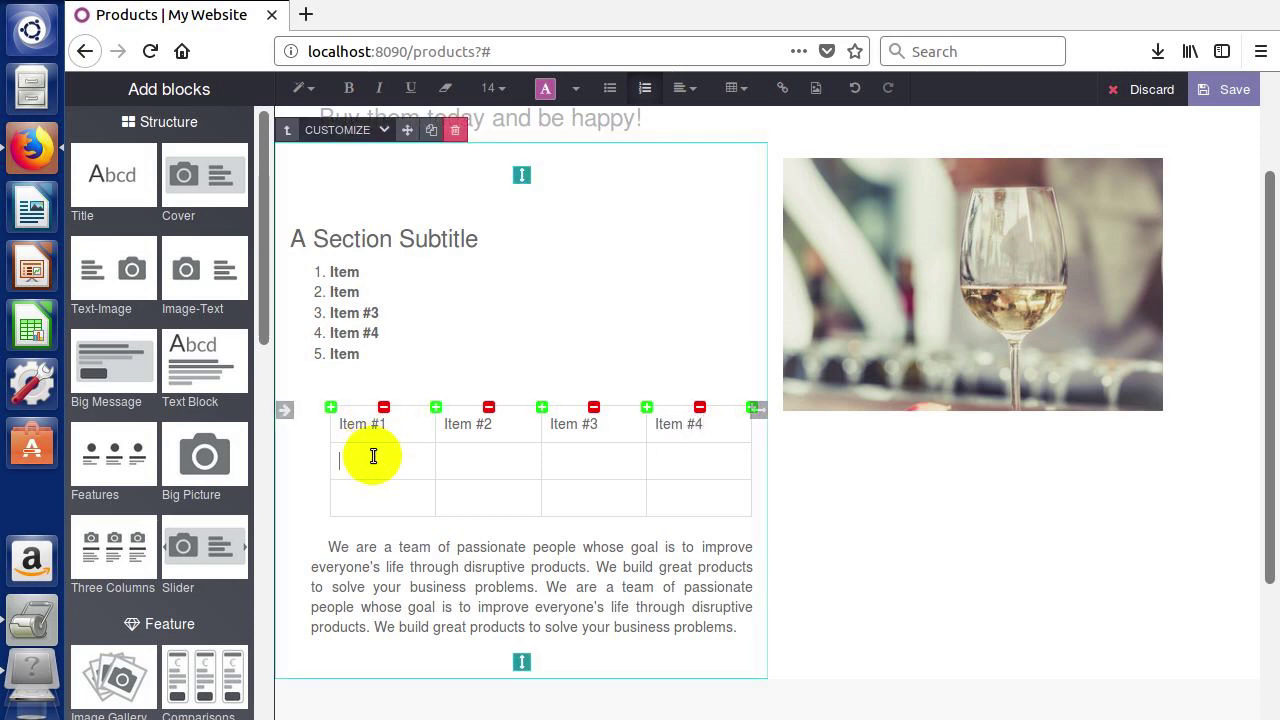
{"action": "type", "text": "Dog"}
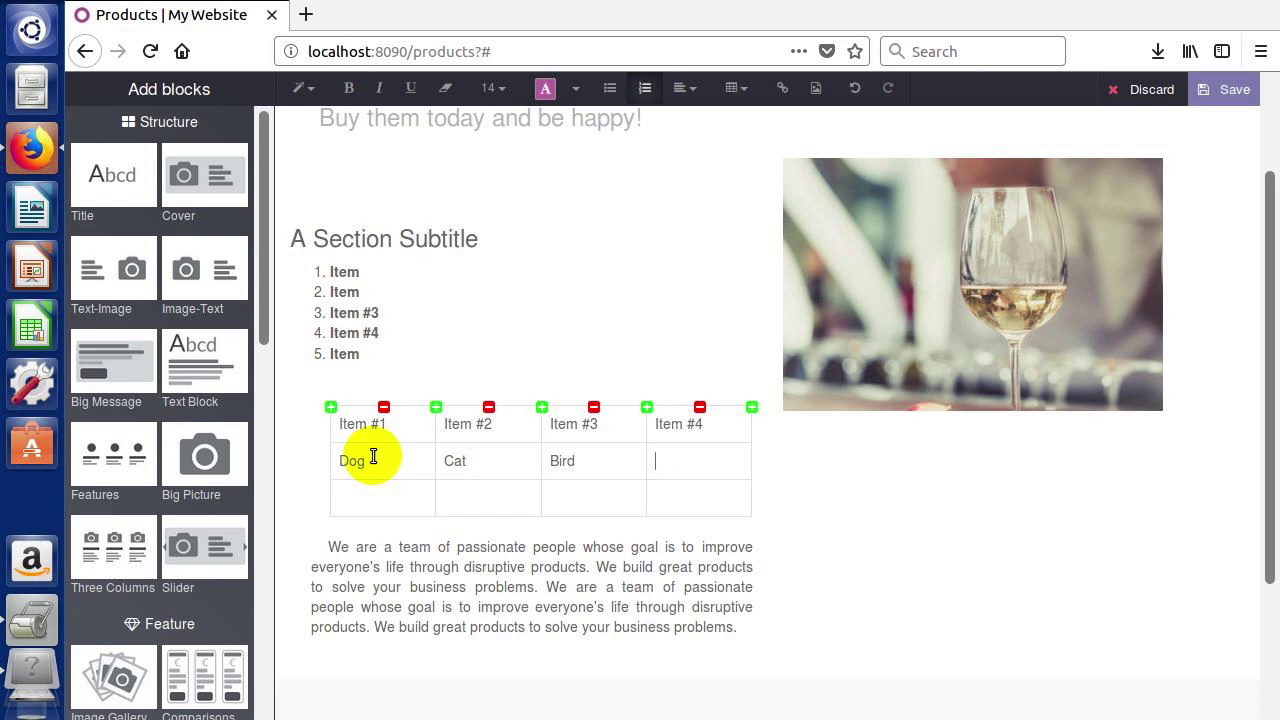
{"action": "left_click", "coordinate": [373, 457]}
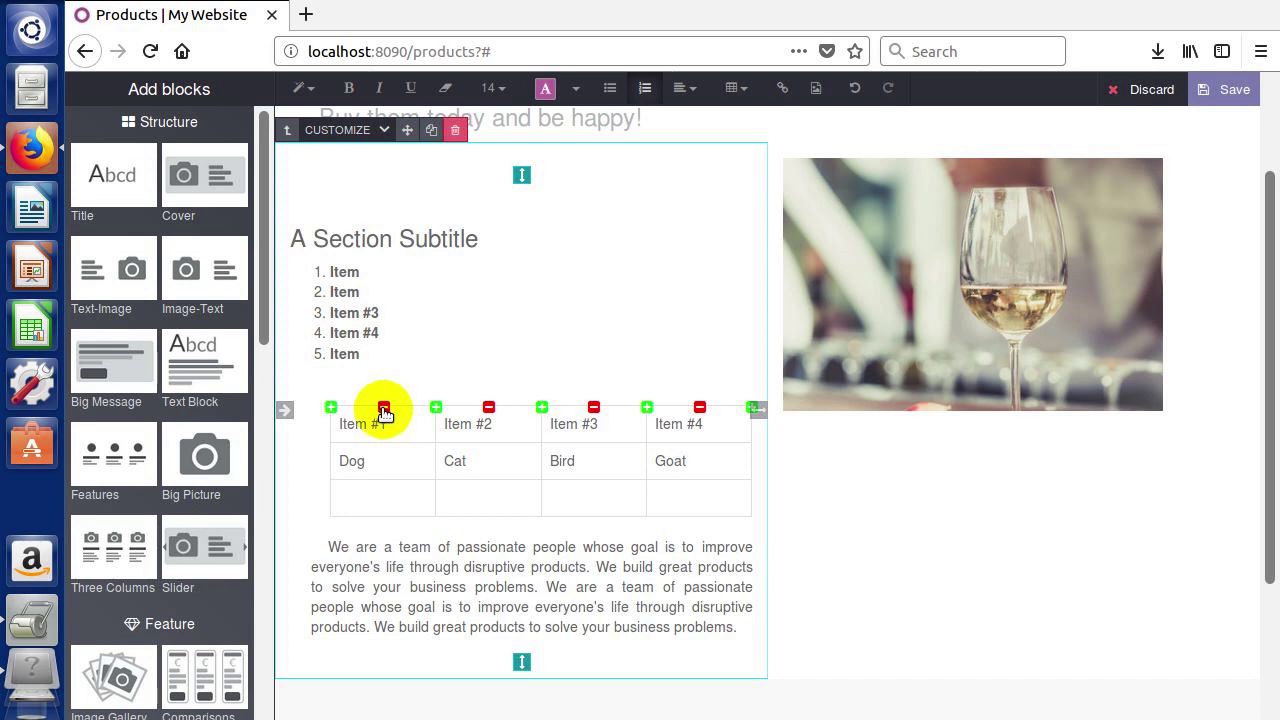
Replace the table's second column with a new column between Item #1 and Item #3, headed "Item #2"
{"action": "left_click", "coordinate": [489, 408]}
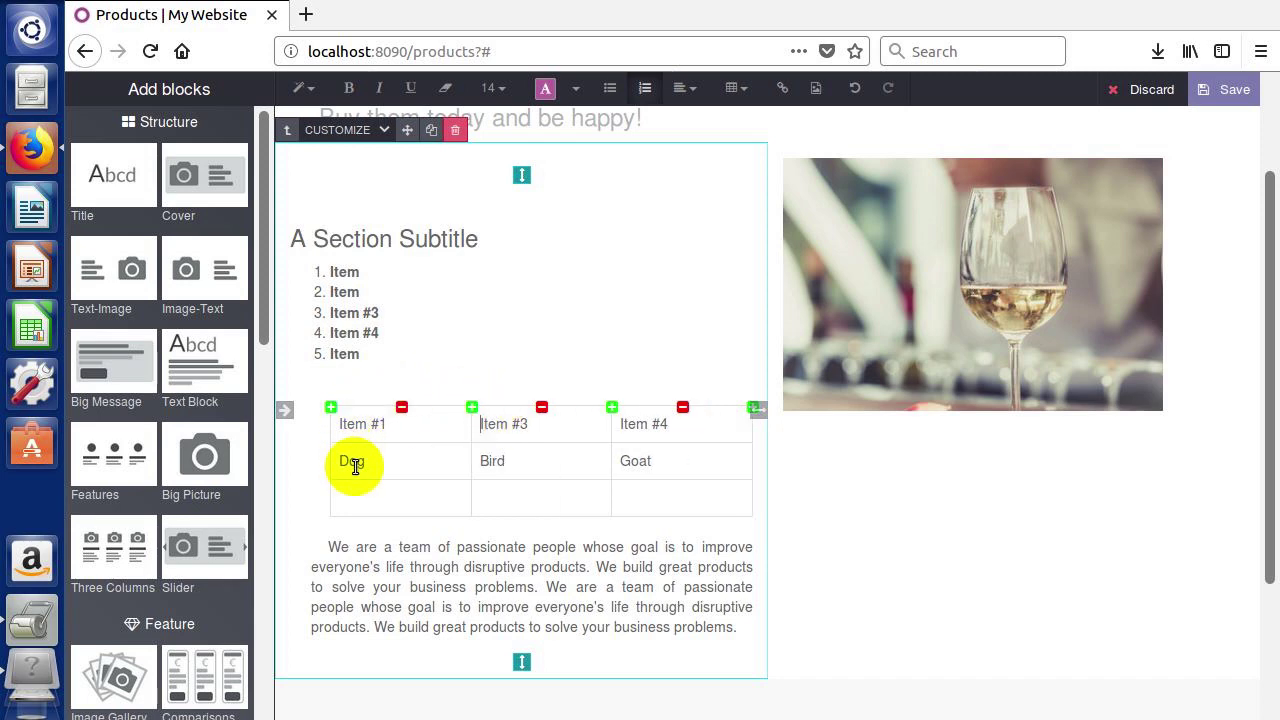
{"action": "left_click", "coordinate": [471, 408]}
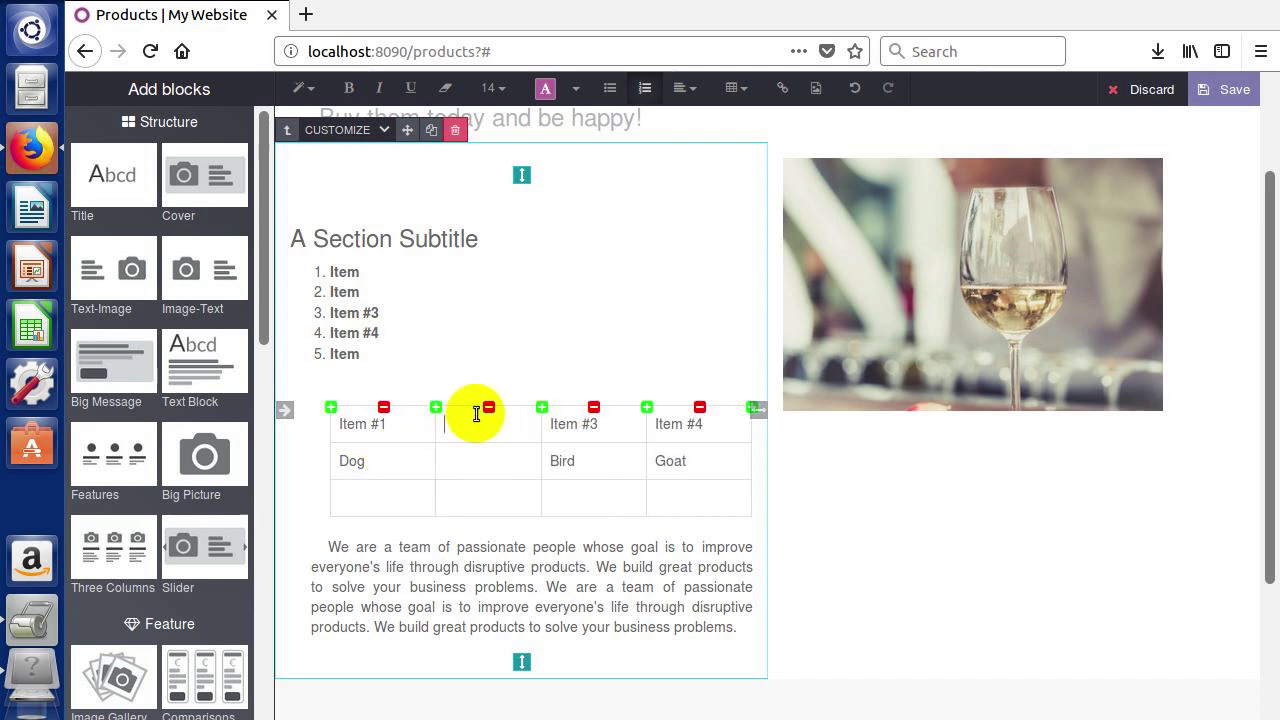
{"action": "type", "text": "Item #2"}
{"action": "left_click", "coordinate": [444, 465]}
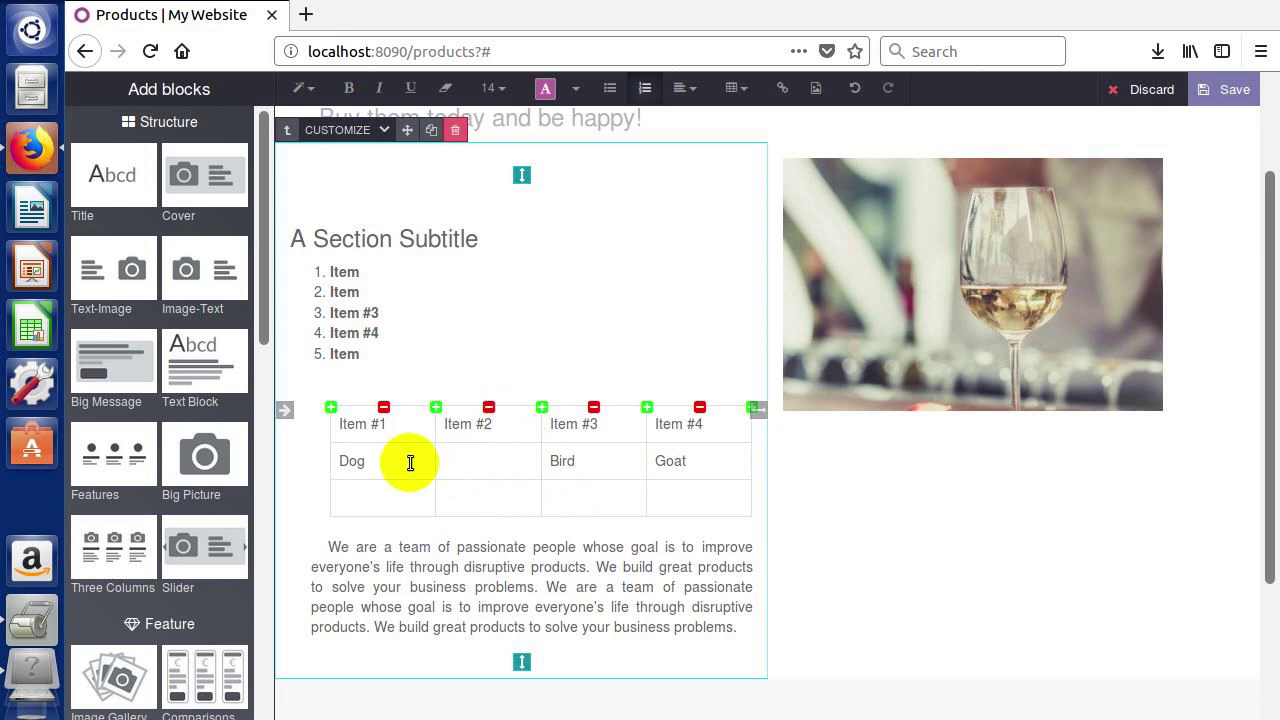
{"action": "double_click", "coordinate": [461, 426]}
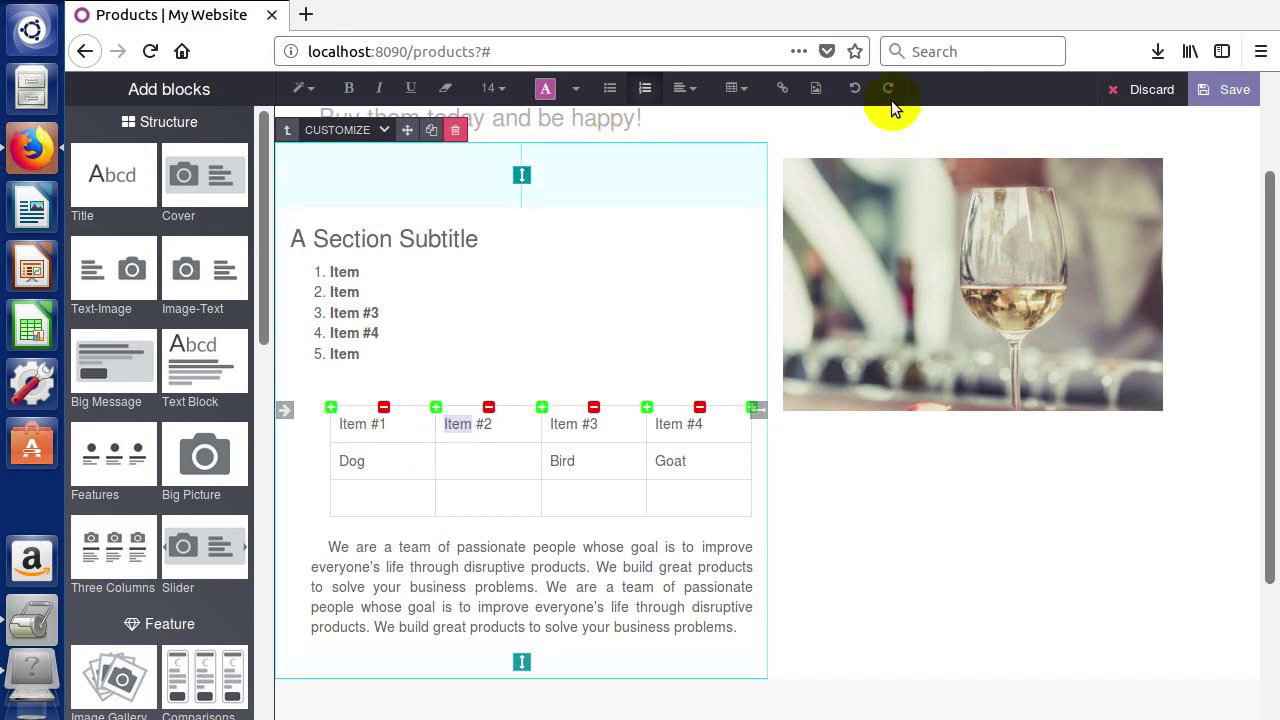
{"action": "left_click", "coordinate": [461, 456]}
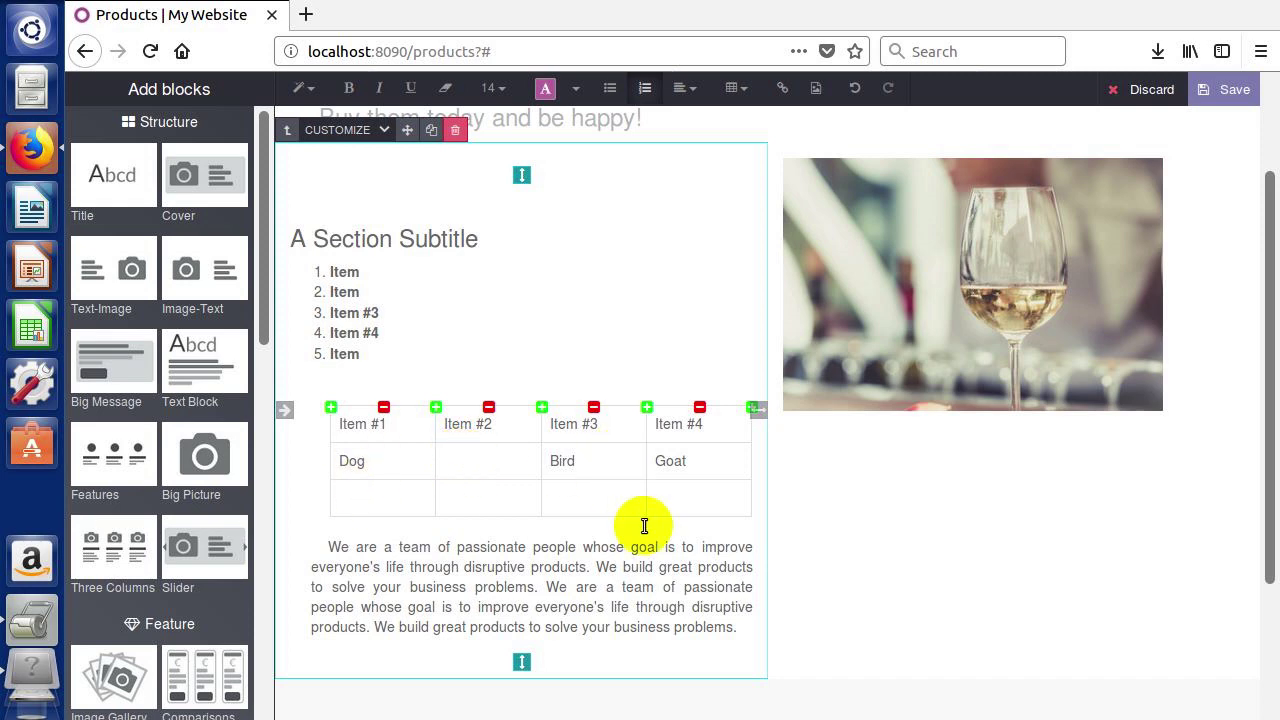
{"action": "left_click", "coordinate": [490, 360]}
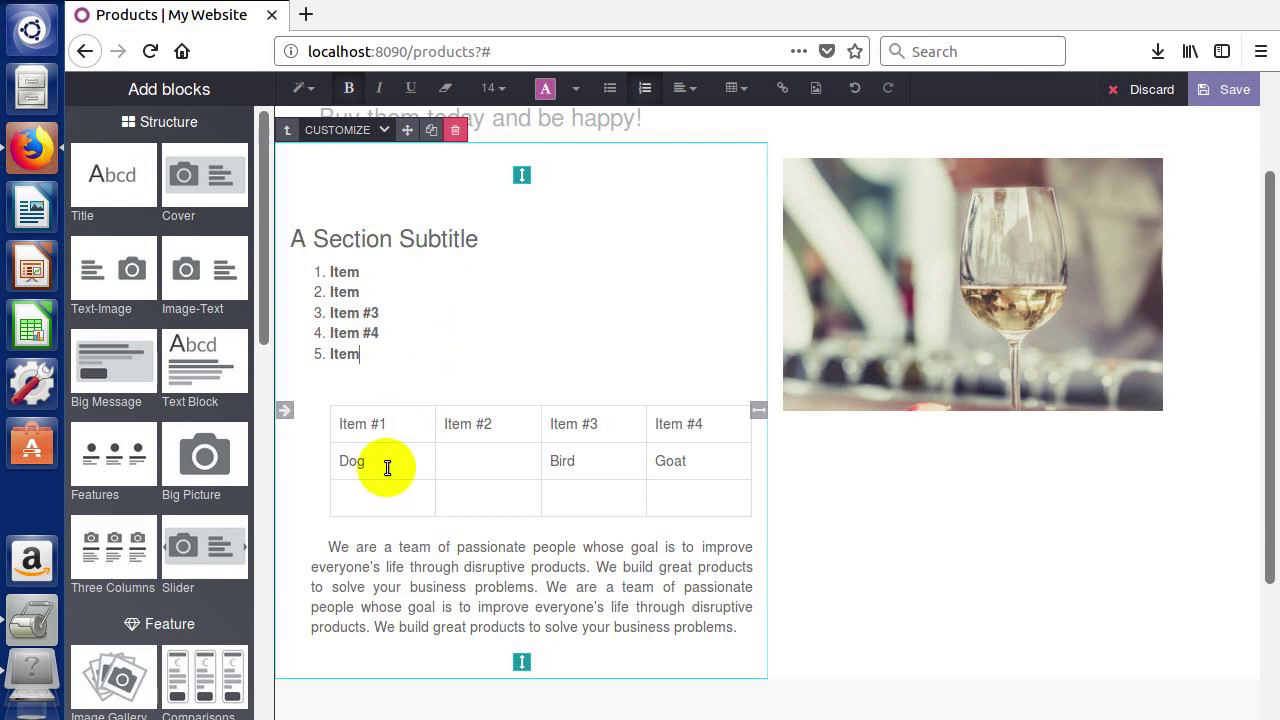
Make the Item #4 and Item #3 headings in the table's first row bold
{"action": "left_click_drag", "start_coordinate": [349, 423], "coordinate": [690, 424]}
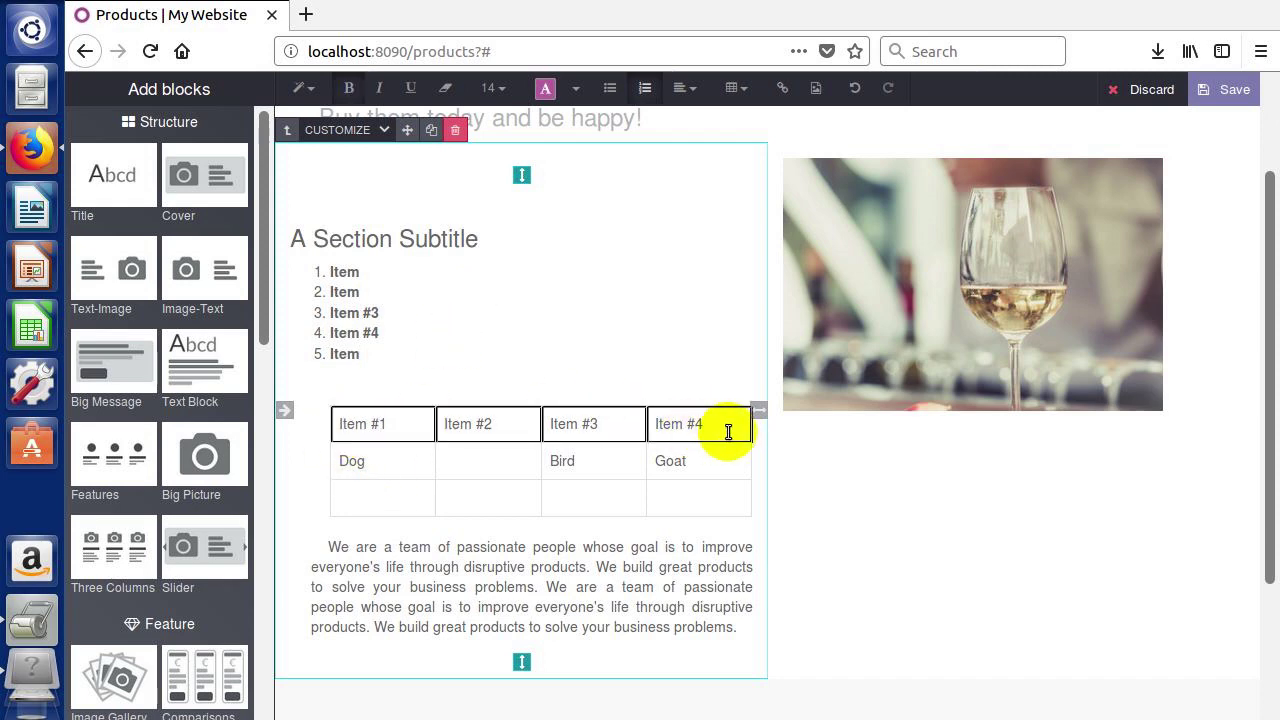
{"action": "left_click", "coordinate": [723, 420]}
{"action": "triple_click", "coordinate": [700, 426]}
{"action": "left_click", "coordinate": [349, 88]}
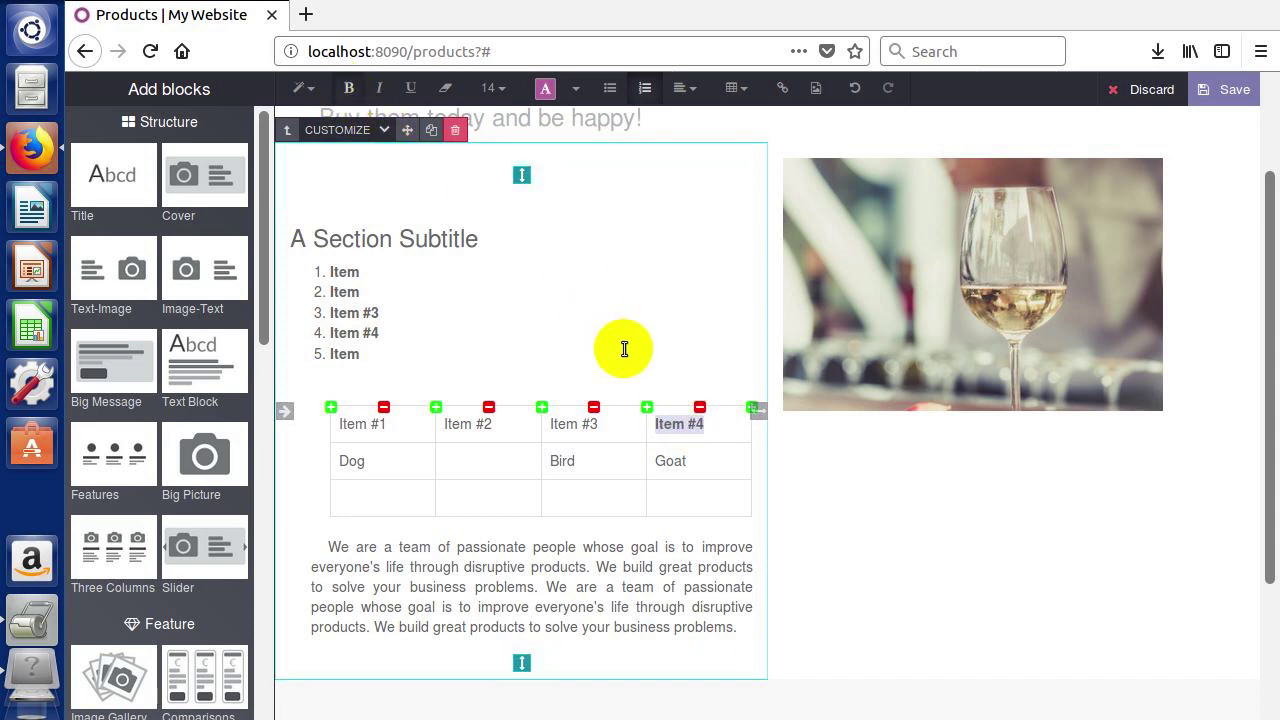
{"action": "left_click_drag", "start_coordinate": [596, 422], "coordinate": [551, 428]}
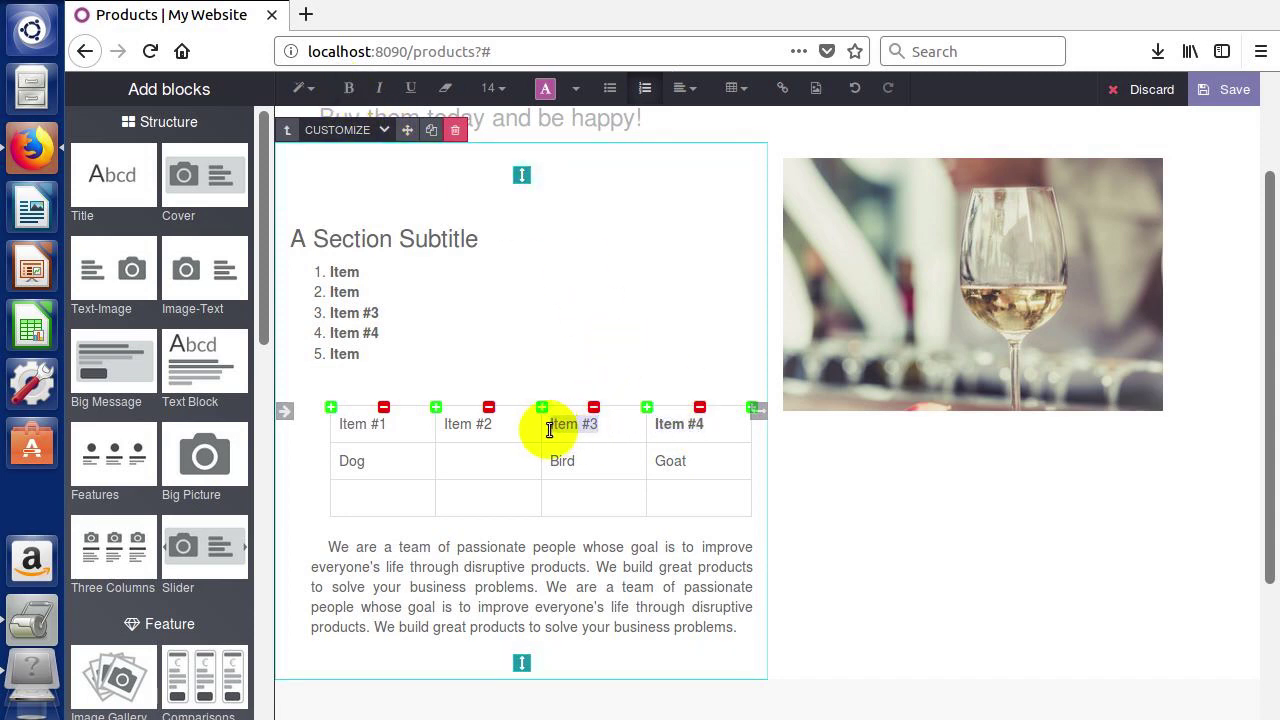
{"action": "left_click", "coordinate": [349, 88]}
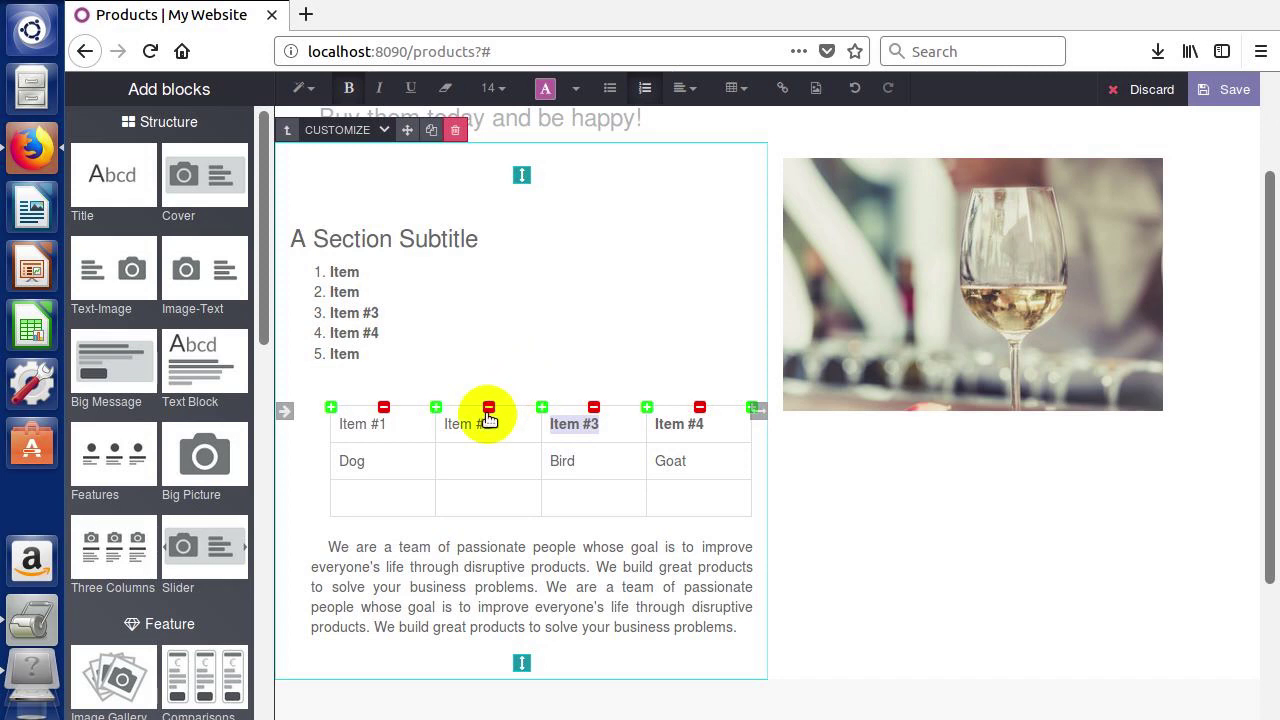
Make the Item #1 and Item #2 headings in the table's first row bold and underlined
{"action": "left_click_drag", "start_coordinate": [497, 422], "coordinate": [436, 421]}
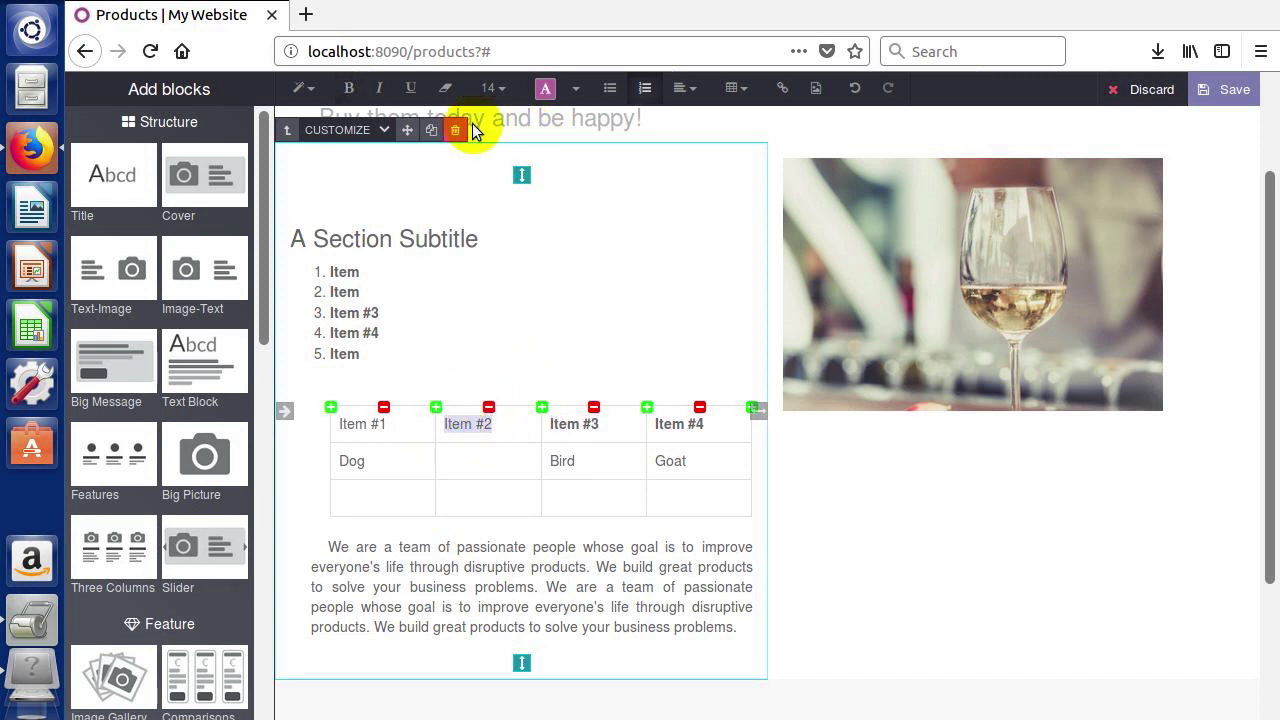
{"action": "left_click", "coordinate": [411, 88]}
{"action": "left_click", "coordinate": [401, 423]}
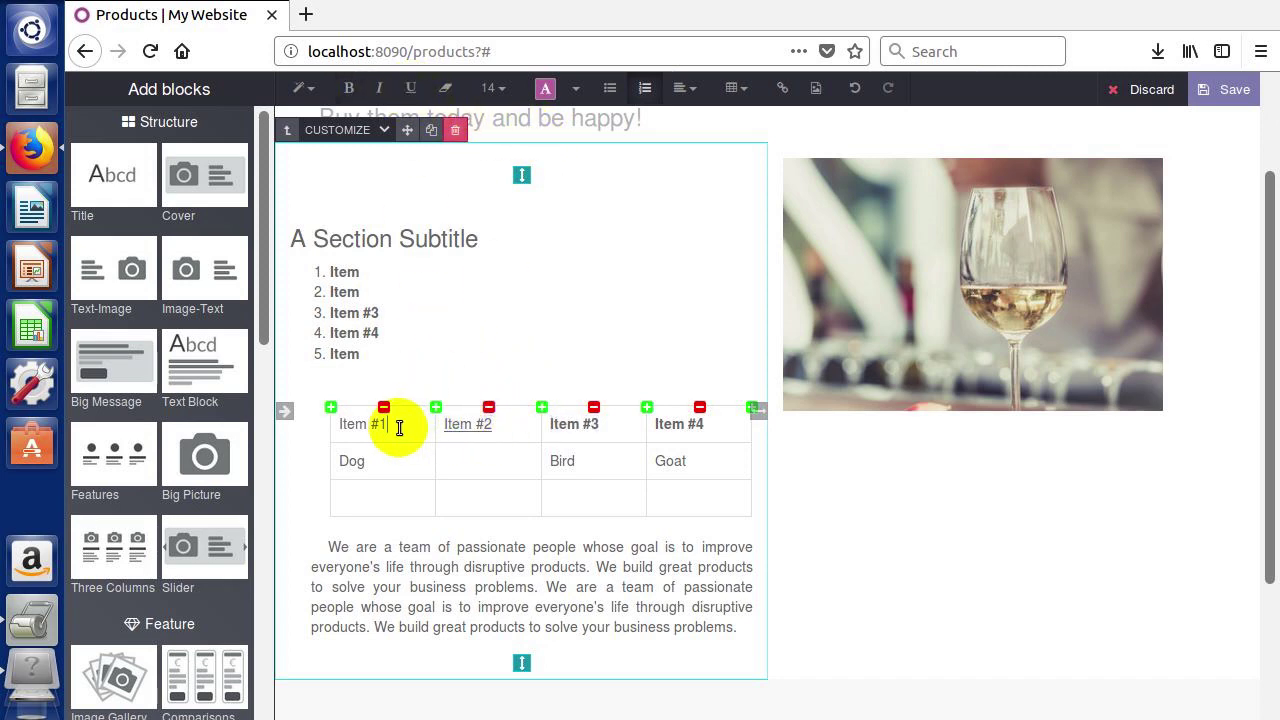
{"action": "triple_click", "coordinate": [352, 427]}
{"action": "left_click", "coordinate": [349, 88]}
{"action": "left_click", "coordinate": [411, 88]}
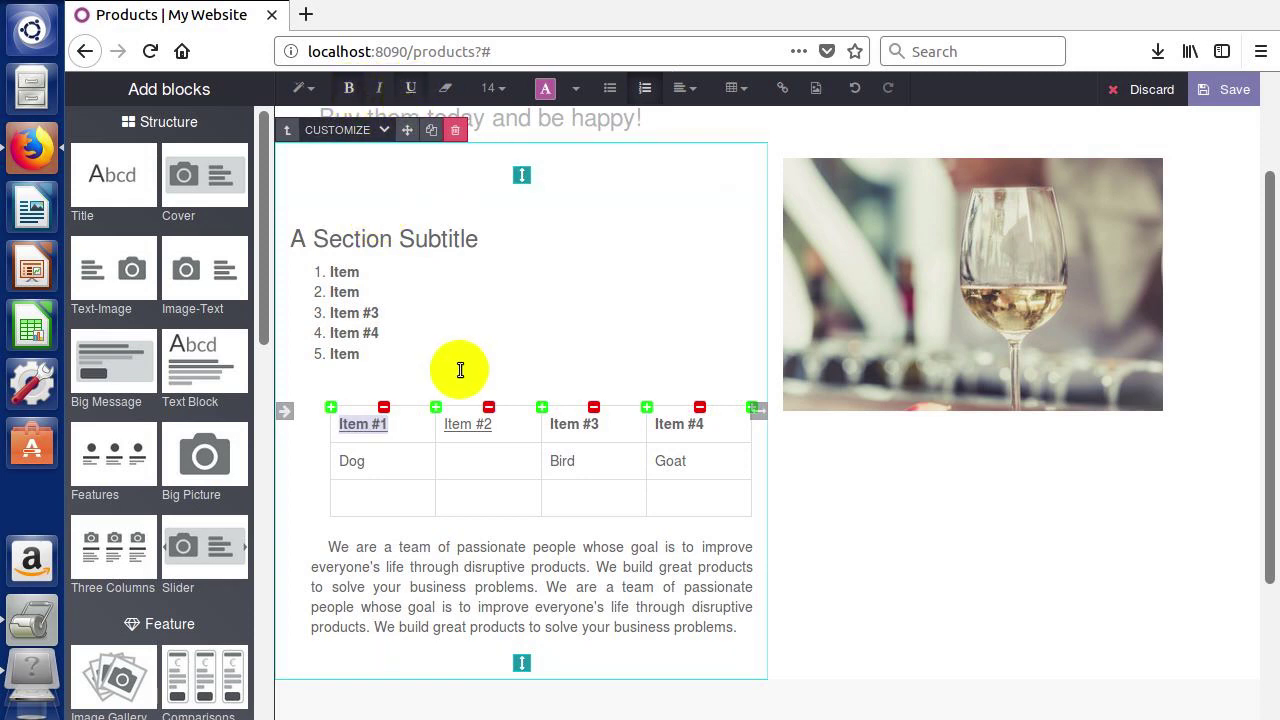
{"action": "left_click", "coordinate": [470, 455]}
{"action": "left_click_drag", "start_coordinate": [505, 425], "coordinate": [437, 423]}
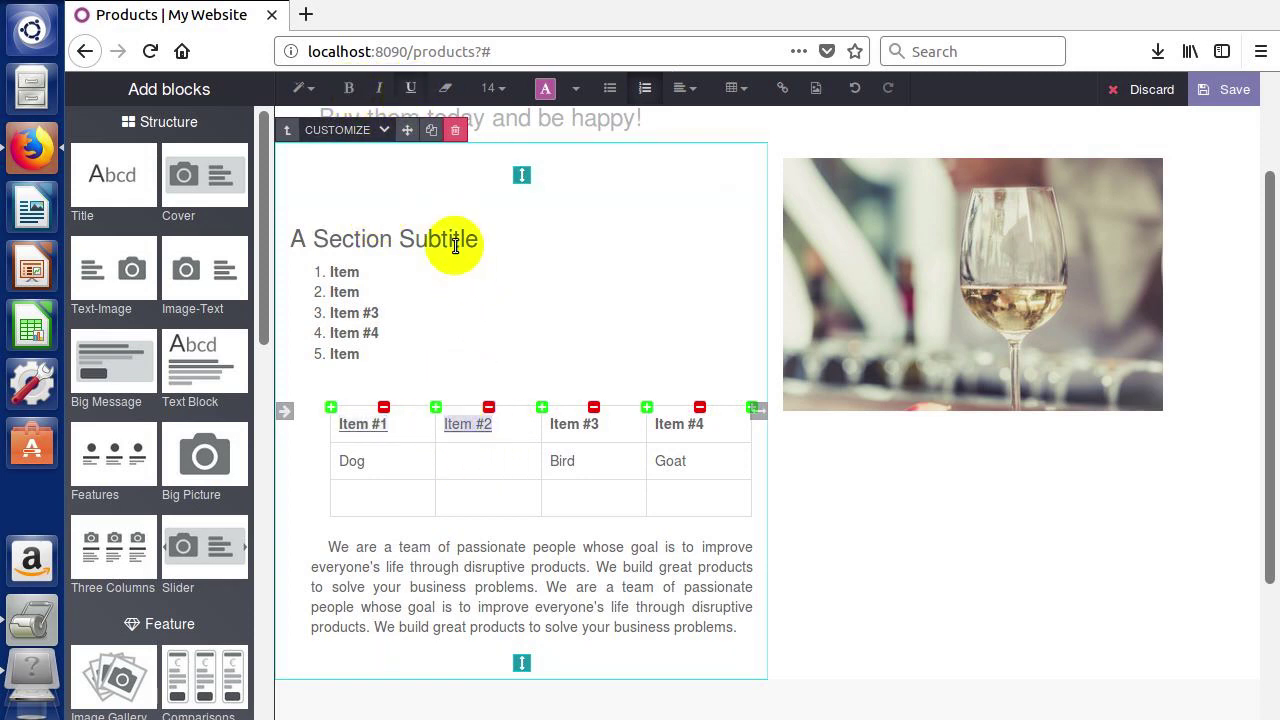
{"action": "left_click", "coordinate": [349, 88]}
{"action": "left_click", "coordinate": [503, 316]}
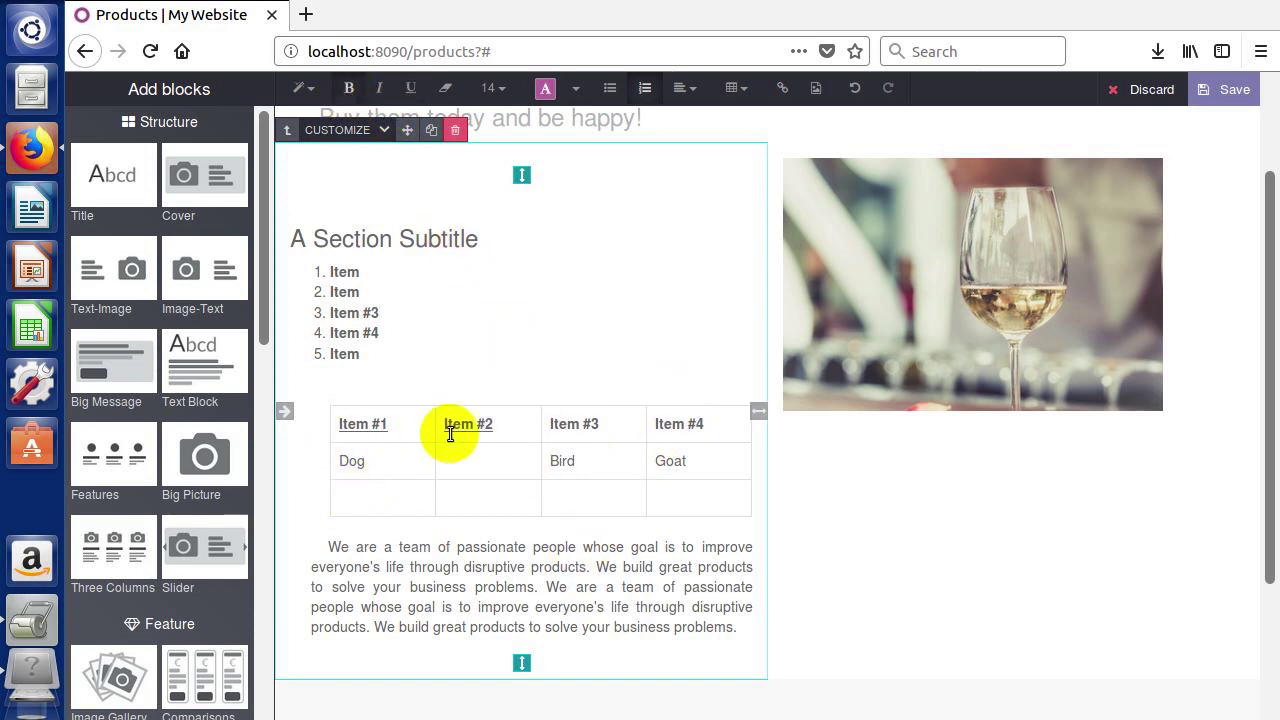
Enter "Cat" in the table's empty second-row cell under Item #2
{"action": "left_click", "coordinate": [478, 456]}
{"action": "type", "text": "Cat"}
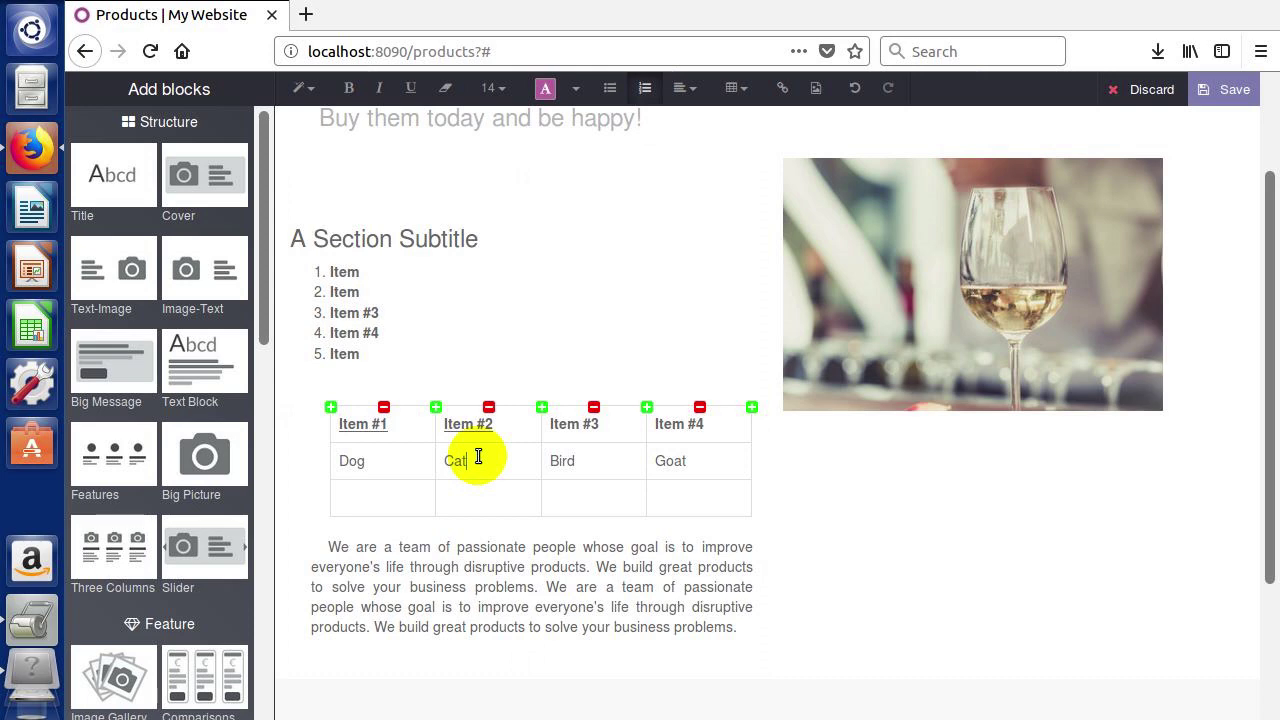
{"action": "left_click", "coordinate": [503, 276]}
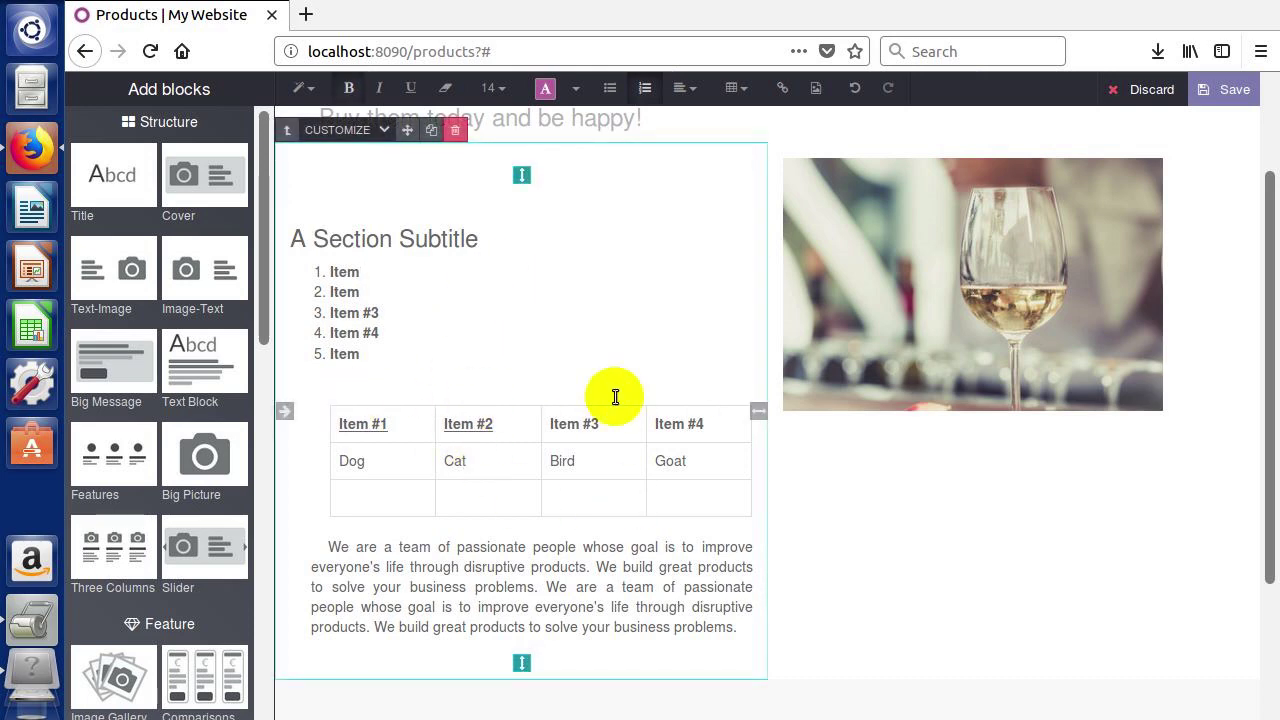
{"action": "left_click", "coordinate": [736, 92]}
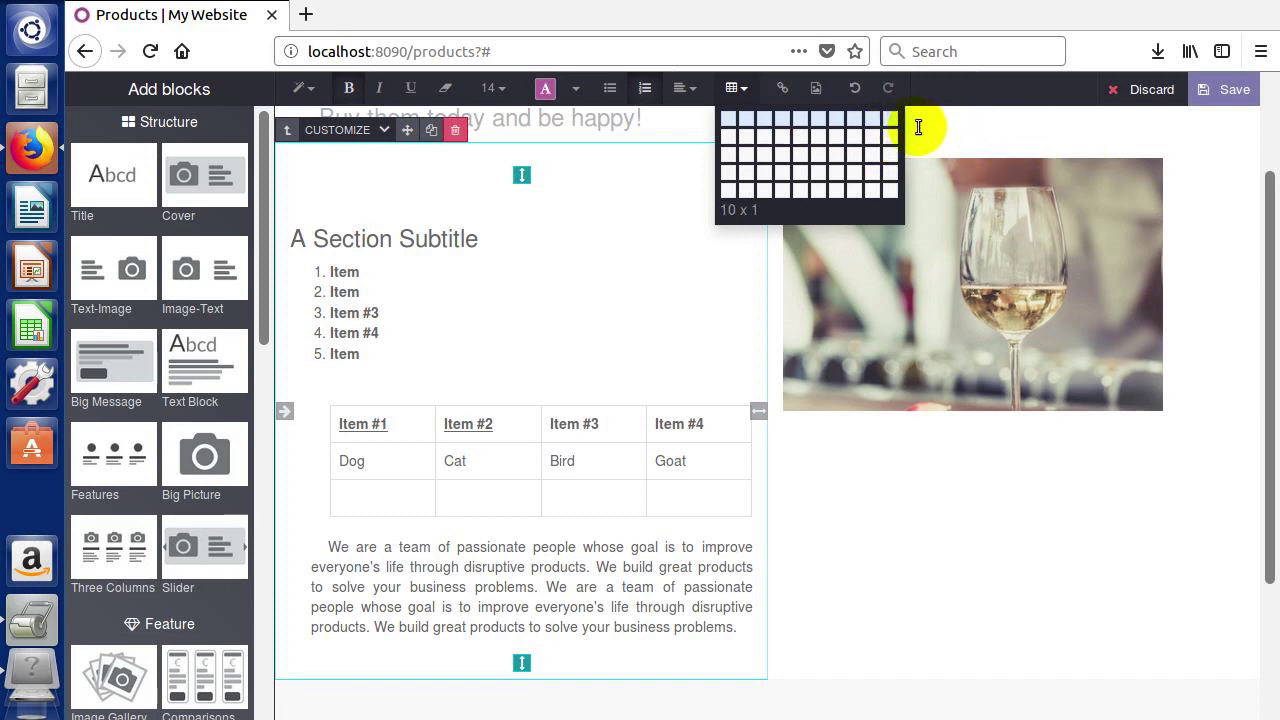
{"action": "left_click", "coordinate": [620, 224]}
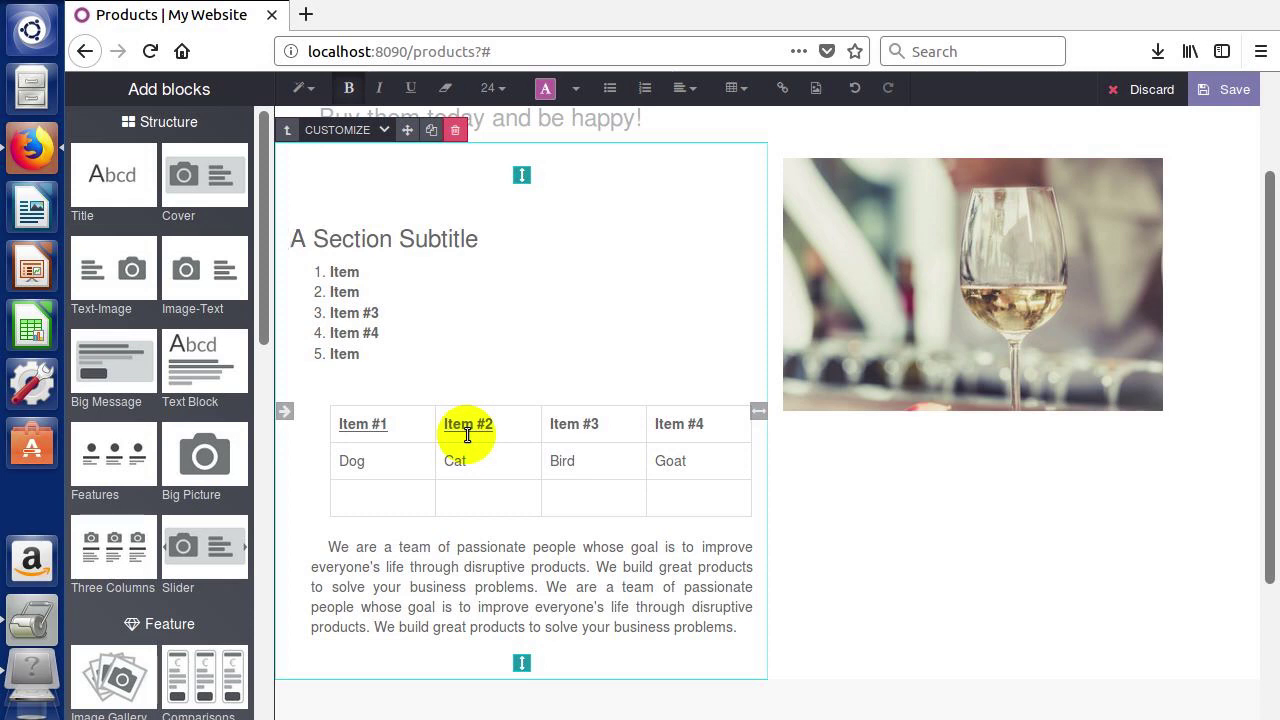
Select the text of the paragraph below the table from within "disruptive products" through "business"
{"action": "left_click_drag", "start_coordinate": [474, 567], "coordinate": [661, 627]}
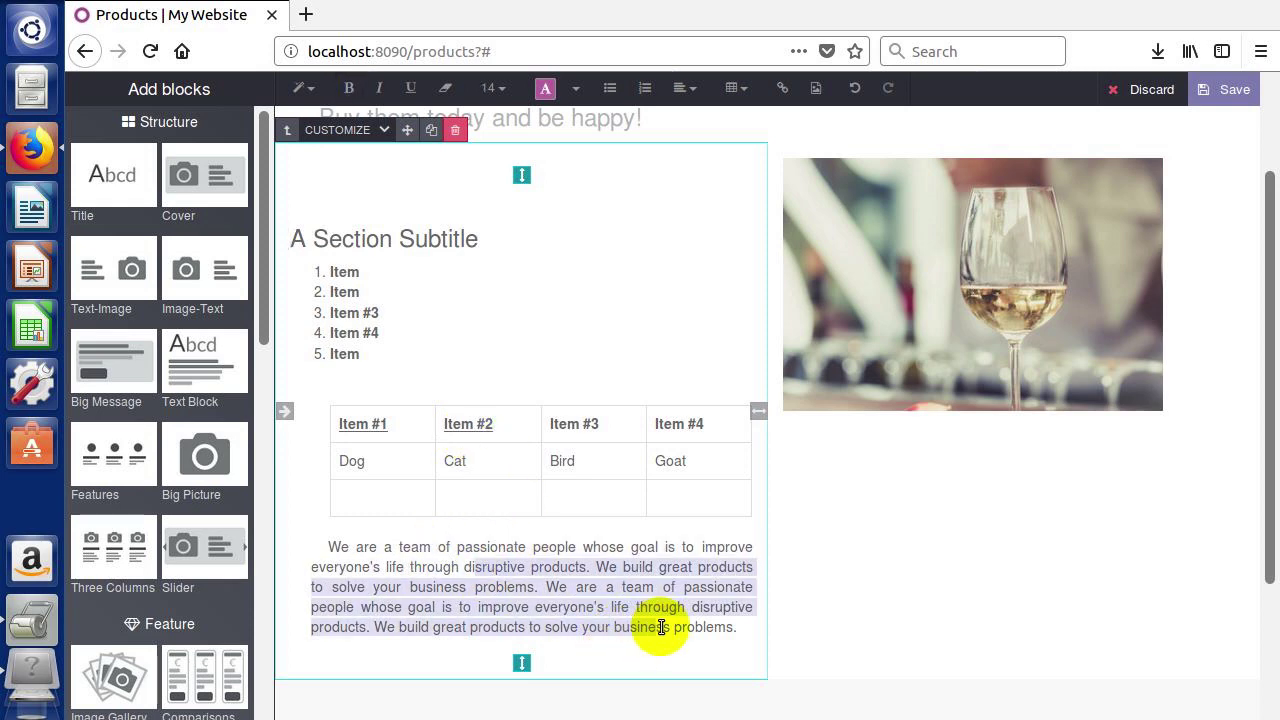